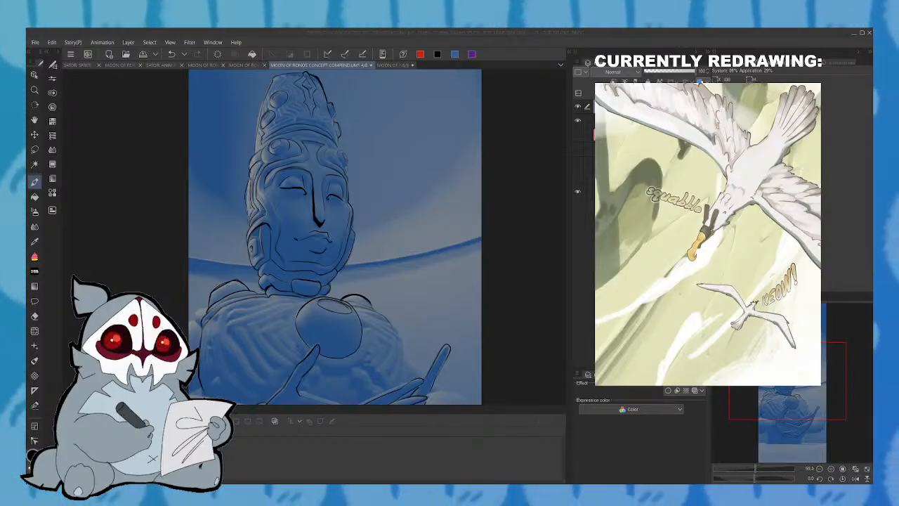
- Ink the raised shoulder edge beside the collar and the outline of the opposite shoulder on the statue's torso
{"action": "left_click", "coordinate": [258, 414]}
{"action": "left_click_drag", "start_coordinate": [259, 414], "coordinate": [262, 441]}
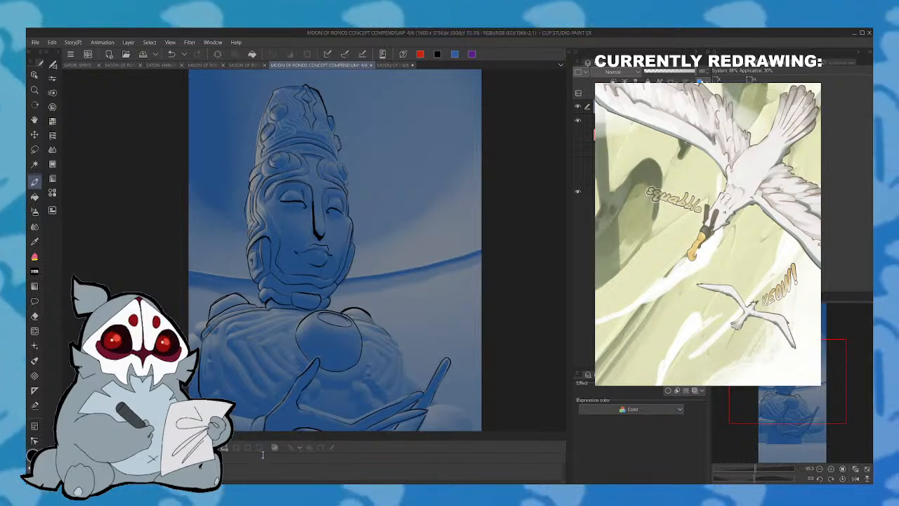
{"action": "mouse_move", "coordinate": [786, 397]}
{"action": "left_mouse_down"}
{"action": "mouse_move", "coordinate": [789, 387]}
{"action": "mouse_move", "coordinate": [789, 416]}
{"action": "left_mouse_up"}
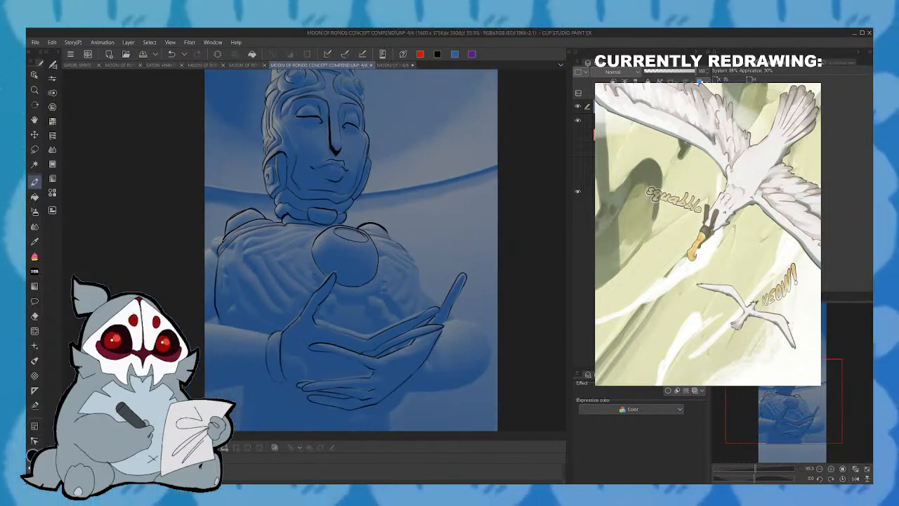
{"action": "left_click_drag", "start_coordinate": [220, 252], "coordinate": [209, 243]}
{"action": "mouse_move", "coordinate": [213, 240]}
{"action": "left_mouse_down"}
{"action": "mouse_move", "coordinate": [223, 233]}
{"action": "mouse_move", "coordinate": [217, 256]}
{"action": "left_mouse_up"}
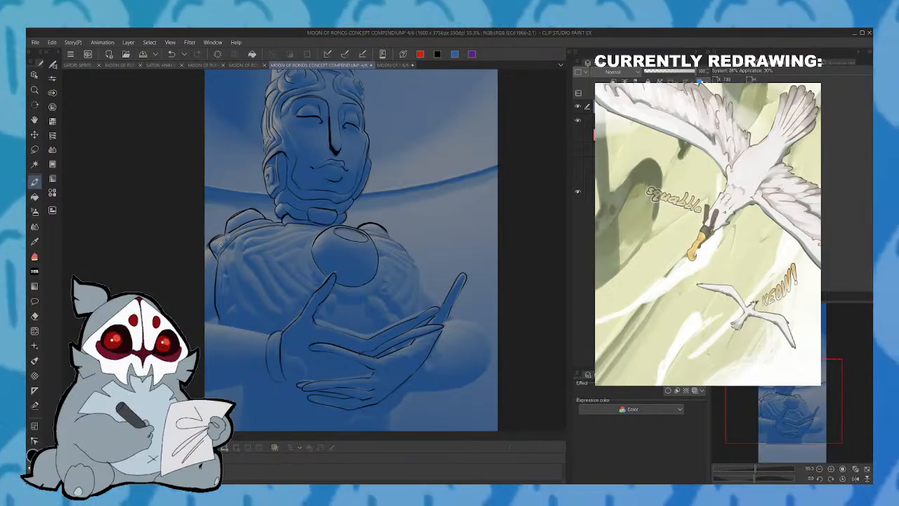
{"action": "mouse_move", "coordinate": [220, 243]}
{"action": "left_mouse_down"}
{"action": "mouse_move", "coordinate": [245, 226]}
{"action": "mouse_move", "coordinate": [232, 232]}
{"action": "left_mouse_up"}
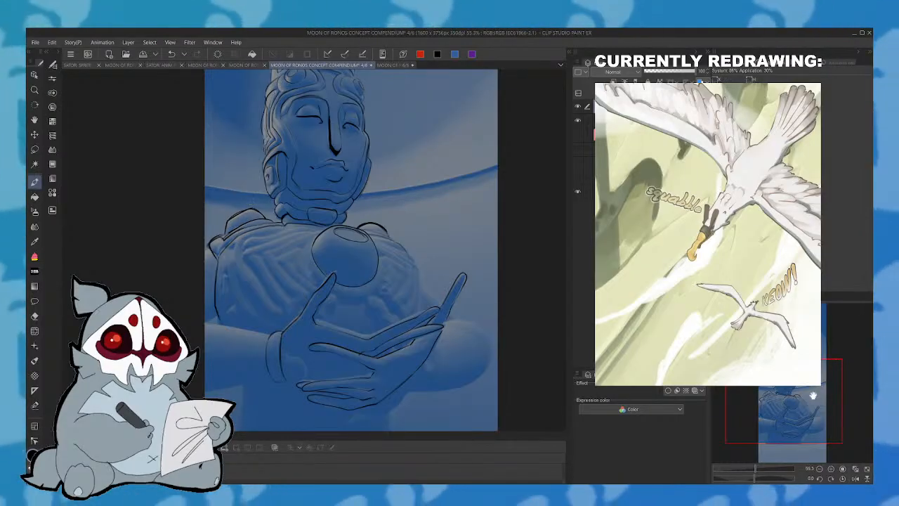
{"action": "left_click", "coordinate": [856, 478]}
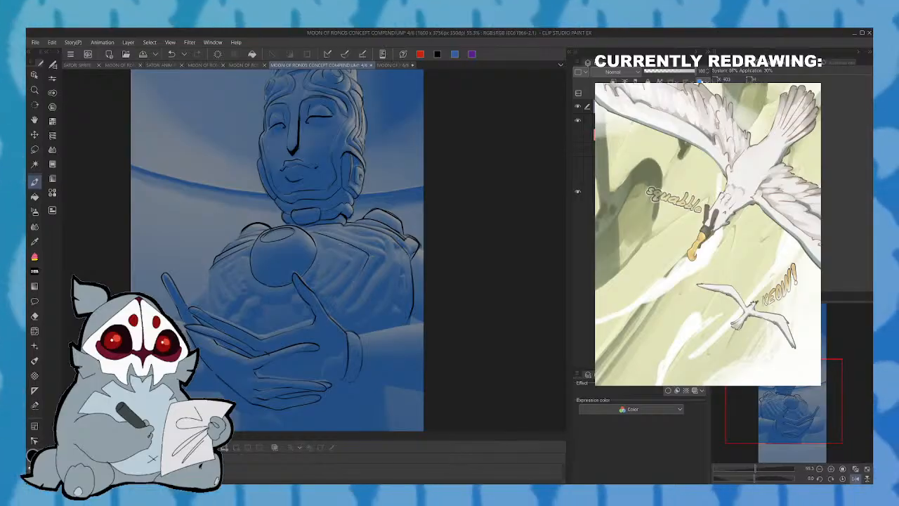
{"action": "left_click", "coordinate": [855, 478]}
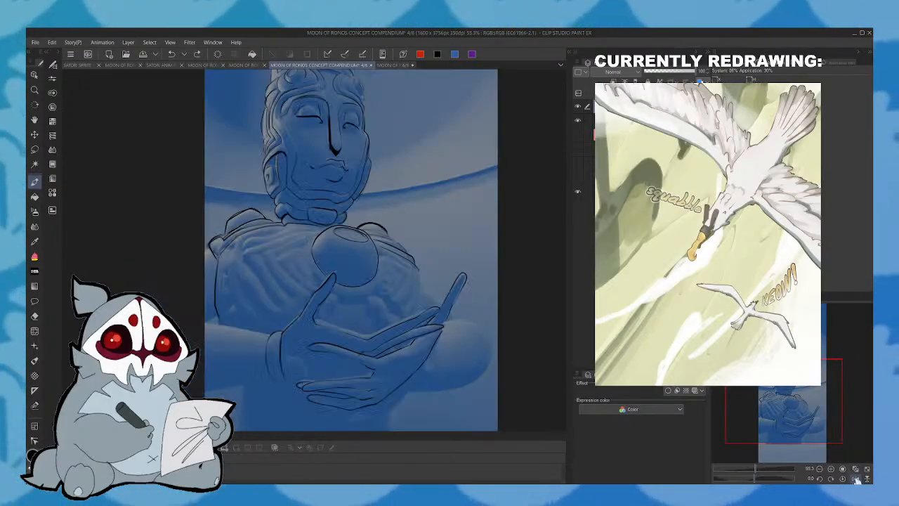
- Ink the angular fold lines running across the statue's chest and down the side of the torso
{"action": "mouse_move", "coordinate": [278, 281]}
{"action": "left_mouse_down"}
{"action": "mouse_move", "coordinate": [263, 258]}
{"action": "mouse_move", "coordinate": [311, 232]}
{"action": "left_mouse_up"}
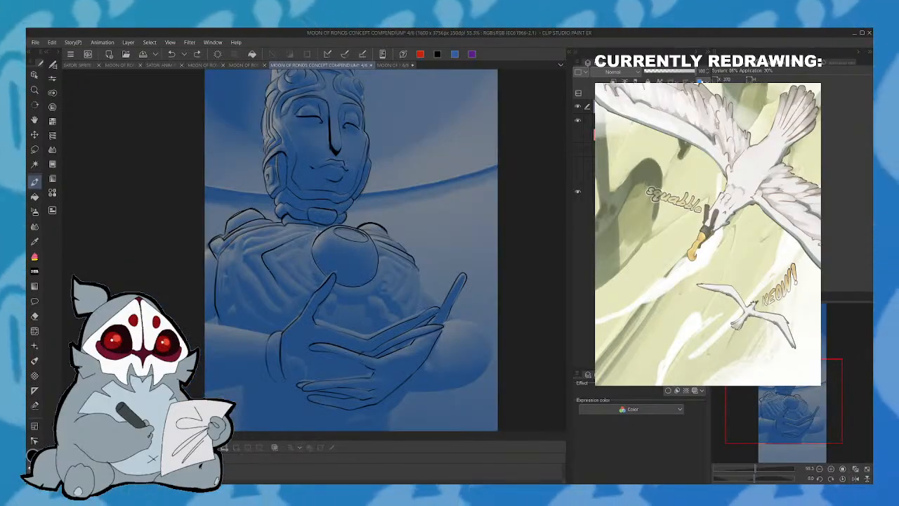
{"action": "mouse_move", "coordinate": [260, 274]}
{"action": "left_mouse_down"}
{"action": "mouse_move", "coordinate": [242, 251]}
{"action": "mouse_move", "coordinate": [314, 226]}
{"action": "left_mouse_up"}
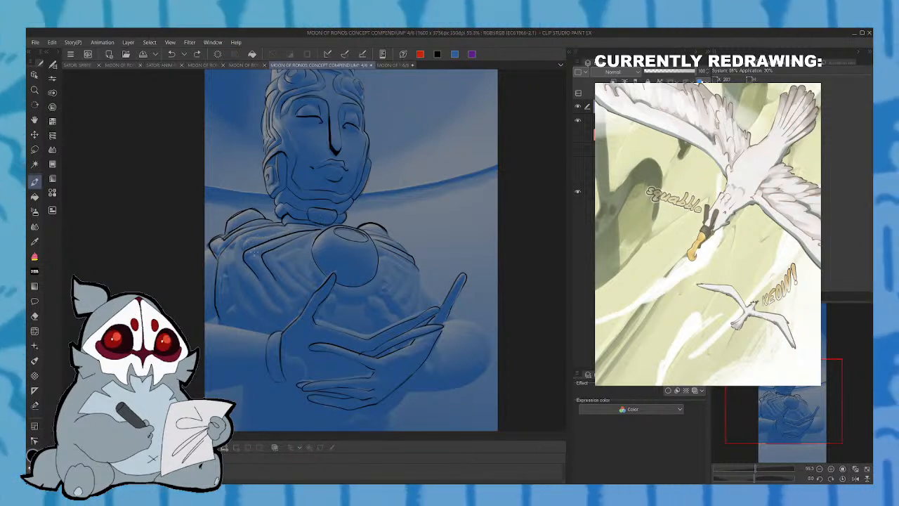
{"action": "mouse_move", "coordinate": [313, 226]}
{"action": "left_mouse_down"}
{"action": "mouse_move", "coordinate": [255, 242]}
{"action": "mouse_move", "coordinate": [246, 280]}
{"action": "mouse_move", "coordinate": [262, 299]}
{"action": "left_mouse_up"}
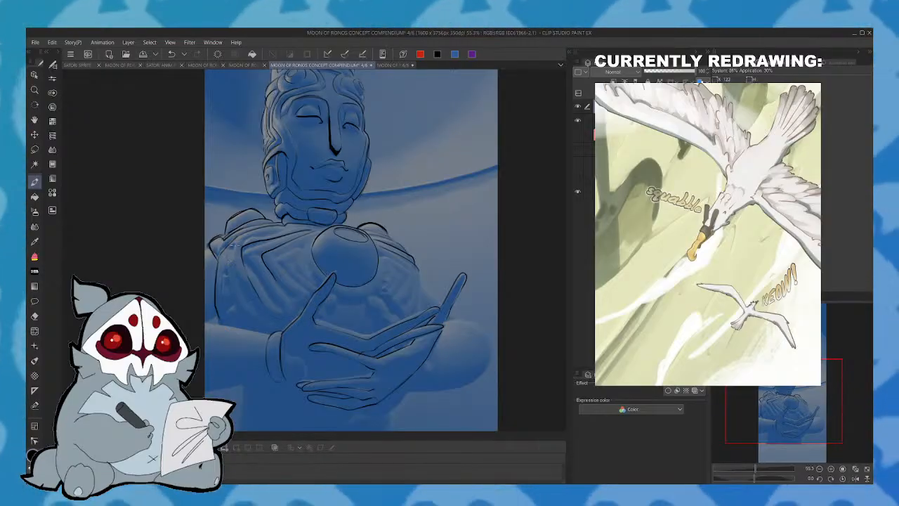
{"action": "mouse_move", "coordinate": [224, 246]}
{"action": "left_mouse_down"}
{"action": "mouse_move", "coordinate": [223, 282]}
{"action": "mouse_move", "coordinate": [247, 326]}
{"action": "left_mouse_up"}
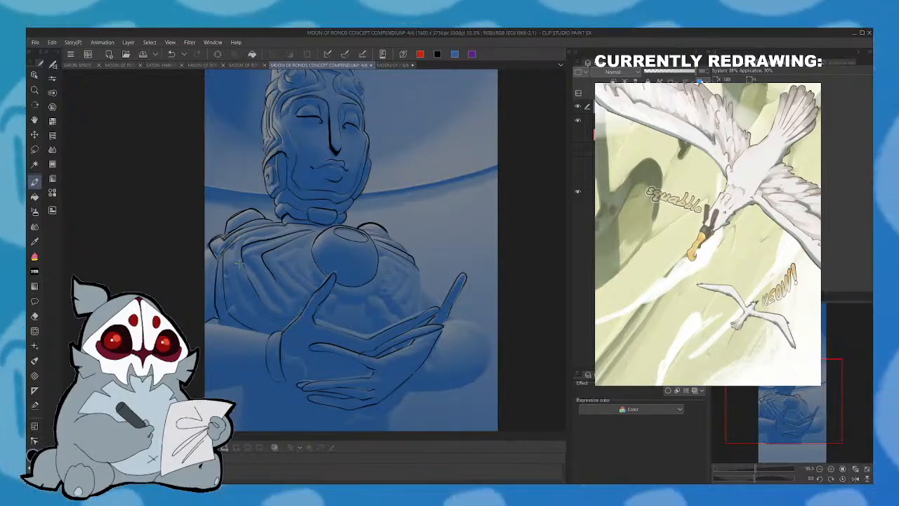
- Ink the upper and lower contours of the forearm between the canvas edge and the wrist cuff
{"action": "mouse_move", "coordinate": [205, 323]}
{"action": "left_mouse_down"}
{"action": "mouse_move", "coordinate": [274, 336]}
{"action": "mouse_move", "coordinate": [205, 321]}
{"action": "left_mouse_up"}
{"action": "key", "text": "ctrl+z"}
{"action": "mouse_move", "coordinate": [204, 388]}
{"action": "left_mouse_down"}
{"action": "mouse_move", "coordinate": [271, 375]}
{"action": "mouse_move", "coordinate": [204, 389]}
{"action": "left_mouse_up"}
{"action": "key", "text": "ctrl+z"}
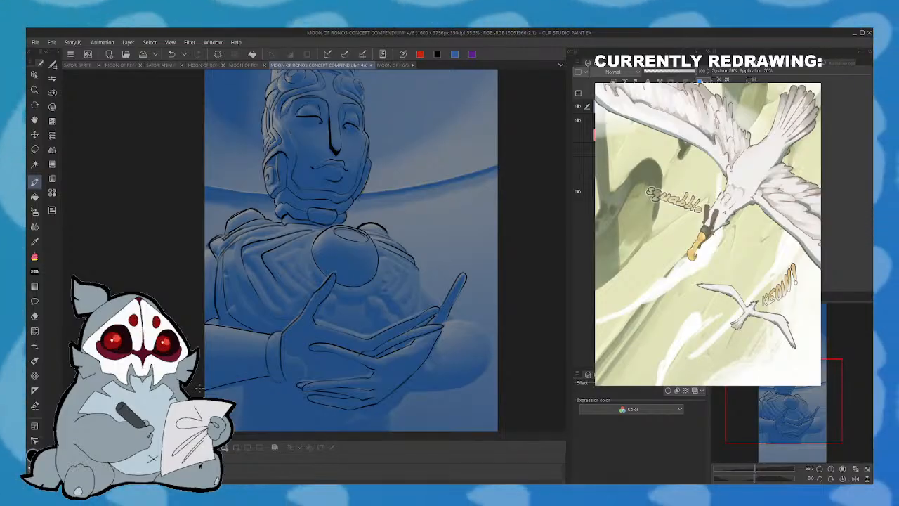
- Ink a small round hole with smaller spots around it on the chest orb
{"action": "left_click", "coordinate": [855, 478]}
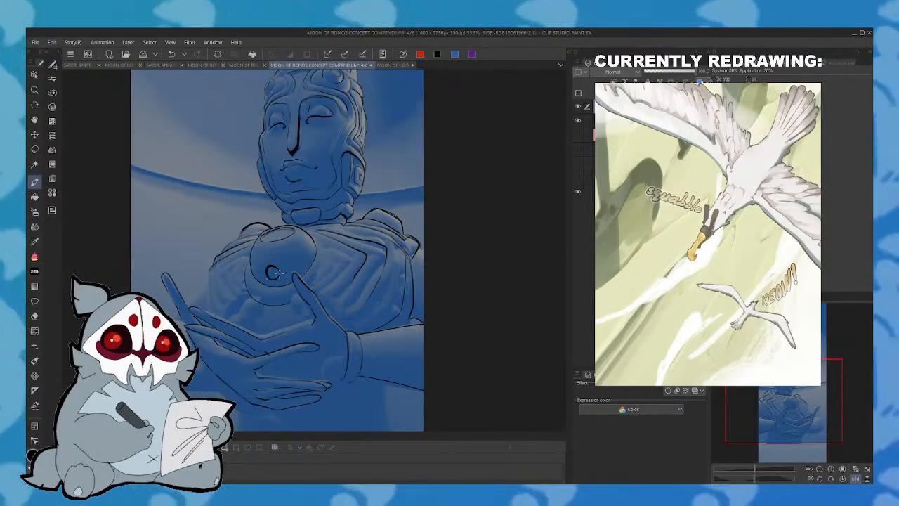
{"action": "left_click_drag", "start_coordinate": [278, 274], "coordinate": [276, 276]}
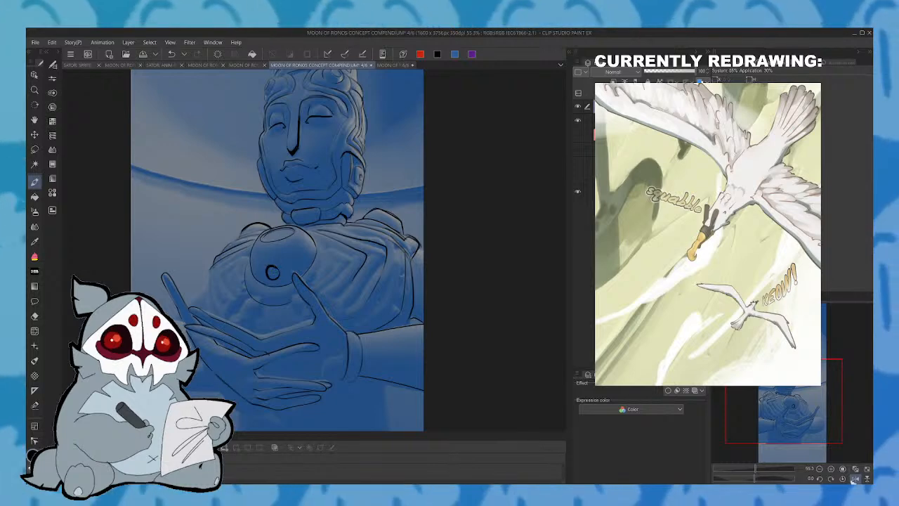
{"action": "left_click", "coordinate": [847, 475]}
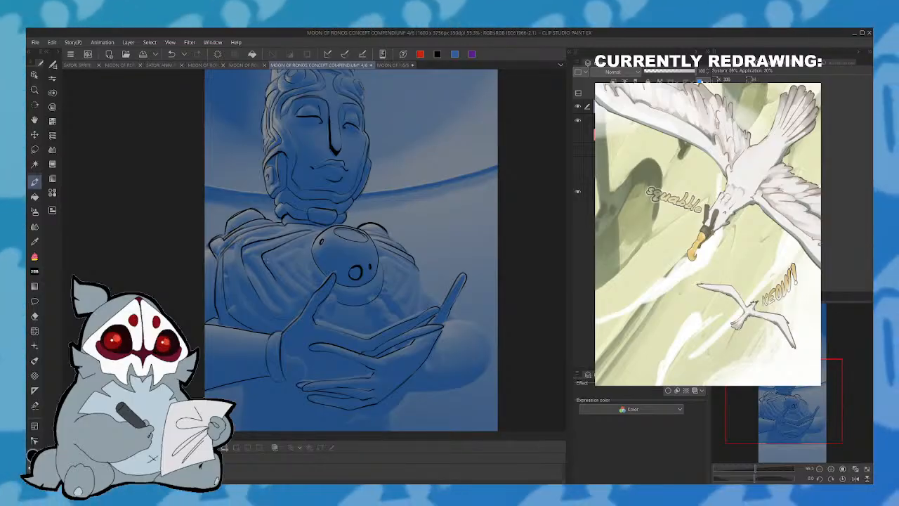
- Ink an angular chest fold and a double-ringed round ornament on each side of the orb
{"action": "left_click_drag", "start_coordinate": [261, 259], "coordinate": [299, 309]}
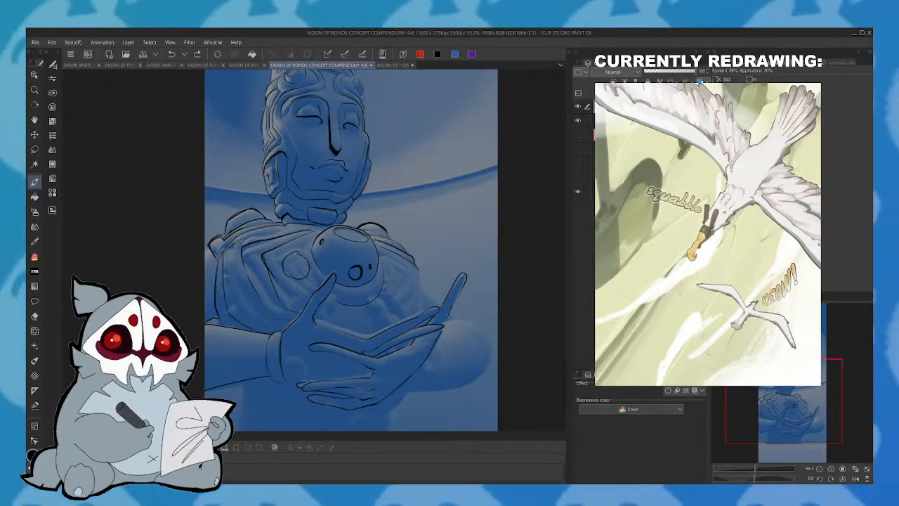
{"action": "mouse_move", "coordinate": [296, 279]}
{"action": "left_mouse_down"}
{"action": "mouse_move", "coordinate": [296, 254]}
{"action": "mouse_move", "coordinate": [286, 275]}
{"action": "left_mouse_up"}
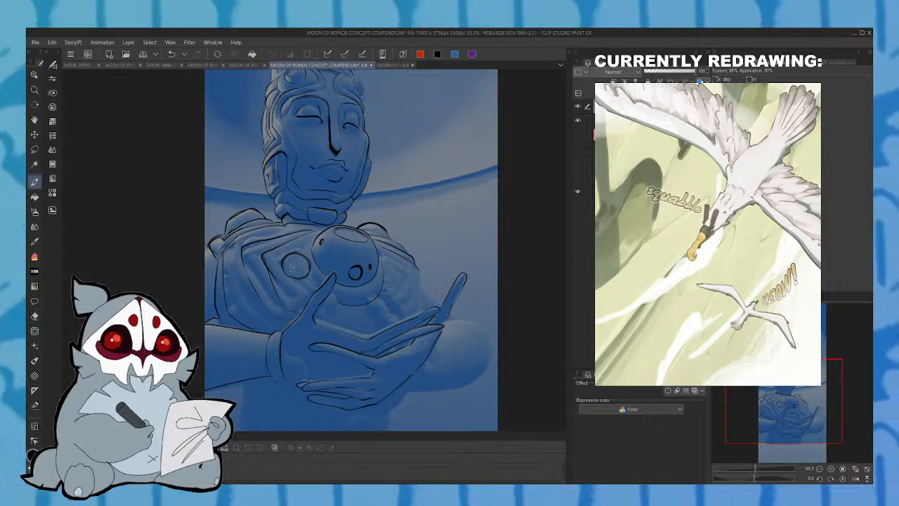
{"action": "left_click_drag", "start_coordinate": [387, 259], "coordinate": [390, 262]}
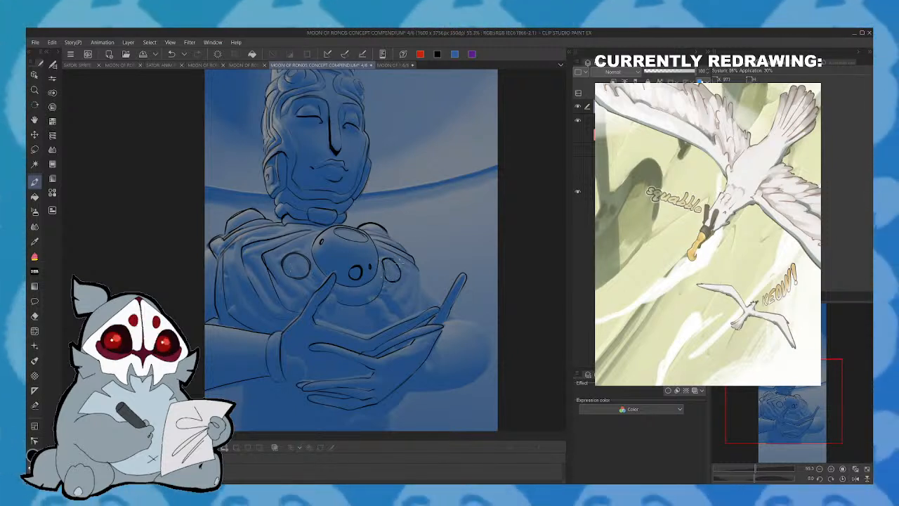
{"action": "left_click_drag", "start_coordinate": [388, 258], "coordinate": [401, 272]}
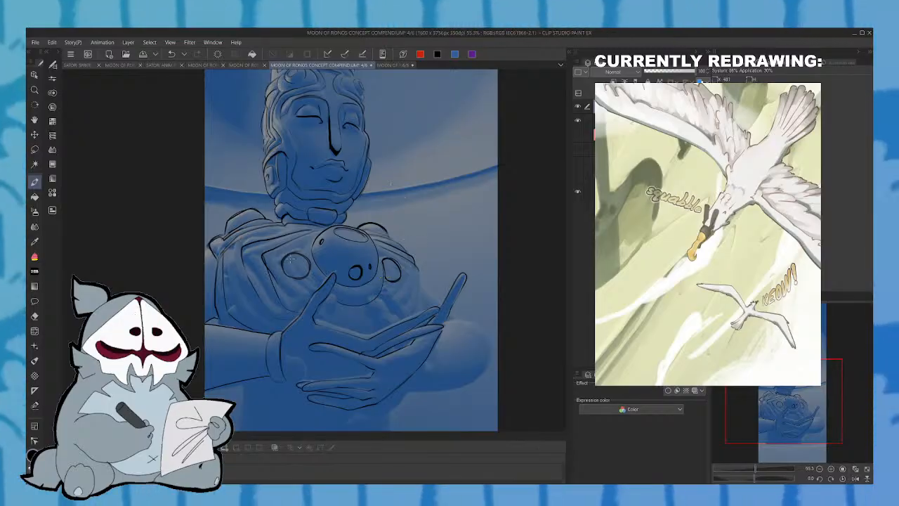
{"action": "mouse_move", "coordinate": [303, 259]}
{"action": "left_mouse_down"}
{"action": "mouse_move", "coordinate": [289, 265]}
{"action": "mouse_move", "coordinate": [307, 265]}
{"action": "mouse_move", "coordinate": [298, 258]}
{"action": "left_mouse_up"}
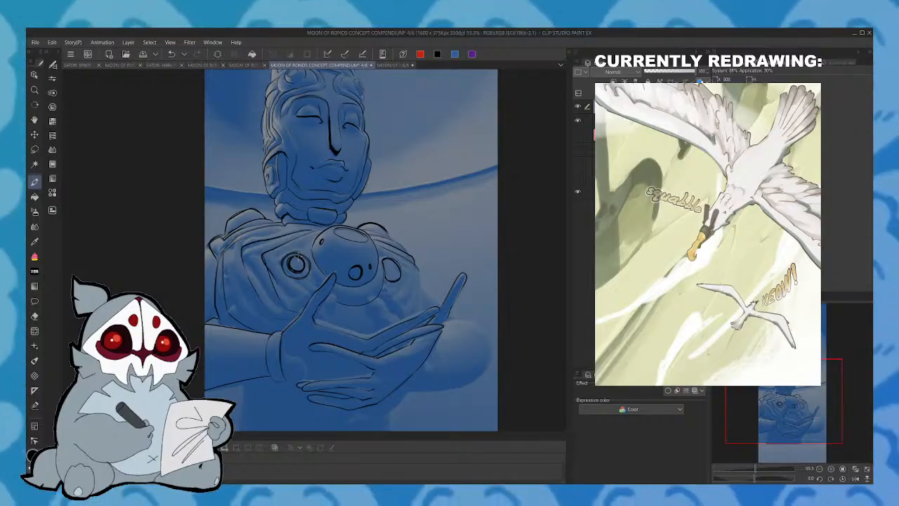
{"action": "mouse_move", "coordinate": [389, 271]}
{"action": "left_mouse_down"}
{"action": "mouse_move", "coordinate": [396, 271]}
{"action": "mouse_move", "coordinate": [387, 261]}
{"action": "mouse_move", "coordinate": [395, 279]}
{"action": "left_mouse_up"}
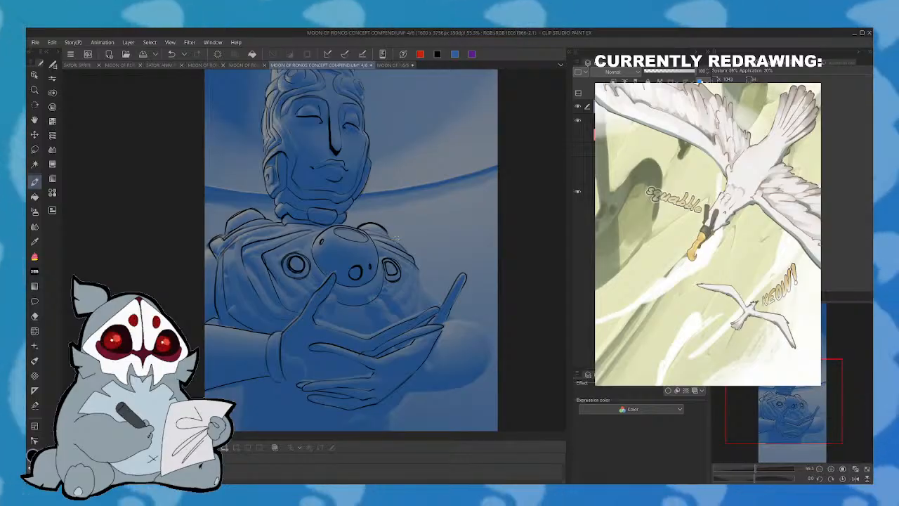
- Ink the far side contour of the torso and the flared lines beneath the orb
{"action": "left_click_drag", "start_coordinate": [418, 268], "coordinate": [412, 305]}
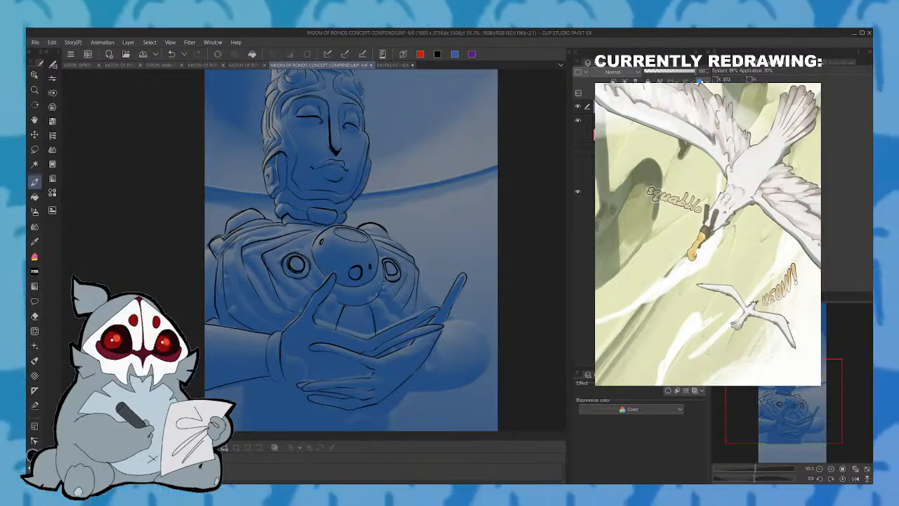
{"action": "left_click", "coordinate": [857, 478]}
{"action": "left_click_drag", "start_coordinate": [818, 382], "coordinate": [812, 394]}
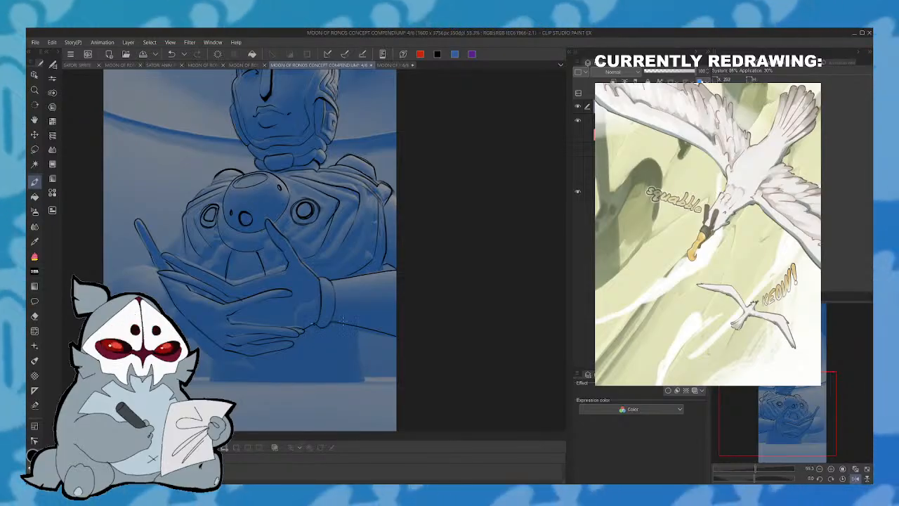
{"action": "left_click", "coordinate": [857, 478]}
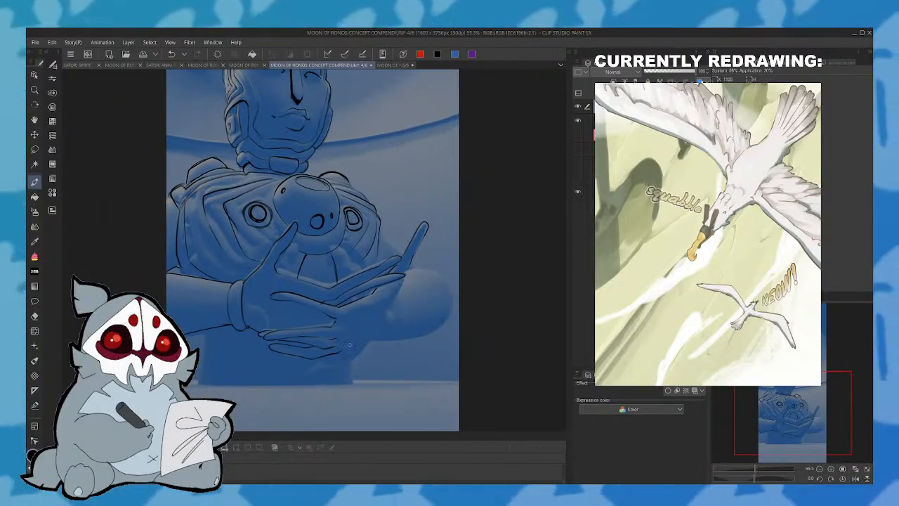
- Redraw the outer contour of the lower hand and ink the wrist curve and rounded elbow behind it
{"action": "left_click_drag", "start_coordinate": [377, 335], "coordinate": [404, 281]}
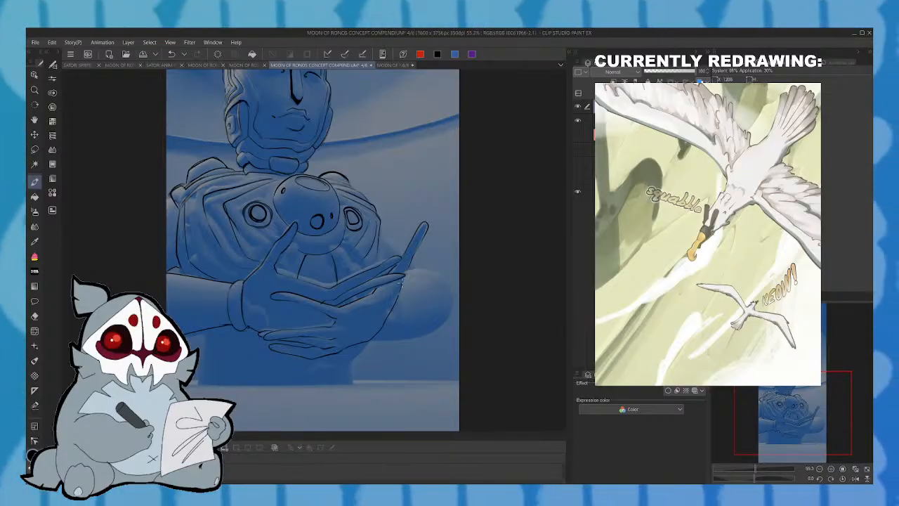
{"action": "mouse_move", "coordinate": [376, 339]}
{"action": "left_mouse_down"}
{"action": "mouse_move", "coordinate": [400, 316]}
{"action": "mouse_move", "coordinate": [400, 291]}
{"action": "left_mouse_up"}
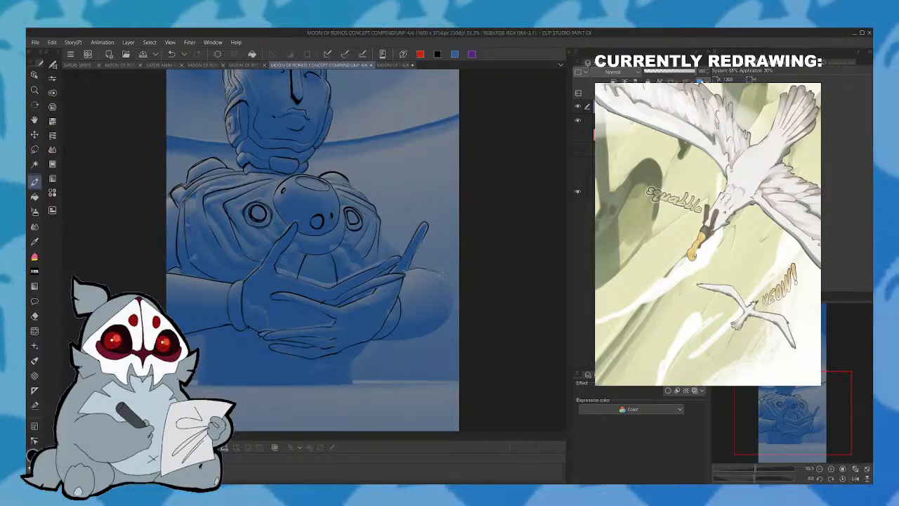
{"action": "left_click", "coordinate": [171, 56]}
{"action": "mouse_move", "coordinate": [427, 228]}
{"action": "left_mouse_down"}
{"action": "mouse_move", "coordinate": [418, 269]}
{"action": "mouse_move", "coordinate": [432, 269]}
{"action": "mouse_move", "coordinate": [449, 300]}
{"action": "mouse_move", "coordinate": [431, 330]}
{"action": "mouse_move", "coordinate": [387, 337]}
{"action": "left_mouse_up"}
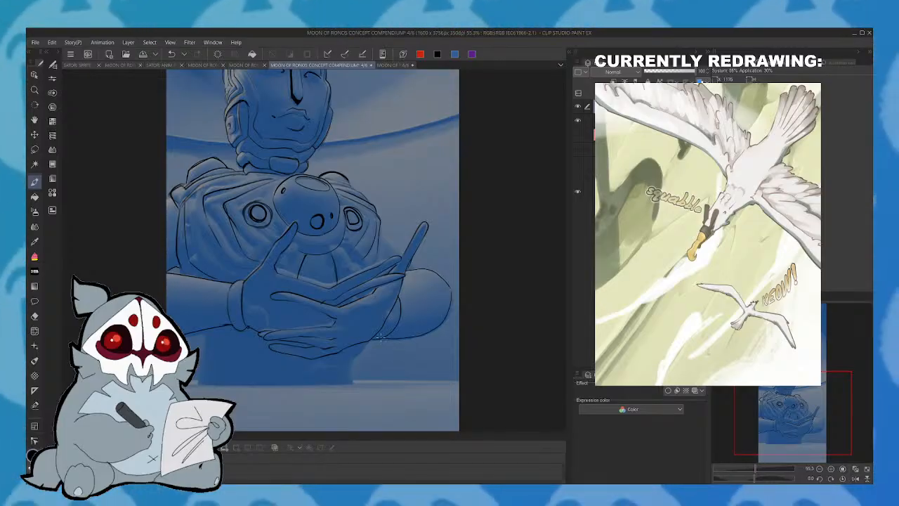
- Ink the upper arm line from shoulder to hand and outline the lower torso down to its base
{"action": "mouse_move", "coordinate": [406, 251]}
{"action": "left_mouse_down"}
{"action": "mouse_move", "coordinate": [380, 222]}
{"action": "mouse_move", "coordinate": [385, 252]}
{"action": "left_mouse_up"}
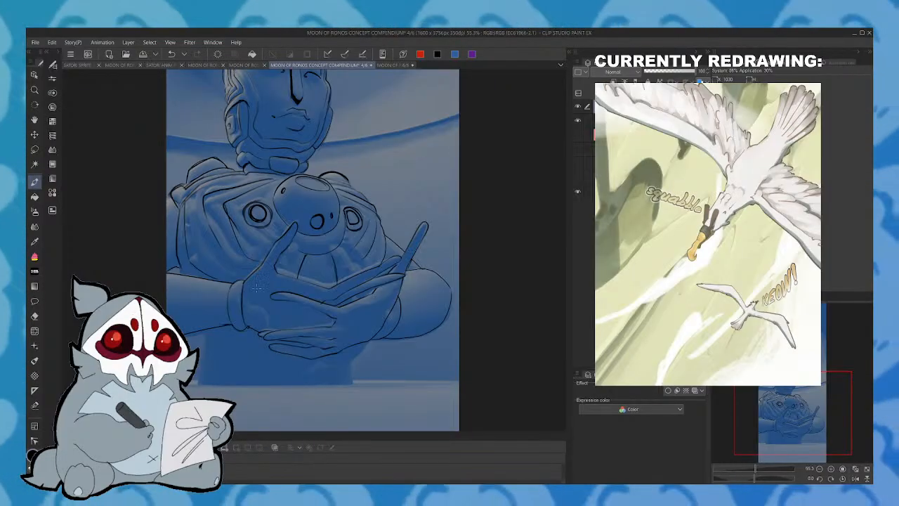
{"action": "mouse_move", "coordinate": [205, 342]}
{"action": "left_mouse_down"}
{"action": "mouse_move", "coordinate": [197, 378]}
{"action": "mouse_move", "coordinate": [216, 387]}
{"action": "mouse_move", "coordinate": [300, 386]}
{"action": "mouse_move", "coordinate": [355, 371]}
{"action": "mouse_move", "coordinate": [352, 383]}
{"action": "mouse_move", "coordinate": [369, 343]}
{"action": "left_mouse_up"}
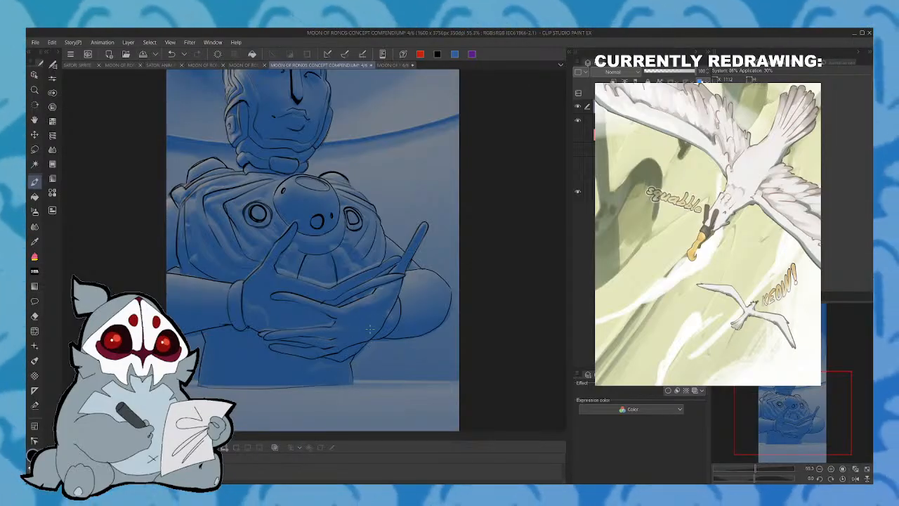
{"action": "left_click", "coordinate": [855, 478]}
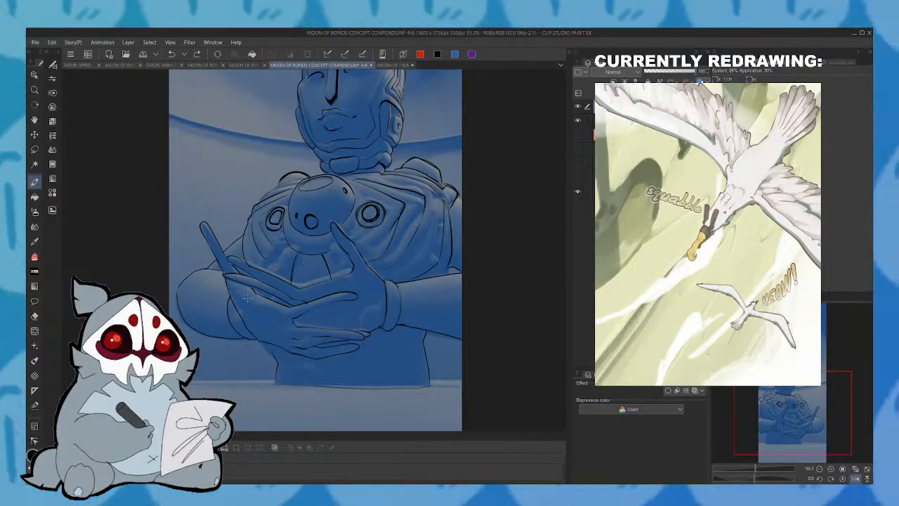
{"action": "left_click", "coordinate": [856, 479]}
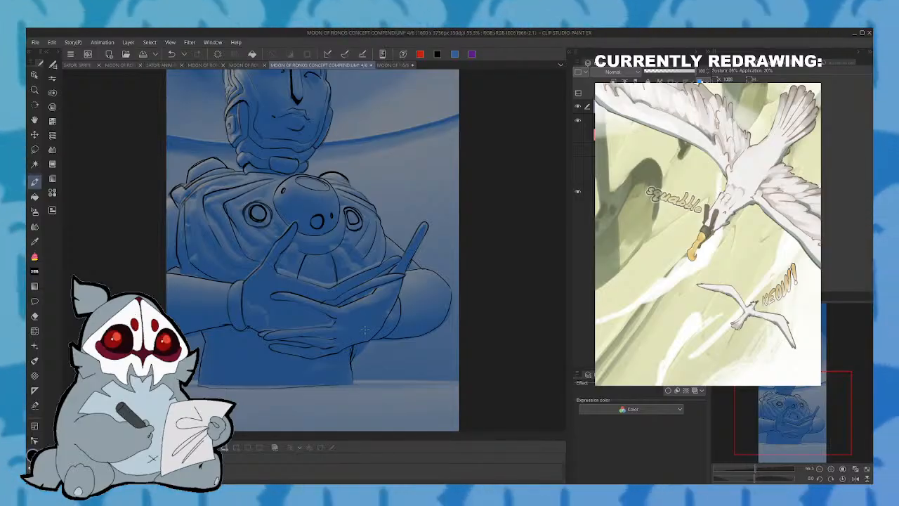
- Lasso the pointed ornament on the front of the tall headpiece, clear its line art, and deselect
{"action": "scroll", "coordinate": [365, 330], "scroll_direction": "up", "scroll_amount": 10}
{"action": "left_click_drag", "start_coordinate": [787, 344], "coordinate": [795, 361]}
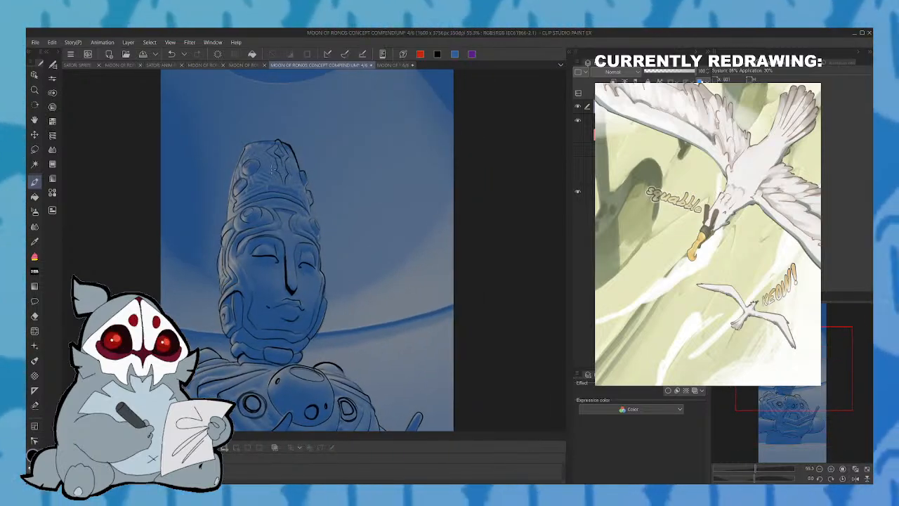
{"action": "key", "text": "m"}
{"action": "mouse_move", "coordinate": [264, 144]}
{"action": "left_mouse_down"}
{"action": "mouse_move", "coordinate": [276, 188]}
{"action": "mouse_move", "coordinate": [303, 184]}
{"action": "mouse_move", "coordinate": [266, 142]}
{"action": "left_mouse_up"}
{"action": "left_click", "coordinate": [266, 201]}
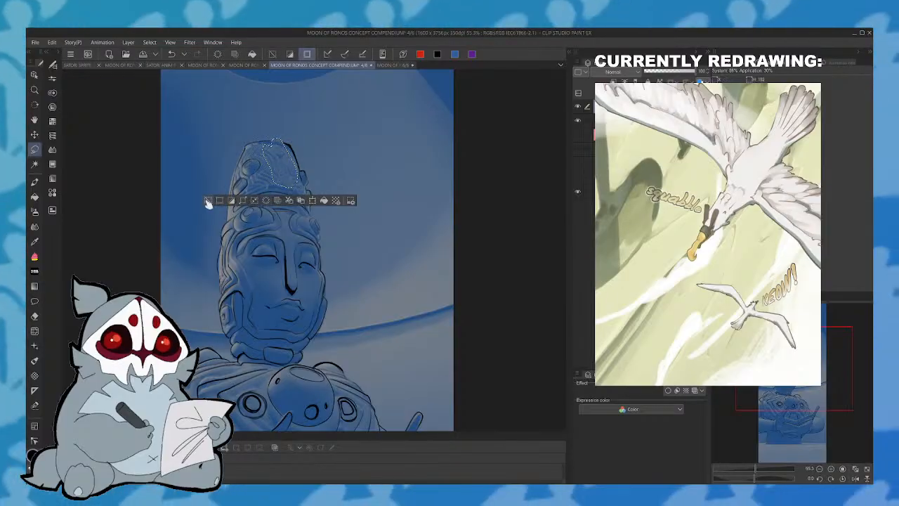
{"action": "left_click", "coordinate": [208, 202]}
{"action": "left_click", "coordinate": [35, 182]}
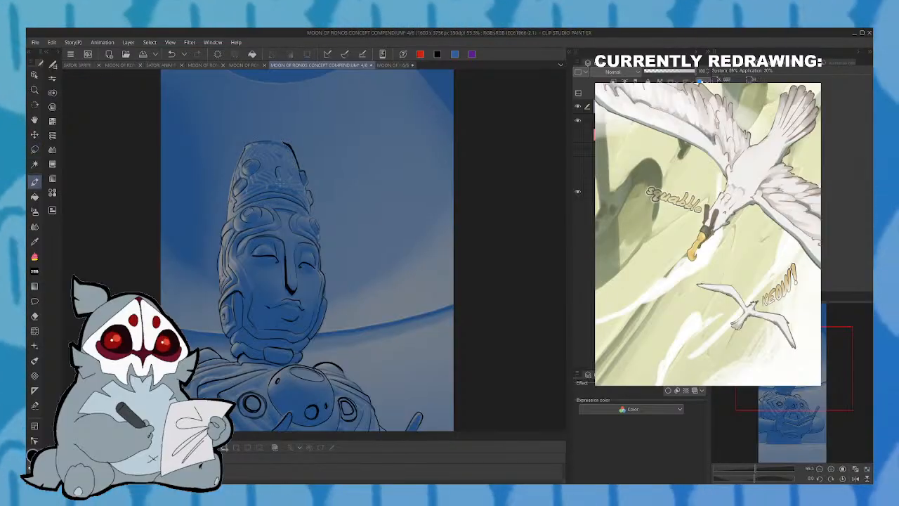
{"action": "mouse_move", "coordinate": [283, 169]}
{"action": "left_mouse_down"}
{"action": "mouse_move", "coordinate": [283, 184]}
{"action": "mouse_move", "coordinate": [280, 168]}
{"action": "left_mouse_up"}
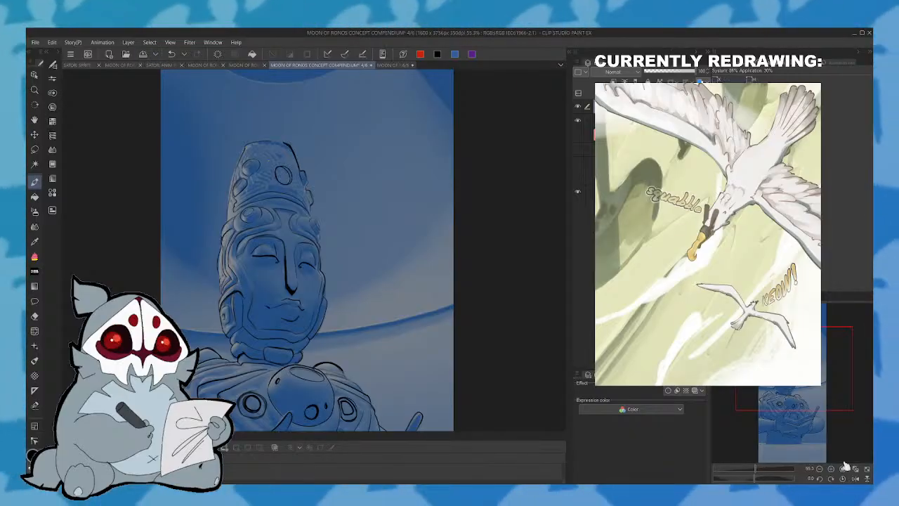
{"action": "left_click", "coordinate": [855, 478]}
{"action": "left_click", "coordinate": [765, 468]}
{"action": "left_click_drag", "start_coordinate": [797, 353], "coordinate": [799, 351]}
{"action": "left_click", "coordinate": [174, 58]}
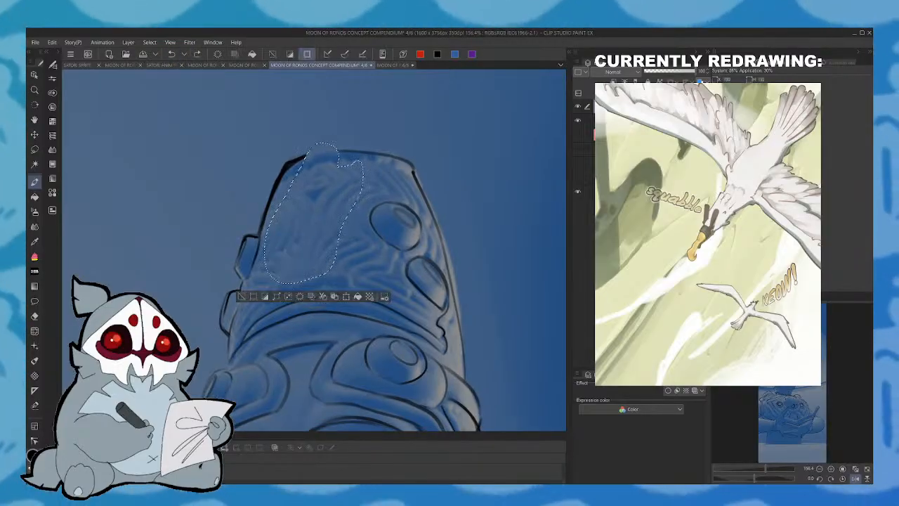
- Ink a round ornament with a vertical stem and outer border on the headpiece, and close the gap in the headpiece's top contour
{"action": "mouse_move", "coordinate": [304, 226]}
{"action": "left_mouse_down"}
{"action": "mouse_move", "coordinate": [274, 262]}
{"action": "mouse_move", "coordinate": [291, 278]}
{"action": "mouse_move", "coordinate": [331, 256]}
{"action": "mouse_move", "coordinate": [296, 224]}
{"action": "mouse_move", "coordinate": [280, 280]}
{"action": "mouse_move", "coordinate": [328, 262]}
{"action": "mouse_move", "coordinate": [300, 224]}
{"action": "mouse_move", "coordinate": [286, 222]}
{"action": "mouse_move", "coordinate": [295, 224]}
{"action": "mouse_move", "coordinate": [298, 169]}
{"action": "mouse_move", "coordinate": [314, 162]}
{"action": "mouse_move", "coordinate": [309, 225]}
{"action": "left_mouse_up"}
{"action": "mouse_move", "coordinate": [296, 178]}
{"action": "left_mouse_down"}
{"action": "mouse_move", "coordinate": [290, 228]}
{"action": "mouse_move", "coordinate": [271, 255]}
{"action": "mouse_move", "coordinate": [284, 290]}
{"action": "mouse_move", "coordinate": [330, 261]}
{"action": "left_mouse_up"}
{"action": "mouse_move", "coordinate": [270, 260]}
{"action": "left_mouse_down"}
{"action": "mouse_move", "coordinate": [302, 285]}
{"action": "mouse_move", "coordinate": [330, 259]}
{"action": "left_mouse_up"}
{"action": "left_click_drag", "start_coordinate": [280, 284], "coordinate": [313, 284]}
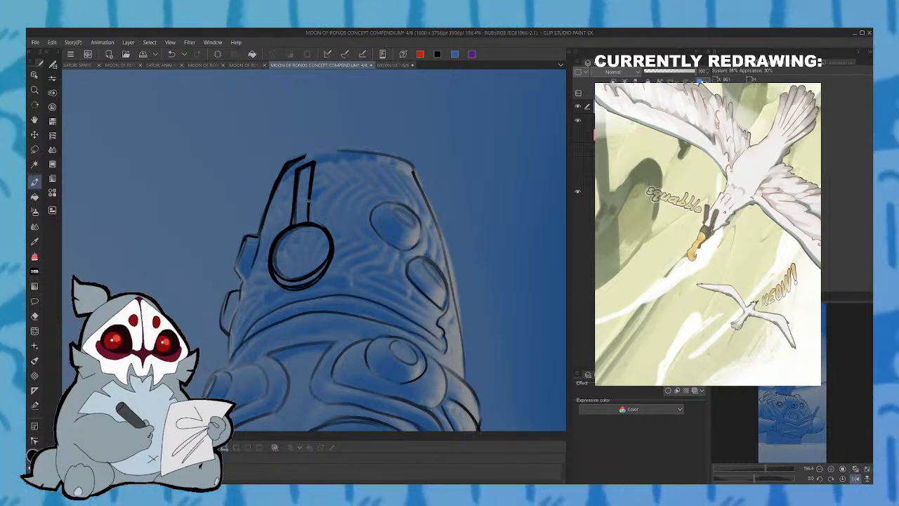
{"action": "left_click_drag", "start_coordinate": [304, 156], "coordinate": [341, 149]}
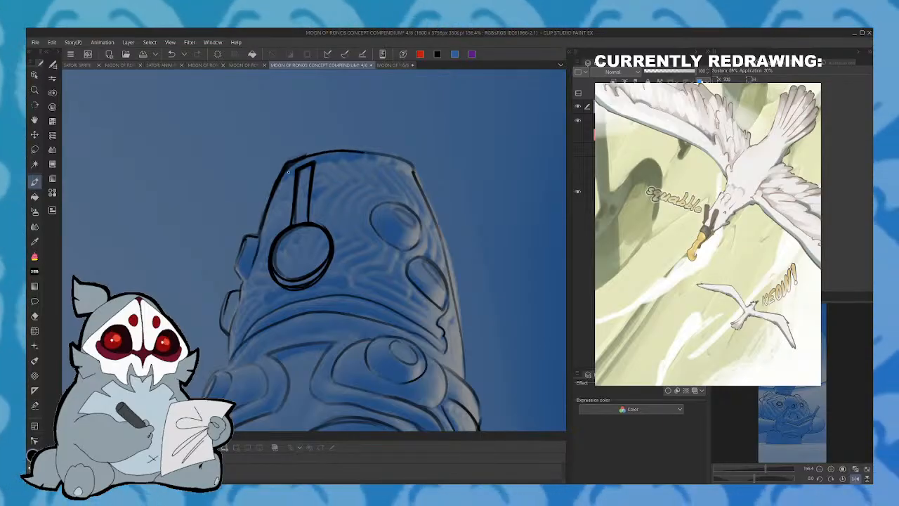
{"action": "mouse_move", "coordinate": [288, 175]}
{"action": "left_mouse_down"}
{"action": "mouse_move", "coordinate": [283, 228]}
{"action": "mouse_move", "coordinate": [261, 257]}
{"action": "mouse_move", "coordinate": [276, 292]}
{"action": "mouse_move", "coordinate": [299, 297]}
{"action": "mouse_move", "coordinate": [333, 277]}
{"action": "mouse_move", "coordinate": [343, 239]}
{"action": "mouse_move", "coordinate": [315, 199]}
{"action": "left_mouse_up"}
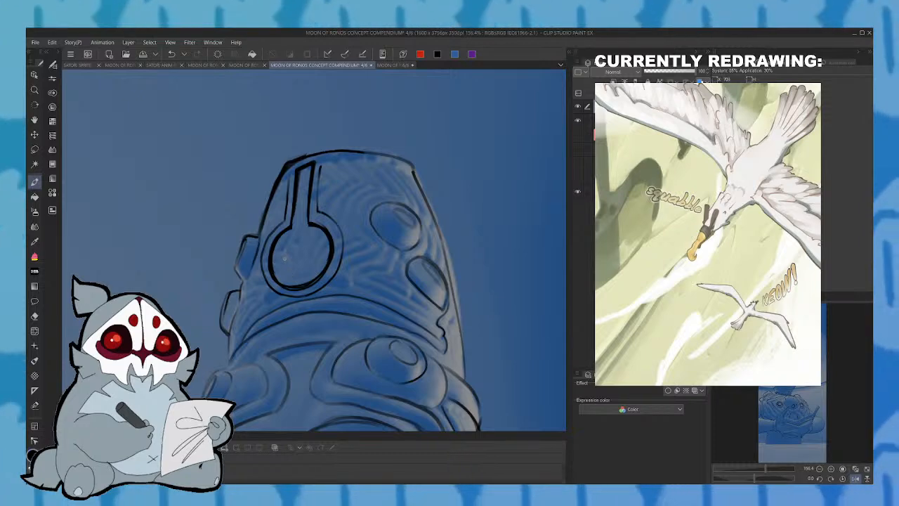
- Mirror the canvas and ink the outer side contour of the headpiece above the brow band
{"action": "left_click", "coordinate": [857, 479]}
{"action": "left_click_drag", "start_coordinate": [791, 345], "coordinate": [791, 355]}
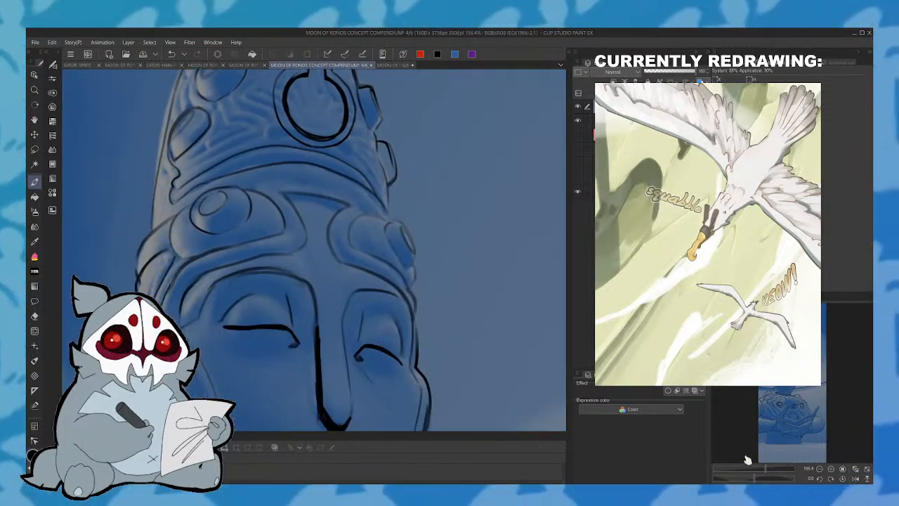
{"action": "mouse_move", "coordinate": [767, 473]}
{"action": "left_mouse_down"}
{"action": "mouse_move", "coordinate": [752, 477]}
{"action": "mouse_move", "coordinate": [764, 475]}
{"action": "left_mouse_up"}
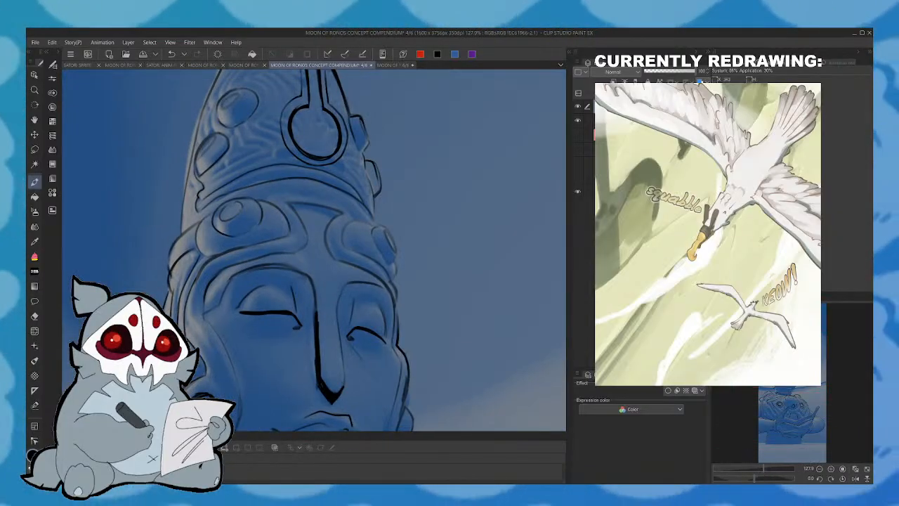
{"action": "mouse_move", "coordinate": [189, 162]}
{"action": "left_mouse_down"}
{"action": "mouse_move", "coordinate": [181, 232]}
{"action": "mouse_move", "coordinate": [203, 98]}
{"action": "left_mouse_up"}
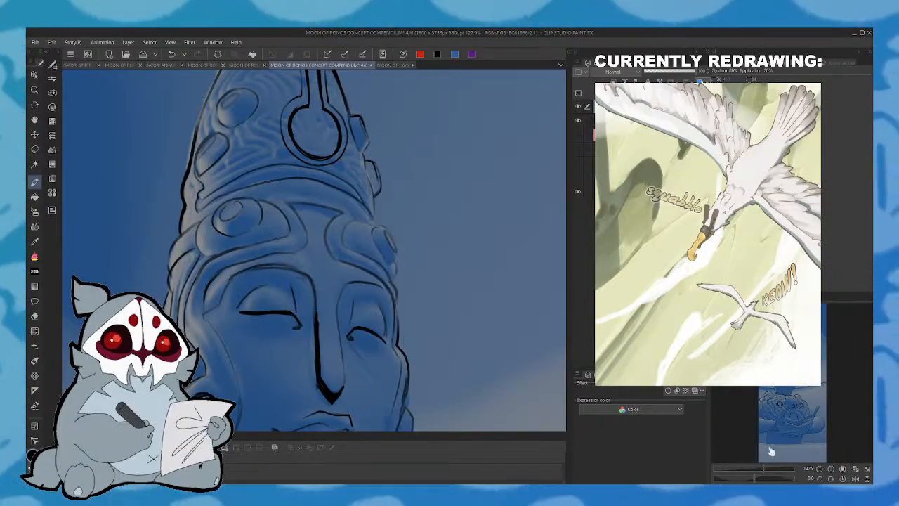
- Ink the vertical seam lines of the lower torso beneath the hands down to its base, and save the file
{"action": "left_click_drag", "start_coordinate": [765, 469], "coordinate": [753, 469]}
{"action": "left_click_drag", "start_coordinate": [793, 386], "coordinate": [790, 401]}
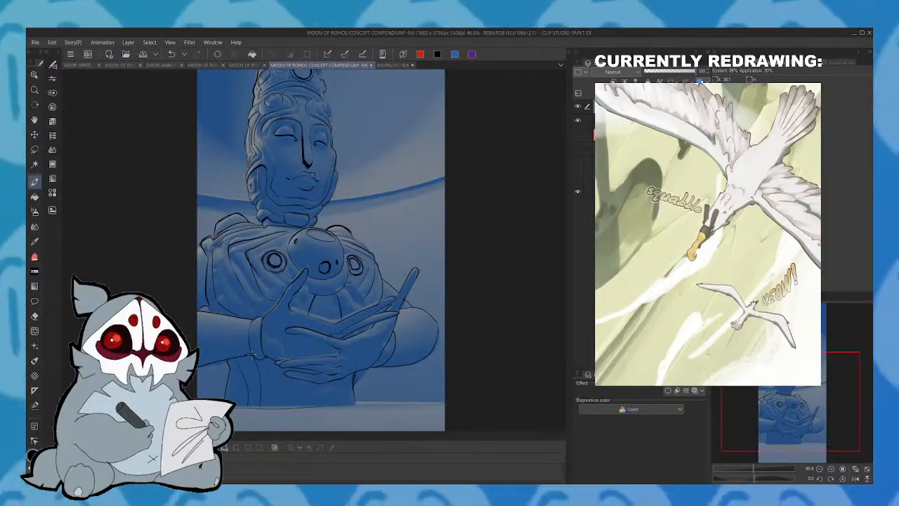
{"action": "left_click", "coordinate": [170, 55]}
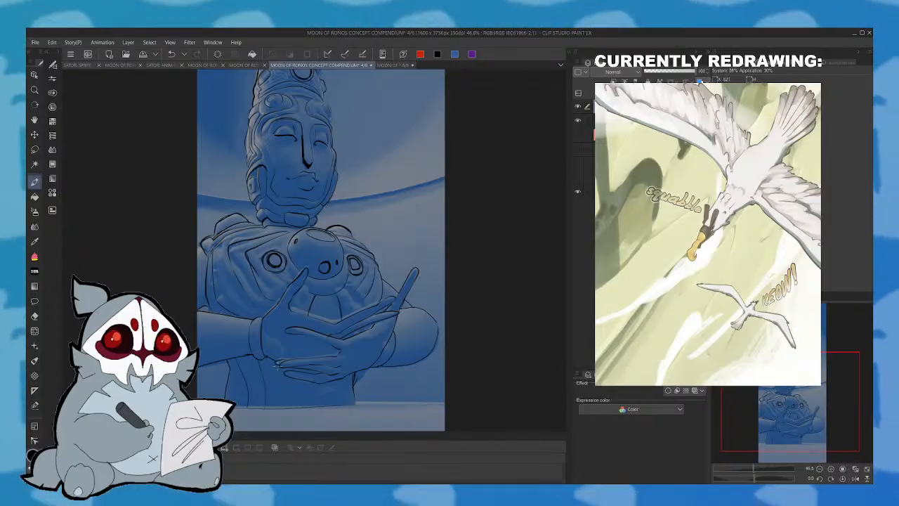
{"action": "left_click_drag", "start_coordinate": [277, 364], "coordinate": [283, 406]}
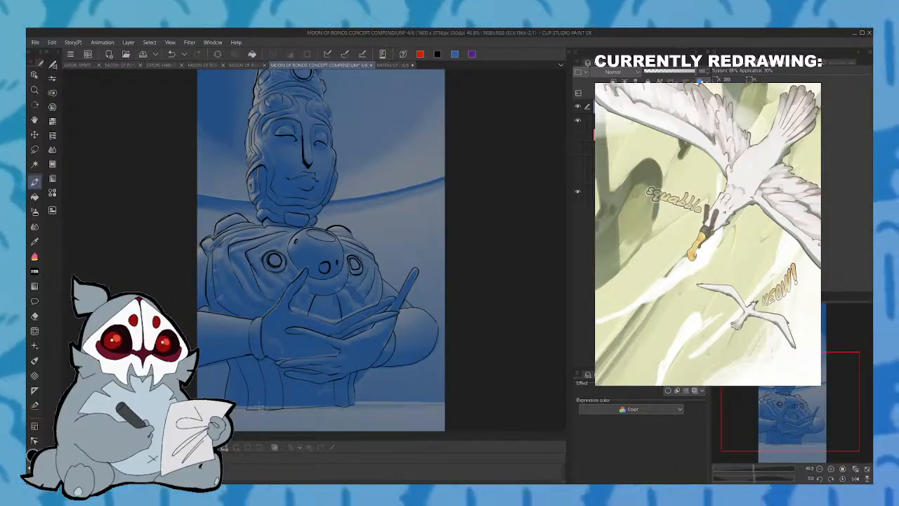
{"action": "left_click", "coordinate": [854, 478]}
{"action": "left_click_drag", "start_coordinate": [811, 392], "coordinate": [809, 395]}
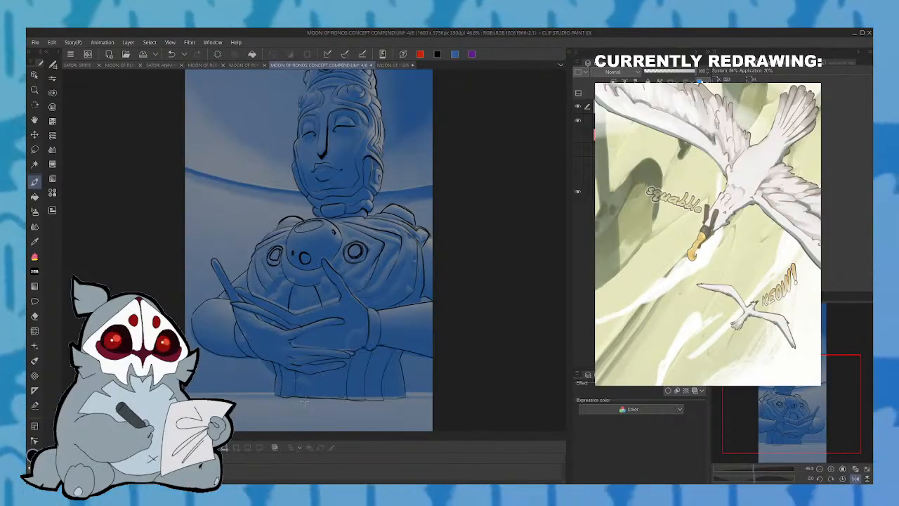
{"action": "left_click", "coordinate": [855, 478]}
{"action": "left_click_drag", "start_coordinate": [811, 394], "coordinate": [815, 390]}
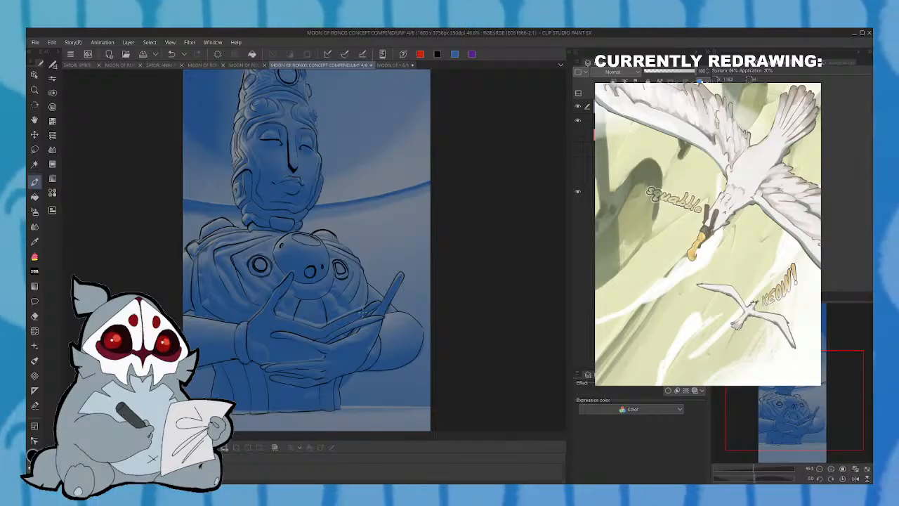
{"action": "key", "text": "ctrl+s"}
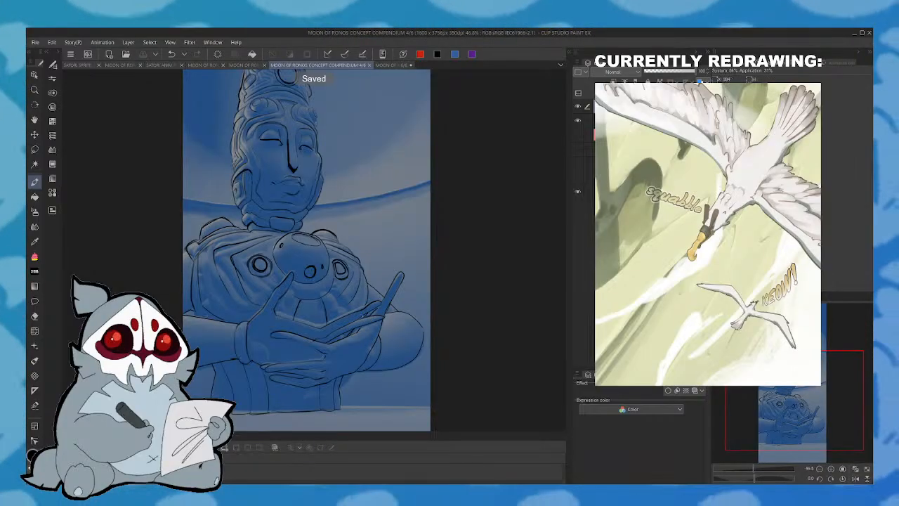
- Hide the blue painting and set the line art layer to Multiply with a blue layer colour
{"action": "left_click", "coordinate": [581, 127]}
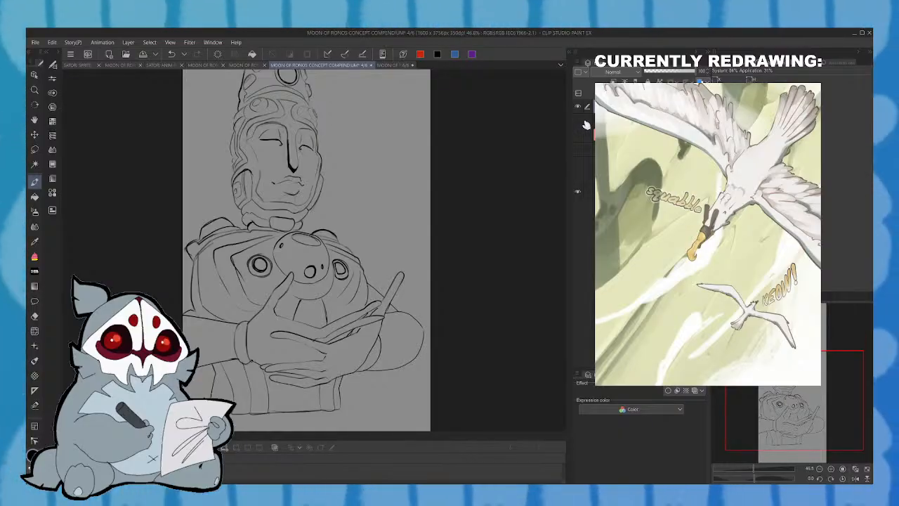
{"action": "left_click_drag", "start_coordinate": [795, 425], "coordinate": [789, 396]}
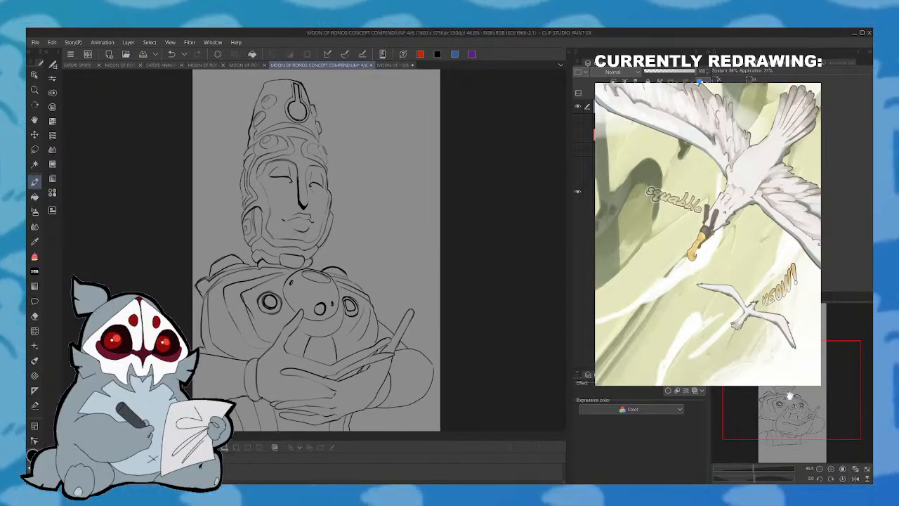
{"action": "left_click", "coordinate": [455, 54]}
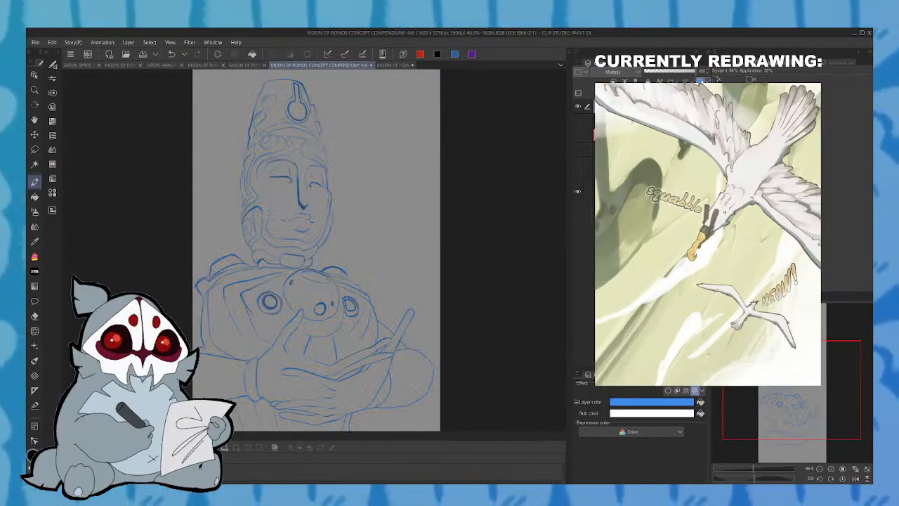
{"action": "left_click_drag", "start_coordinate": [808, 393], "coordinate": [806, 399]}
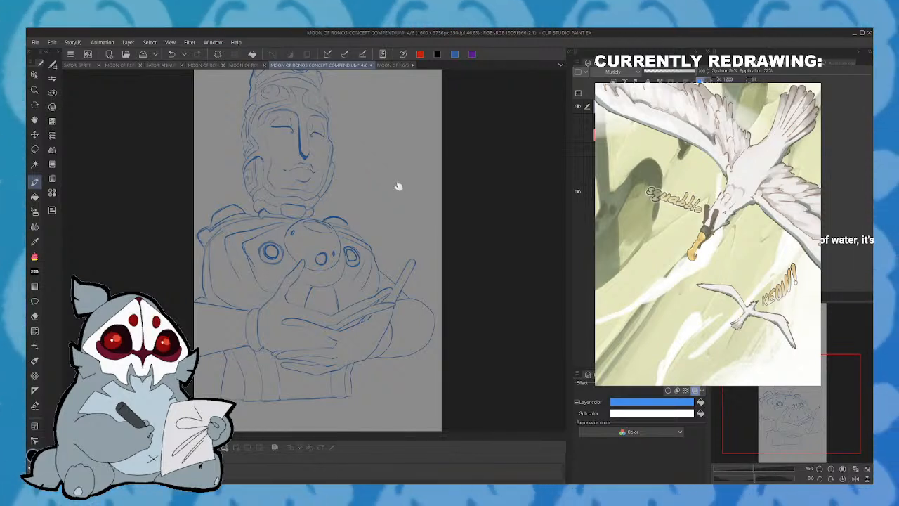
- Add a separate layer above the statue line art and turn off its blue layer colour
{"action": "key", "text": "ctrl+v"}
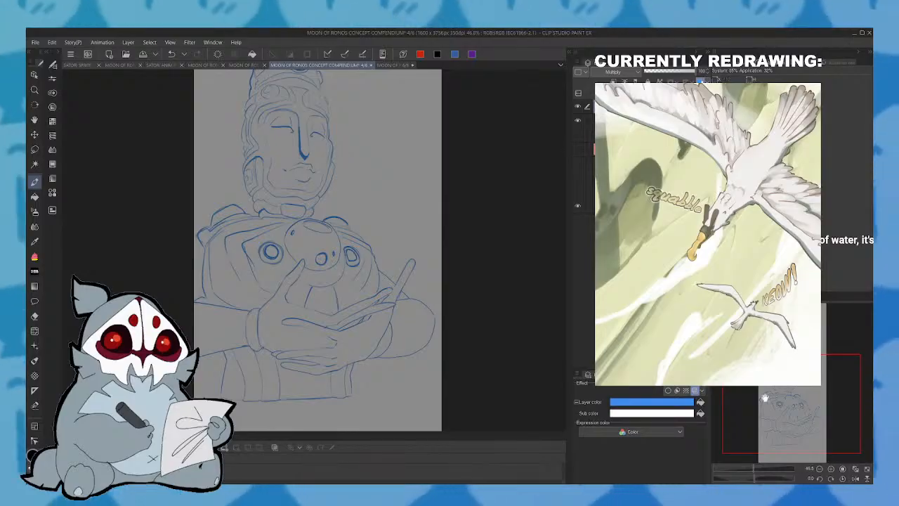
{"action": "left_click_drag", "start_coordinate": [789, 410], "coordinate": [787, 427]}
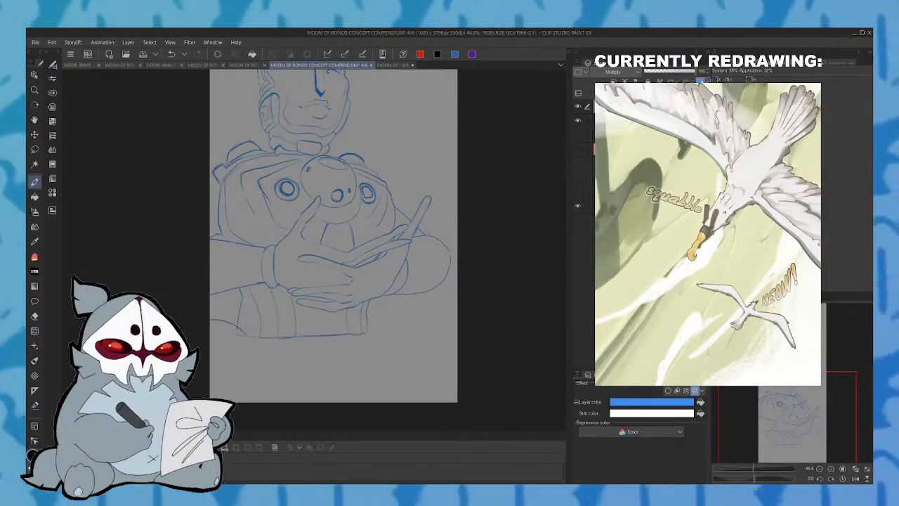
{"action": "left_click_drag", "start_coordinate": [783, 410], "coordinate": [785, 398]}
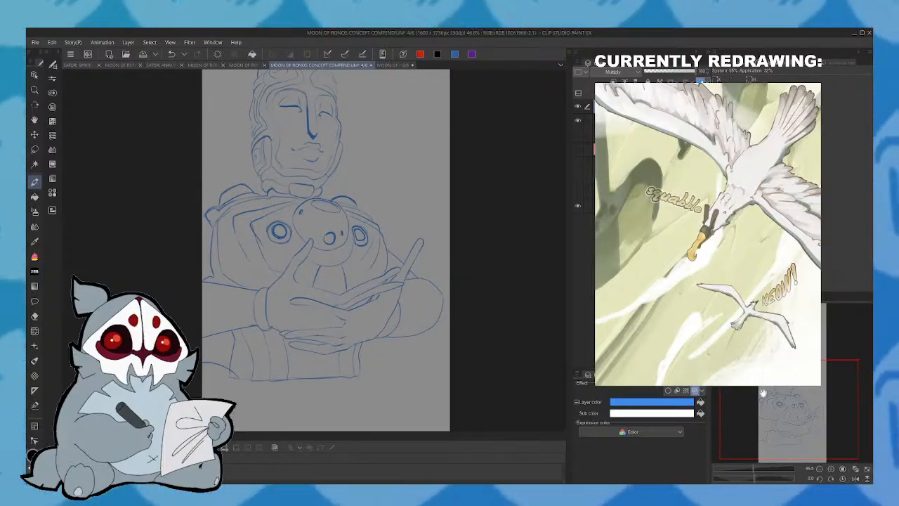
{"action": "key", "text": "ctrl+z"}
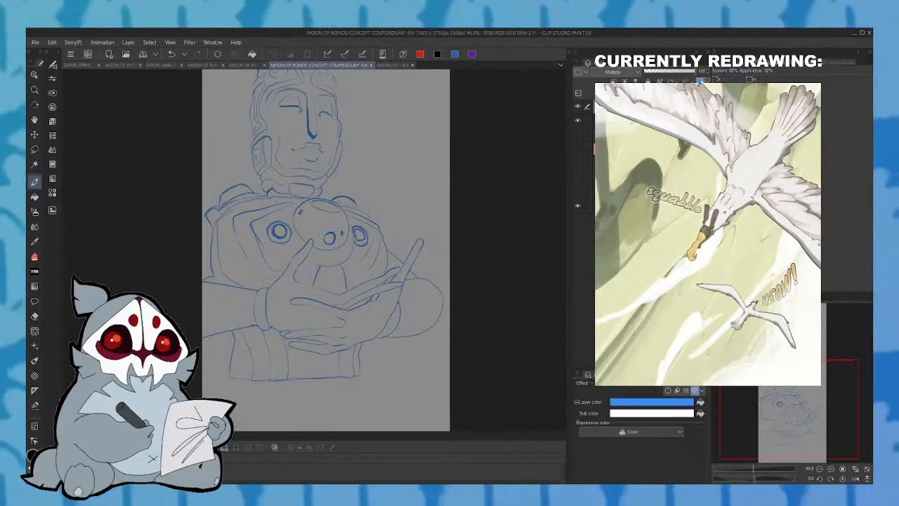
{"action": "left_click", "coordinate": [702, 80]}
- Show the blue painting again and ink the ground line on both sides of the statue's base
{"action": "mouse_move", "coordinate": [791, 388]}
{"action": "left_mouse_down"}
{"action": "mouse_move", "coordinate": [792, 372]}
{"action": "mouse_move", "coordinate": [794, 397]}
{"action": "left_mouse_up"}
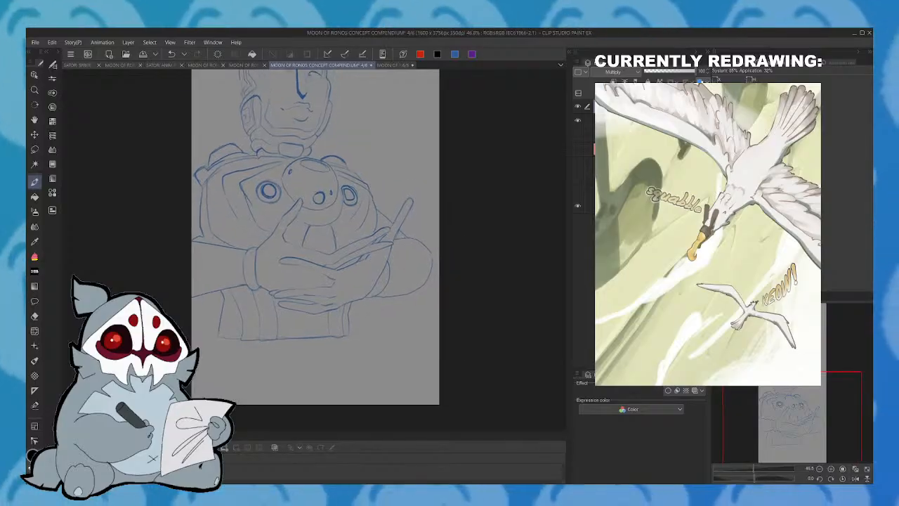
{"action": "left_click", "coordinate": [854, 478]}
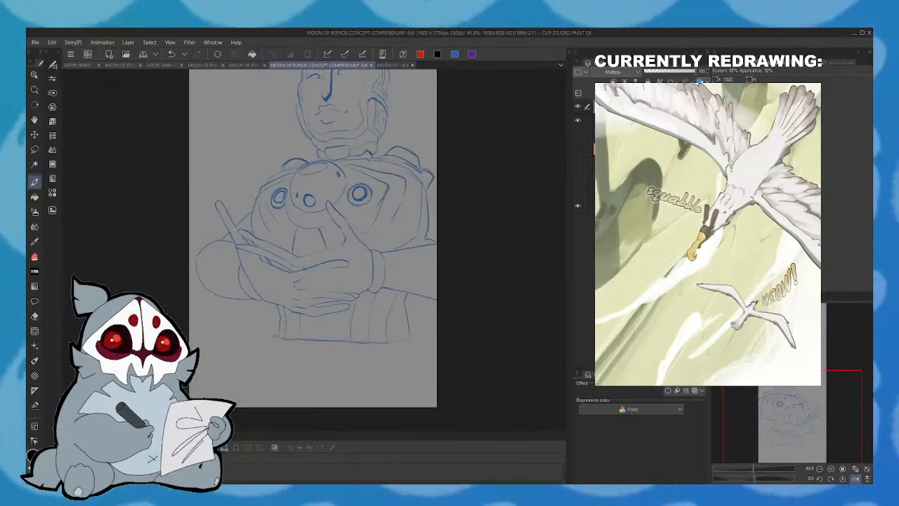
{"action": "left_click", "coordinate": [577, 134]}
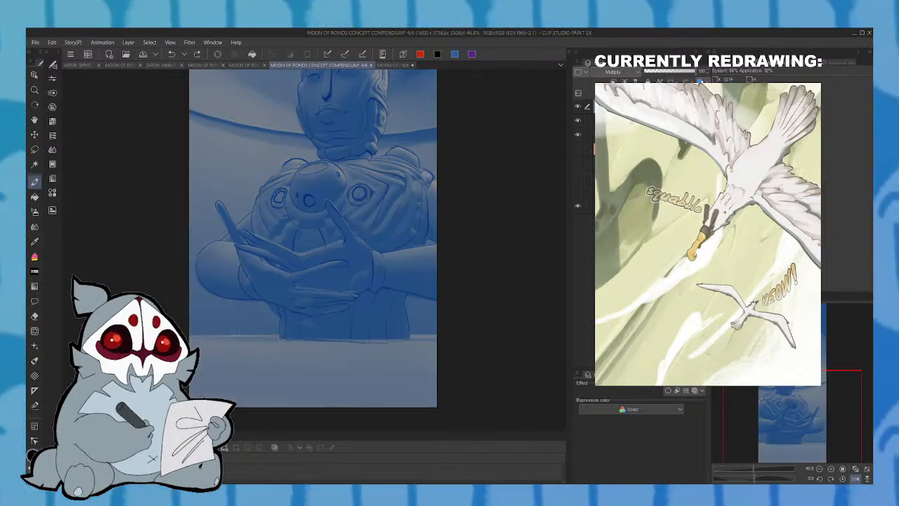
{"action": "left_click_drag", "start_coordinate": [189, 336], "coordinate": [280, 334]}
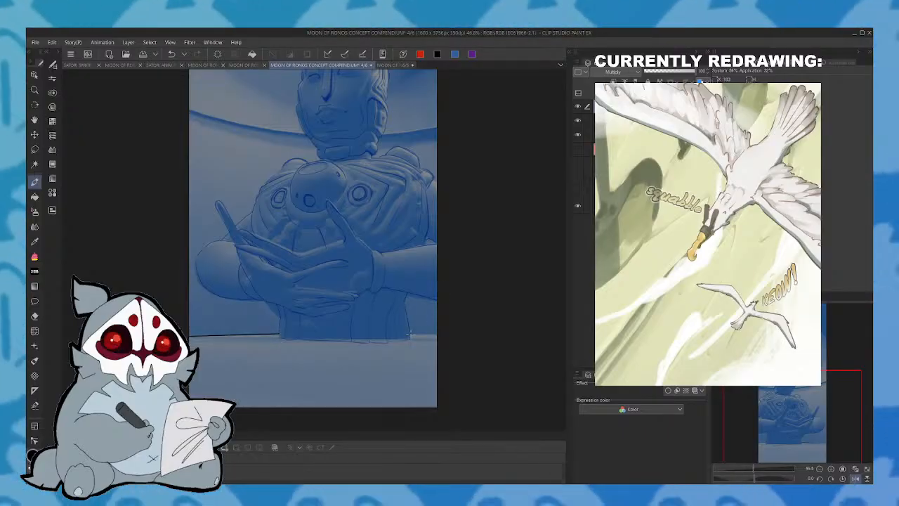
{"action": "left_click_drag", "start_coordinate": [411, 335], "coordinate": [442, 335]}
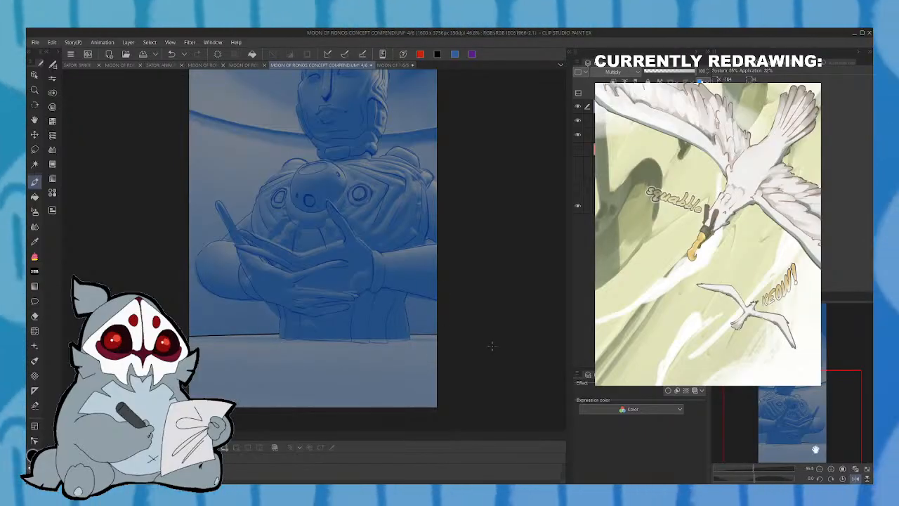
{"action": "left_click", "coordinate": [854, 478]}
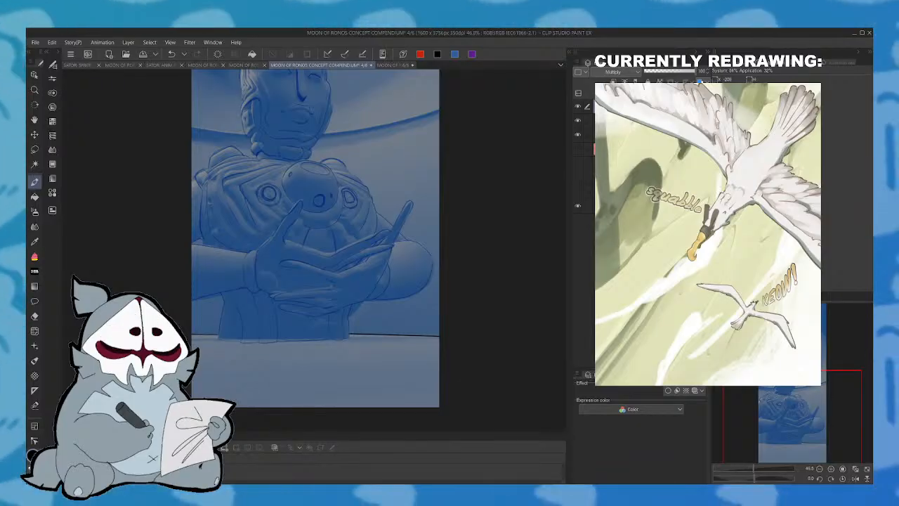
- Try the layer colour effect on the ground line and statue line art, comparing the lines with and without it
{"action": "left_click", "coordinate": [695, 390]}
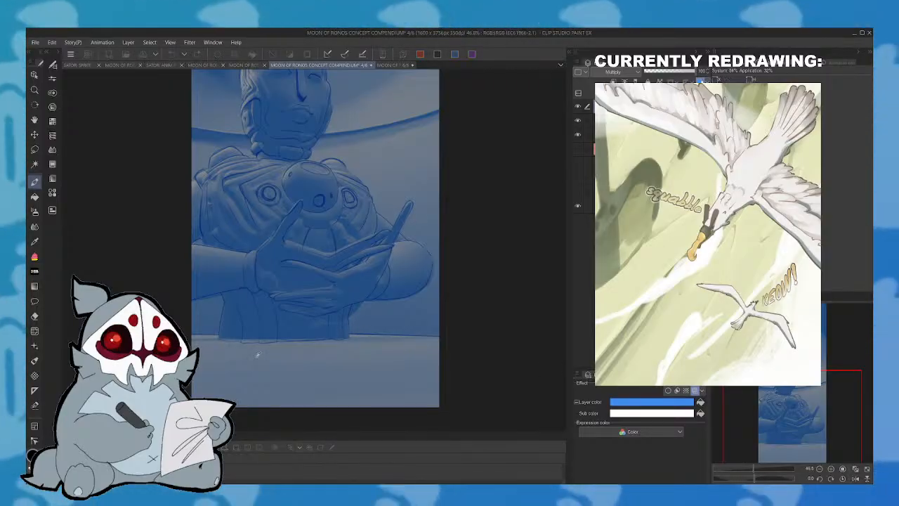
{"action": "left_click", "coordinate": [435, 327]}
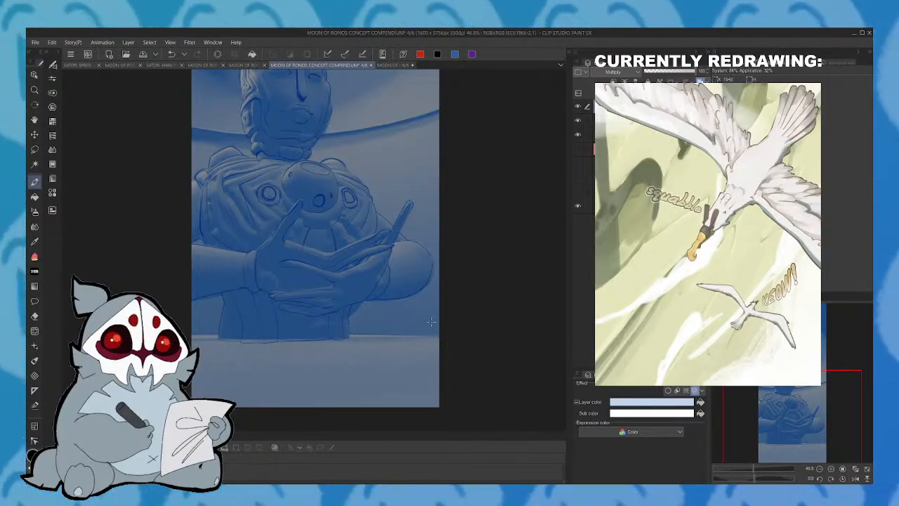
{"action": "left_click", "coordinate": [694, 390]}
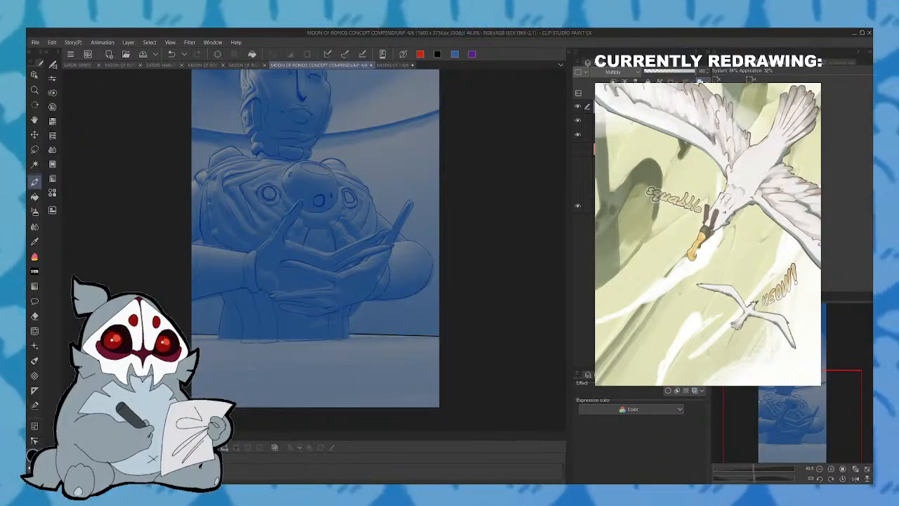
{"action": "left_click", "coordinate": [694, 391]}
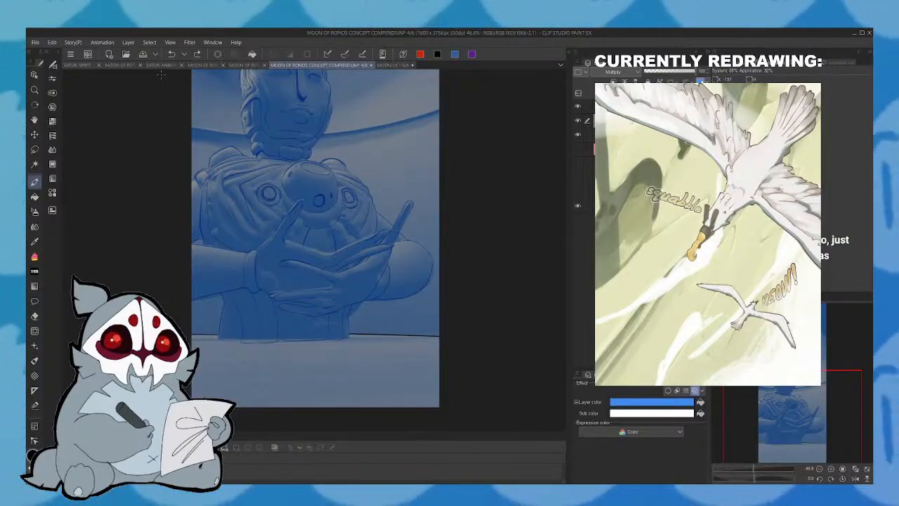
{"action": "left_click", "coordinate": [701, 82]}
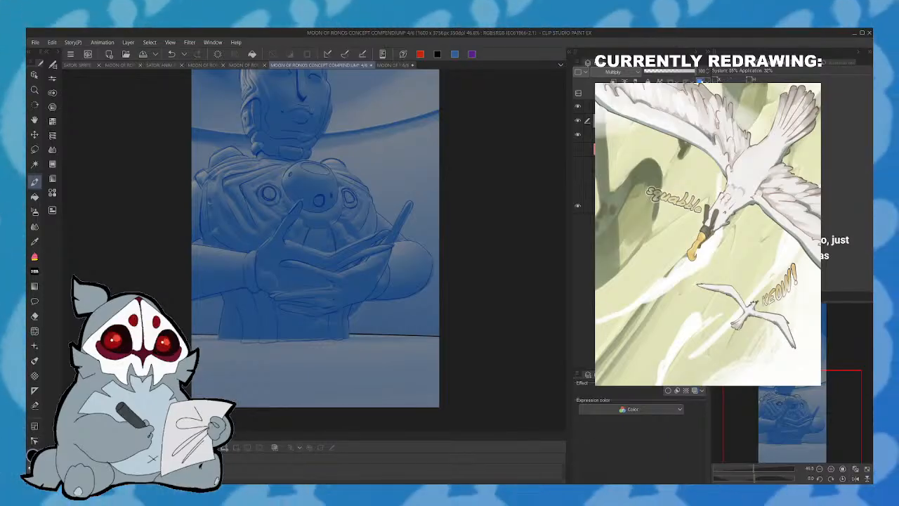
{"action": "left_click", "coordinate": [700, 81]}
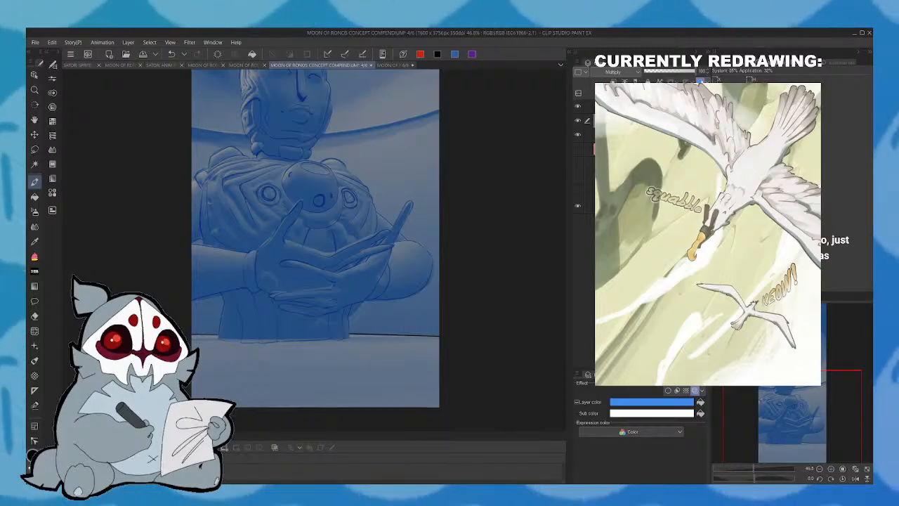
- Sketch large curved outlines across the ground on both sides of the statue's base, on the blue-coloured line art layer
{"action": "left_click", "coordinate": [649, 107]}
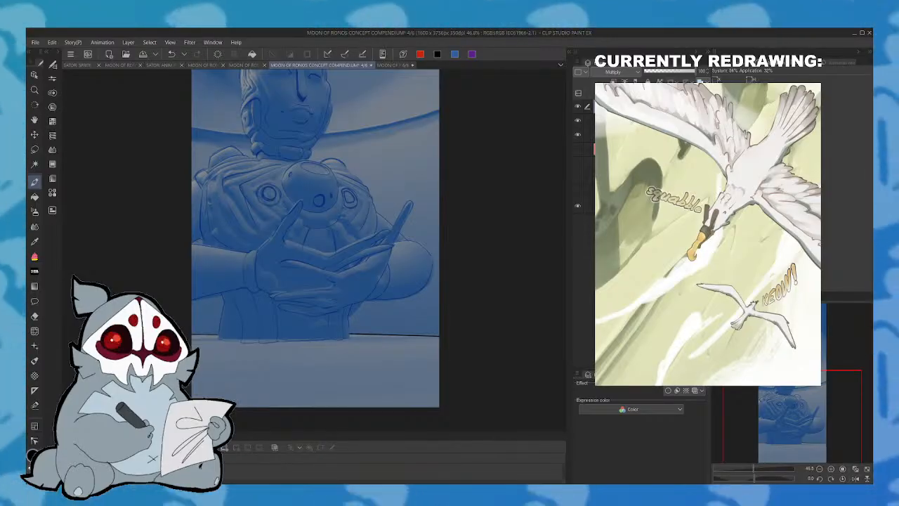
{"action": "left_click_drag", "start_coordinate": [791, 416], "coordinate": [806, 417]}
{"action": "left_click", "coordinate": [646, 121]}
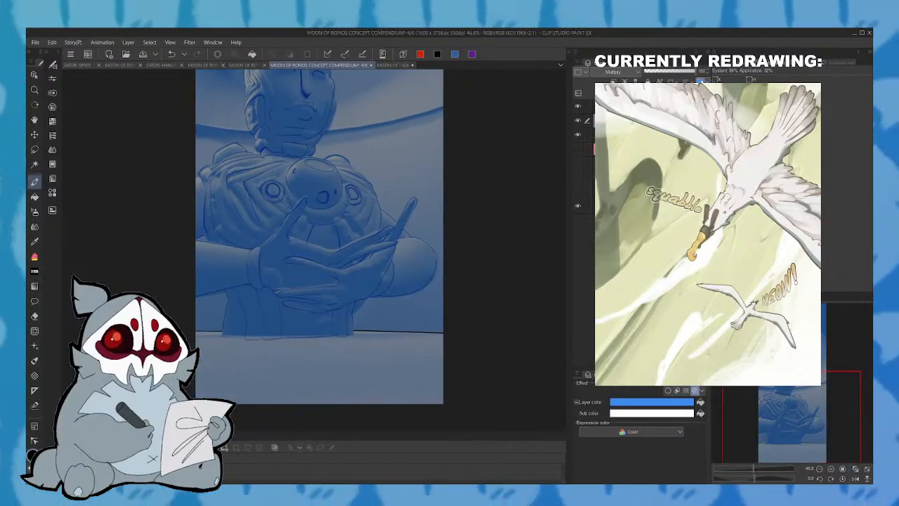
{"action": "left_click_drag", "start_coordinate": [223, 305], "coordinate": [309, 351]}
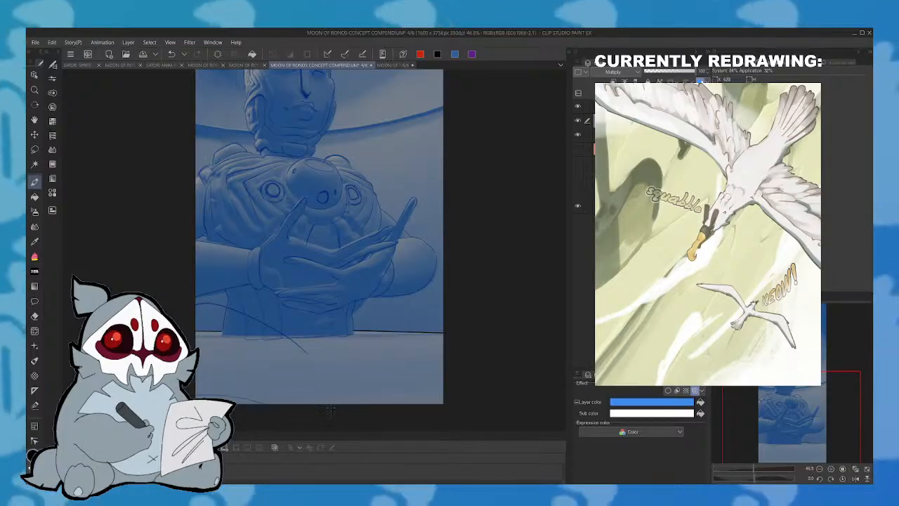
{"action": "left_click_drag", "start_coordinate": [377, 312], "coordinate": [446, 300]}
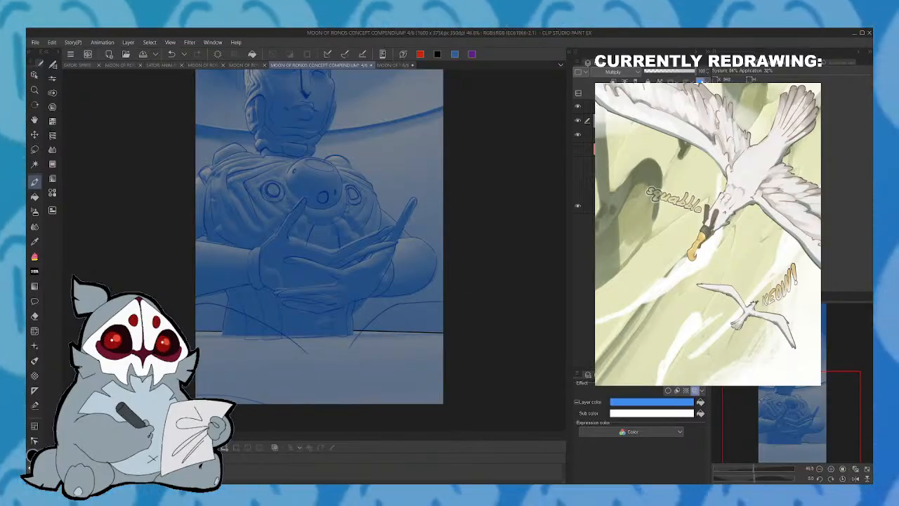
{"action": "left_click_drag", "start_coordinate": [338, 351], "coordinate": [468, 353]}
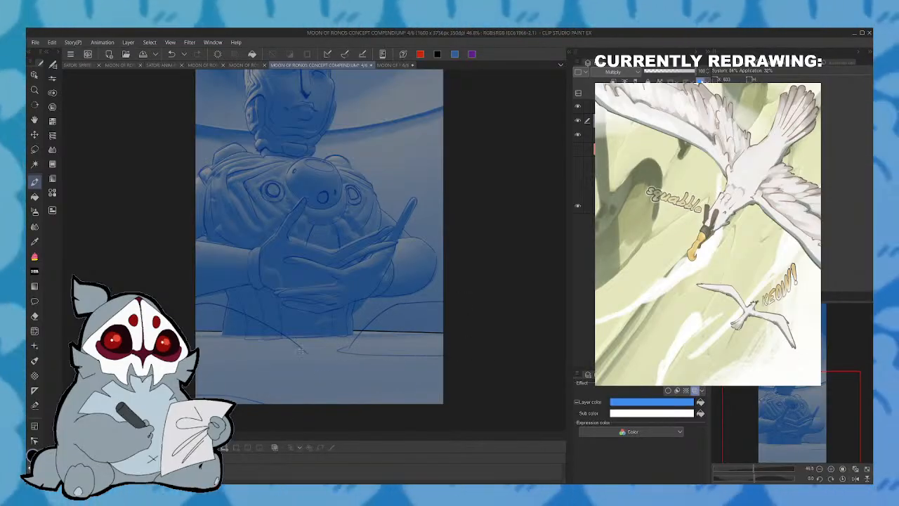
{"action": "mouse_move", "coordinate": [304, 345]}
{"action": "left_mouse_down"}
{"action": "mouse_move", "coordinate": [268, 351]}
{"action": "mouse_move", "coordinate": [302, 348]}
{"action": "left_mouse_up"}
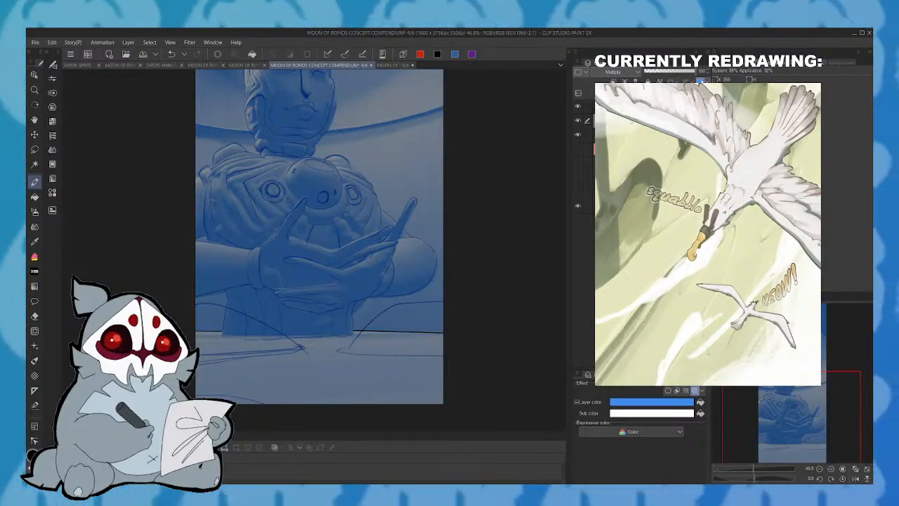
{"action": "left_click_drag", "start_coordinate": [360, 354], "coordinate": [469, 360]}
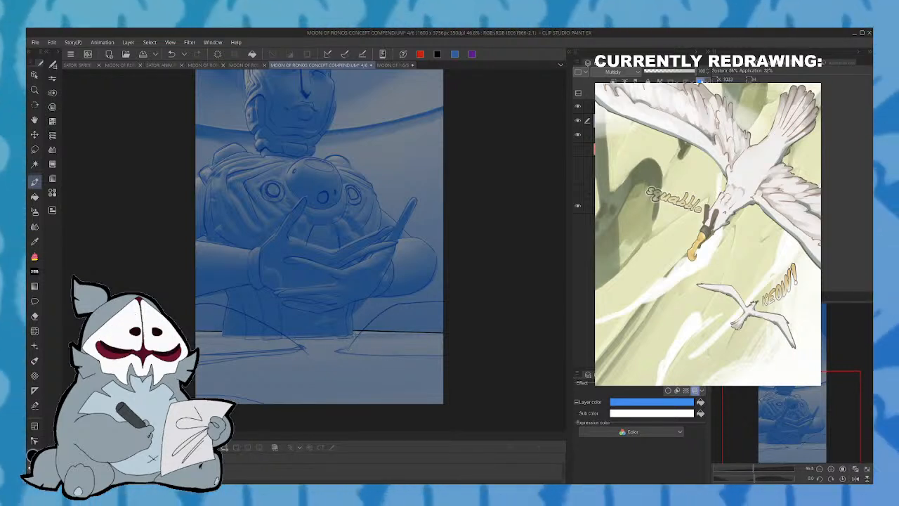
- Lasso the sketched ground shape on the right of the statue's base and adjust its position and size with a transform
{"action": "left_click", "coordinate": [855, 478]}
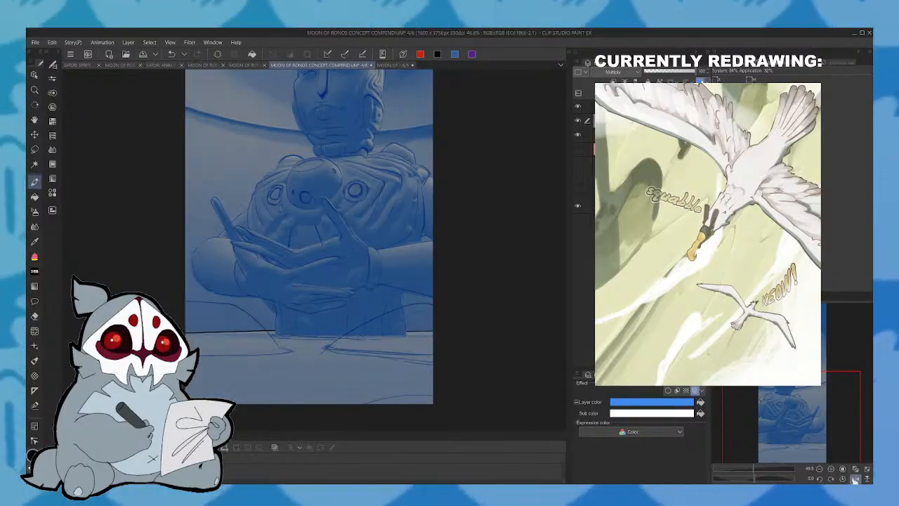
{"action": "mouse_move", "coordinate": [188, 385]}
{"action": "left_mouse_down"}
{"action": "mouse_move", "coordinate": [303, 367]}
{"action": "mouse_move", "coordinate": [274, 337]}
{"action": "left_mouse_up"}
{"action": "left_click_drag", "start_coordinate": [193, 298], "coordinate": [187, 299]}
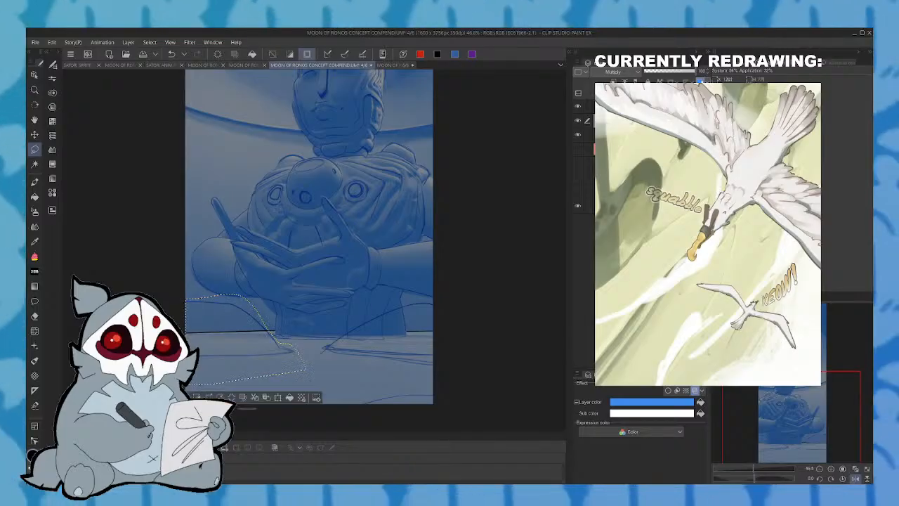
{"action": "left_click", "coordinate": [280, 397]}
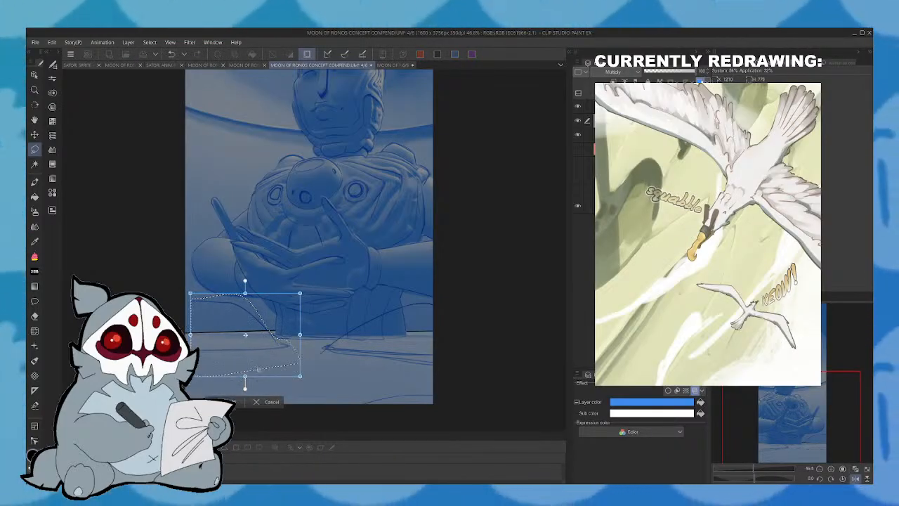
{"action": "left_click_drag", "start_coordinate": [255, 370], "coordinate": [255, 368]}
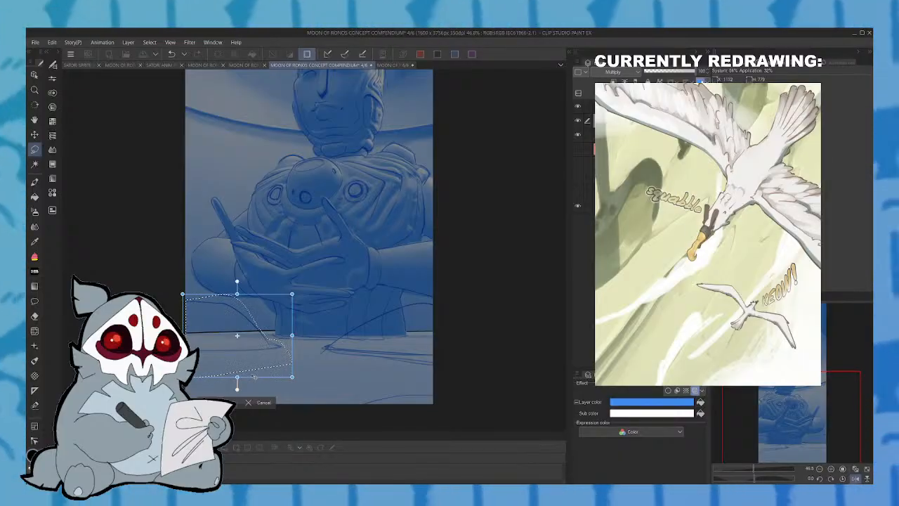
{"action": "left_click_drag", "start_coordinate": [288, 356], "coordinate": [288, 350]}
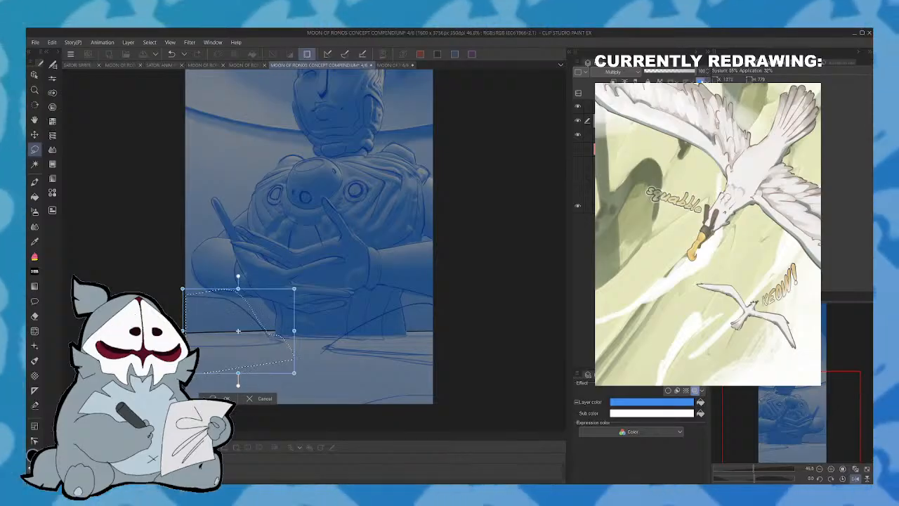
{"action": "key", "text": "Return"}
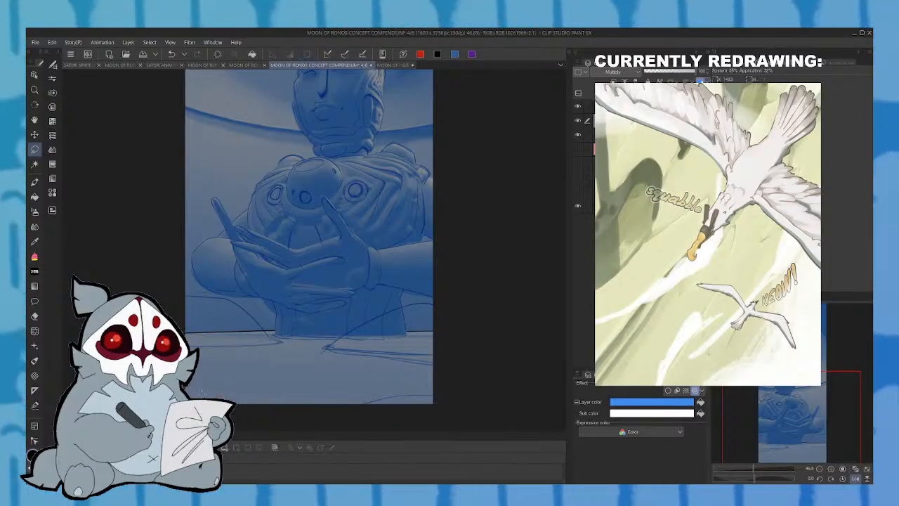
{"action": "left_click", "coordinate": [855, 478]}
{"action": "left_click_drag", "start_coordinate": [799, 395], "coordinate": [799, 402]}
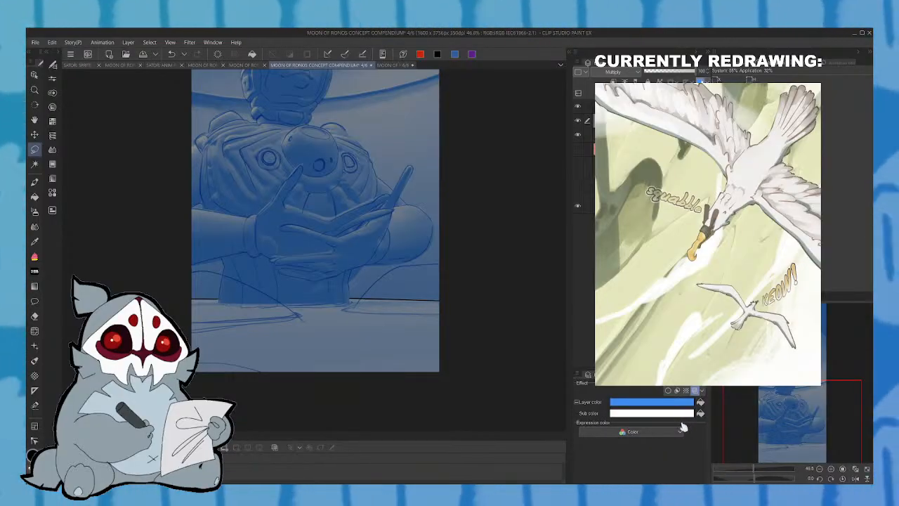
- Draw irregular crack lines across the ground in front of the statue, checking them in a mirrored view
{"action": "left_click", "coordinate": [35, 181]}
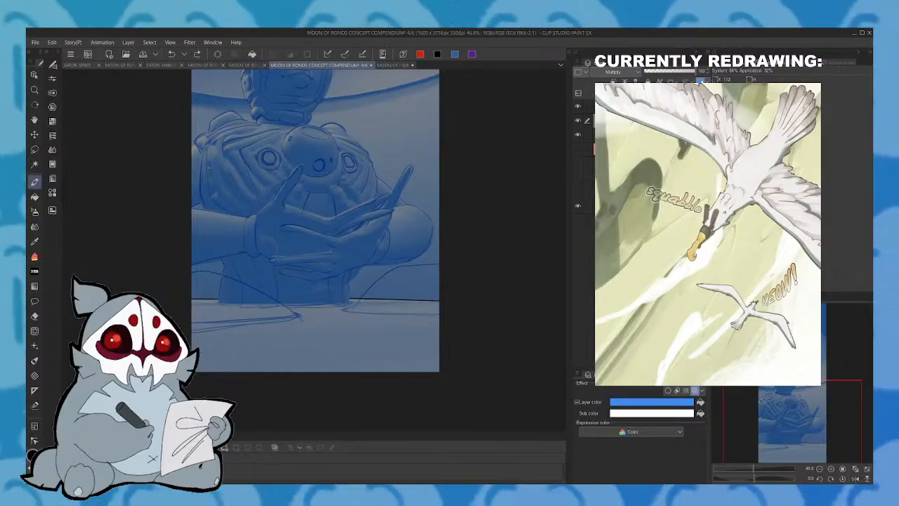
{"action": "left_click_drag", "start_coordinate": [224, 342], "coordinate": [193, 362]}
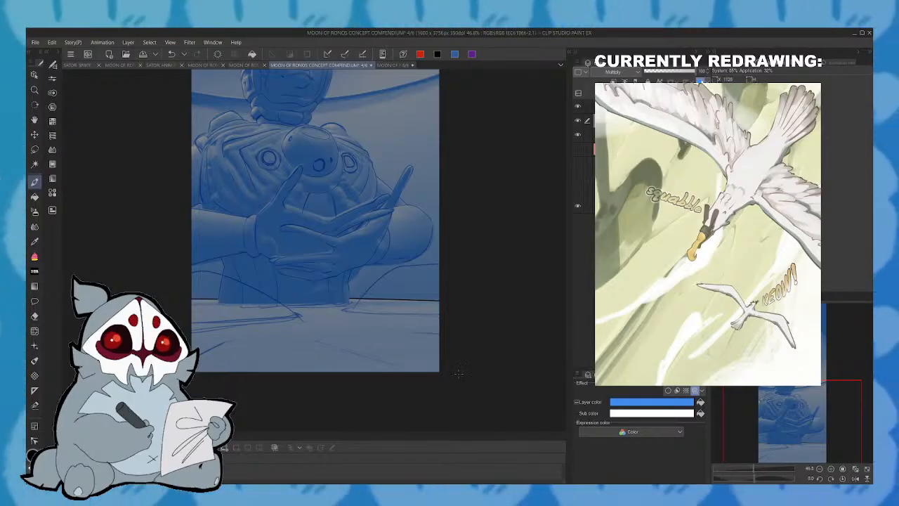
{"action": "key", "text": "h"}
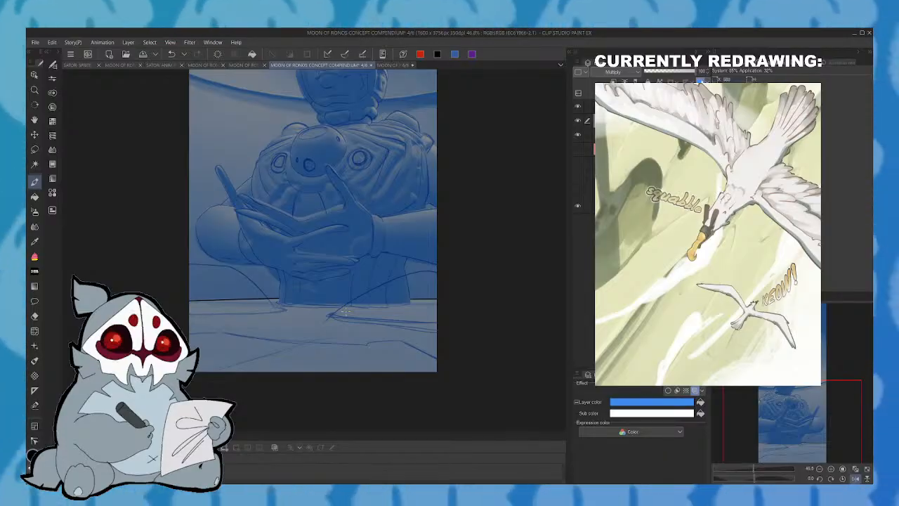
{"action": "left_click", "coordinate": [856, 479]}
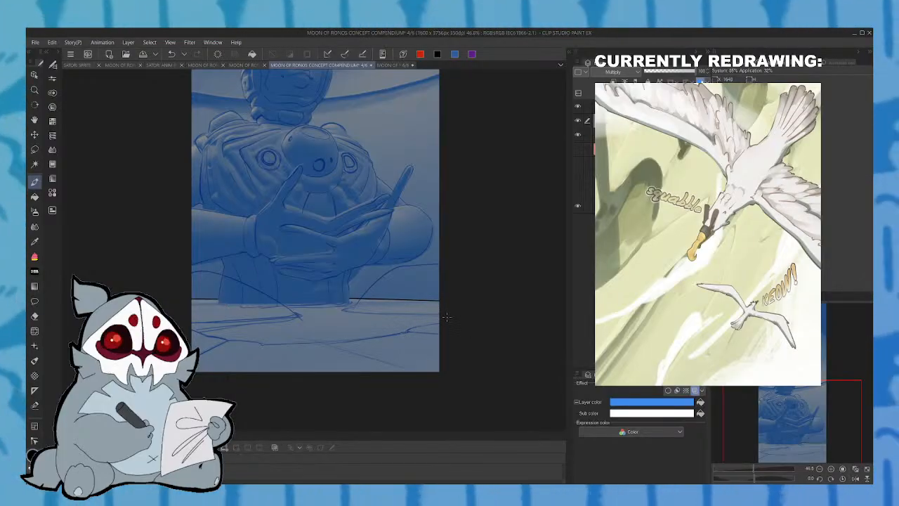
- Turn off the blue layer colour on the line art and delete the separate layer above it
{"action": "mouse_move", "coordinate": [820, 438]}
{"action": "left_mouse_down"}
{"action": "mouse_move", "coordinate": [831, 401]}
{"action": "mouse_move", "coordinate": [819, 404]}
{"action": "mouse_move", "coordinate": [812, 435]}
{"action": "left_mouse_up"}
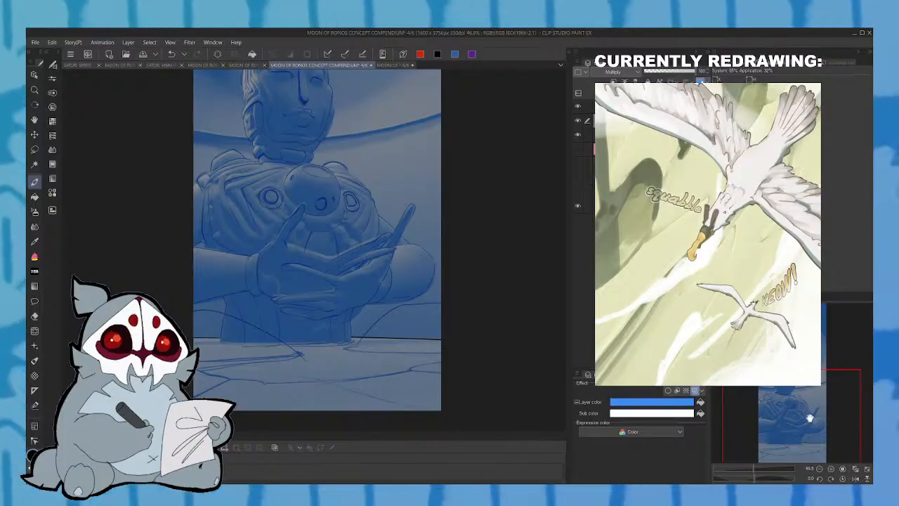
{"action": "left_click_drag", "start_coordinate": [773, 425], "coordinate": [794, 420]}
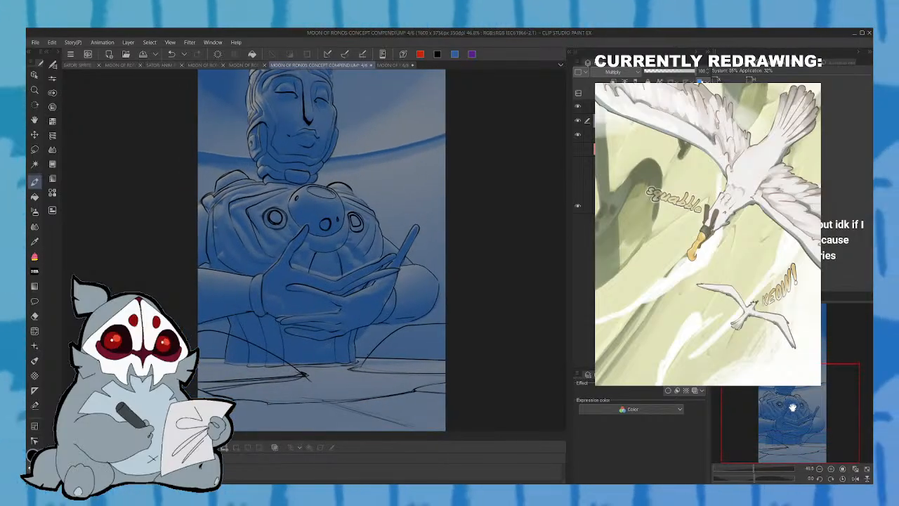
{"action": "left_click", "coordinate": [578, 107]}
{"action": "left_click", "coordinate": [644, 106]}
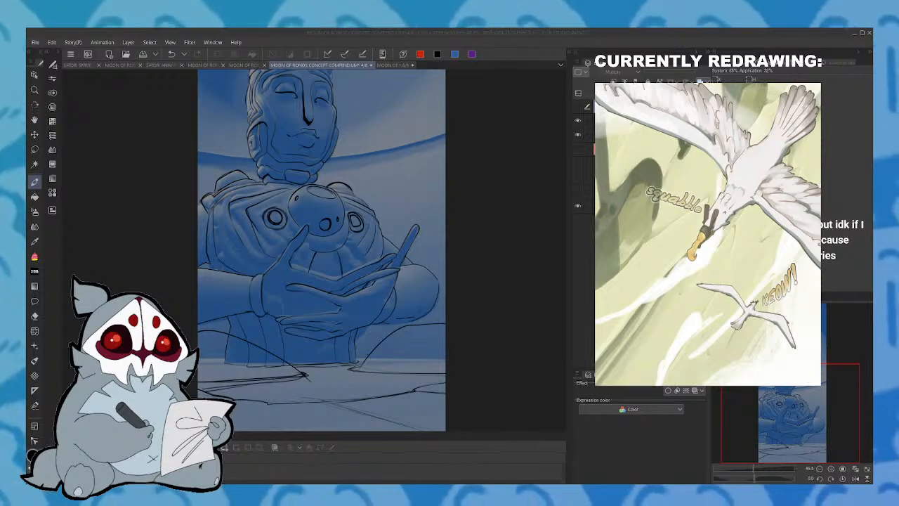
{"action": "key", "text": "Delete"}
- Ink the upper edge of the curved background band on the right side of the statue's neck
{"action": "left_click_drag", "start_coordinate": [826, 425], "coordinate": [831, 405]}
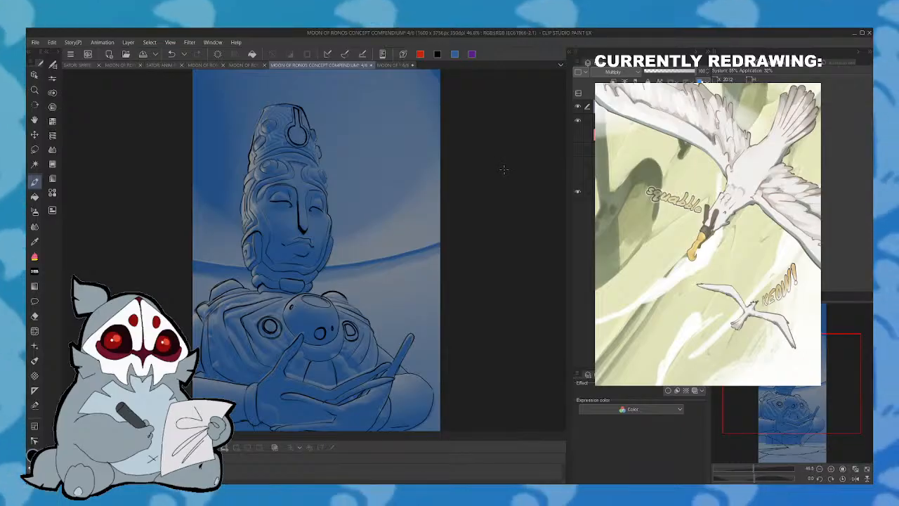
{"action": "left_click_drag", "start_coordinate": [793, 424], "coordinate": [794, 397]}
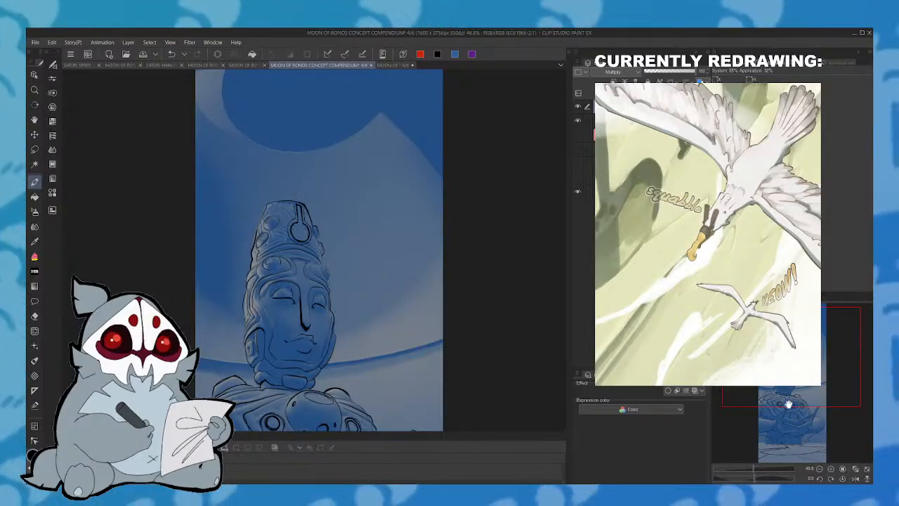
{"action": "left_click_drag", "start_coordinate": [790, 403], "coordinate": [799, 388]}
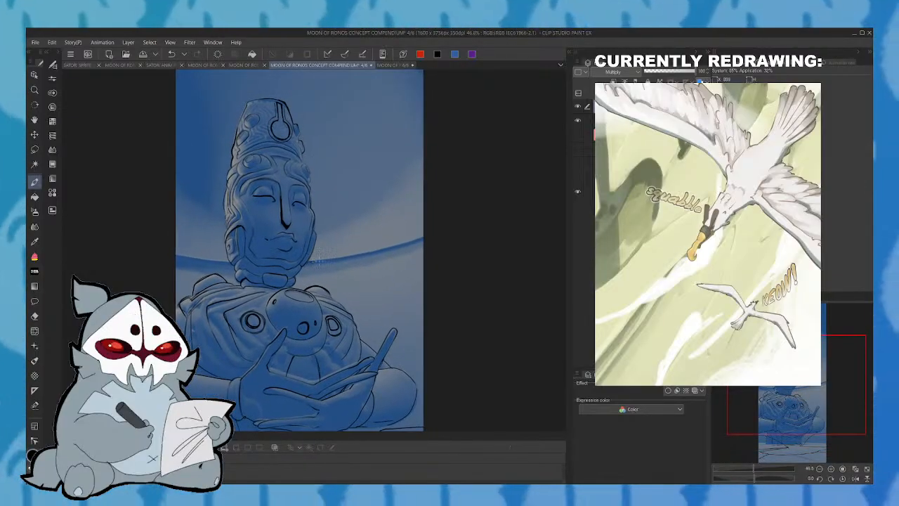
{"action": "left_click", "coordinate": [855, 478]}
{"action": "key", "text": "ctrl+z"}
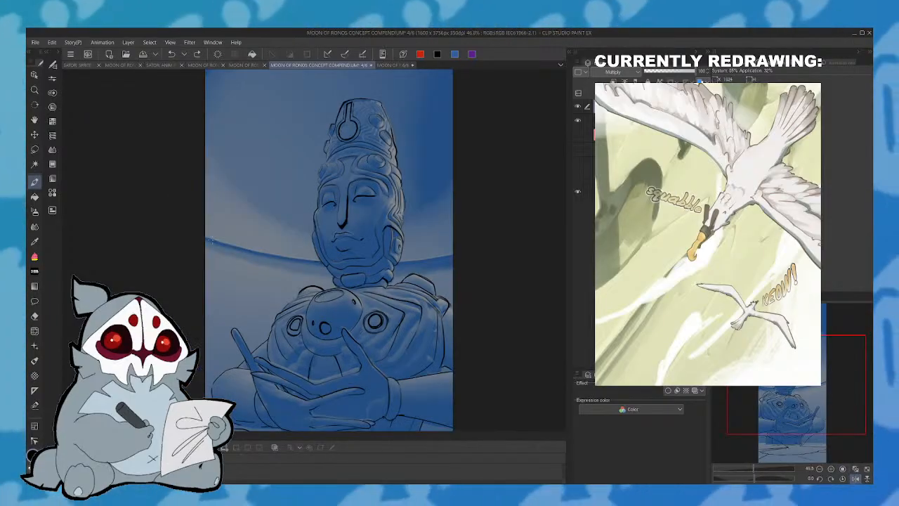
{"action": "left_click_drag", "start_coordinate": [206, 238], "coordinate": [305, 259]}
{"action": "left_click_drag", "start_coordinate": [206, 234], "coordinate": [313, 259]}
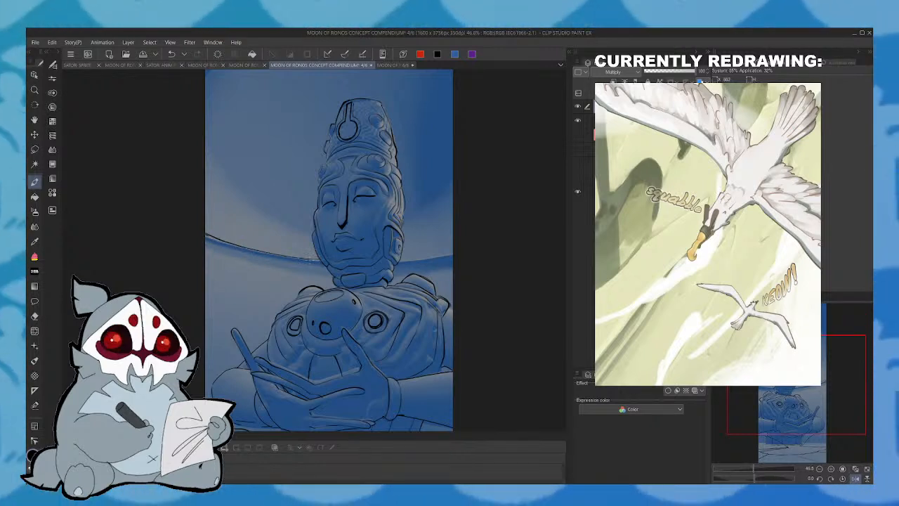
{"action": "left_click", "coordinate": [863, 478]}
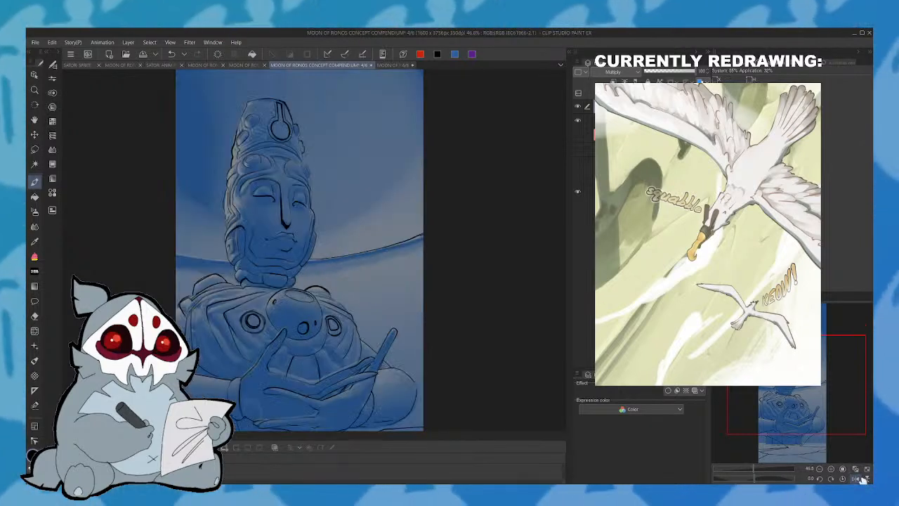
{"action": "left_click_drag", "start_coordinate": [308, 264], "coordinate": [423, 237]}
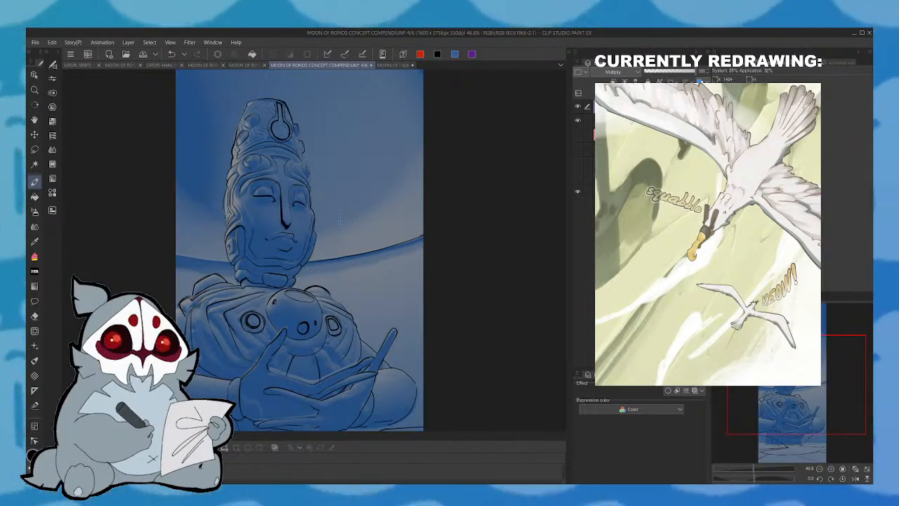
- Ink the lower edge of the same curved band right of the statue's neck, undoing and redrawing unsatisfactory strokes
{"action": "mouse_move", "coordinate": [311, 261]}
{"action": "left_mouse_down"}
{"action": "mouse_move", "coordinate": [391, 242]}
{"action": "mouse_move", "coordinate": [304, 261]}
{"action": "mouse_move", "coordinate": [431, 230]}
{"action": "left_mouse_up"}
{"action": "key", "text": "ctrl+z"}
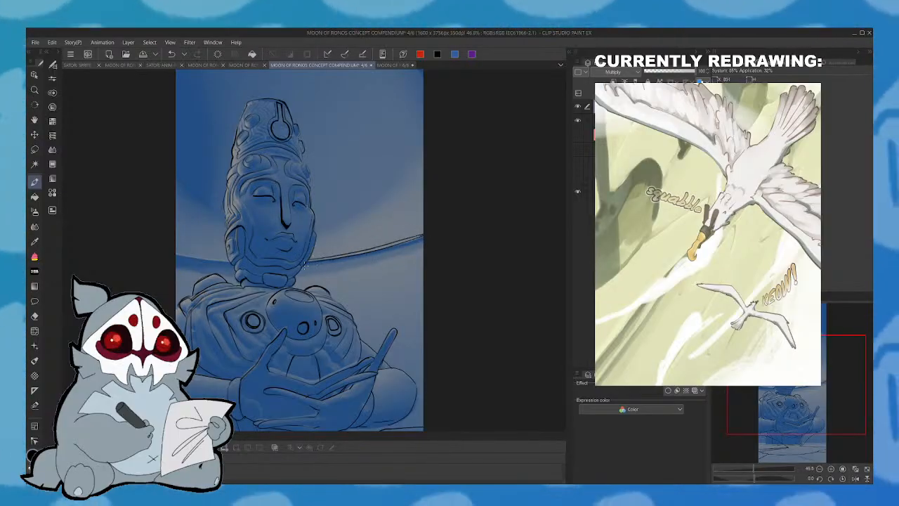
{"action": "key", "text": "ctrl+z"}
{"action": "mouse_move", "coordinate": [308, 263]}
{"action": "left_mouse_down"}
{"action": "mouse_move", "coordinate": [444, 236]}
{"action": "mouse_move", "coordinate": [371, 252]}
{"action": "left_mouse_up"}
{"action": "key", "text": "ctrl+z"}
{"action": "key", "text": "ctrl+z"}
{"action": "left_click_drag", "start_coordinate": [426, 241], "coordinate": [324, 263]}
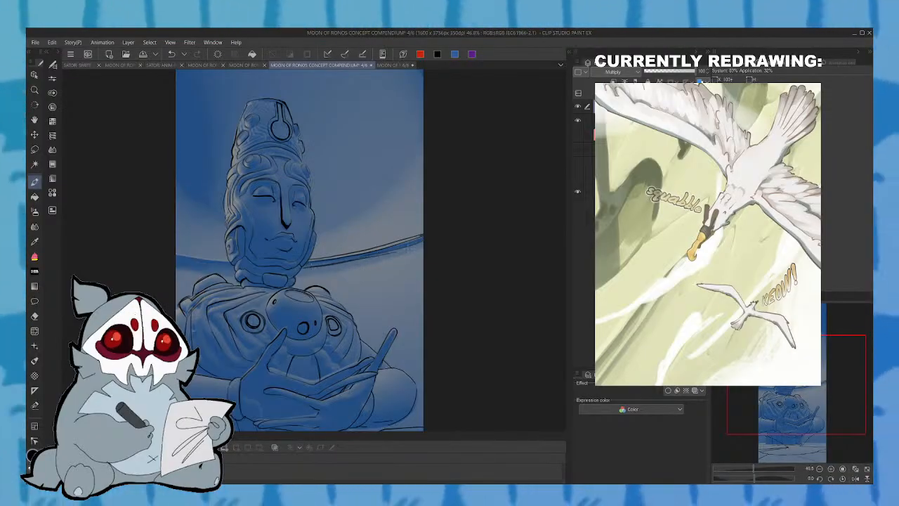
{"action": "mouse_move", "coordinate": [419, 241]}
{"action": "left_mouse_down"}
{"action": "mouse_move", "coordinate": [383, 253]}
{"action": "mouse_move", "coordinate": [425, 239]}
{"action": "left_mouse_up"}
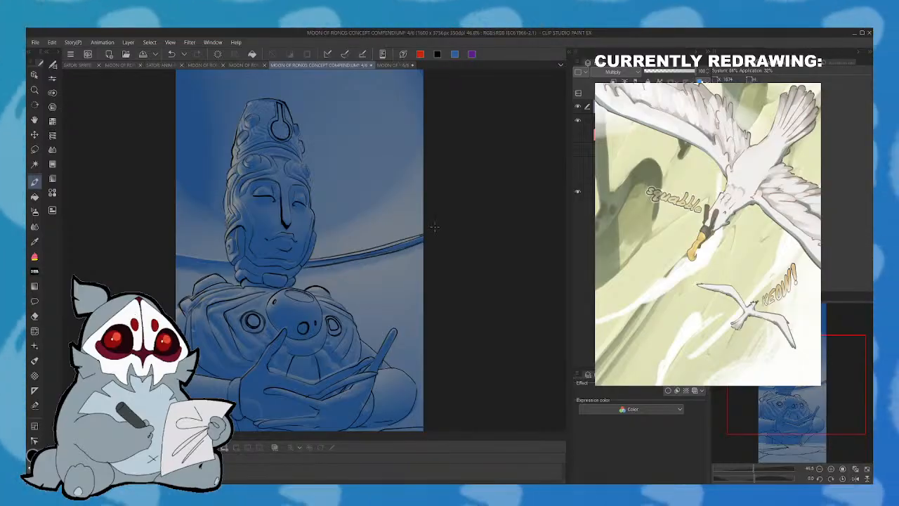
- Ink the upper and lower edges of the curved background band on the left side of the statue's neck, working in a mirrored view
{"action": "left_click", "coordinate": [853, 478]}
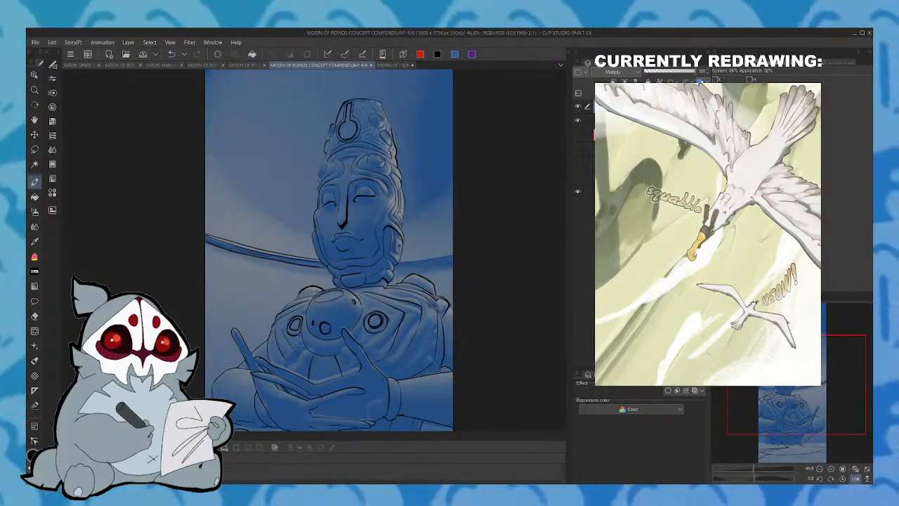
{"action": "left_click_drag", "start_coordinate": [397, 265], "coordinate": [450, 254]}
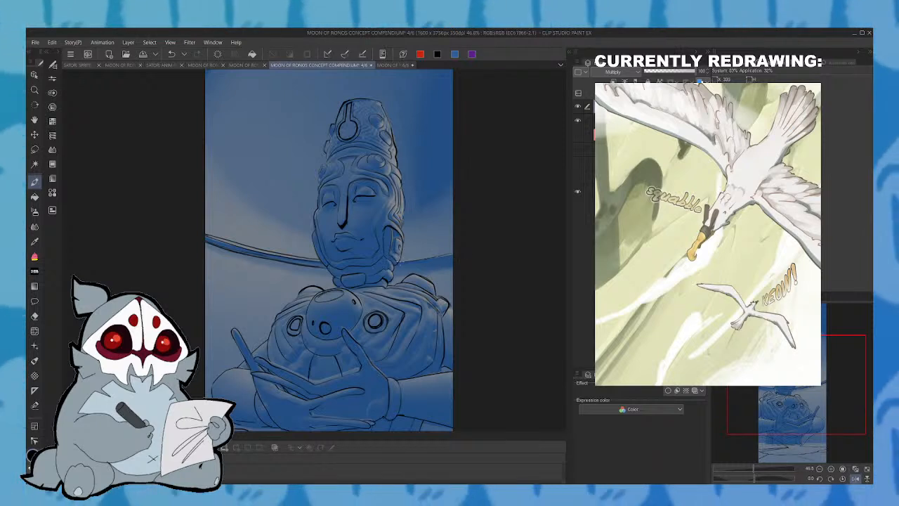
{"action": "left_click", "coordinate": [172, 55]}
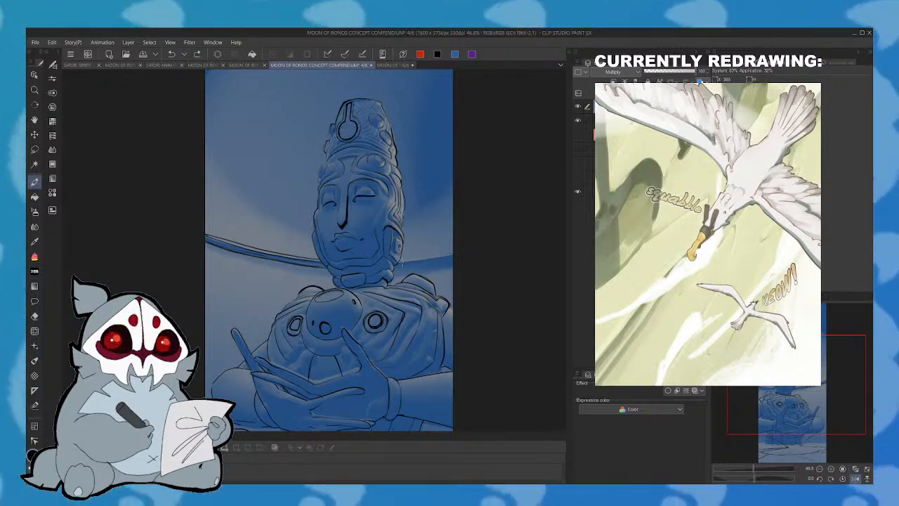
{"action": "left_click_drag", "start_coordinate": [397, 264], "coordinate": [462, 253]}
{"action": "left_click_drag", "start_coordinate": [402, 260], "coordinate": [456, 254]}
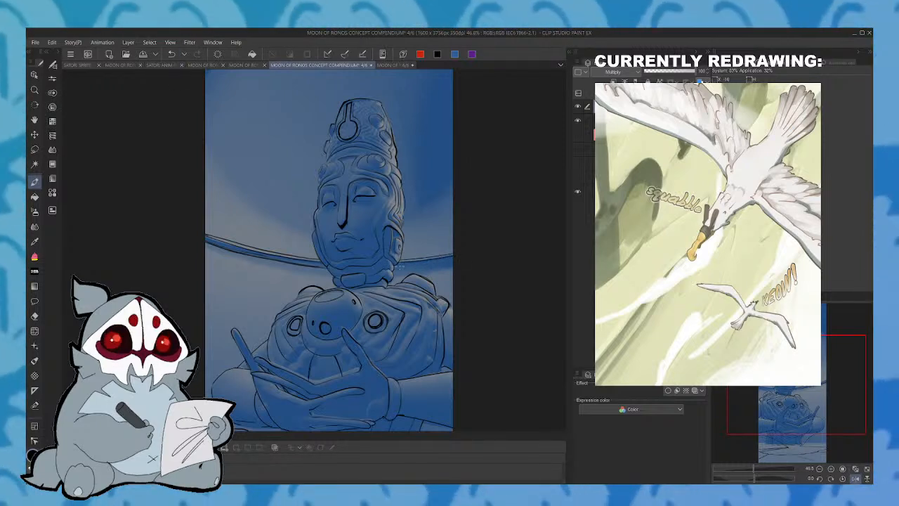
{"action": "mouse_move", "coordinate": [397, 269]}
{"action": "left_mouse_down"}
{"action": "mouse_move", "coordinate": [424, 264]}
{"action": "mouse_move", "coordinate": [403, 267]}
{"action": "mouse_move", "coordinate": [455, 259]}
{"action": "left_mouse_up"}
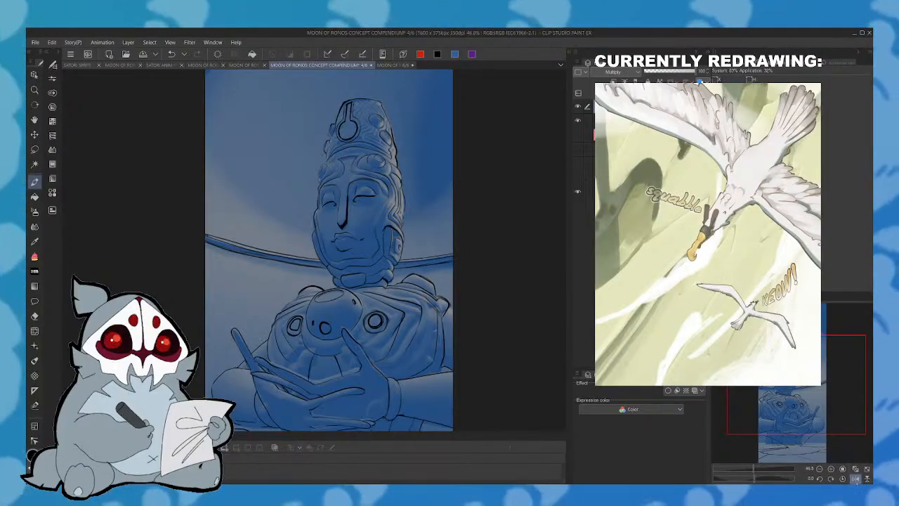
{"action": "left_click", "coordinate": [856, 479]}
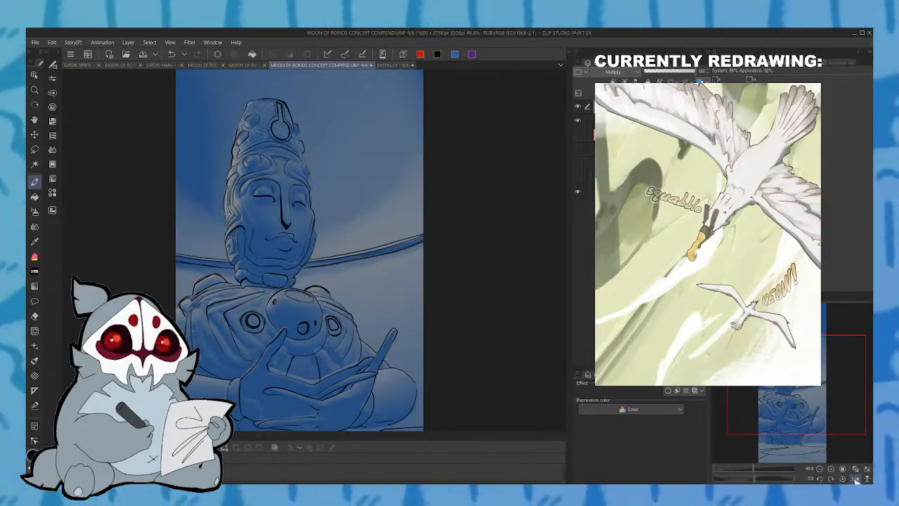
- Toggle the blue layer colour on the line art to compare tinted and black lines, ending with it off
{"action": "left_click_drag", "start_coordinate": [792, 385], "coordinate": [816, 376]}
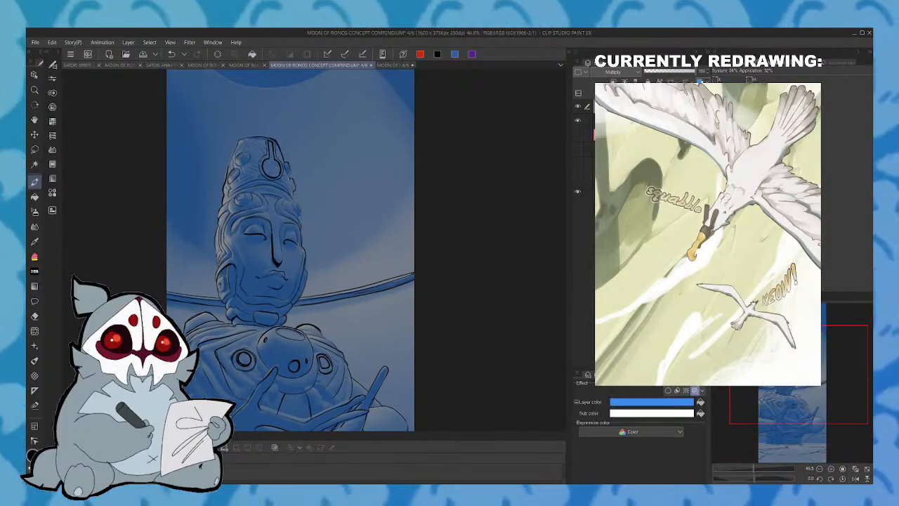
{"action": "key", "text": "ctrl+b"}
{"action": "key", "text": "ctrl+b"}
{"action": "key", "text": "ctrl+b"}
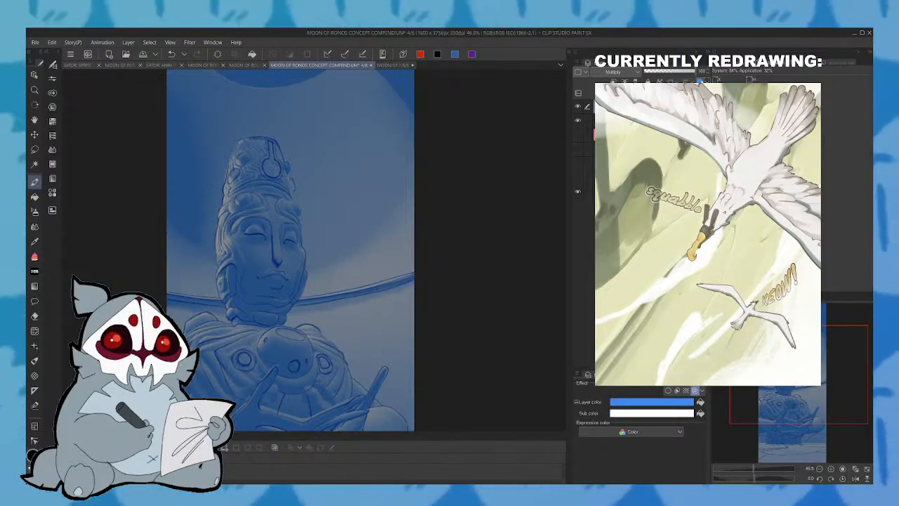
{"action": "left_click", "coordinate": [701, 81]}
- Draw an oval outline inside the dark circle above the statue's head, undoing the first stroke
{"action": "left_click_drag", "start_coordinate": [802, 394], "coordinate": [804, 364]}
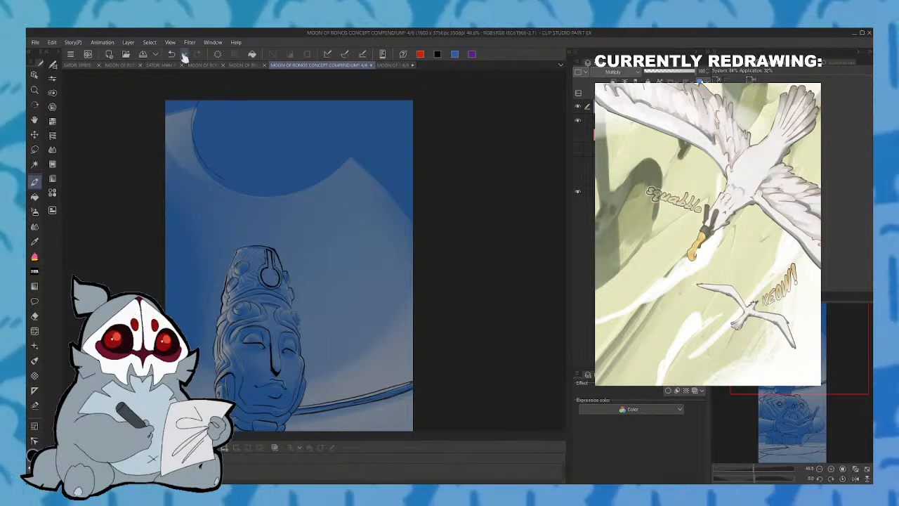
{"action": "key", "text": "ctrl+z"}
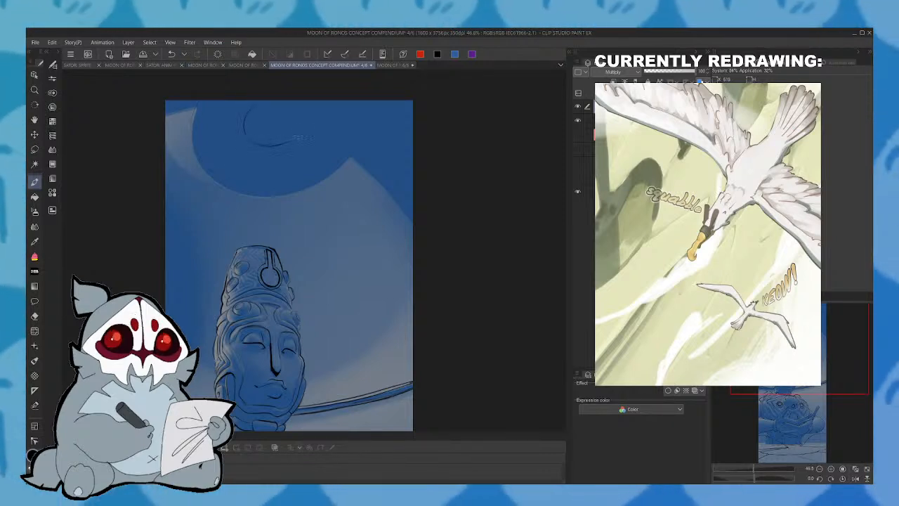
{"action": "mouse_move", "coordinate": [295, 136]}
{"action": "left_mouse_down"}
{"action": "mouse_move", "coordinate": [289, 107]}
{"action": "mouse_move", "coordinate": [270, 102]}
{"action": "mouse_move", "coordinate": [261, 142]}
{"action": "mouse_move", "coordinate": [280, 145]}
{"action": "mouse_move", "coordinate": [297, 112]}
{"action": "mouse_move", "coordinate": [270, 103]}
{"action": "mouse_move", "coordinate": [297, 129]}
{"action": "mouse_move", "coordinate": [254, 108]}
{"action": "mouse_move", "coordinate": [253, 143]}
{"action": "left_mouse_up"}
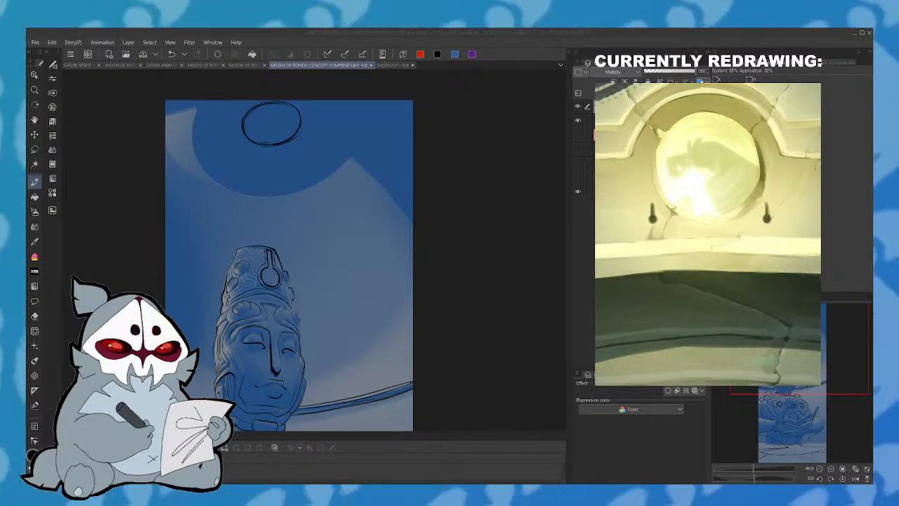
- Select the oval above the head with the lasso, scale it down to about half its width, and deselect
{"action": "left_click_drag", "start_coordinate": [821, 356], "coordinate": [822, 362]}
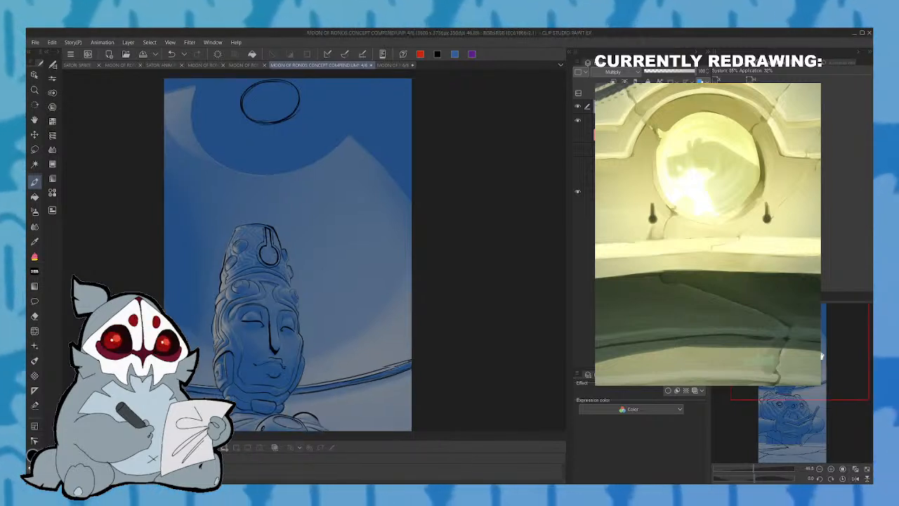
{"action": "mouse_move", "coordinate": [245, 85]}
{"action": "left_mouse_down"}
{"action": "mouse_move", "coordinate": [324, 111]}
{"action": "mouse_move", "coordinate": [274, 72]}
{"action": "left_mouse_up"}
{"action": "left_click", "coordinate": [302, 183]}
{"action": "left_click_drag", "start_coordinate": [325, 128], "coordinate": [290, 130]}
{"action": "left_click_drag", "start_coordinate": [266, 160], "coordinate": [279, 157]}
{"action": "left_click_drag", "start_coordinate": [307, 127], "coordinate": [288, 137]}
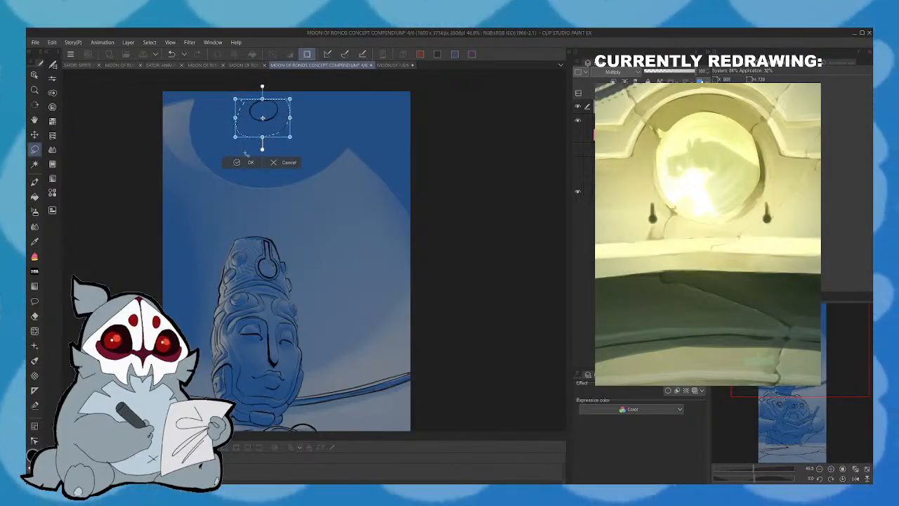
{"action": "left_click", "coordinate": [242, 162]}
{"action": "left_click", "coordinate": [191, 150]}
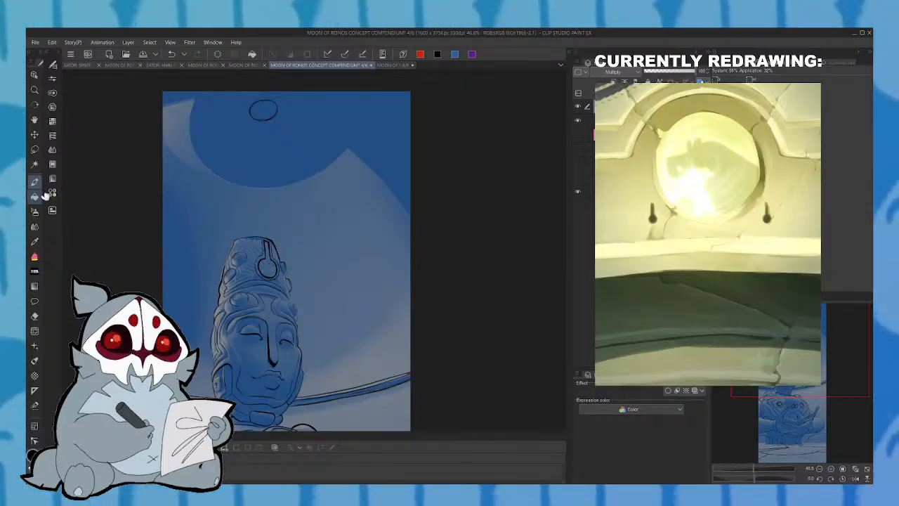
{"action": "left_click_drag", "start_coordinate": [255, 118], "coordinate": [253, 225]}
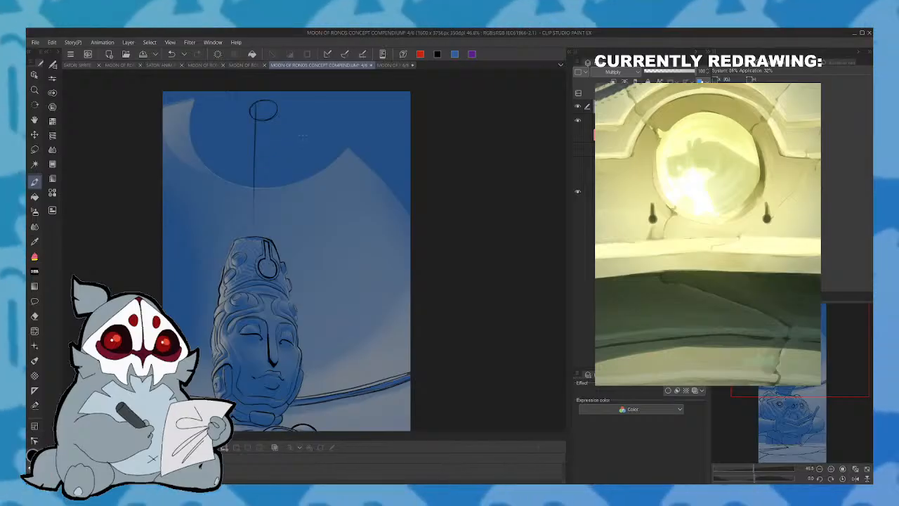
{"action": "key", "text": "ctrl+z"}
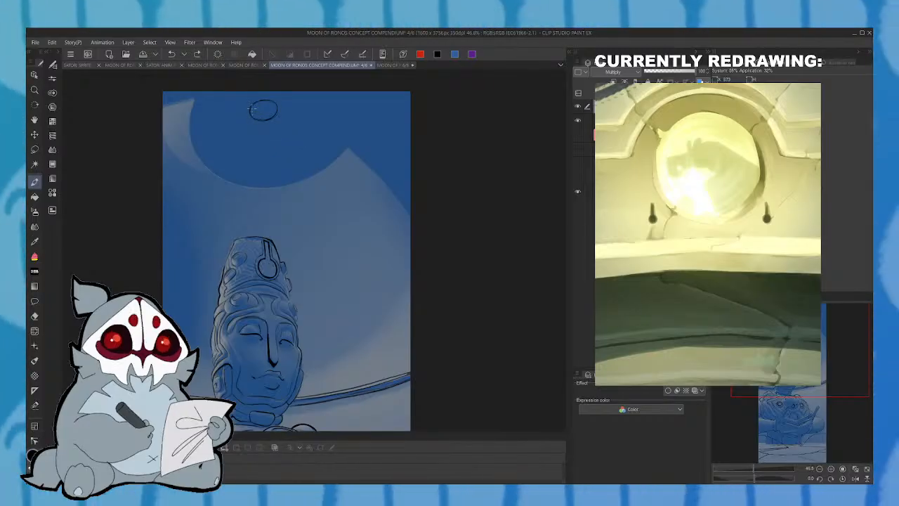
{"action": "left_click_drag", "start_coordinate": [254, 119], "coordinate": [254, 156]}
{"action": "left_click_drag", "start_coordinate": [264, 237], "coordinate": [276, 113]}
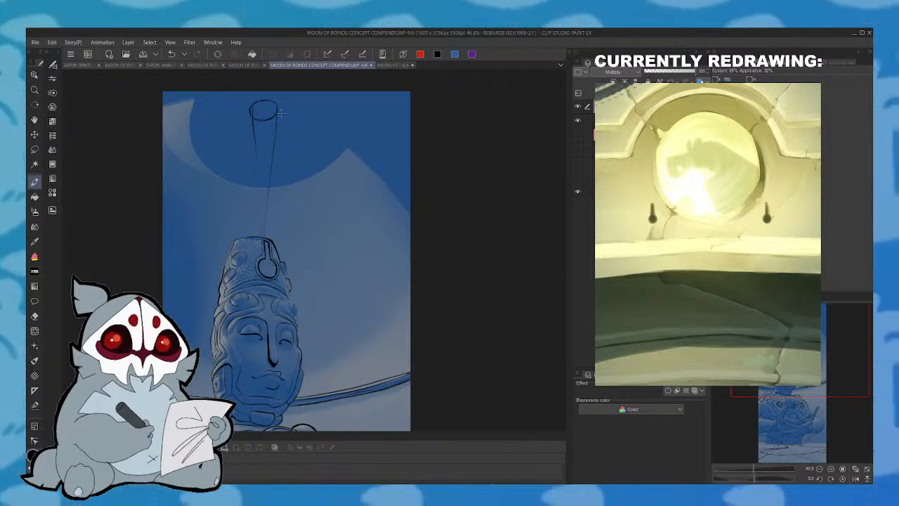
{"action": "key", "text": "ctrl+z"}
{"action": "key", "text": "ctrl+z"}
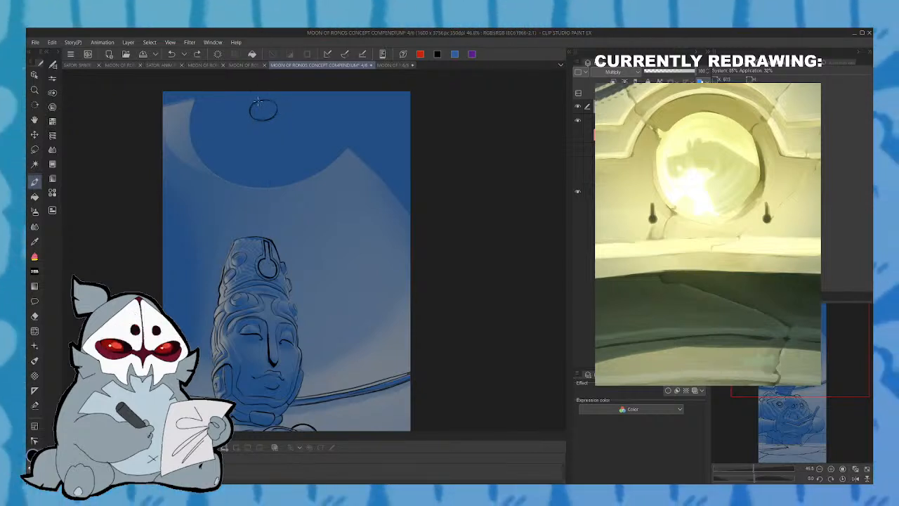
{"action": "left_click_drag", "start_coordinate": [258, 102], "coordinate": [261, 236]}
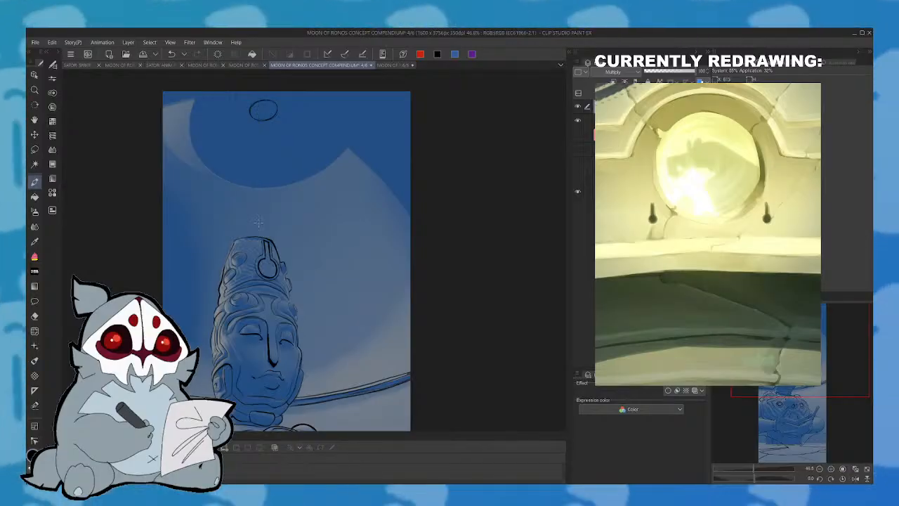
{"action": "left_click_drag", "start_coordinate": [259, 110], "coordinate": [252, 228]}
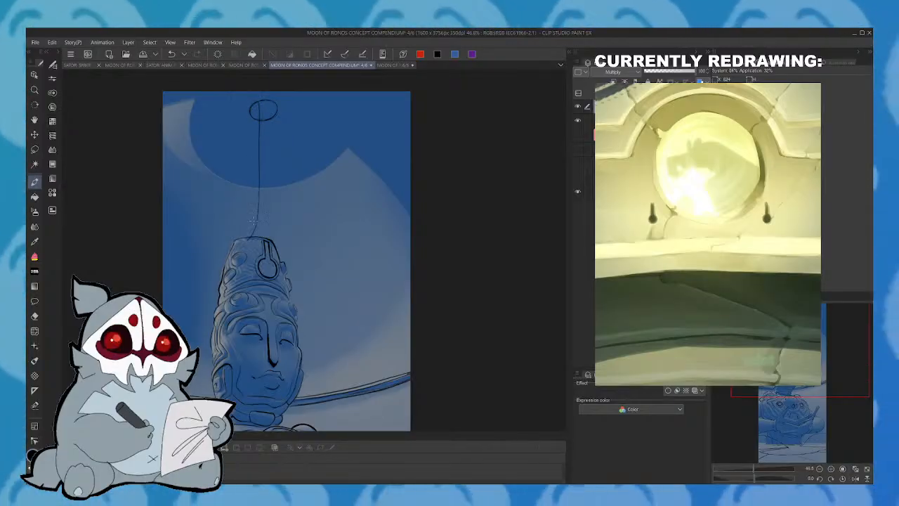
{"action": "left_click", "coordinate": [854, 478]}
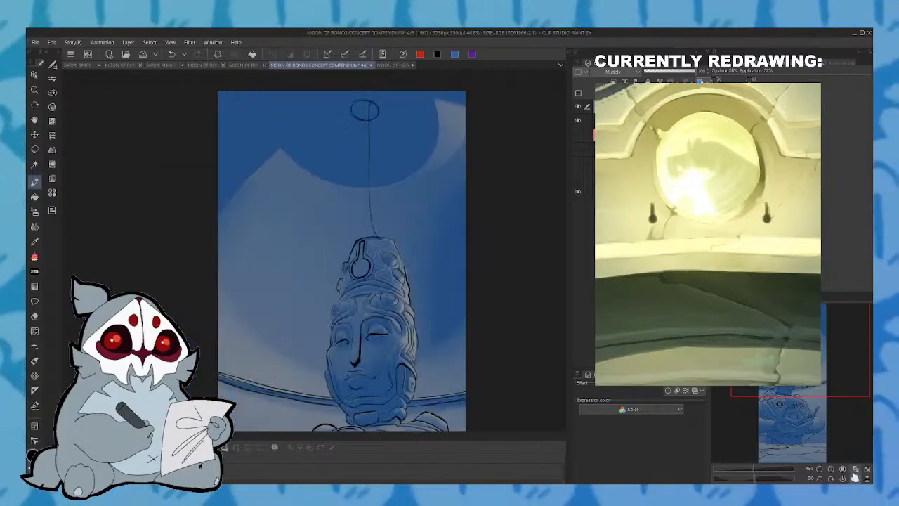
{"action": "key", "text": "ctrl+z"}
{"action": "left_click_drag", "start_coordinate": [371, 111], "coordinate": [375, 233]}
{"action": "key", "text": "ctrl+z"}
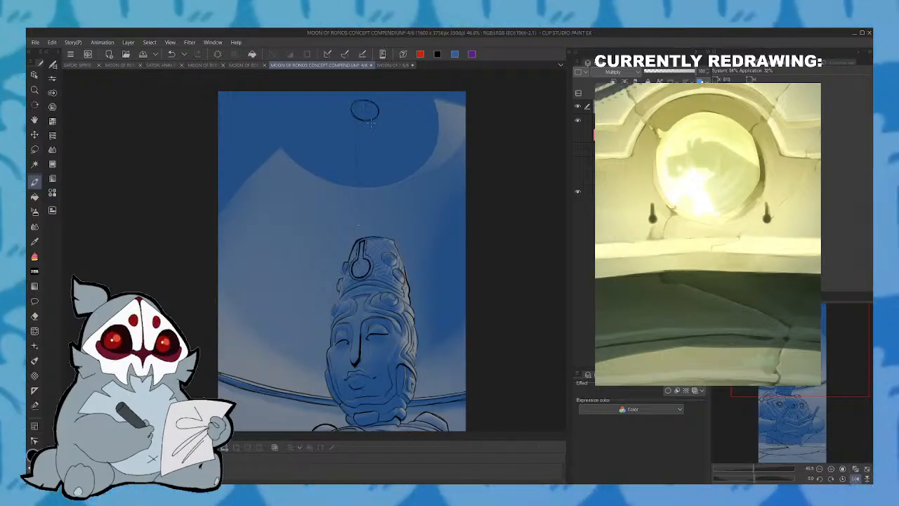
{"action": "left_click", "coordinate": [858, 480]}
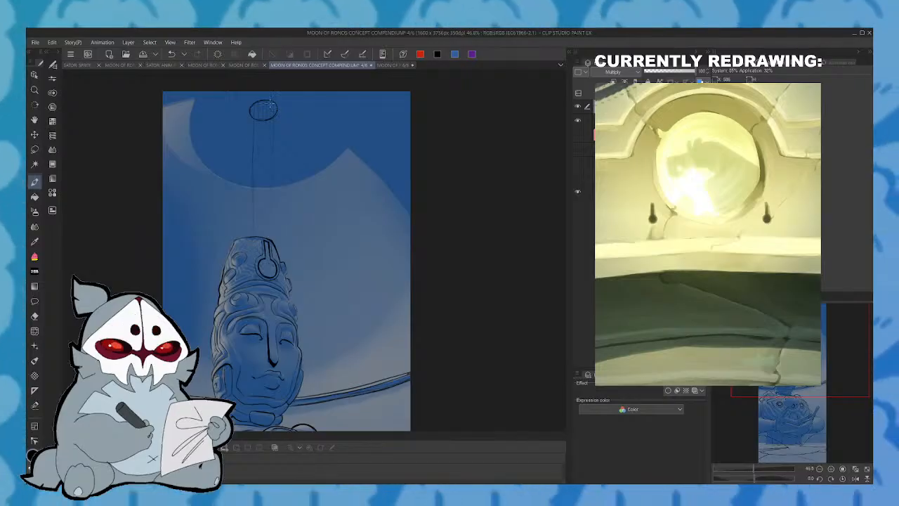
- Ink the right edge of the shaft hanging from the oval, then lasso the oval and edge and transform them into a narrower shape
{"action": "left_click_drag", "start_coordinate": [271, 120], "coordinate": [273, 221]}
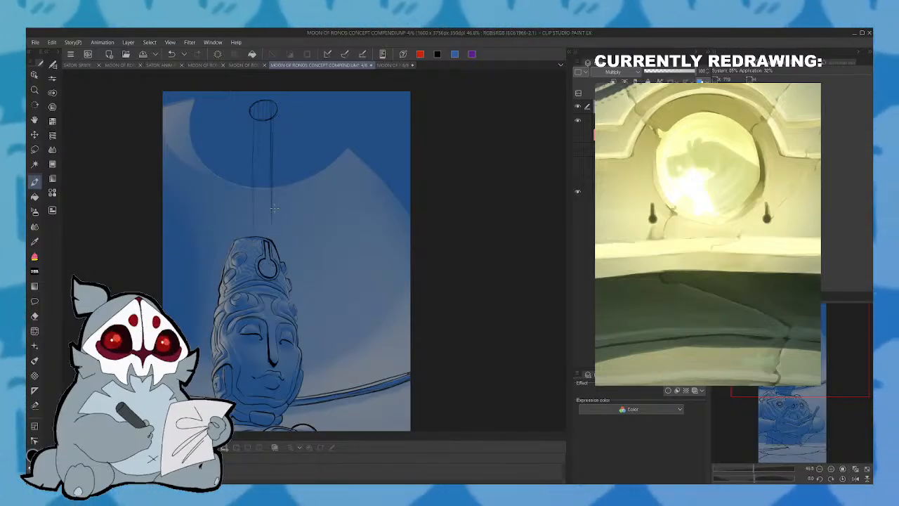
{"action": "key", "text": "m"}
{"action": "mouse_move", "coordinate": [243, 210]}
{"action": "left_mouse_down"}
{"action": "mouse_move", "coordinate": [253, 238]}
{"action": "mouse_move", "coordinate": [320, 189]}
{"action": "mouse_move", "coordinate": [223, 141]}
{"action": "mouse_move", "coordinate": [243, 231]}
{"action": "left_mouse_up"}
{"action": "key", "text": "ctrl+t"}
{"action": "mouse_move", "coordinate": [324, 164]}
{"action": "left_mouse_down"}
{"action": "mouse_move", "coordinate": [308, 172]}
{"action": "mouse_move", "coordinate": [302, 156]}
{"action": "mouse_move", "coordinate": [296, 170]}
{"action": "mouse_move", "coordinate": [297, 149]}
{"action": "mouse_move", "coordinate": [295, 169]}
{"action": "left_mouse_up"}
{"action": "left_click_drag", "start_coordinate": [265, 208], "coordinate": [266, 203]}
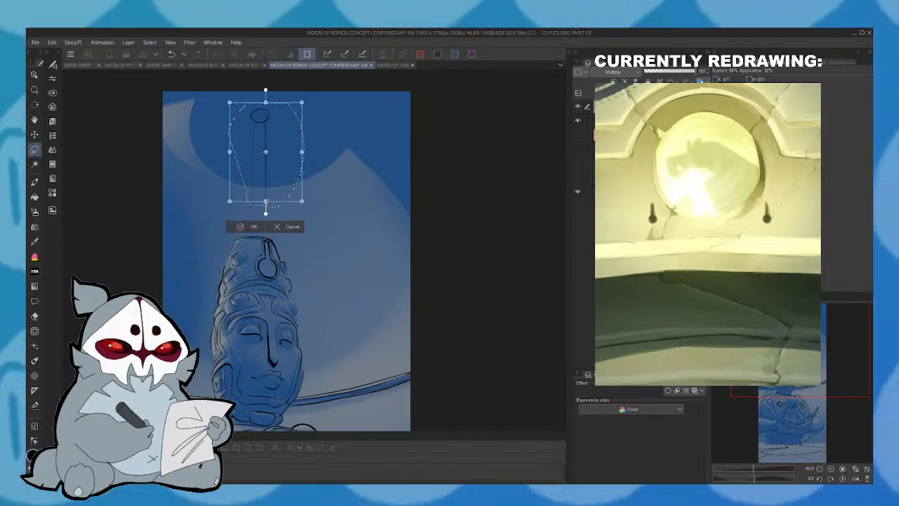
{"action": "left_click", "coordinate": [252, 227]}
{"action": "left_click", "coordinate": [190, 217]}
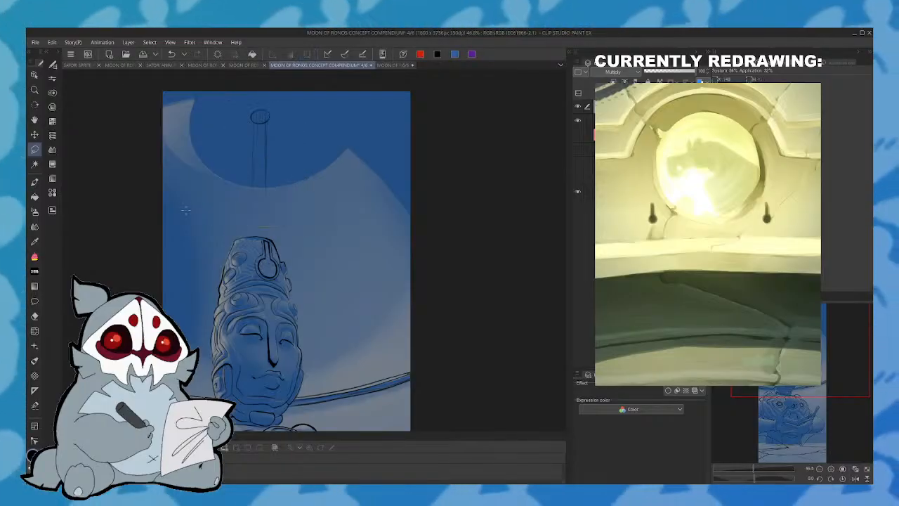
- Ink the shaft's left edge from the oval down to the top of the headdress and draw where the shaft meets it
{"action": "key", "text": "p"}
{"action": "left_click_drag", "start_coordinate": [254, 125], "coordinate": [251, 235]}
{"action": "key", "text": "ctrl+z"}
{"action": "left_click_drag", "start_coordinate": [254, 123], "coordinate": [254, 236]}
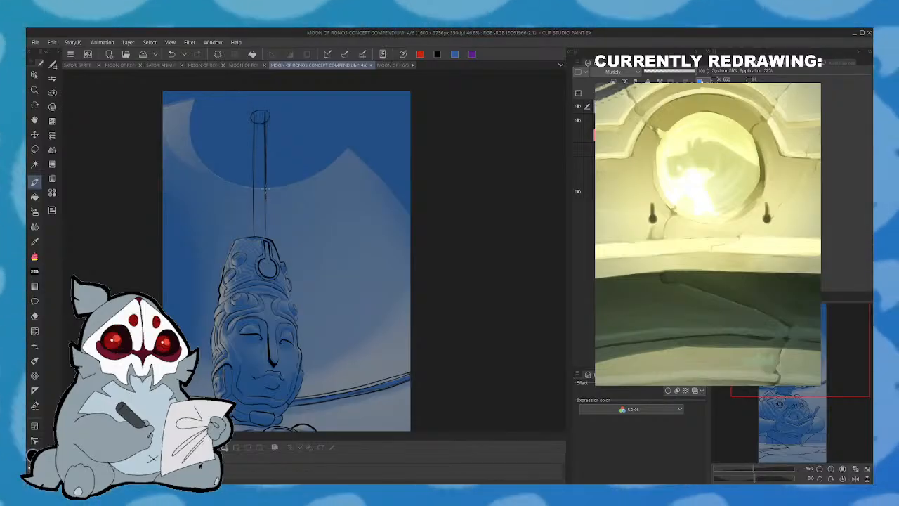
{"action": "left_click_drag", "start_coordinate": [270, 185], "coordinate": [273, 159]}
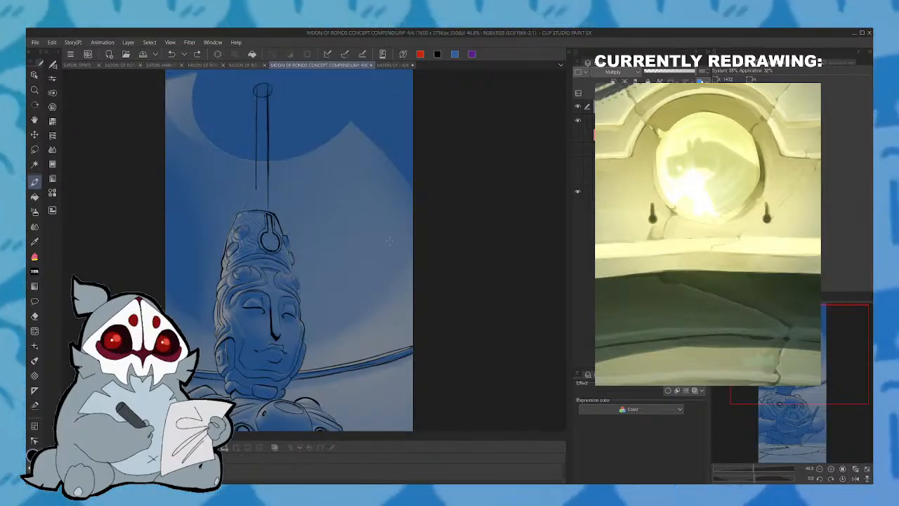
{"action": "mouse_move", "coordinate": [256, 188]}
{"action": "left_mouse_down"}
{"action": "mouse_move", "coordinate": [256, 205]}
{"action": "mouse_move", "coordinate": [244, 211]}
{"action": "mouse_move", "coordinate": [267, 215]}
{"action": "left_mouse_up"}
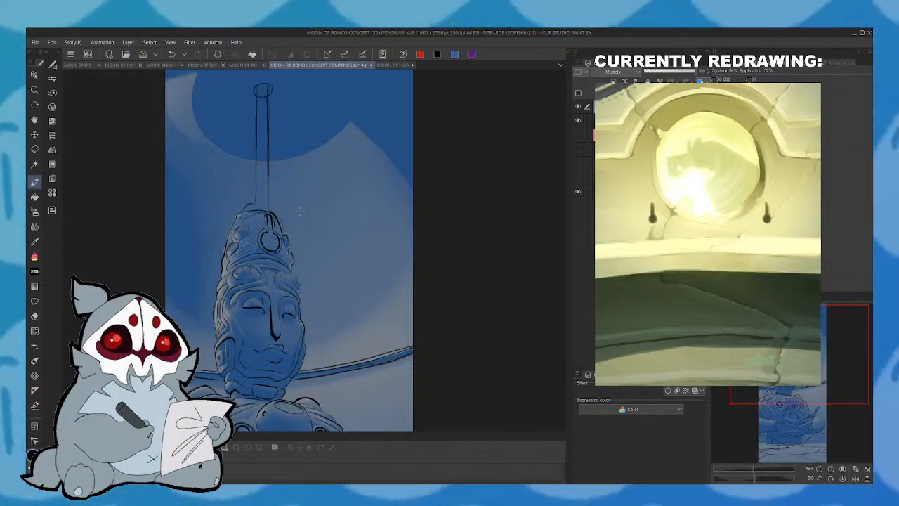
- Check the shaft in a mirrored view, turn on the line art's blue layer colour, and paste in a new layer
{"action": "left_click", "coordinate": [856, 478]}
{"action": "left_click_drag", "start_coordinate": [379, 281], "coordinate": [373, 248]}
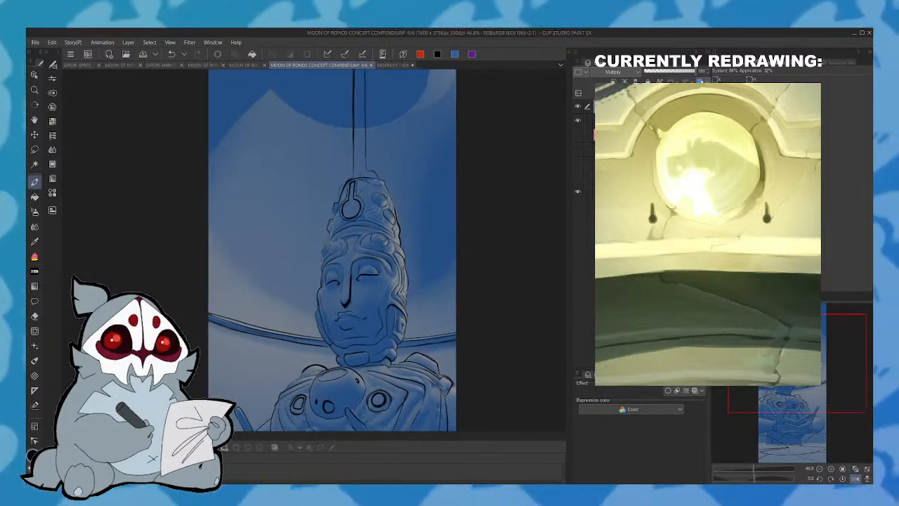
{"action": "key", "text": "ctrl+b"}
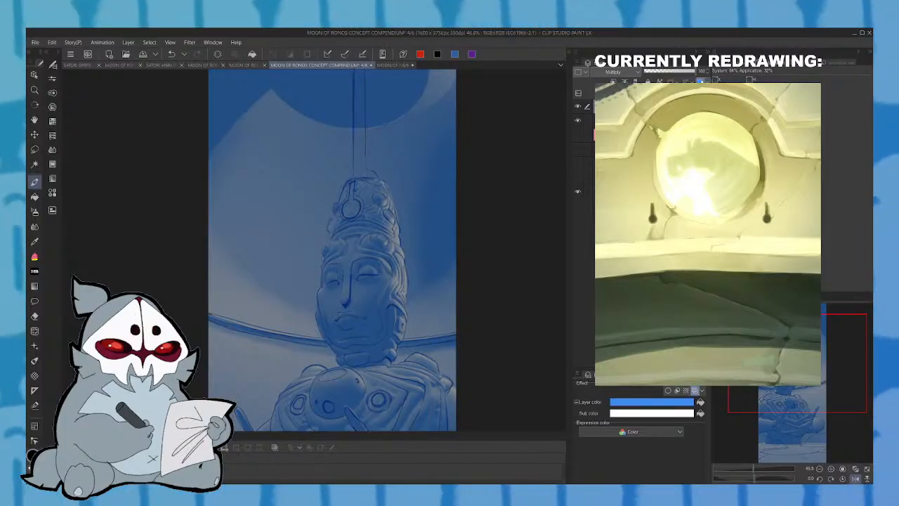
{"action": "key", "text": "ctrl+v"}
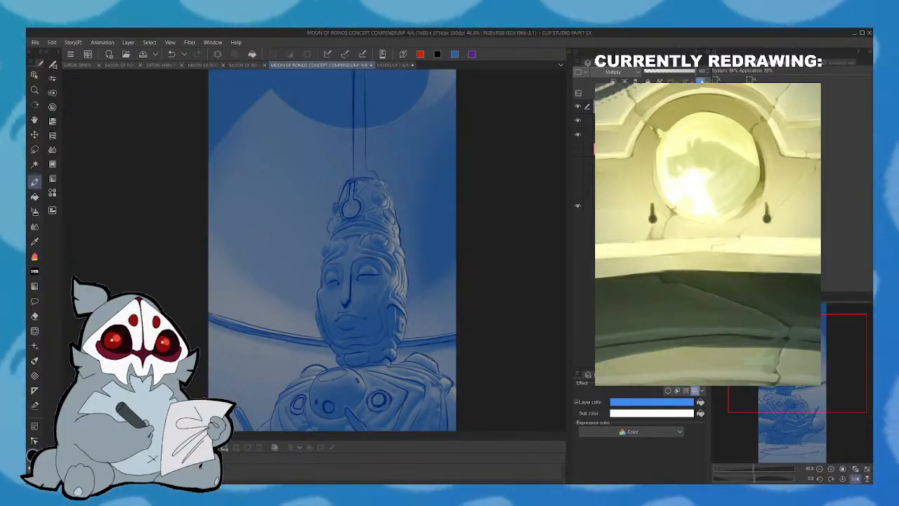
- Restore the unmirrored view and turn off the blue layer colour on the new layer for black inking
{"action": "left_click", "coordinate": [856, 479]}
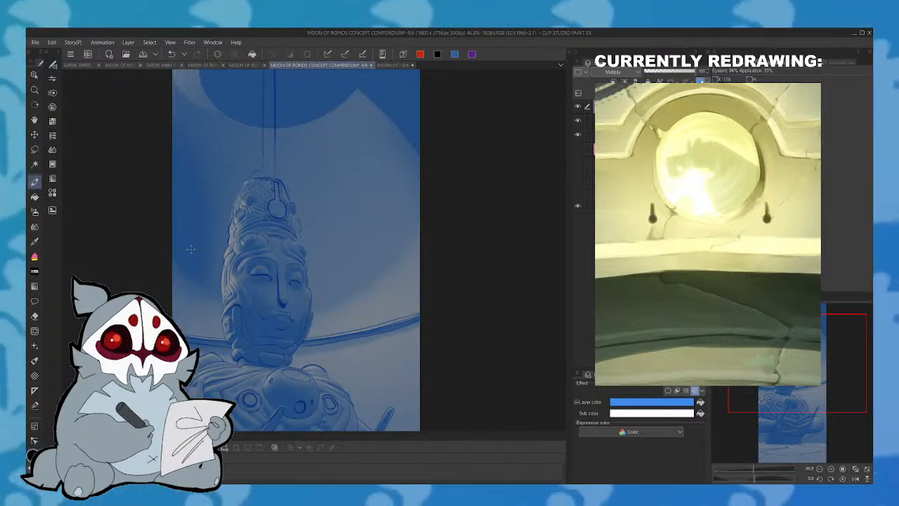
{"action": "mouse_move", "coordinate": [799, 363]}
{"action": "left_mouse_down"}
{"action": "mouse_move", "coordinate": [797, 351]}
{"action": "mouse_move", "coordinate": [793, 372]}
{"action": "left_mouse_up"}
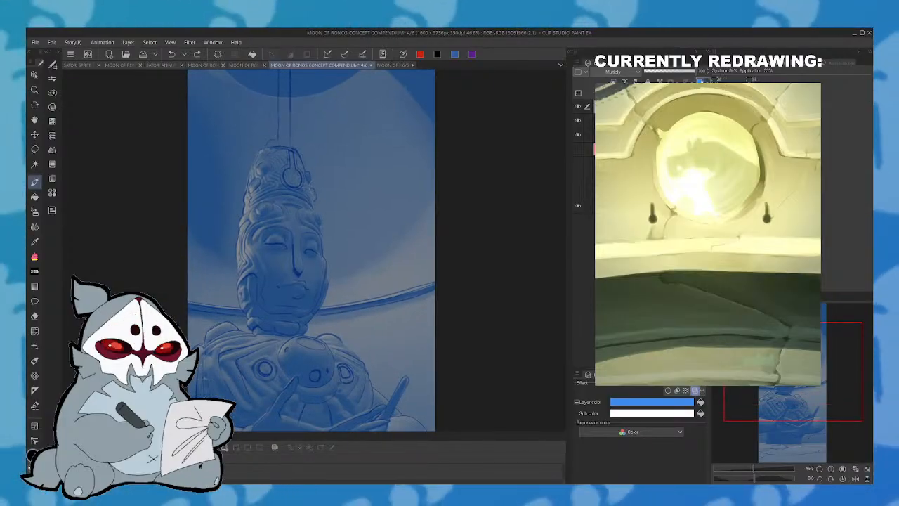
{"action": "left_click", "coordinate": [701, 82]}
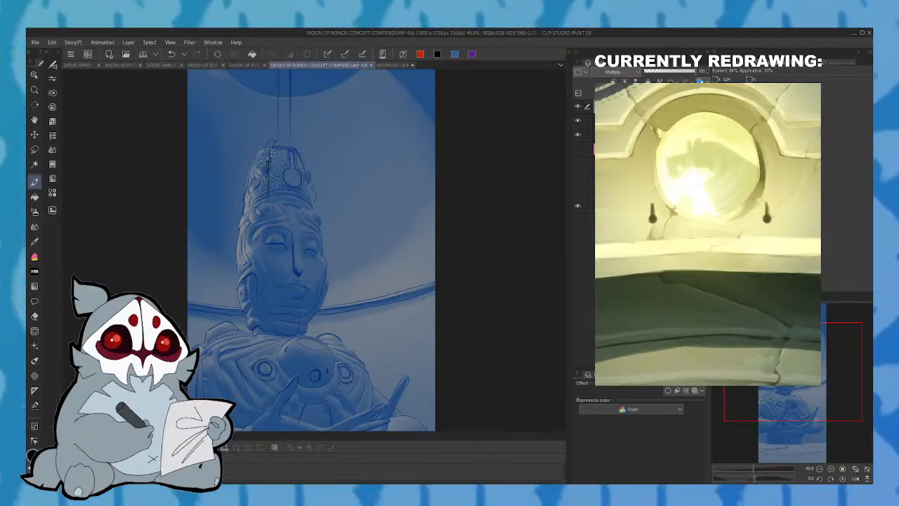
- Ink a black contour from the headdress top down its left part and along the side of the face toward the neck
{"action": "left_click_drag", "start_coordinate": [271, 153], "coordinate": [278, 145]}
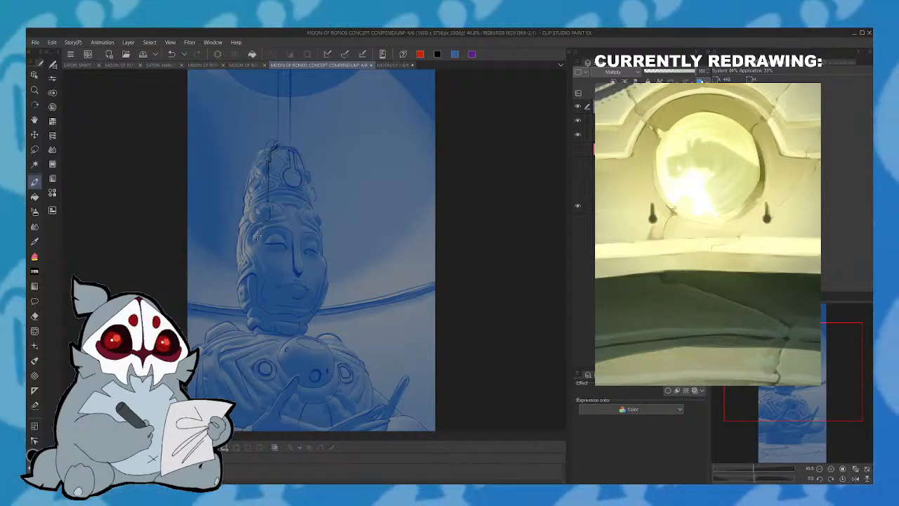
{"action": "left_click_drag", "start_coordinate": [257, 321], "coordinate": [256, 281]}
{"action": "left_click_drag", "start_coordinate": [257, 248], "coordinate": [270, 215]}
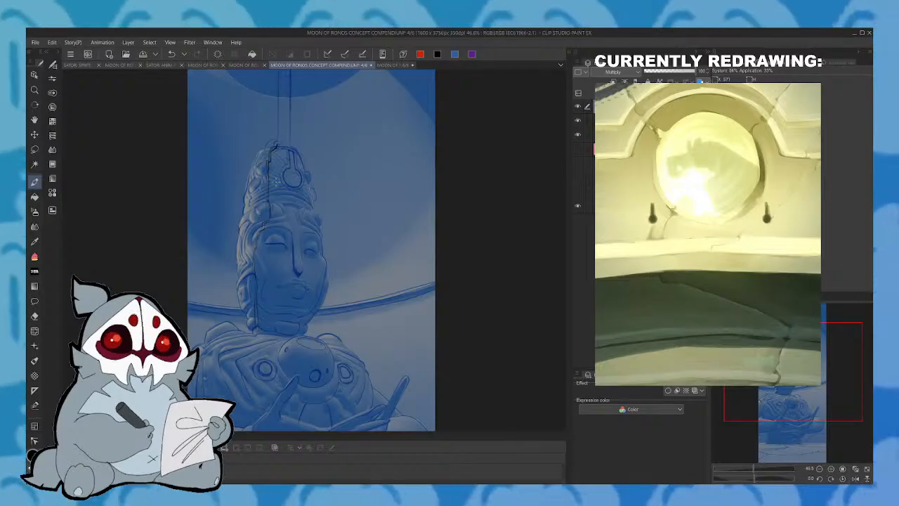
- Continue the black contour from the base of the neck over the shoulder and down across the left chest
{"action": "left_click_drag", "start_coordinate": [276, 182], "coordinate": [280, 105]}
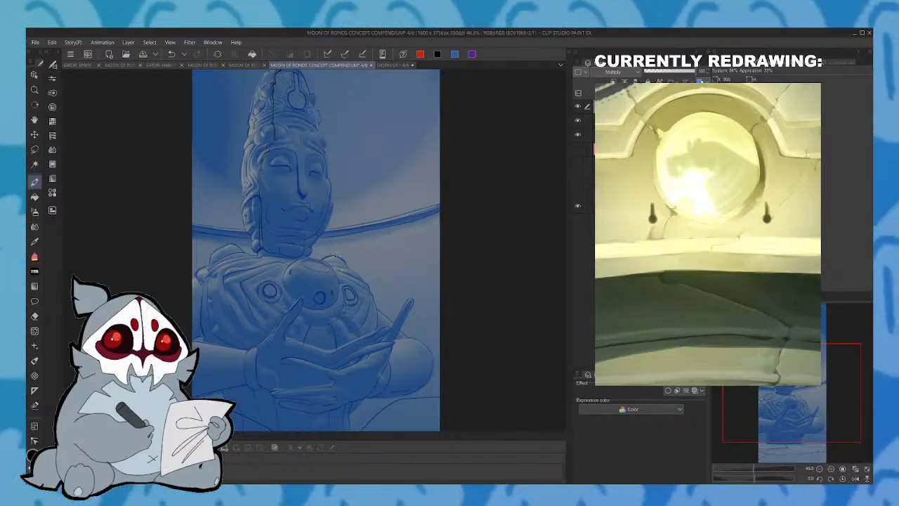
{"action": "left_click_drag", "start_coordinate": [801, 404], "coordinate": [797, 418]}
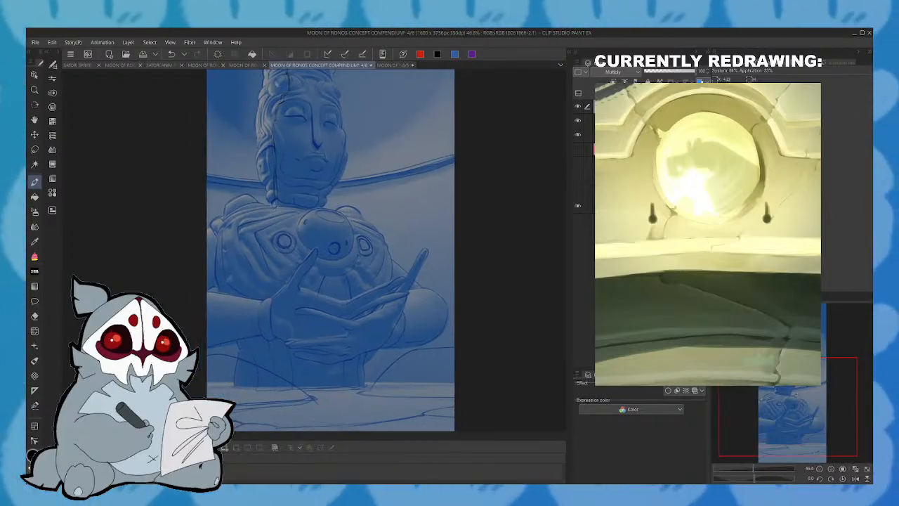
{"action": "left_click_drag", "start_coordinate": [275, 207], "coordinate": [246, 240]}
{"action": "mouse_move", "coordinate": [263, 281]}
{"action": "left_mouse_down"}
{"action": "mouse_move", "coordinate": [244, 239]}
{"action": "mouse_move", "coordinate": [271, 211]}
{"action": "left_mouse_up"}
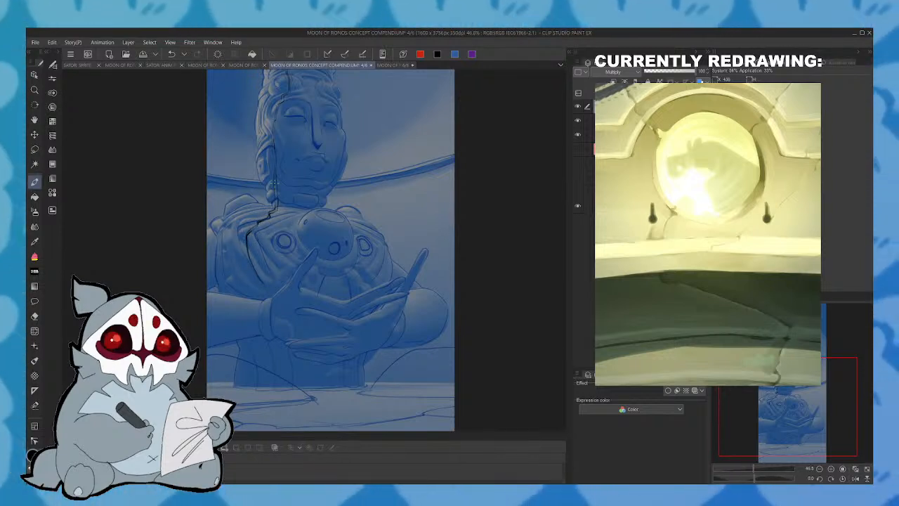
- In the mirrored view, ink a stepped contour along the headdress's other edge down to the brow, then restore the unmirrored view
{"action": "left_click_drag", "start_coordinate": [829, 443], "coordinate": [822, 353]}
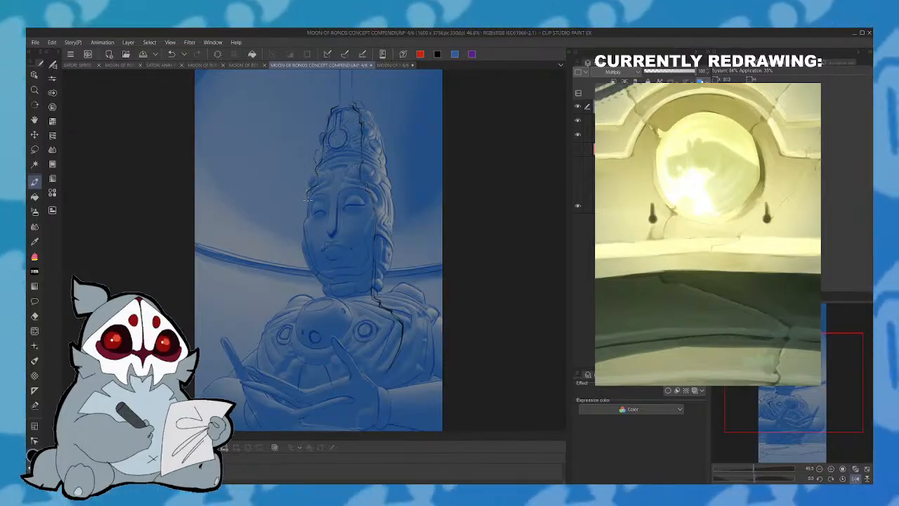
{"action": "left_click_drag", "start_coordinate": [319, 169], "coordinate": [334, 109]}
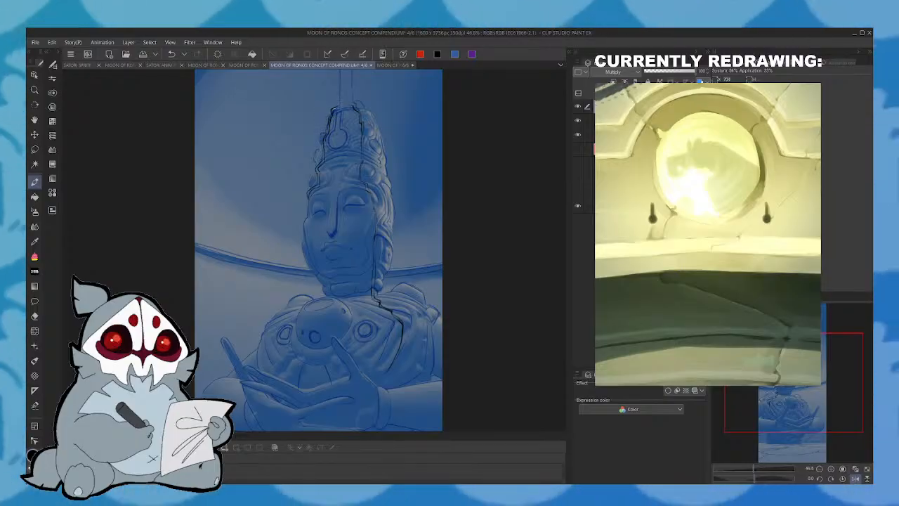
{"action": "left_click", "coordinate": [856, 479]}
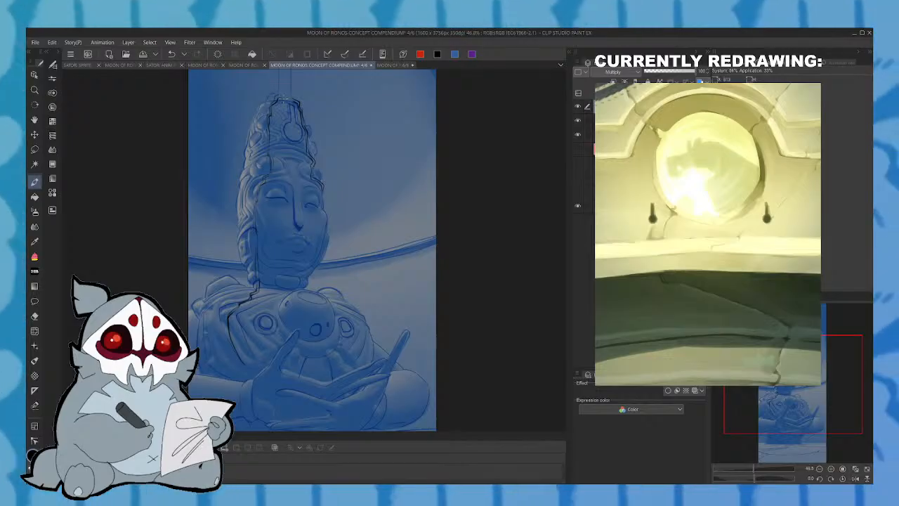
- Undo the stroke at the headdress's round ornament and ink a line from the ornament down the forehead beside the nose
{"action": "mouse_move", "coordinate": [286, 100]}
{"action": "left_mouse_down"}
{"action": "mouse_move", "coordinate": [294, 134]}
{"action": "mouse_move", "coordinate": [289, 99]}
{"action": "left_mouse_up"}
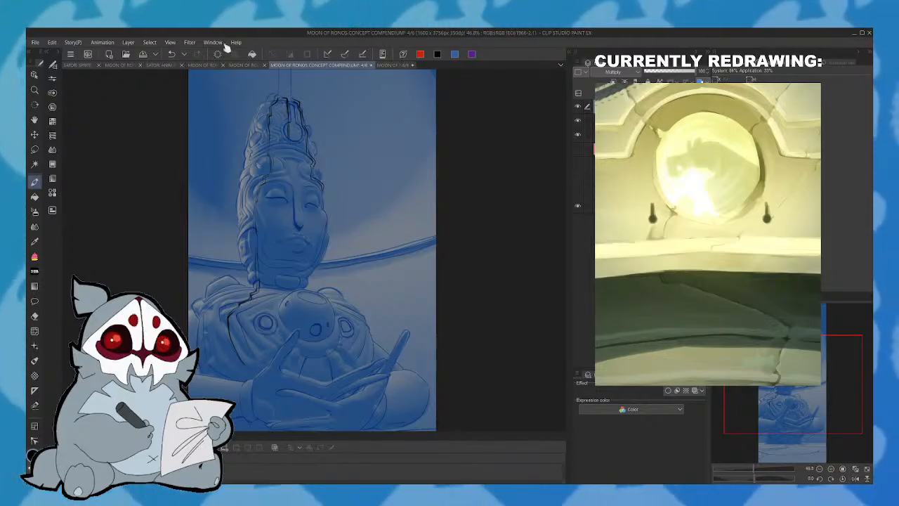
{"action": "left_click", "coordinate": [171, 54]}
{"action": "left_click_drag", "start_coordinate": [293, 136], "coordinate": [300, 174]}
{"action": "left_click_drag", "start_coordinate": [292, 138], "coordinate": [301, 204]}
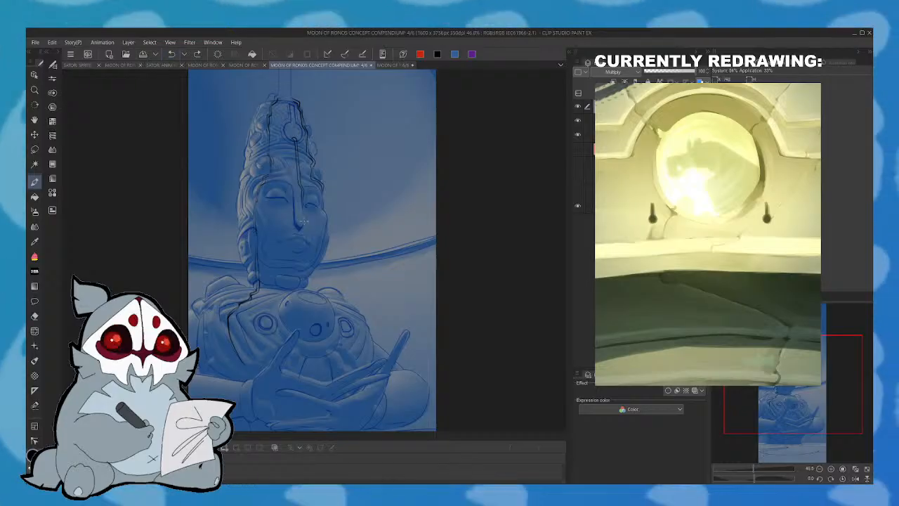
- Try continuing the line from the nose through the lips to the chin, adjusting the upper stroke as a curve and using a mirrored view
{"action": "left_click_drag", "start_coordinate": [304, 235], "coordinate": [305, 240]}
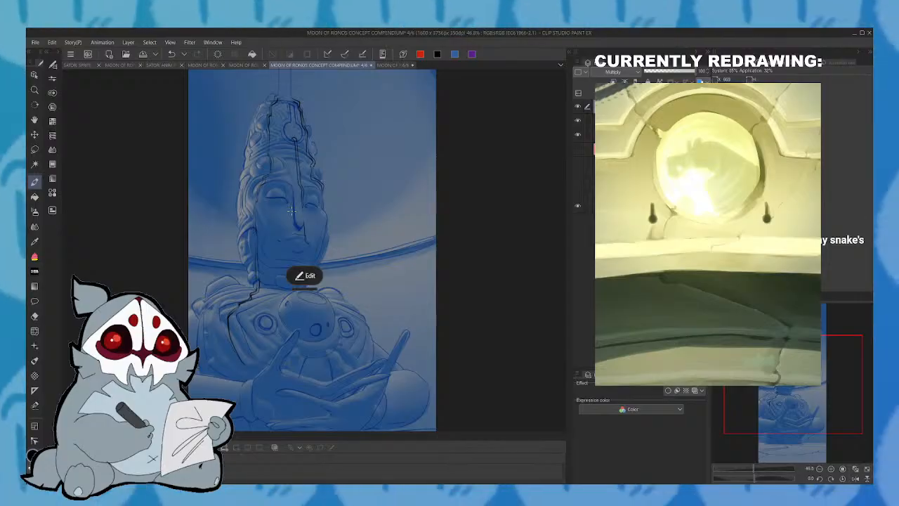
{"action": "left_click", "coordinate": [309, 274]}
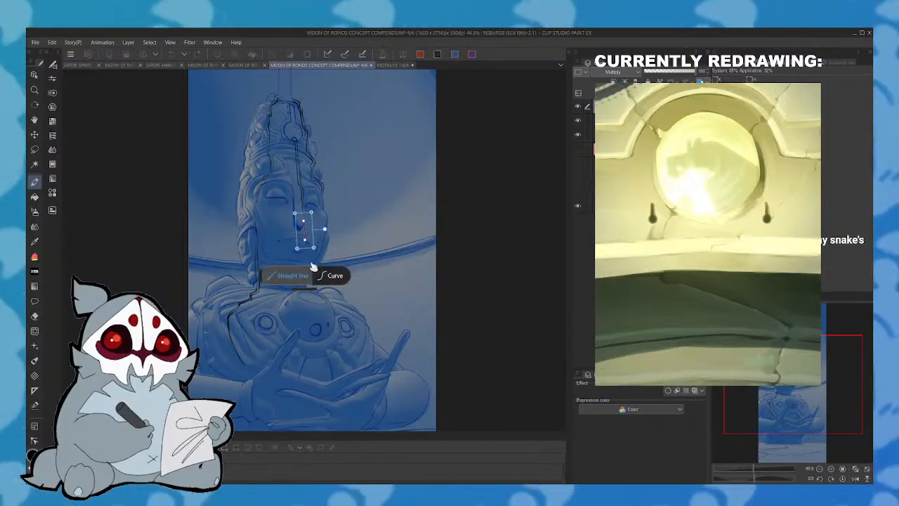
{"action": "left_click", "coordinate": [328, 279]}
{"action": "left_click", "coordinate": [324, 246]}
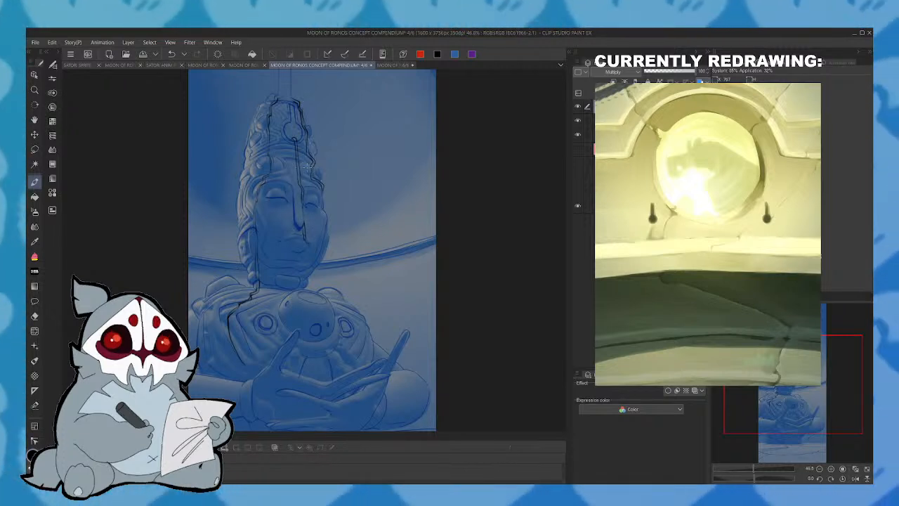
{"action": "left_click", "coordinate": [856, 479]}
{"action": "left_click_drag", "start_coordinate": [463, 281], "coordinate": [463, 244]}
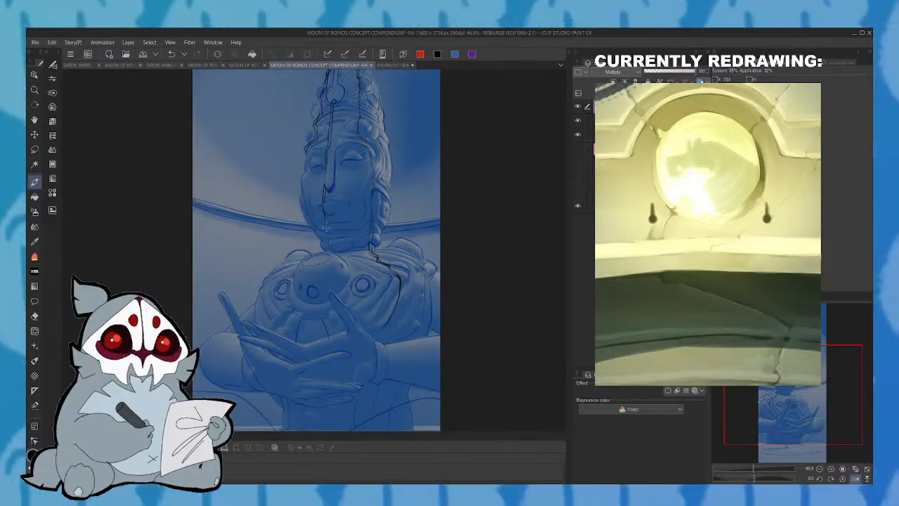
{"action": "left_click_drag", "start_coordinate": [328, 229], "coordinate": [324, 204]}
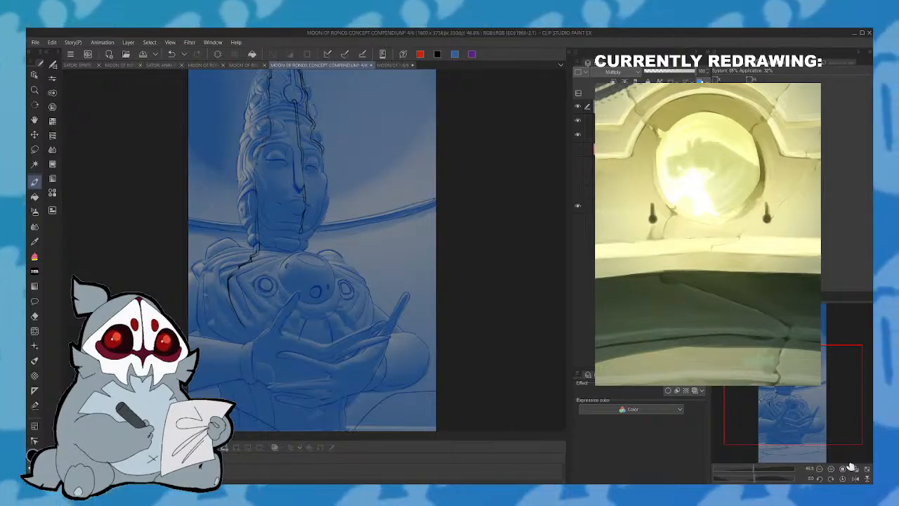
- Redraw the face line around the mouth and down the jaw and neck, and ink the contour on the far shoulder
{"action": "left_click_drag", "start_coordinate": [304, 190], "coordinate": [302, 217]}
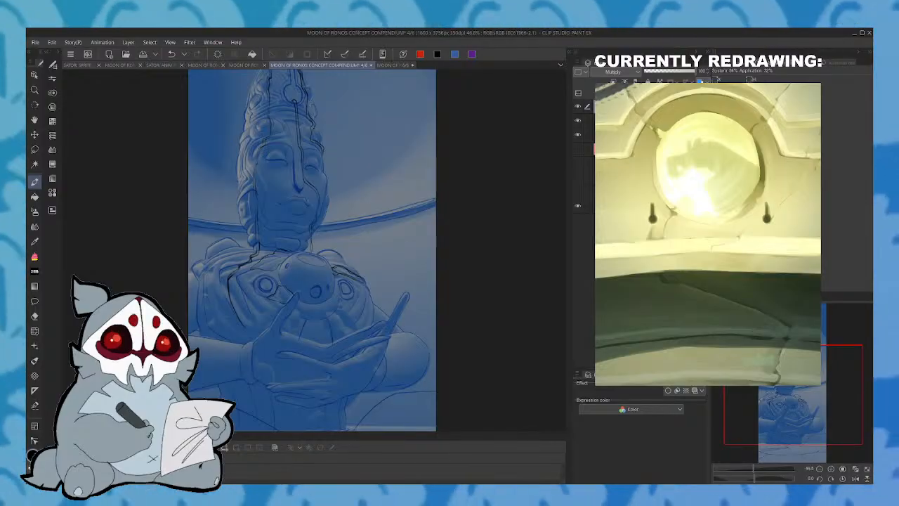
{"action": "mouse_move", "coordinate": [805, 399]}
{"action": "left_mouse_down"}
{"action": "mouse_move", "coordinate": [803, 388]}
{"action": "mouse_move", "coordinate": [803, 404]}
{"action": "left_mouse_up"}
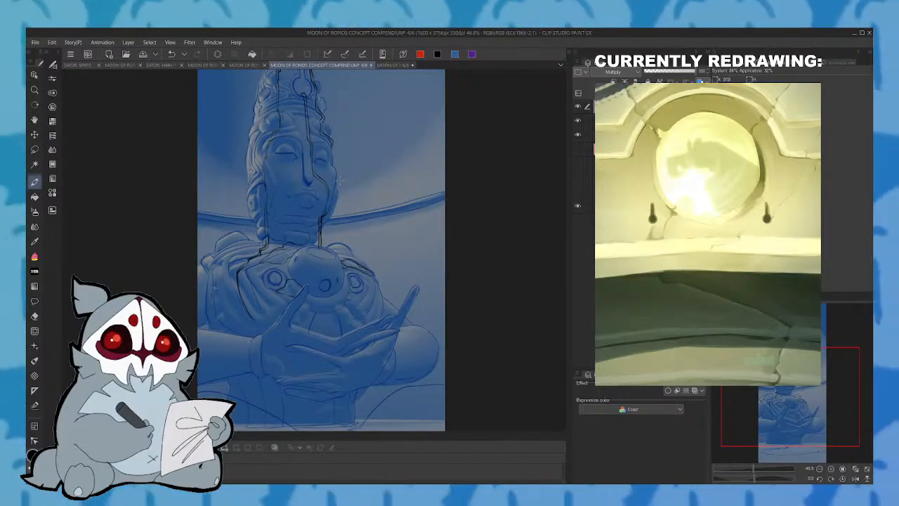
- Ink a double line from the left chest contour over the forearm and down onto the ground
{"action": "left_click_drag", "start_coordinate": [825, 366], "coordinate": [823, 387]}
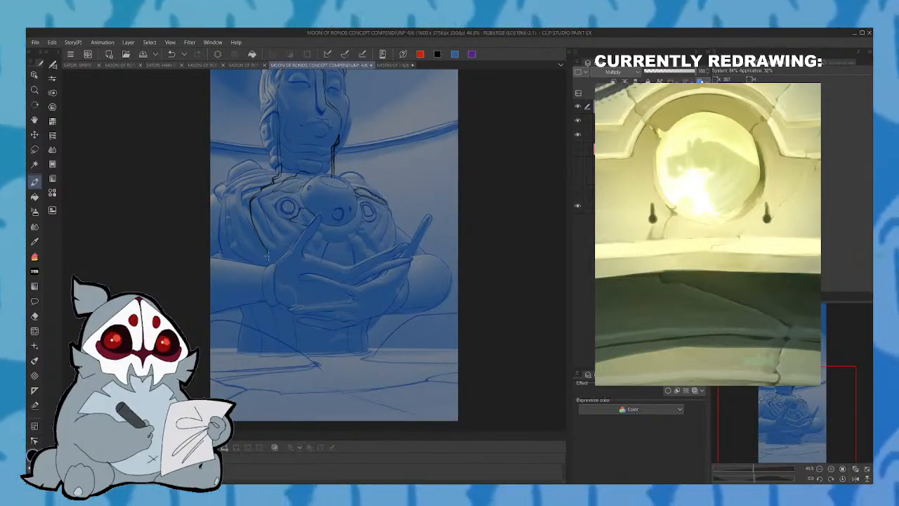
{"action": "mouse_move", "coordinate": [265, 265]}
{"action": "left_mouse_down"}
{"action": "mouse_move", "coordinate": [260, 326]}
{"action": "mouse_move", "coordinate": [284, 370]}
{"action": "left_mouse_up"}
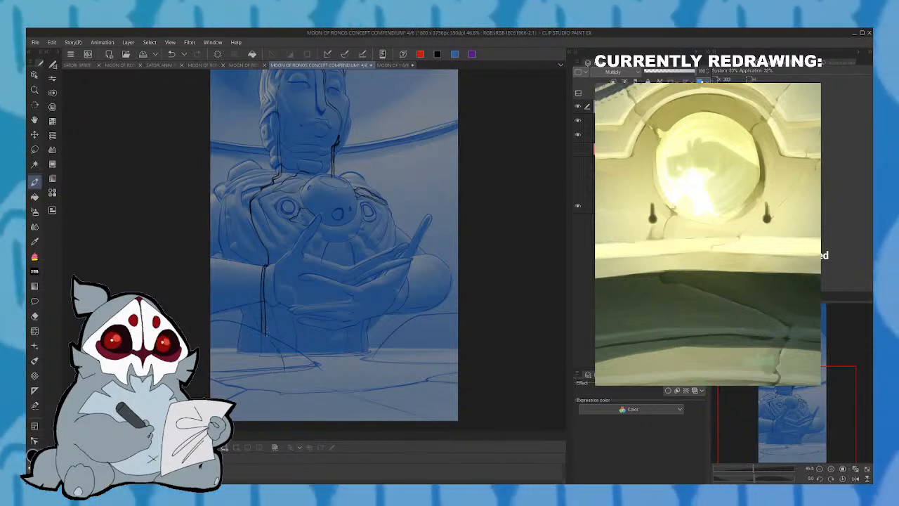
{"action": "left_click_drag", "start_coordinate": [267, 333], "coordinate": [287, 371]}
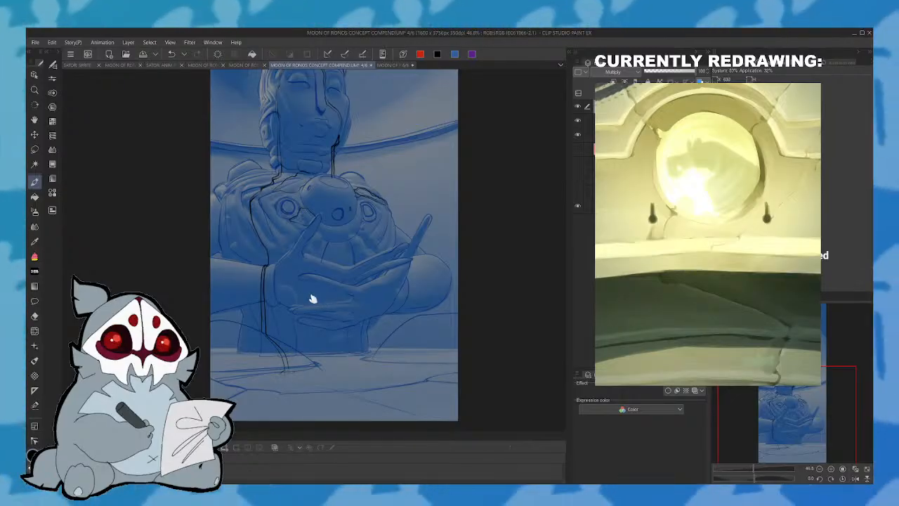
- Undo the latest strokes on the ground and ink the line from the chest orb's underside down to the hand
{"action": "key", "text": "ctrl+z"}
{"action": "key", "text": "ctrl+z"}
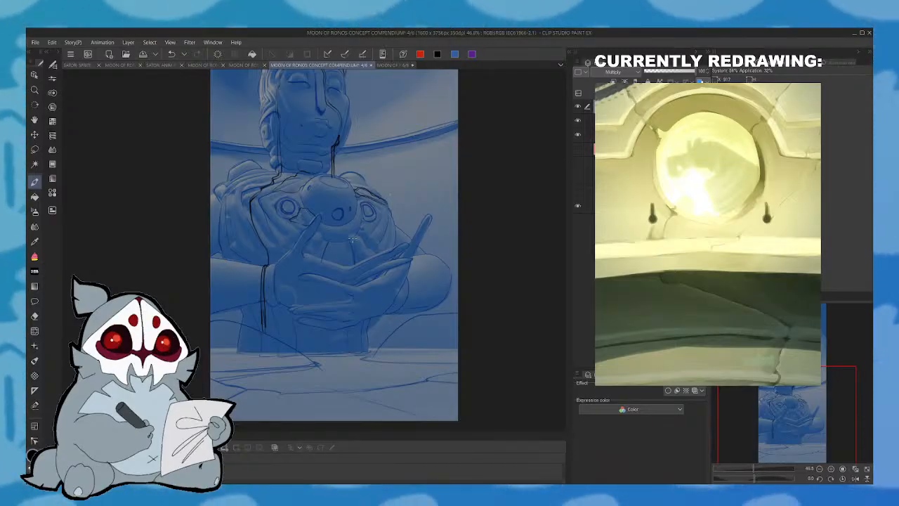
{"action": "left_click_drag", "start_coordinate": [350, 257], "coordinate": [355, 234]}
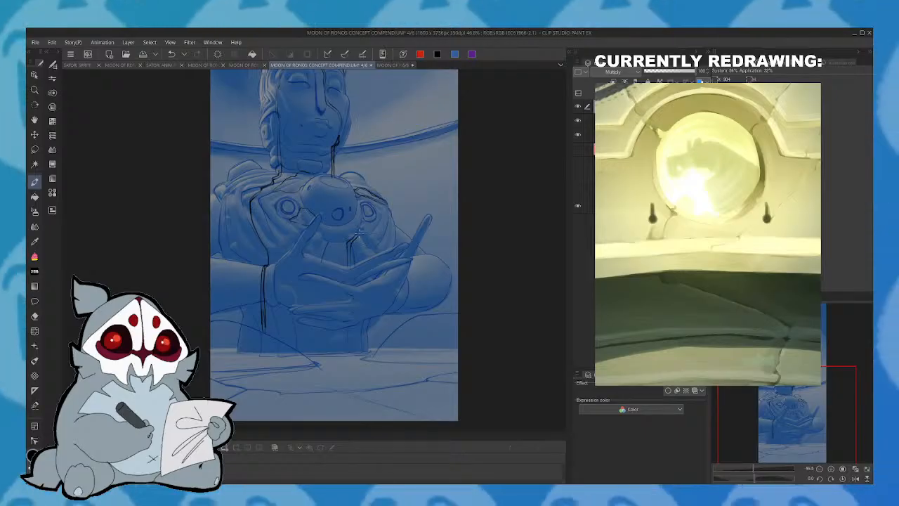
- Ink a line from the headdress's round ornament down over the eye, and another along the cheek to the neck, using a mirrored view
{"action": "left_click_drag", "start_coordinate": [821, 378], "coordinate": [823, 328]}
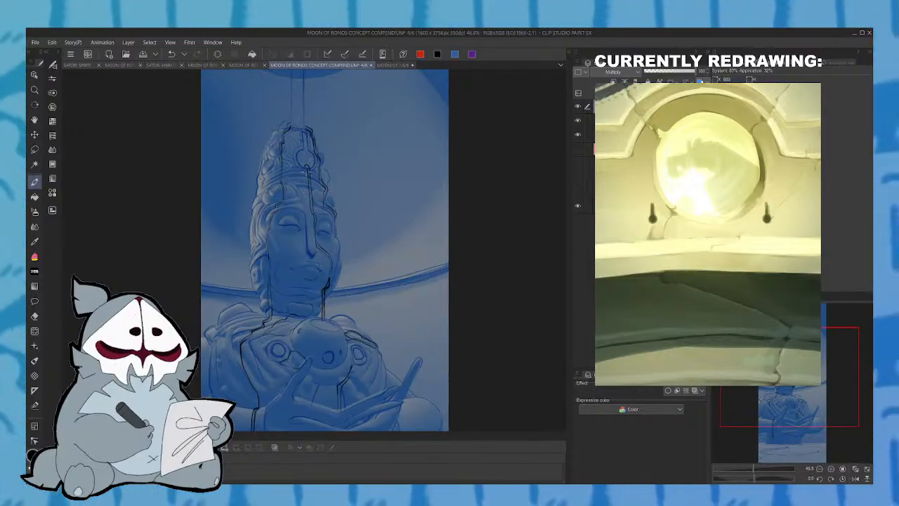
{"action": "left_click_drag", "start_coordinate": [306, 165], "coordinate": [282, 296]}
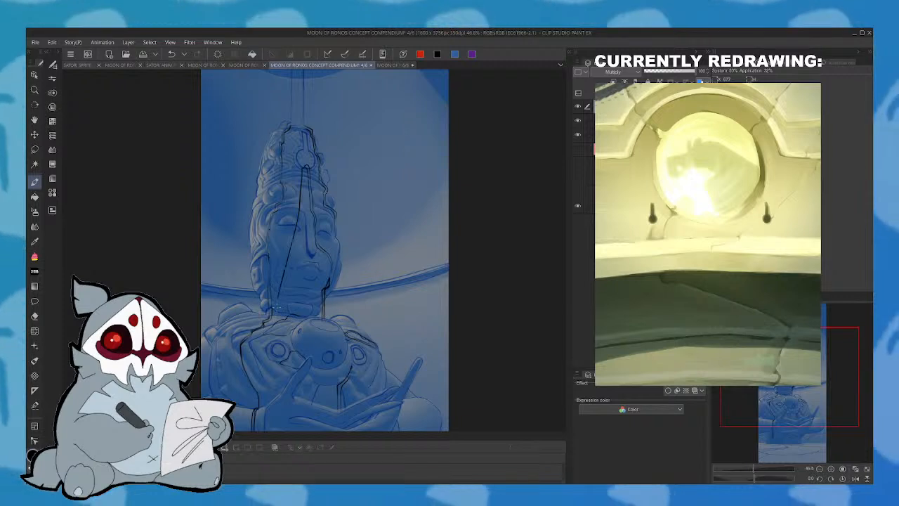
{"action": "left_click", "coordinate": [854, 479]}
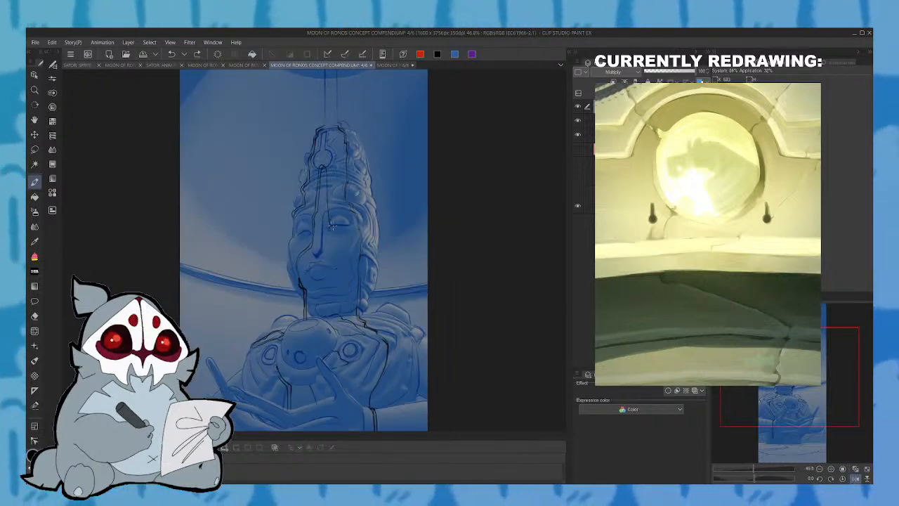
{"action": "left_click_drag", "start_coordinate": [351, 313], "coordinate": [336, 159]}
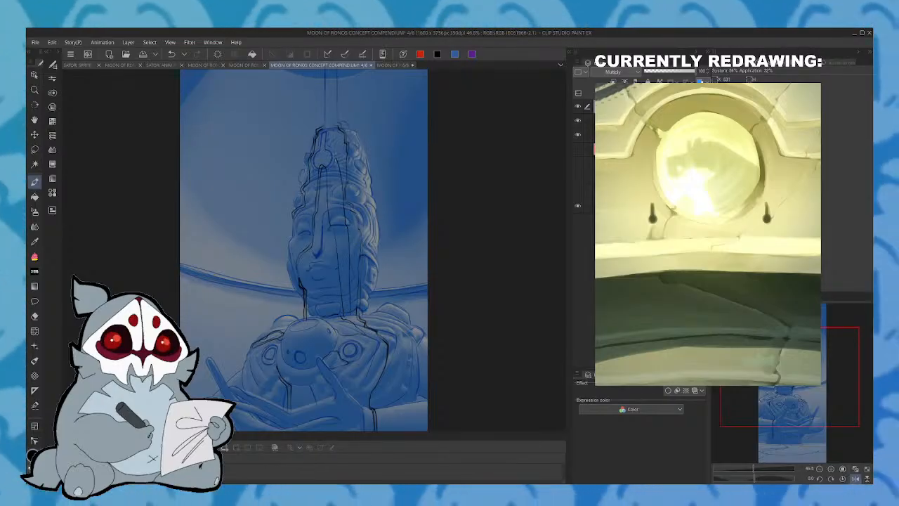
- Thicken the line from the round ornament down past the eye and restore the unmirrored view
{"action": "mouse_move", "coordinate": [348, 315]}
{"action": "left_mouse_down"}
{"action": "mouse_move", "coordinate": [336, 121]}
{"action": "mouse_move", "coordinate": [328, 124]}
{"action": "mouse_move", "coordinate": [326, 179]}
{"action": "mouse_move", "coordinate": [326, 187]}
{"action": "left_mouse_up"}
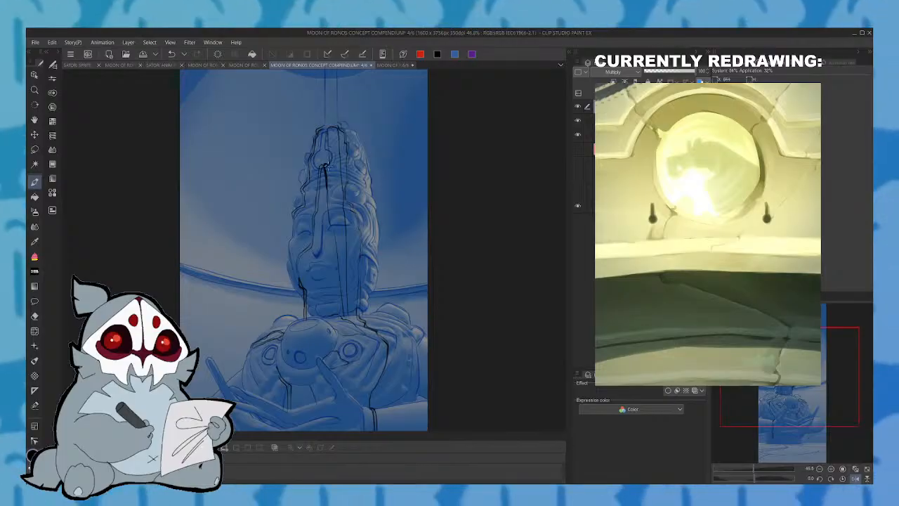
{"action": "left_click_drag", "start_coordinate": [333, 237], "coordinate": [336, 256]}
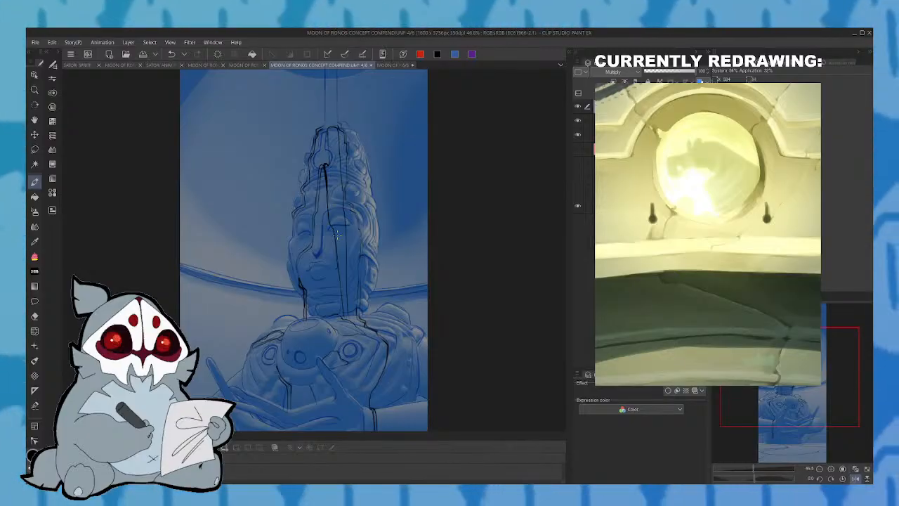
{"action": "left_click", "coordinate": [859, 478]}
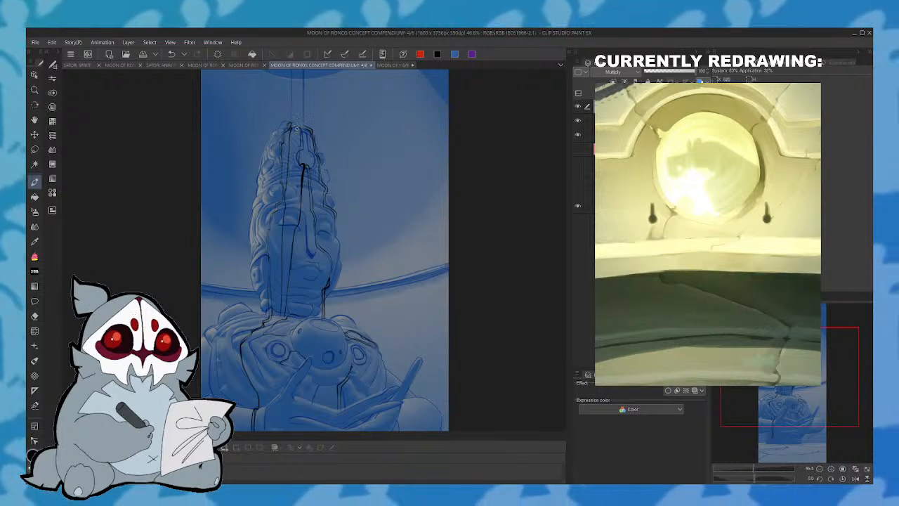
- Strengthen the line running down the left cheek to the base of the neck
{"action": "left_click_drag", "start_coordinate": [290, 210], "coordinate": [297, 170]}
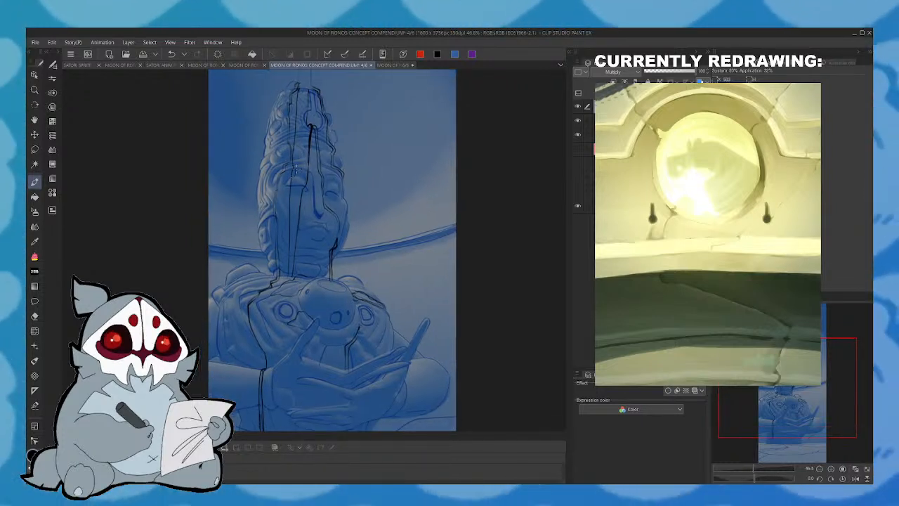
{"action": "left_click_drag", "start_coordinate": [298, 151], "coordinate": [316, 113]}
{"action": "left_click_drag", "start_coordinate": [307, 219], "coordinate": [306, 240]}
{"action": "mouse_move", "coordinate": [310, 203]}
{"action": "left_mouse_down"}
{"action": "mouse_move", "coordinate": [309, 240]}
{"action": "mouse_move", "coordinate": [310, 226]}
{"action": "left_mouse_up"}
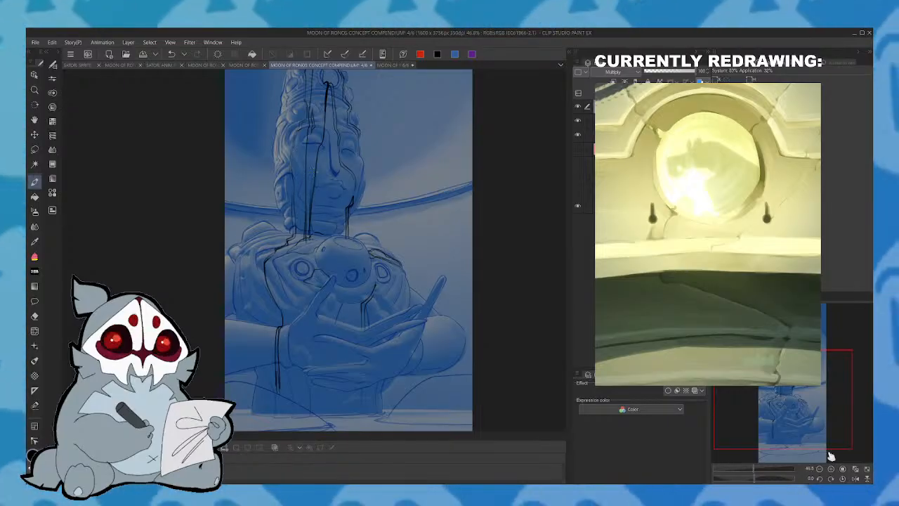
- Check the new black contours over the head and chest in a mirrored view
{"action": "left_click", "coordinate": [856, 479]}
{"action": "left_click_drag", "start_coordinate": [806, 389], "coordinate": [808, 361]}
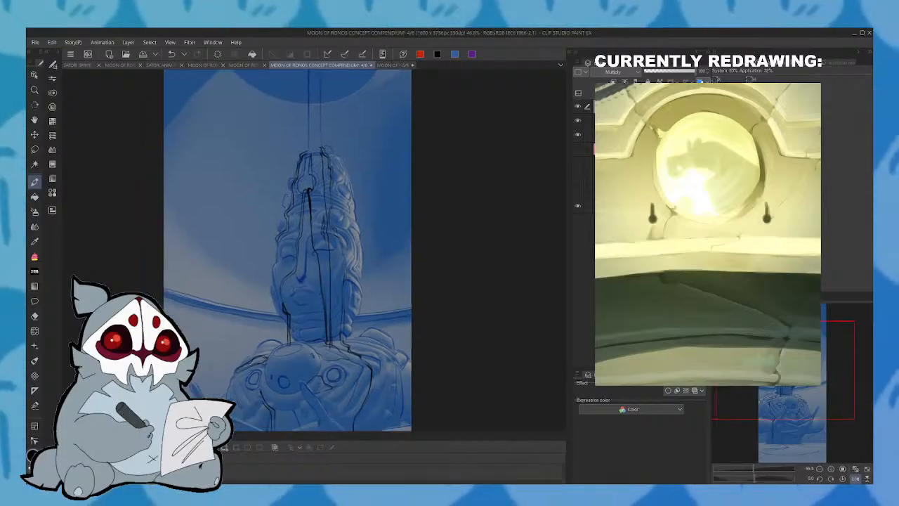
{"action": "left_click", "coordinate": [857, 479]}
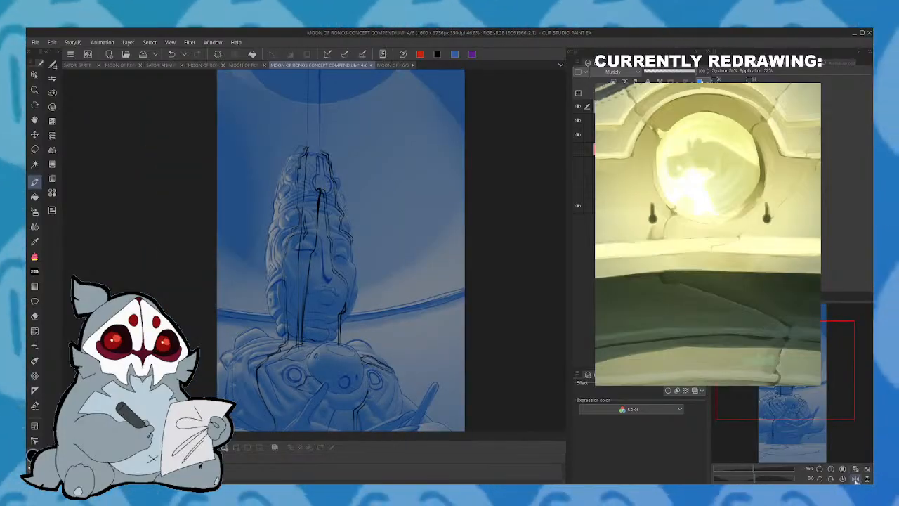
- Select the lower line art layer and compare it with its blue layer colour switched off and on
{"action": "left_click", "coordinate": [639, 135]}
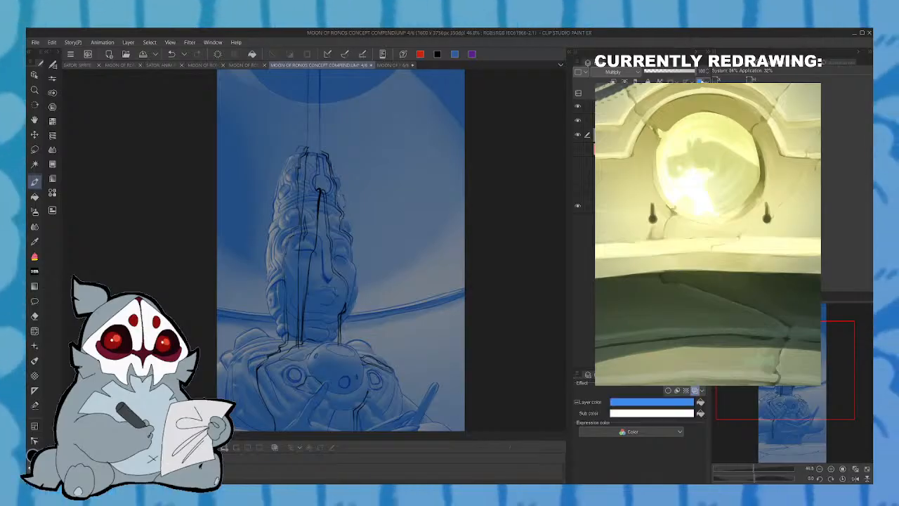
{"action": "left_click", "coordinate": [700, 81]}
{"action": "left_click", "coordinate": [701, 82]}
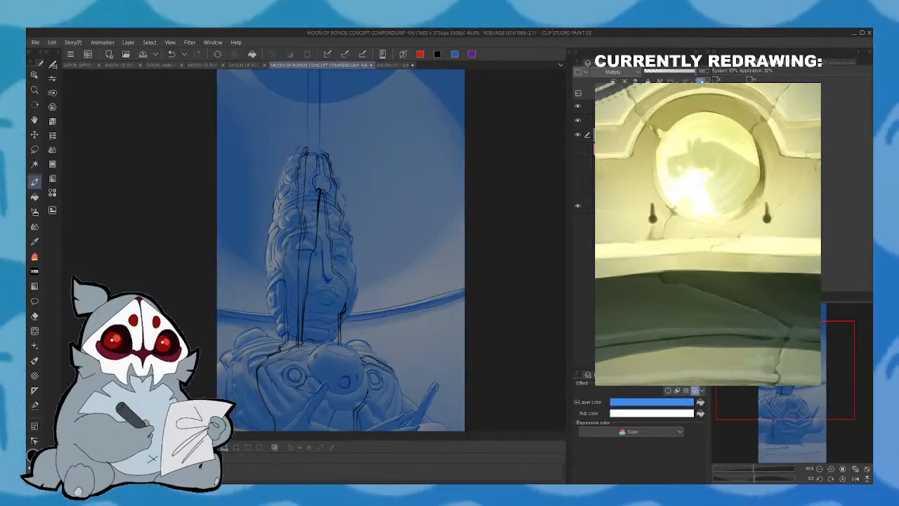
- Hide the blue painting layer, draw a black contour from the wrist down to the statue's base on the top layer, and save
{"action": "left_click", "coordinate": [578, 134]}
{"action": "mouse_move", "coordinate": [811, 391]}
{"action": "left_mouse_down"}
{"action": "mouse_move", "coordinate": [811, 436]}
{"action": "mouse_move", "coordinate": [811, 420]}
{"action": "left_mouse_up"}
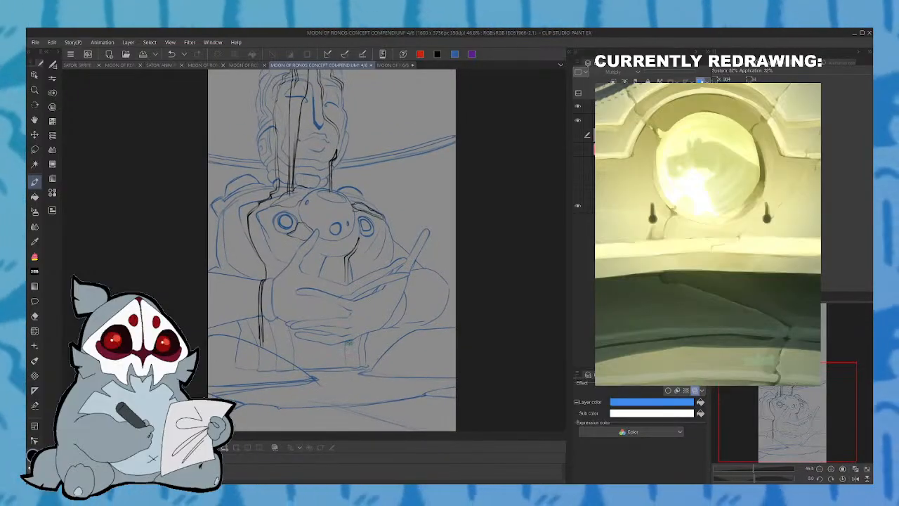
{"action": "left_click", "coordinate": [639, 107]}
{"action": "mouse_move", "coordinate": [342, 348]}
{"action": "left_mouse_down"}
{"action": "mouse_move", "coordinate": [328, 370]}
{"action": "mouse_move", "coordinate": [353, 342]}
{"action": "left_mouse_up"}
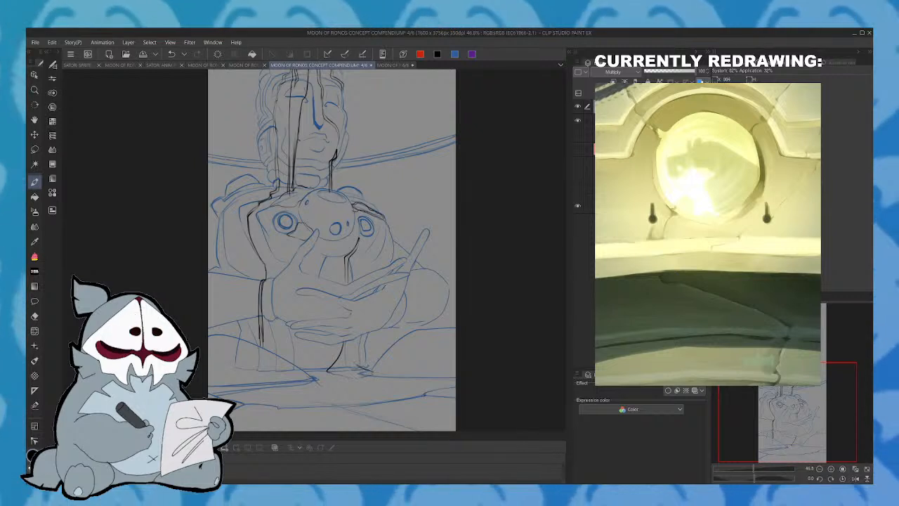
{"action": "key", "text": "ctrl+z"}
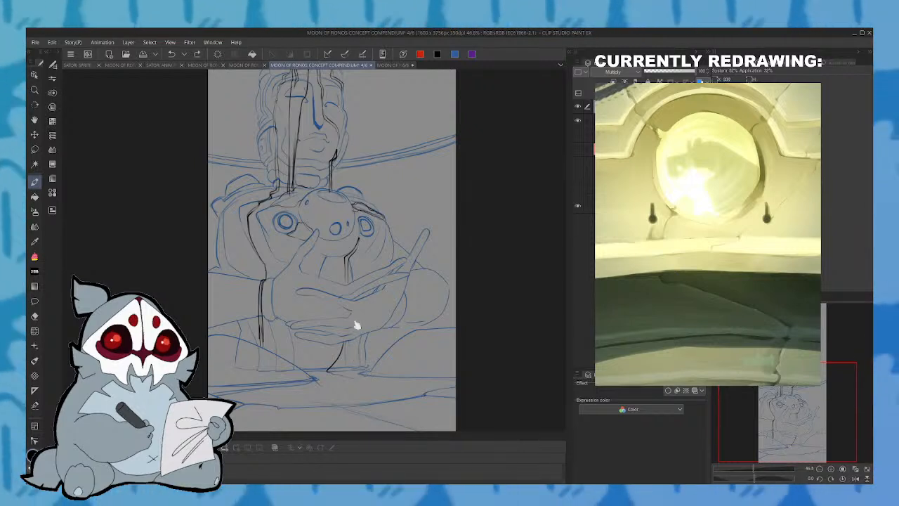
{"action": "mouse_move", "coordinate": [322, 369]}
{"action": "left_mouse_down"}
{"action": "mouse_move", "coordinate": [360, 372]}
{"action": "mouse_move", "coordinate": [344, 341]}
{"action": "left_mouse_up"}
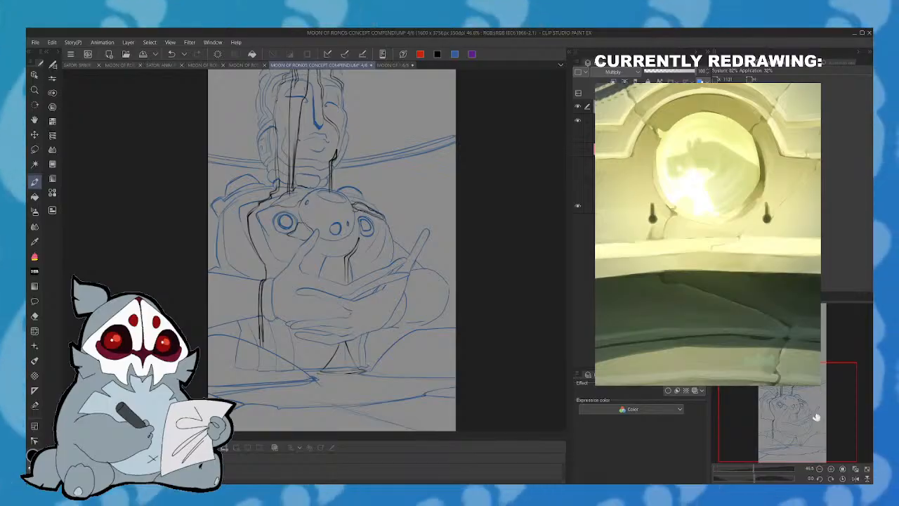
{"action": "key", "text": "ctrl+s"}
- Try a black contour along the edge of the pole rising above the headdress
{"action": "left_click_drag", "start_coordinate": [810, 423], "coordinate": [799, 384]}
{"action": "left_click_drag", "start_coordinate": [293, 231], "coordinate": [289, 149]}
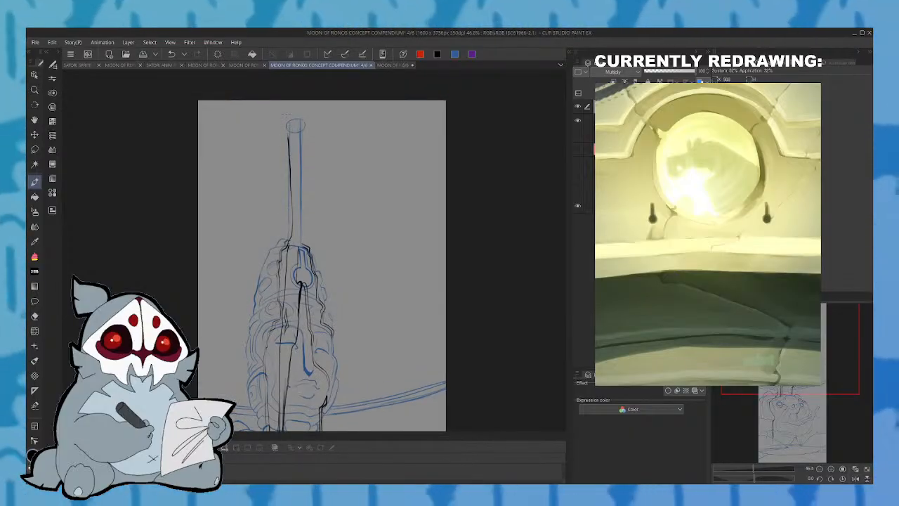
{"action": "key", "text": "ctrl+z"}
{"action": "left_click_drag", "start_coordinate": [290, 123], "coordinate": [291, 208]}
{"action": "left_click_drag", "start_coordinate": [291, 241], "coordinate": [289, 124]}
{"action": "key", "text": "ctrl+z"}
- Duplicate the blue line art layer, hide the upper of the two and select the lower one
{"action": "mouse_move", "coordinate": [823, 360]}
{"action": "left_mouse_down"}
{"action": "mouse_move", "coordinate": [819, 398]}
{"action": "mouse_move", "coordinate": [818, 383]}
{"action": "mouse_move", "coordinate": [824, 387]}
{"action": "left_mouse_up"}
{"action": "left_click", "coordinate": [695, 390]}
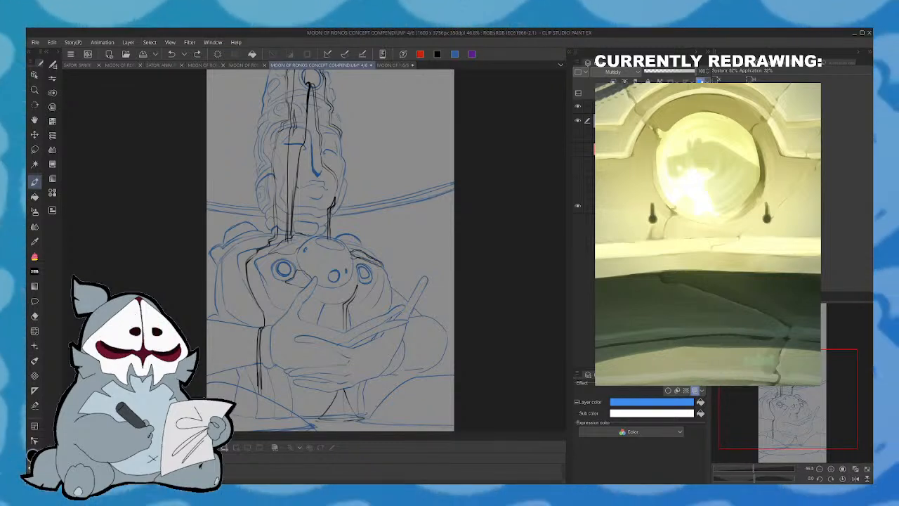
{"action": "key", "text": "ctrl+v"}
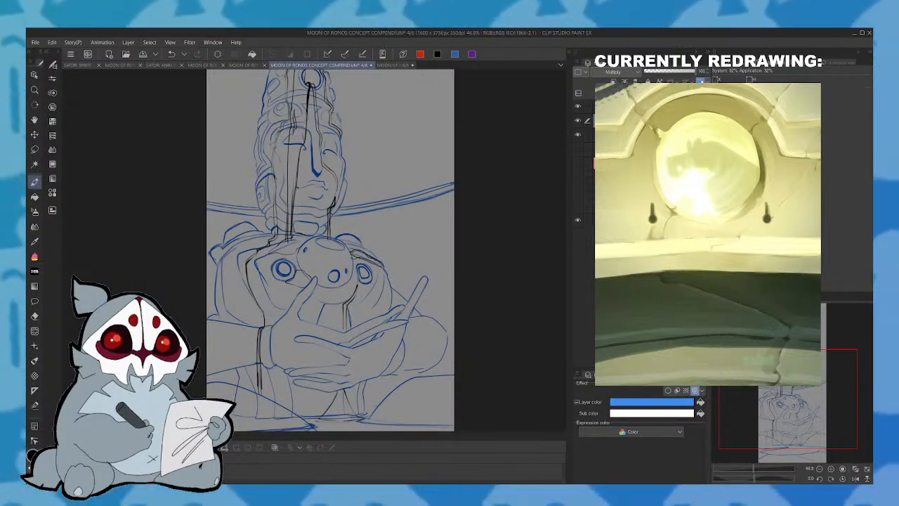
{"action": "left_click", "coordinate": [578, 120]}
{"action": "left_click", "coordinate": [618, 135]}
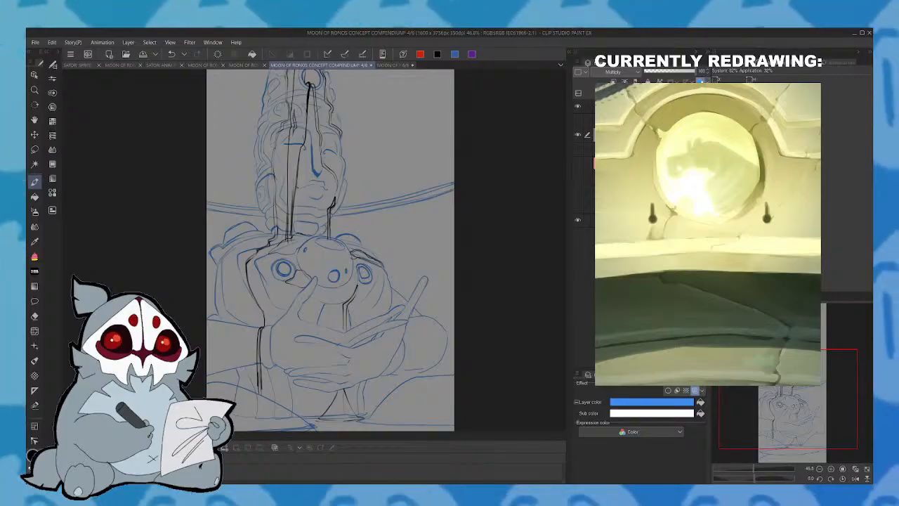
- Show the blue painting layer again beneath the headdress and pole line art
{"action": "left_click_drag", "start_coordinate": [790, 418], "coordinate": [785, 388]}
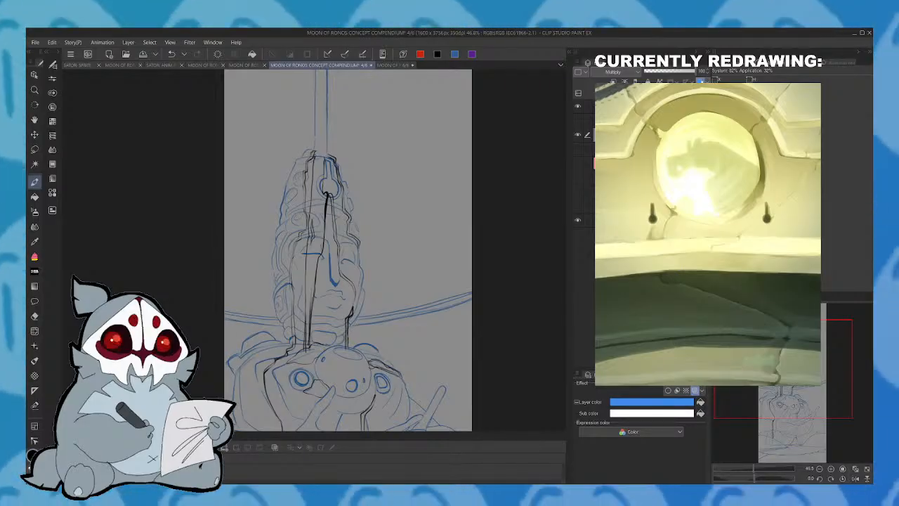
{"action": "mouse_move", "coordinate": [808, 378]}
{"action": "left_mouse_down"}
{"action": "mouse_move", "coordinate": [808, 415]}
{"action": "mouse_move", "coordinate": [816, 375]}
{"action": "left_mouse_up"}
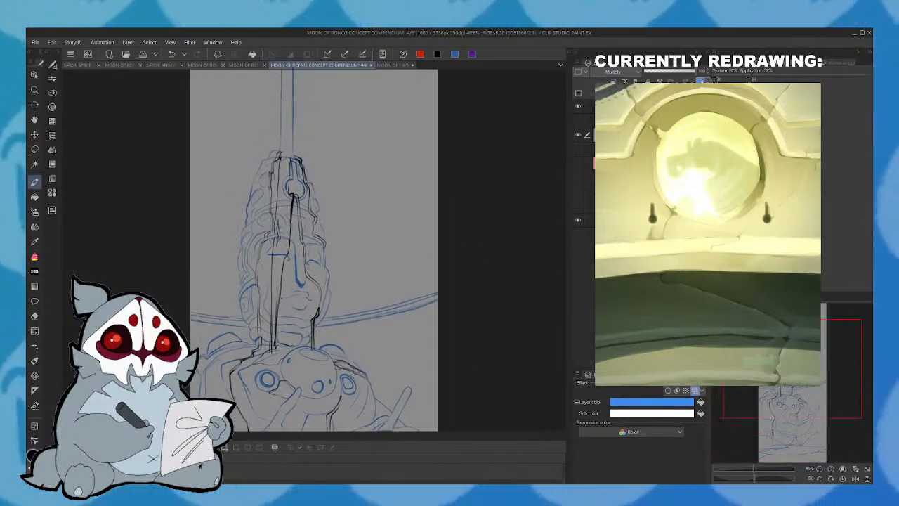
{"action": "left_click", "coordinate": [577, 149]}
{"action": "left_click_drag", "start_coordinate": [822, 351], "coordinate": [824, 338]}
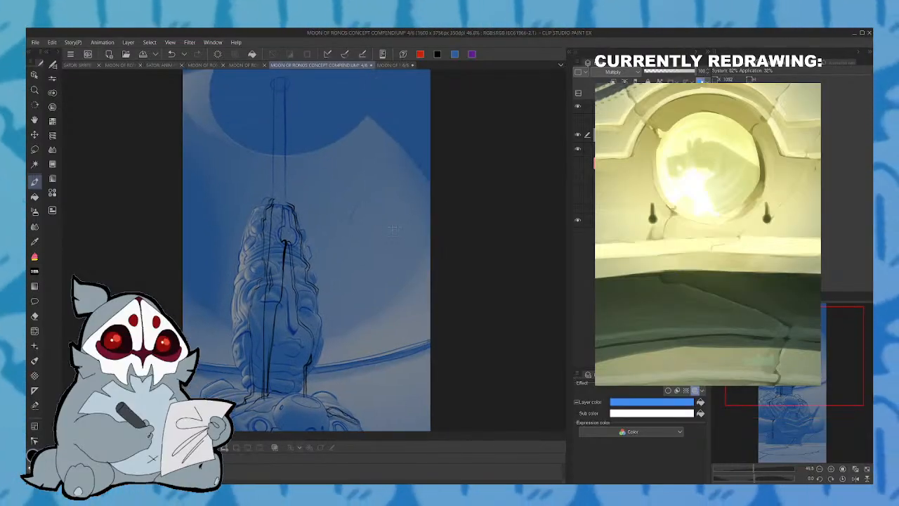
- Undo the latest changes, redo the layer copy and select the visible line art layer beneath it
{"action": "left_click", "coordinate": [169, 56]}
{"action": "left_click", "coordinate": [169, 56]}
{"action": "left_click_drag", "start_coordinate": [806, 386], "coordinate": [809, 423]}
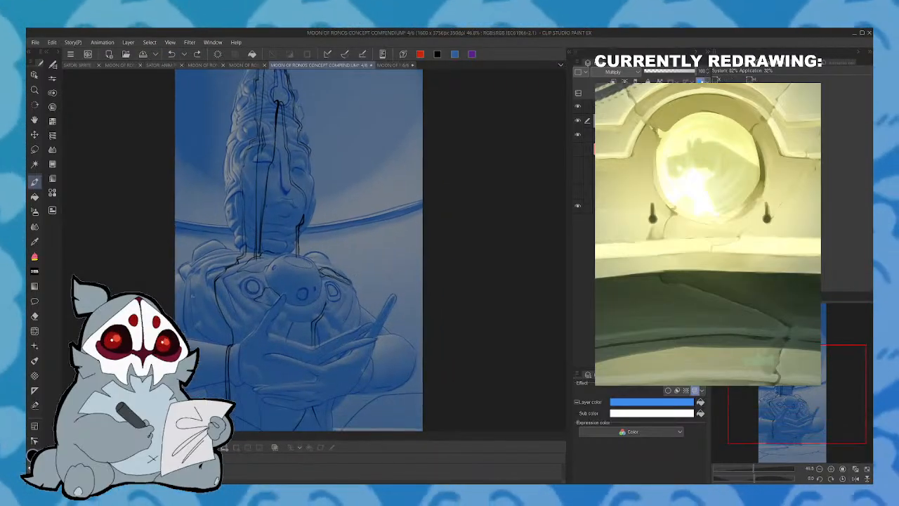
{"action": "left_click", "coordinate": [197, 55]}
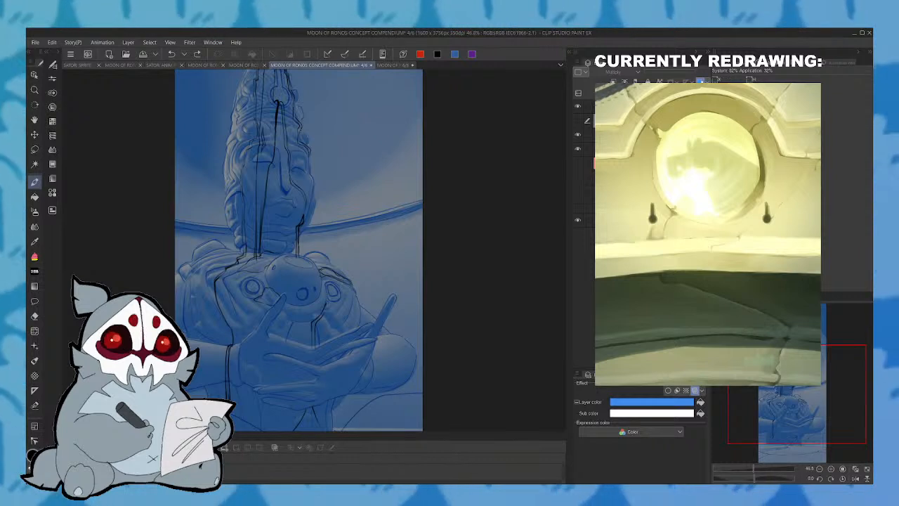
{"action": "left_click", "coordinate": [641, 134]}
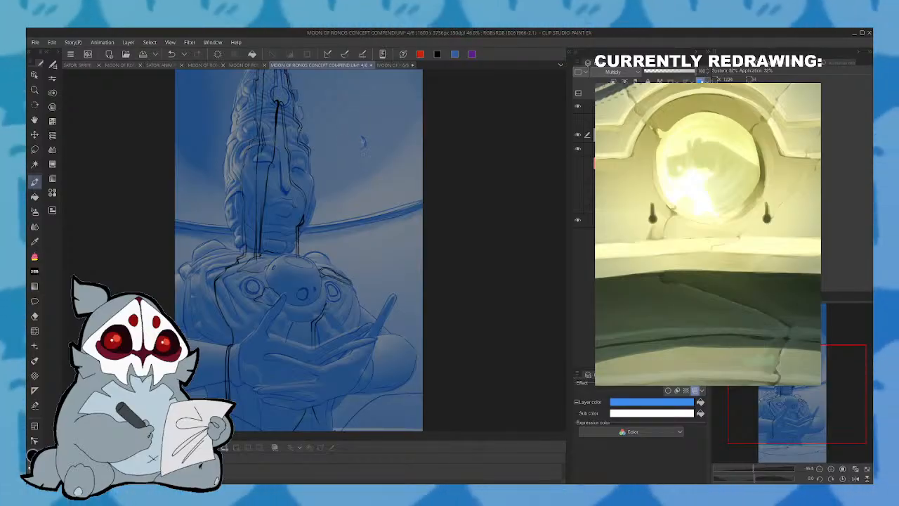
- Draw a small ring beside the statue's raised fingertip and slightly reduce its height with a lasso transform
{"action": "left_click_drag", "start_coordinate": [806, 383], "coordinate": [803, 394]}
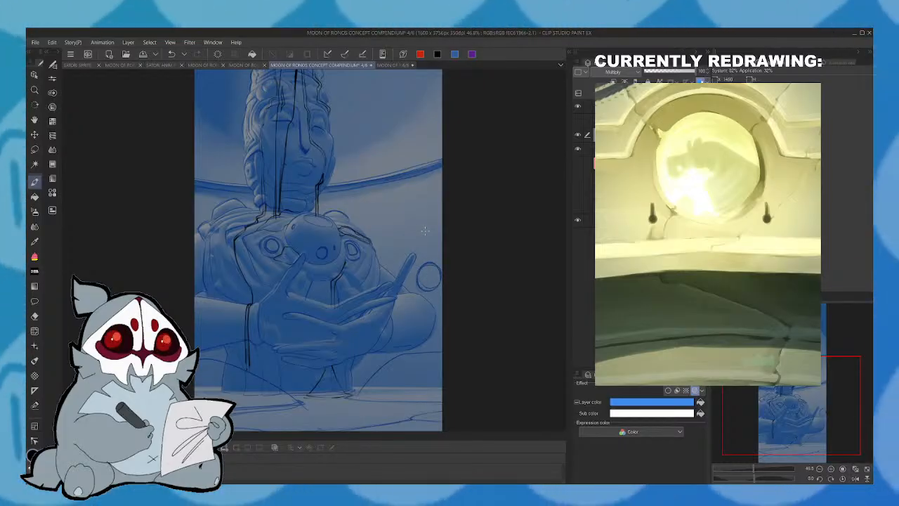
{"action": "left_click", "coordinate": [35, 150]}
{"action": "mouse_move", "coordinate": [424, 259]}
{"action": "left_mouse_down"}
{"action": "mouse_move", "coordinate": [420, 295]}
{"action": "mouse_move", "coordinate": [454, 287]}
{"action": "mouse_move", "coordinate": [432, 253]}
{"action": "left_mouse_up"}
{"action": "left_click", "coordinate": [460, 310]}
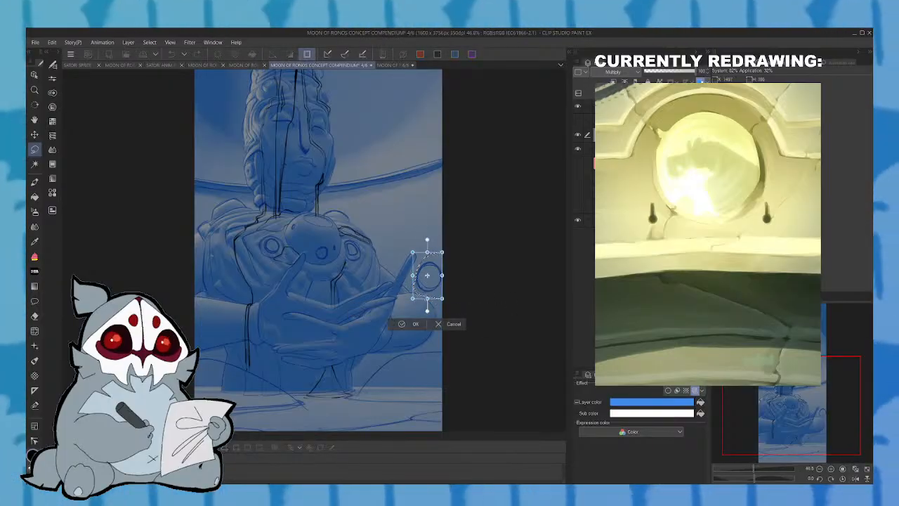
{"action": "left_click_drag", "start_coordinate": [428, 297], "coordinate": [428, 292]}
{"action": "left_click", "coordinate": [416, 321]}
{"action": "left_click", "coordinate": [355, 306]}
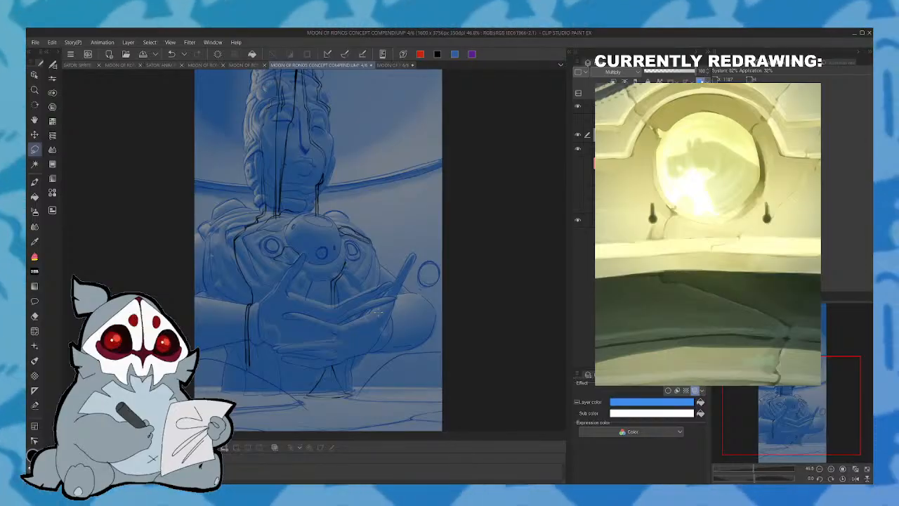
- Sketch thin domed arcs above the horizon band on both sides of the statue using a mirrored view, and save
{"action": "left_click", "coordinate": [35, 182]}
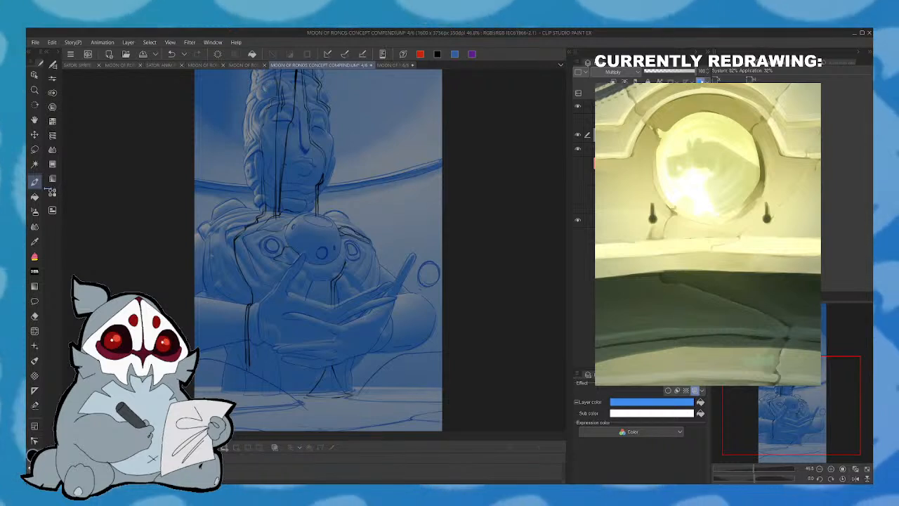
{"action": "left_click_drag", "start_coordinate": [370, 174], "coordinate": [419, 162]}
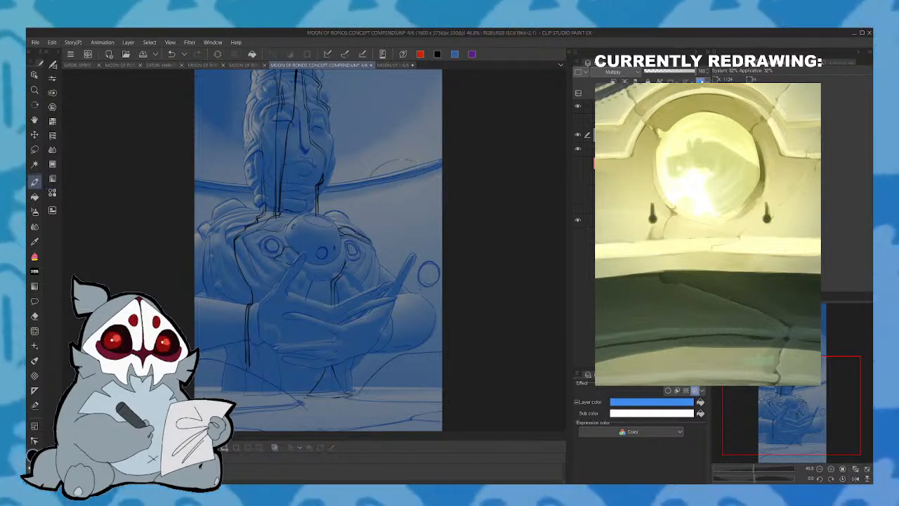
{"action": "left_click", "coordinate": [855, 478]}
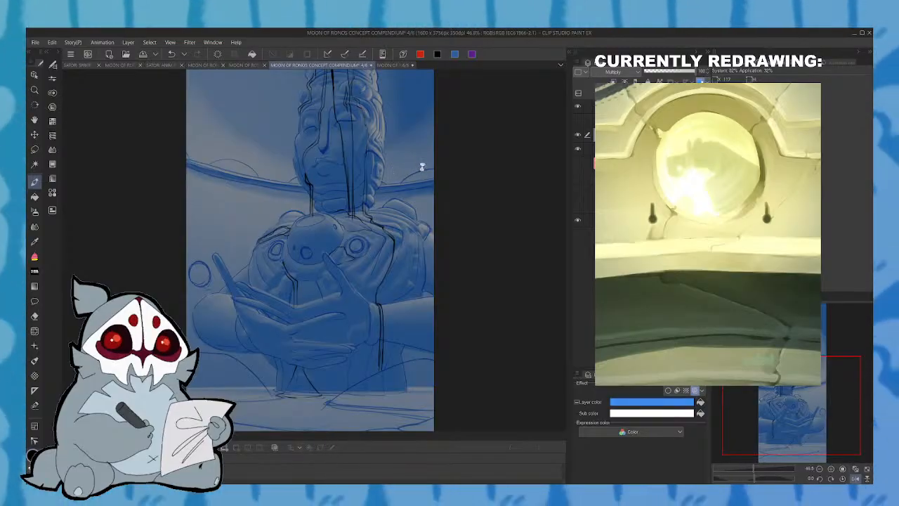
{"action": "key", "text": "ctrl+s"}
{"action": "left_click", "coordinate": [855, 478]}
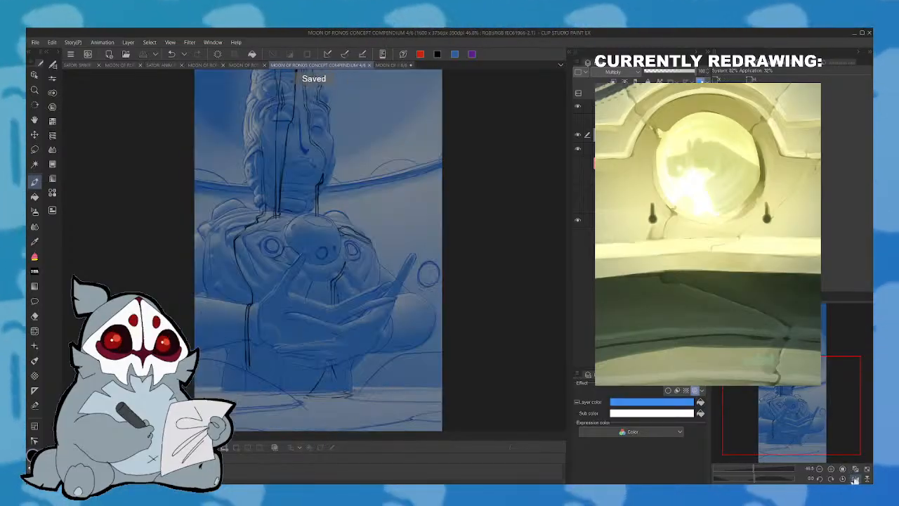
- Draw a wide rounded cap around the tip of the pole above the headdress
{"action": "left_click_drag", "start_coordinate": [812, 418], "coordinate": [823, 365]}
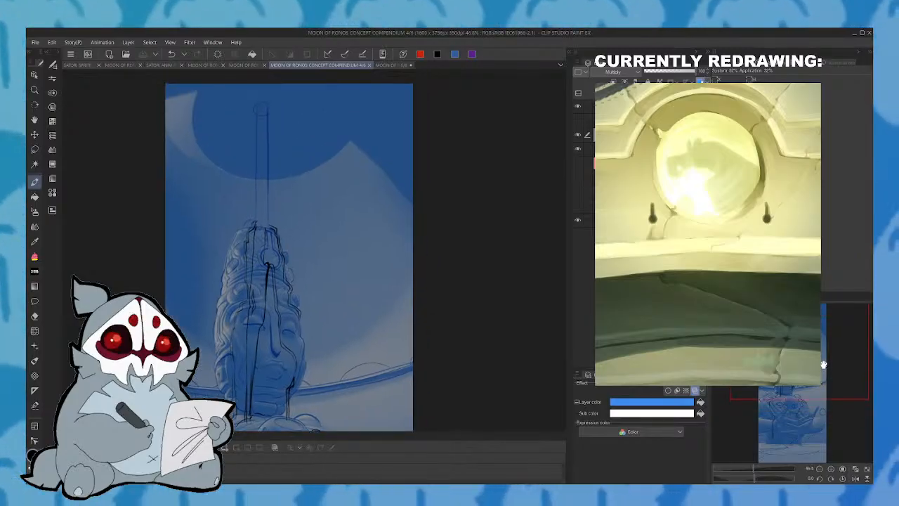
{"action": "left_click_drag", "start_coordinate": [823, 365], "coordinate": [823, 357]}
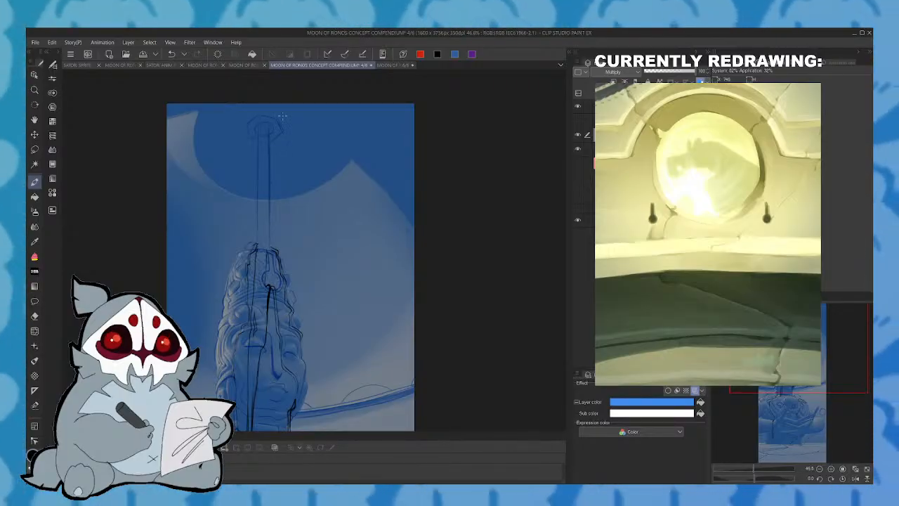
{"action": "left_click_drag", "start_coordinate": [288, 295], "coordinate": [310, 208]}
{"action": "mouse_move", "coordinate": [798, 359]}
{"action": "left_mouse_down"}
{"action": "mouse_move", "coordinate": [798, 415]}
{"action": "mouse_move", "coordinate": [797, 378]}
{"action": "left_mouse_up"}
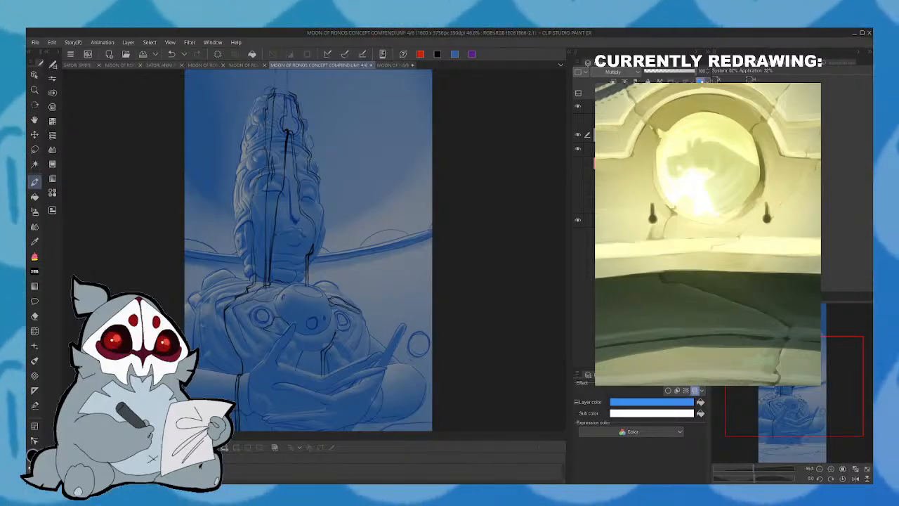
- Sketch short lines radiating from the pole's cap and a long downward line beside the sky's outer edge
{"action": "left_click_drag", "start_coordinate": [816, 412], "coordinate": [816, 369]}
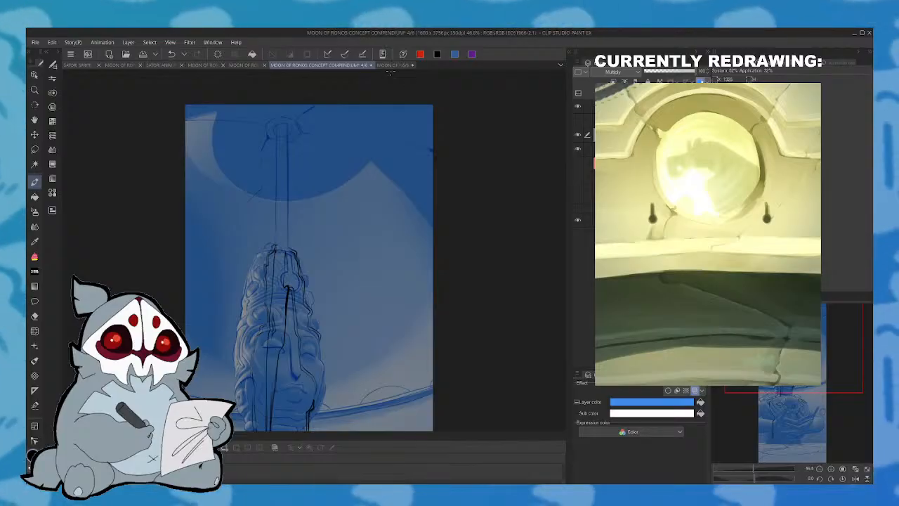
{"action": "left_click_drag", "start_coordinate": [379, 225], "coordinate": [361, 171]}
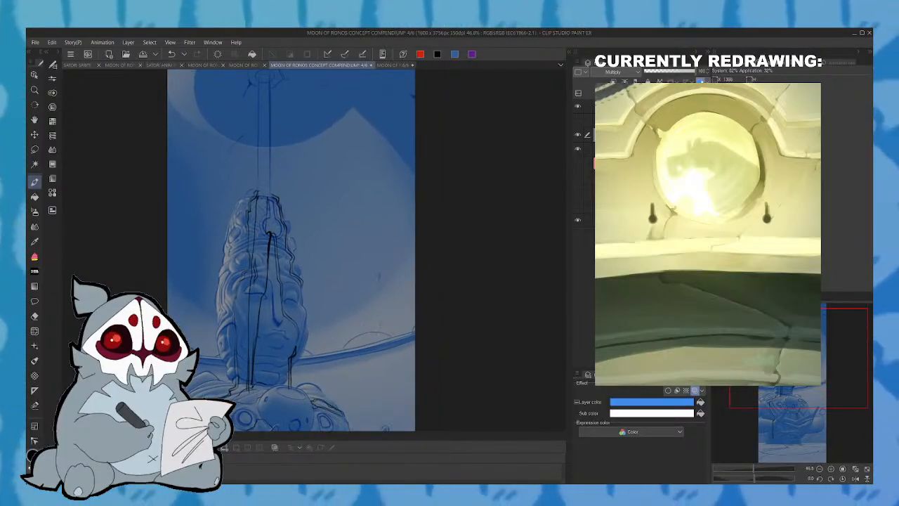
{"action": "left_click_drag", "start_coordinate": [398, 249], "coordinate": [406, 95]}
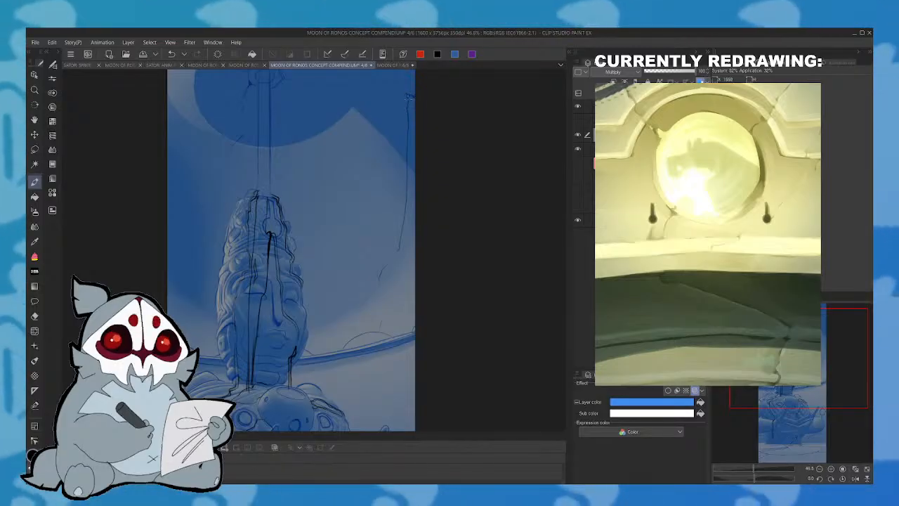
- Hide the blue painting layer to leave only the line art and save the document
{"action": "mouse_move", "coordinate": [808, 376]}
{"action": "left_mouse_down"}
{"action": "mouse_move", "coordinate": [800, 421]}
{"action": "mouse_move", "coordinate": [793, 369]}
{"action": "left_mouse_up"}
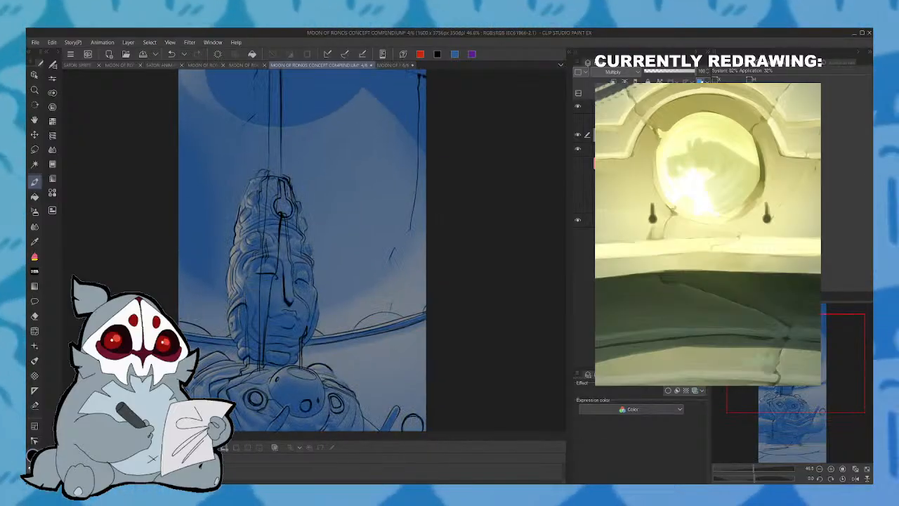
{"action": "mouse_move", "coordinate": [808, 388]}
{"action": "left_mouse_down"}
{"action": "mouse_move", "coordinate": [798, 412]}
{"action": "mouse_move", "coordinate": [795, 399]}
{"action": "left_mouse_up"}
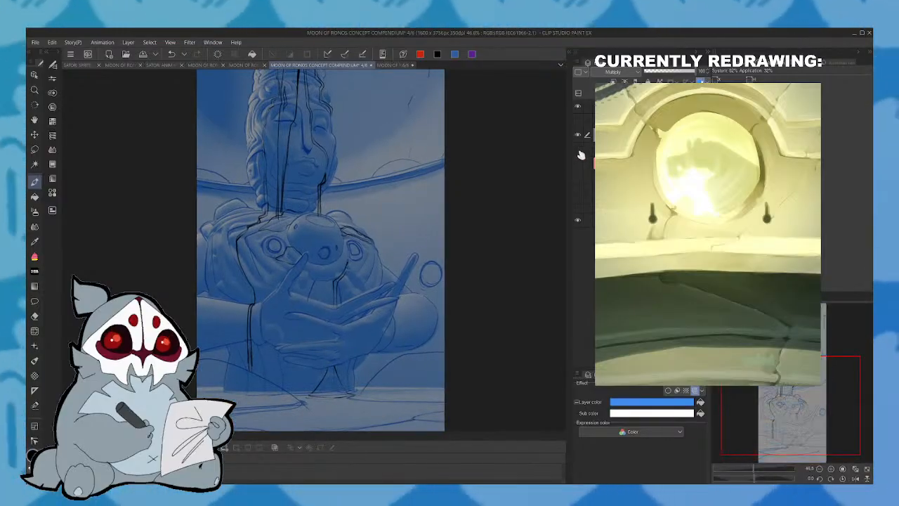
{"action": "left_click", "coordinate": [579, 151]}
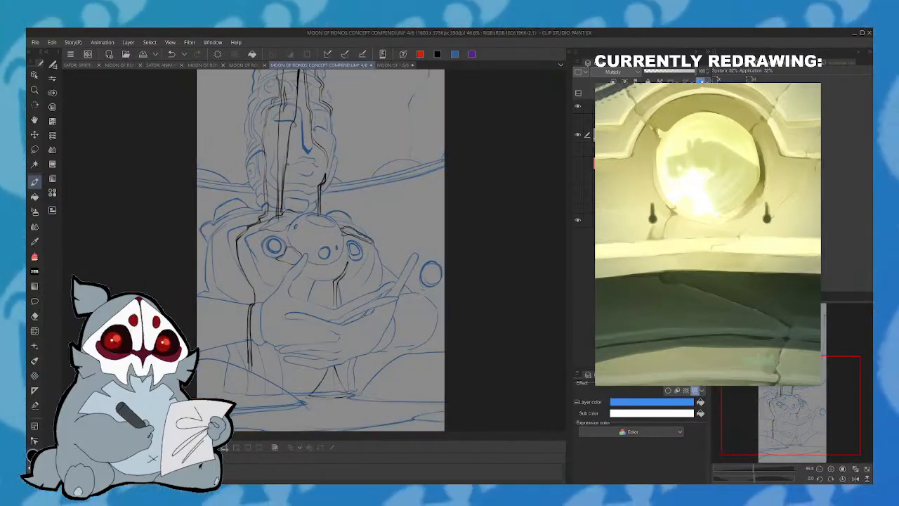
{"action": "key", "text": "ctrl+s"}
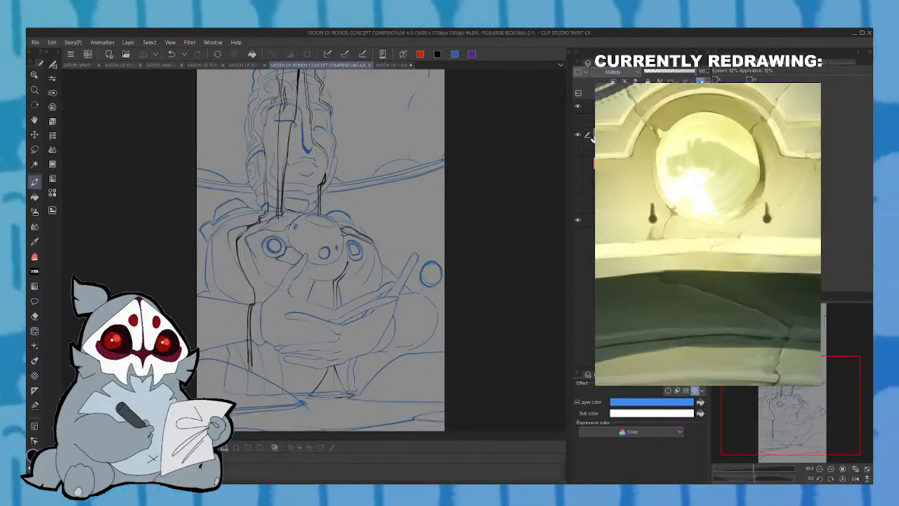
{"action": "left_click_drag", "start_coordinate": [803, 402], "coordinate": [798, 367]}
{"action": "mouse_move", "coordinate": [795, 408]}
{"action": "left_mouse_down"}
{"action": "mouse_move", "coordinate": [789, 394]}
{"action": "mouse_move", "coordinate": [799, 395]}
{"action": "left_mouse_up"}
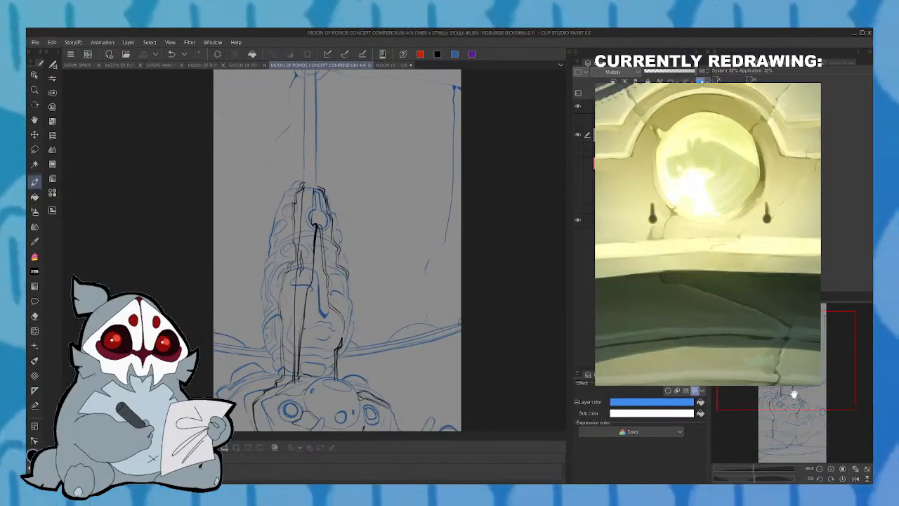
- Switch to the compendium's page 5/6 and examine its portrait panels and full-figure character sketch up close
{"action": "left_click", "coordinate": [245, 65]}
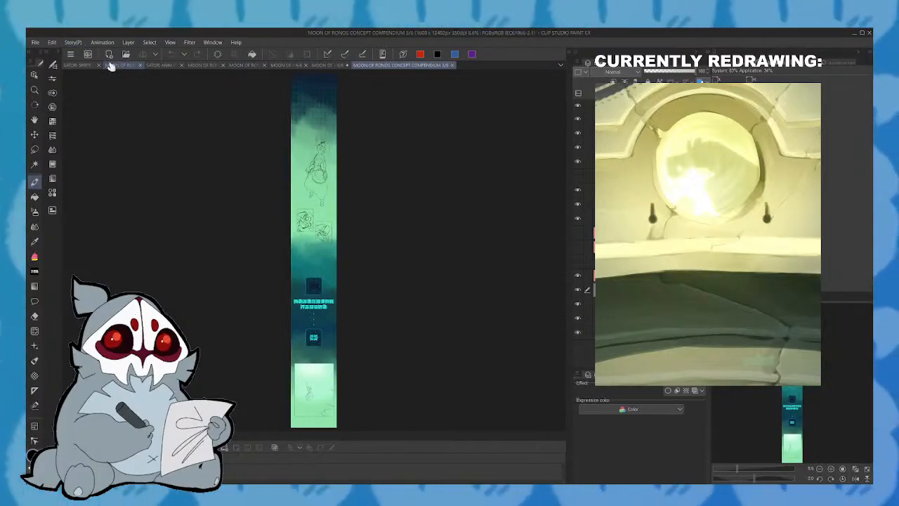
{"action": "left_click_drag", "start_coordinate": [736, 468], "coordinate": [769, 464]}
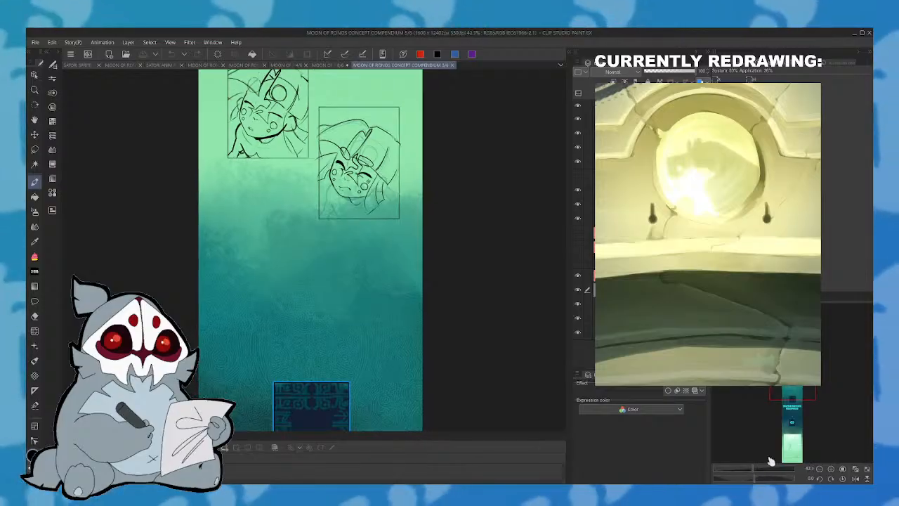
{"action": "left_click_drag", "start_coordinate": [797, 407], "coordinate": [789, 444]}
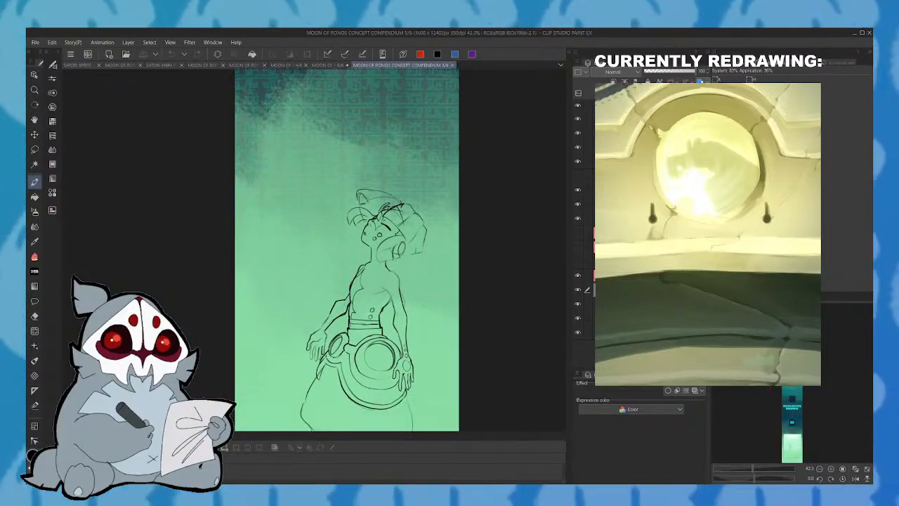
- Close page 5/6 and select the blue line-art layer over the statue on page 6/6
{"action": "left_click", "coordinate": [453, 65]}
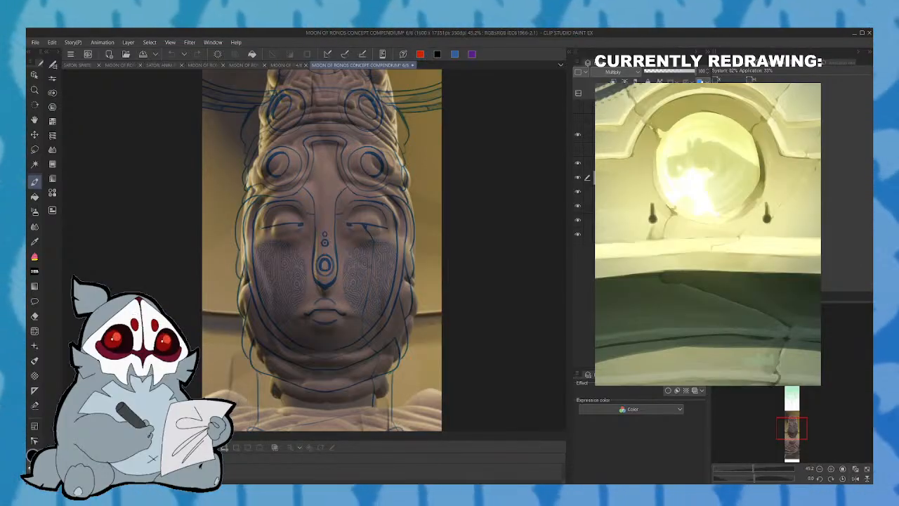
{"action": "left_click", "coordinate": [605, 149]}
{"action": "left_click", "coordinate": [602, 163]}
{"action": "left_click", "coordinate": [578, 163]}
{"action": "left_click", "coordinate": [579, 163]}
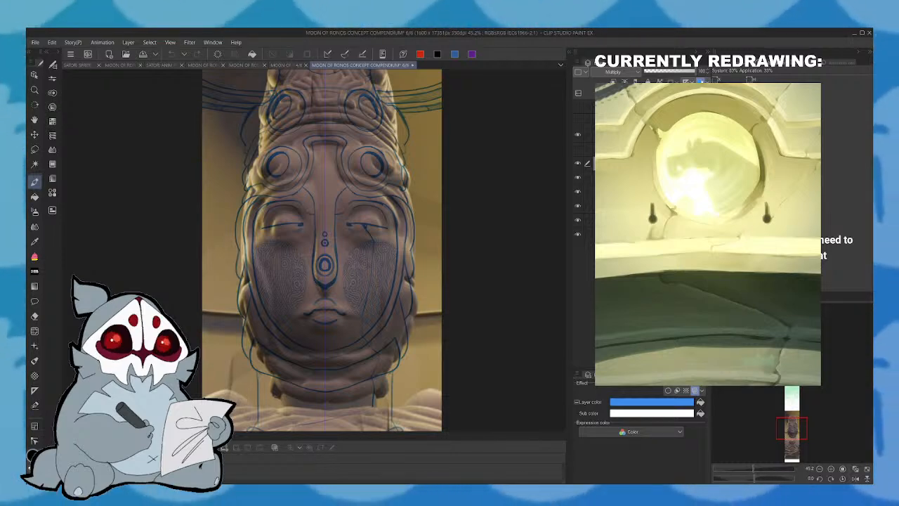
- Lasso the old blue line art over the statue's head and shoulders, clear it, and remove the selection
{"action": "left_click_drag", "start_coordinate": [759, 470], "coordinate": [754, 469]}
{"action": "mouse_move", "coordinate": [801, 421]}
{"action": "left_mouse_down"}
{"action": "mouse_move", "coordinate": [796, 450]}
{"action": "mouse_move", "coordinate": [796, 419]}
{"action": "left_mouse_up"}
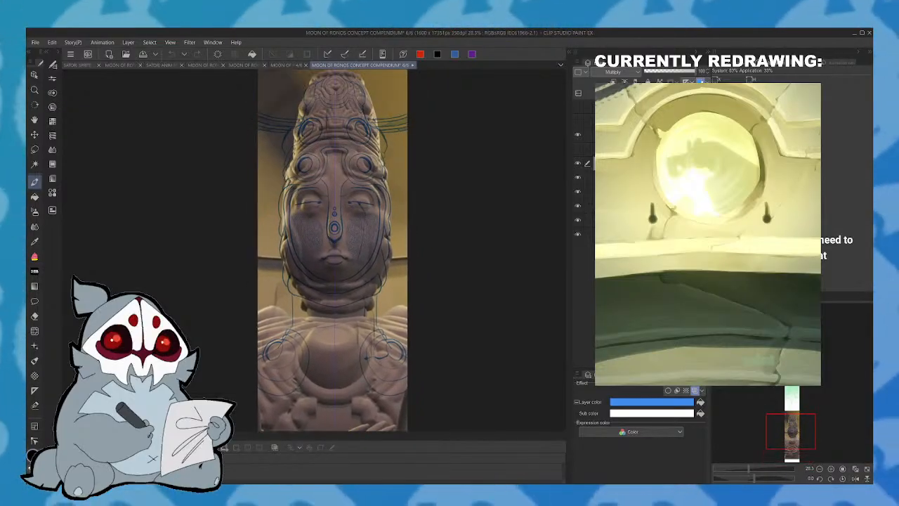
{"action": "left_click", "coordinate": [37, 151]}
{"action": "mouse_move", "coordinate": [243, 266]}
{"action": "left_mouse_down"}
{"action": "mouse_move", "coordinate": [288, 422]}
{"action": "mouse_move", "coordinate": [467, 351]}
{"action": "mouse_move", "coordinate": [365, 70]}
{"action": "mouse_move", "coordinate": [246, 95]}
{"action": "left_mouse_up"}
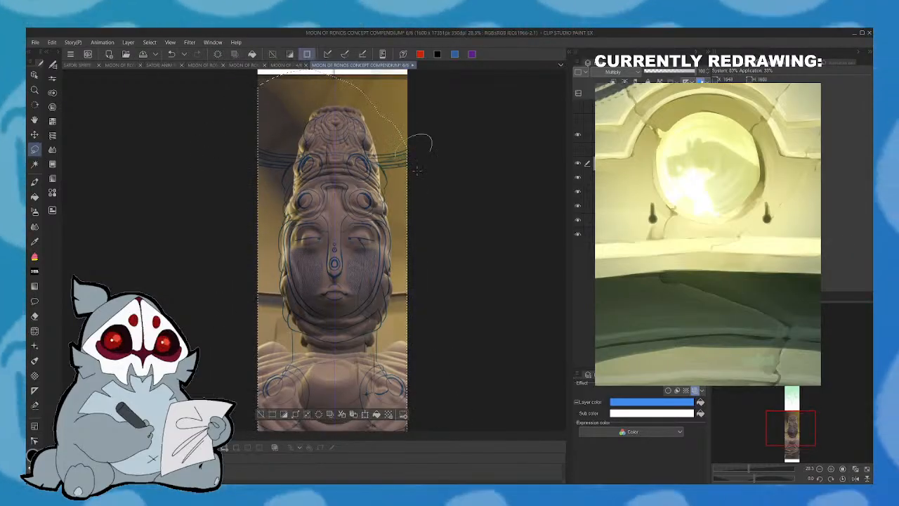
{"action": "left_click", "coordinate": [319, 415]}
{"action": "left_click", "coordinate": [261, 415]}
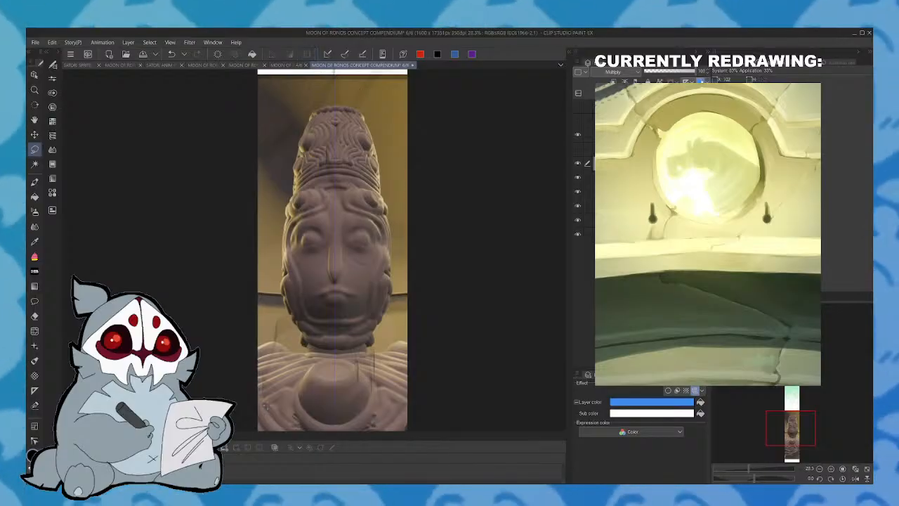
- Briefly show the hidden sketch layer to check it against the statue's crossed arms and base
{"action": "left_click", "coordinate": [803, 425]}
{"action": "mouse_move", "coordinate": [800, 423]}
{"action": "left_mouse_down"}
{"action": "mouse_move", "coordinate": [786, 434]}
{"action": "mouse_move", "coordinate": [791, 427]}
{"action": "left_mouse_up"}
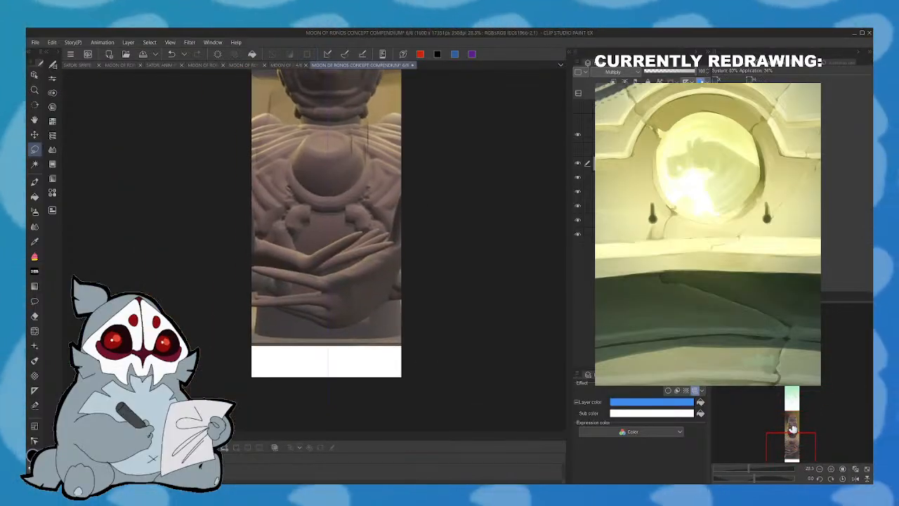
{"action": "left_click", "coordinate": [579, 149]}
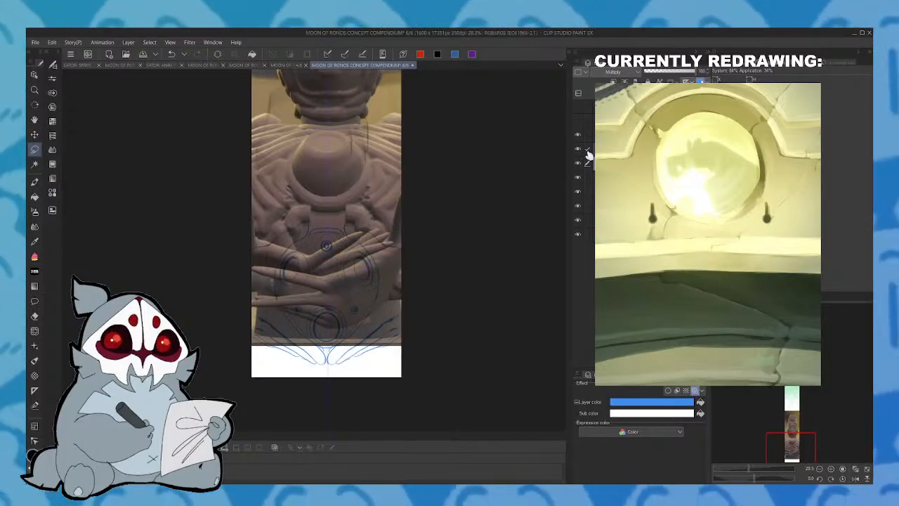
{"action": "left_click", "coordinate": [578, 149]}
{"action": "left_click", "coordinate": [587, 149]}
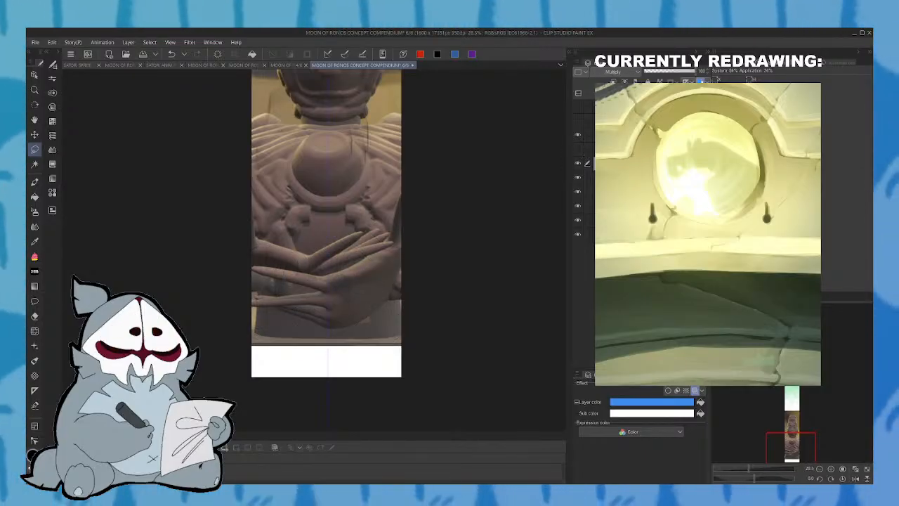
- Tint the statue reference layer with the blue layer color and hide the layer directly beneath it
{"action": "left_click", "coordinate": [753, 469]}
{"action": "left_click_drag", "start_coordinate": [791, 443], "coordinate": [791, 426]}
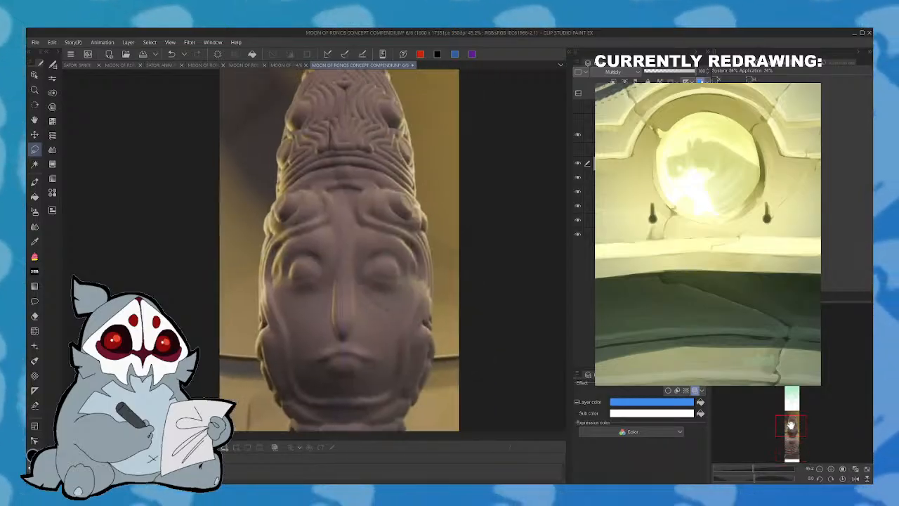
{"action": "left_click", "coordinate": [632, 178]}
{"action": "left_click", "coordinate": [632, 192]}
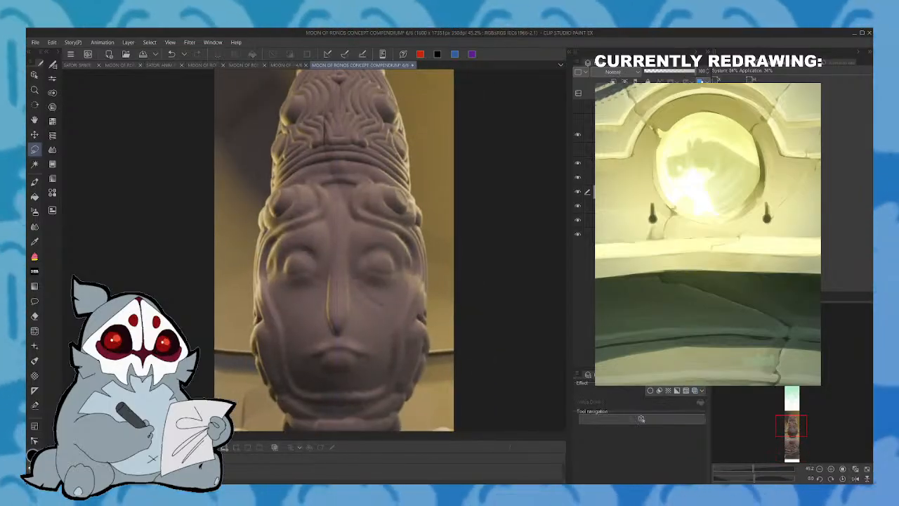
{"action": "left_click", "coordinate": [702, 81]}
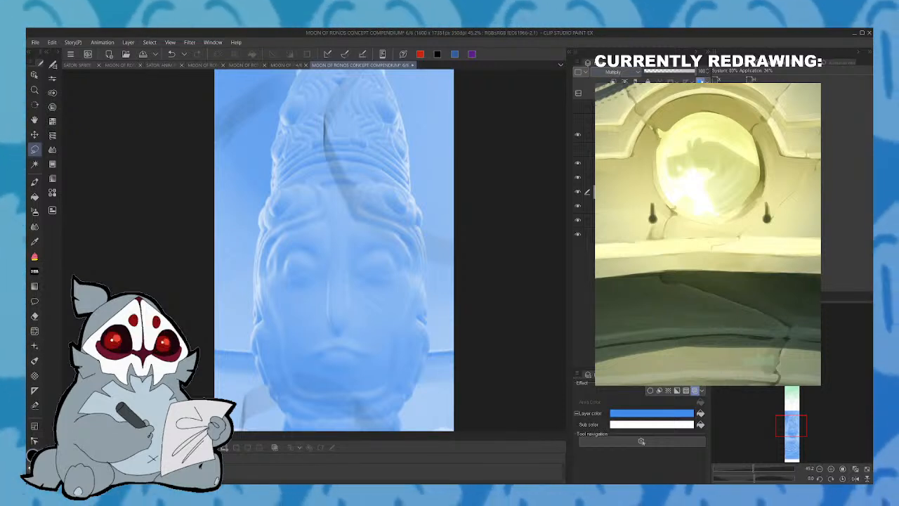
{"action": "left_click", "coordinate": [579, 208]}
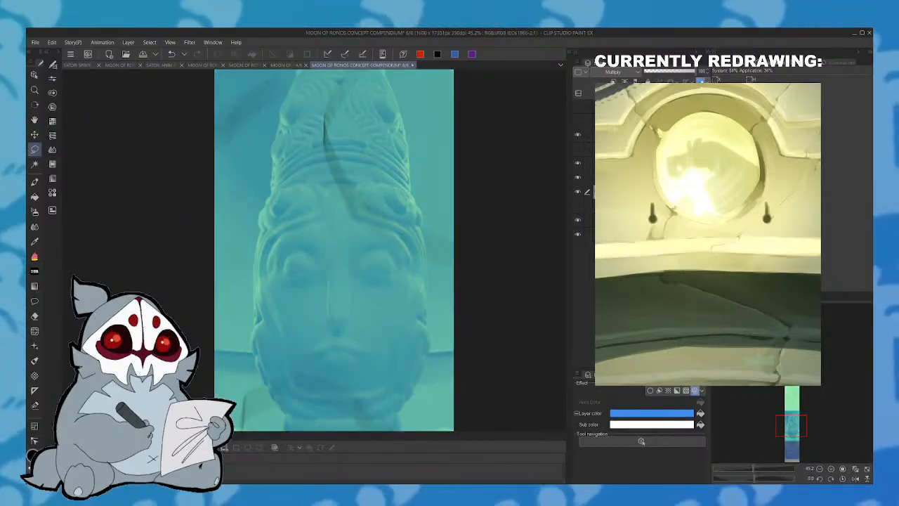
- Select the line layer with the pen for inking the face, and consult the statue sketch on page 4/6
{"action": "left_click", "coordinate": [594, 177]}
{"action": "left_click", "coordinate": [35, 181]}
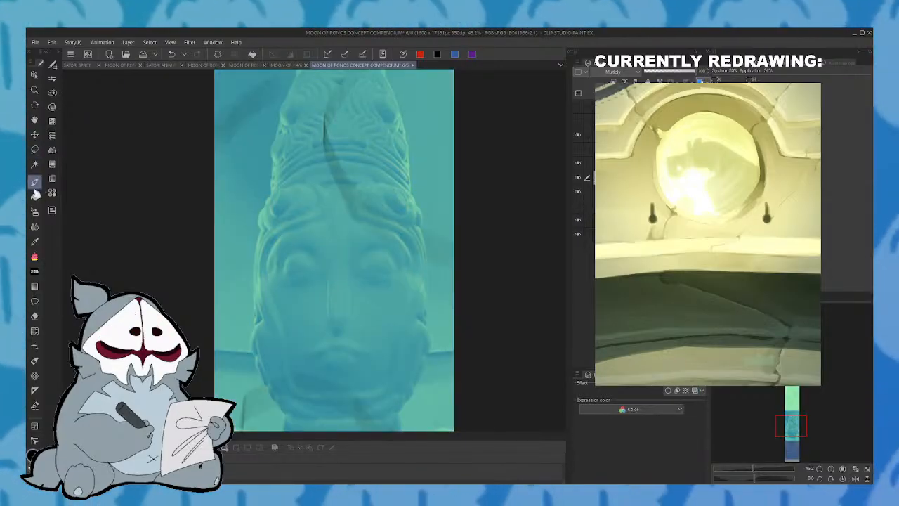
{"action": "mouse_move", "coordinate": [793, 427]}
{"action": "left_mouse_down"}
{"action": "mouse_move", "coordinate": [791, 397]}
{"action": "mouse_move", "coordinate": [791, 420]}
{"action": "mouse_move", "coordinate": [805, 419]}
{"action": "left_mouse_up"}
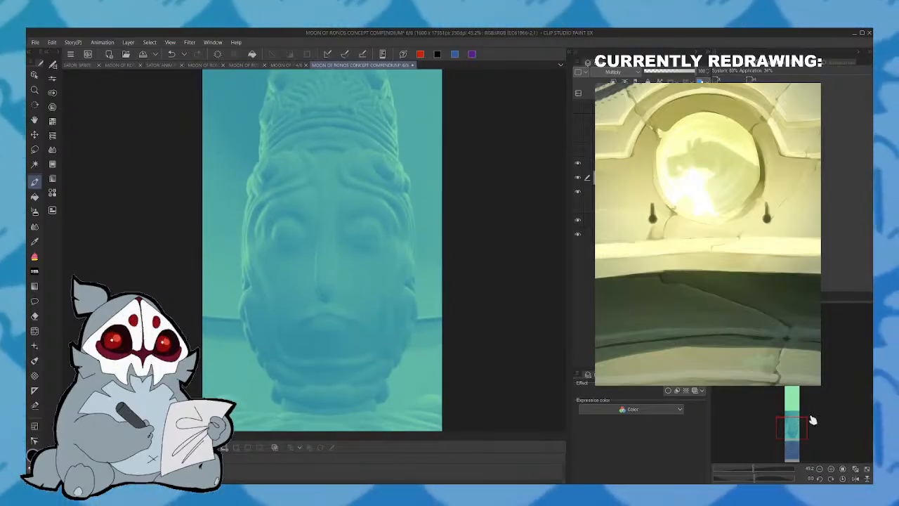
{"action": "left_click", "coordinate": [288, 65]}
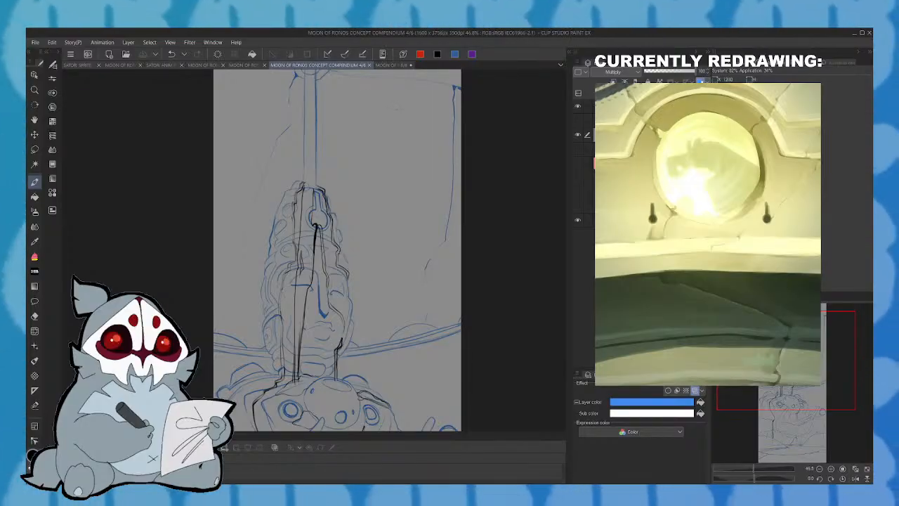
{"action": "left_click", "coordinate": [395, 64]}
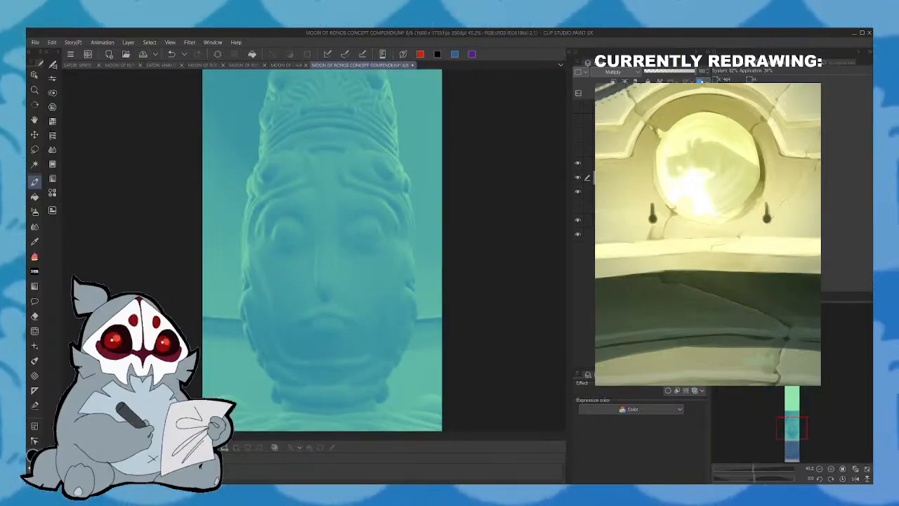
- Undo the trial eye stroke and place a vertical symmetry ruler along the centre of the statue's face
{"action": "left_click_drag", "start_coordinate": [271, 241], "coordinate": [300, 233]}
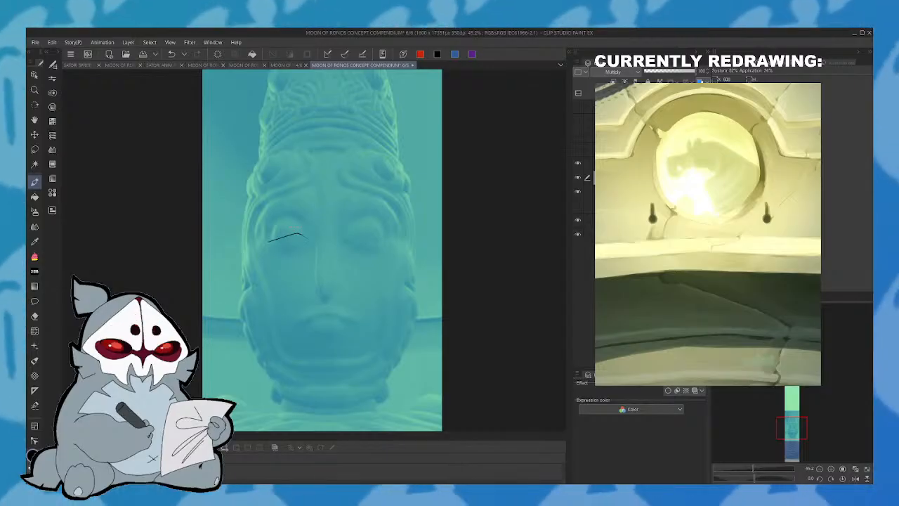
{"action": "left_click", "coordinate": [172, 55]}
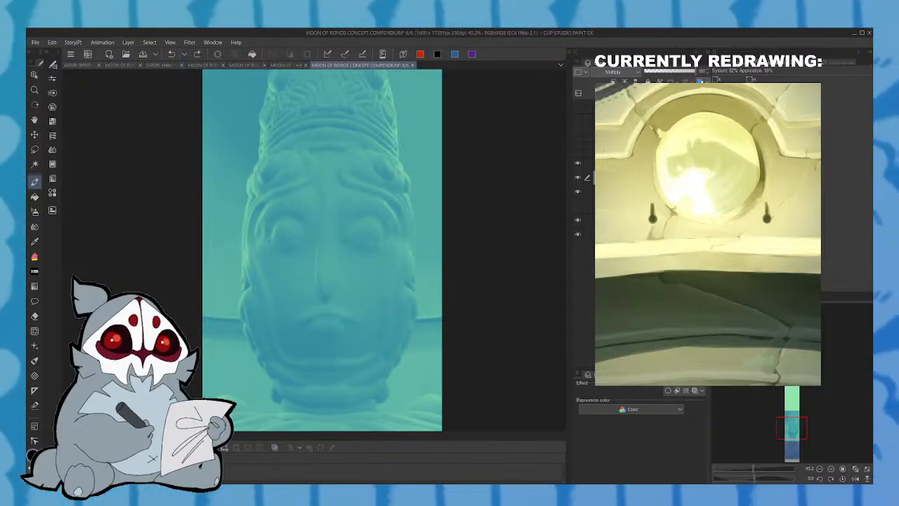
{"action": "left_click", "coordinate": [34, 390]}
{"action": "left_click_drag", "start_coordinate": [320, 155], "coordinate": [324, 149]}
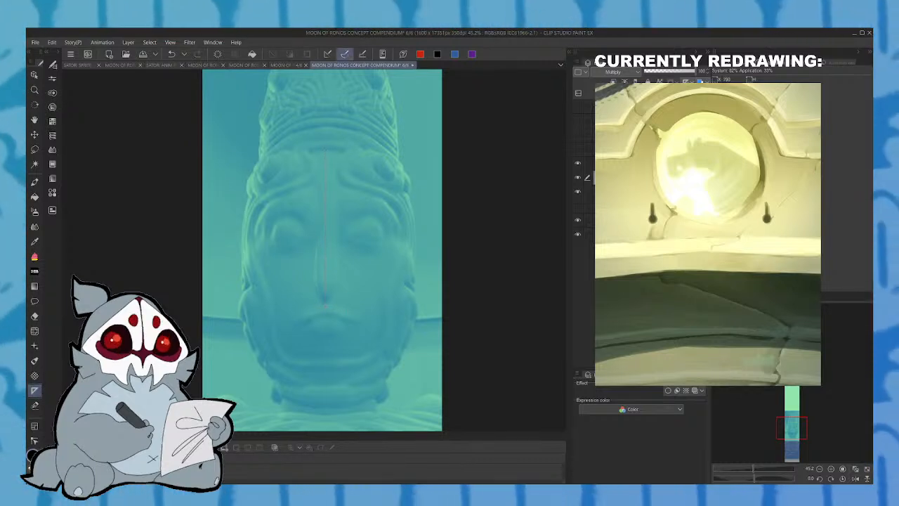
- Draw the mirrored closed eyes with lash lines, dark inner corners and arched upper eyelids, using page 4/6 as reference
{"action": "left_click_drag", "start_coordinate": [271, 242], "coordinate": [309, 242]}
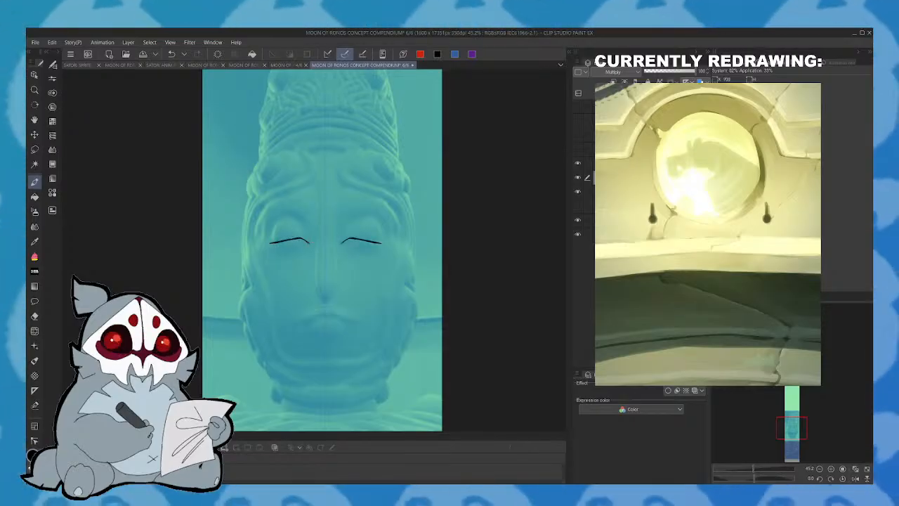
{"action": "left_click_drag", "start_coordinate": [301, 241], "coordinate": [305, 208]}
{"action": "left_click", "coordinate": [171, 54]}
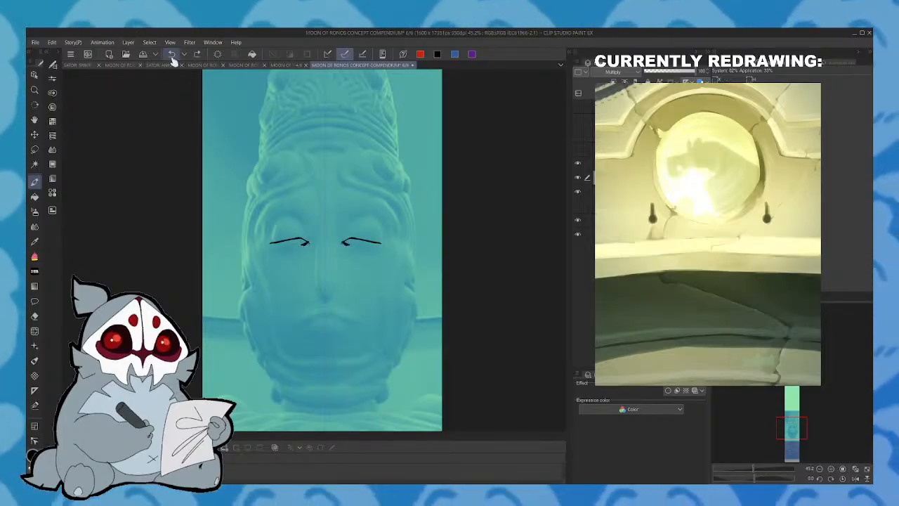
{"action": "left_click", "coordinate": [300, 65]}
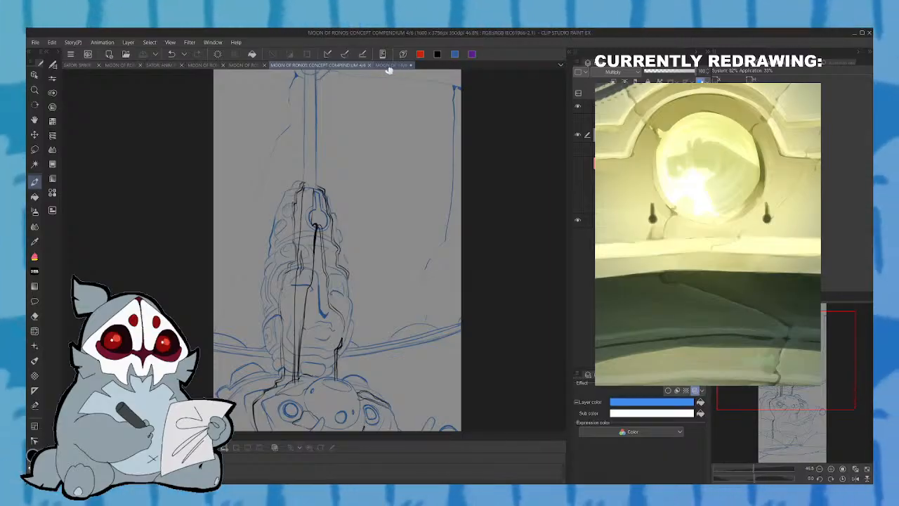
{"action": "left_click", "coordinate": [387, 66]}
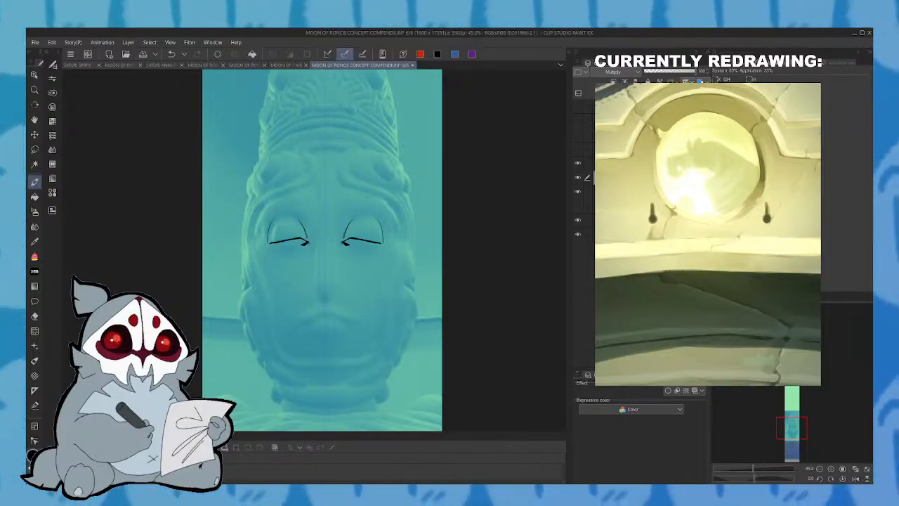
- Draw the mirrored mouth line and the angular upper-lip contour, checking page 4/6 and undoing the trial lower-lip curve
{"action": "left_click", "coordinate": [300, 66]}
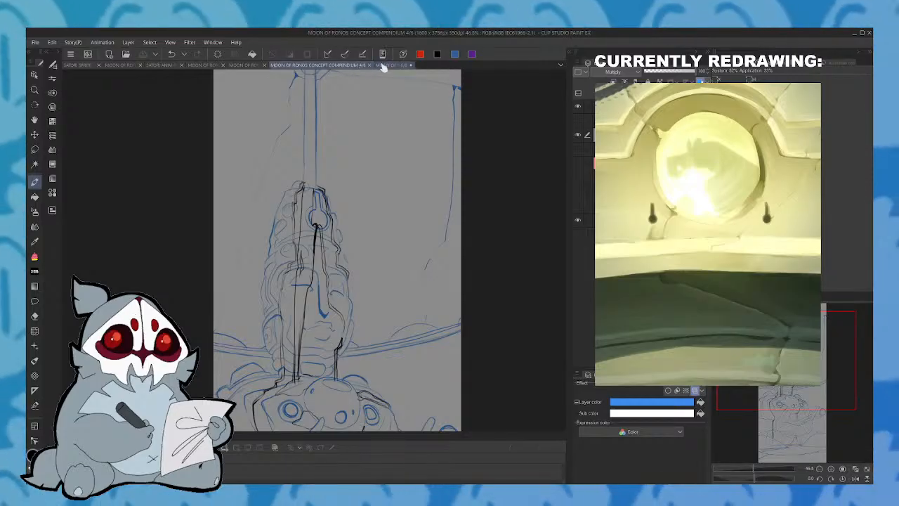
{"action": "left_click", "coordinate": [382, 65]}
{"action": "left_click_drag", "start_coordinate": [288, 324], "coordinate": [363, 324]}
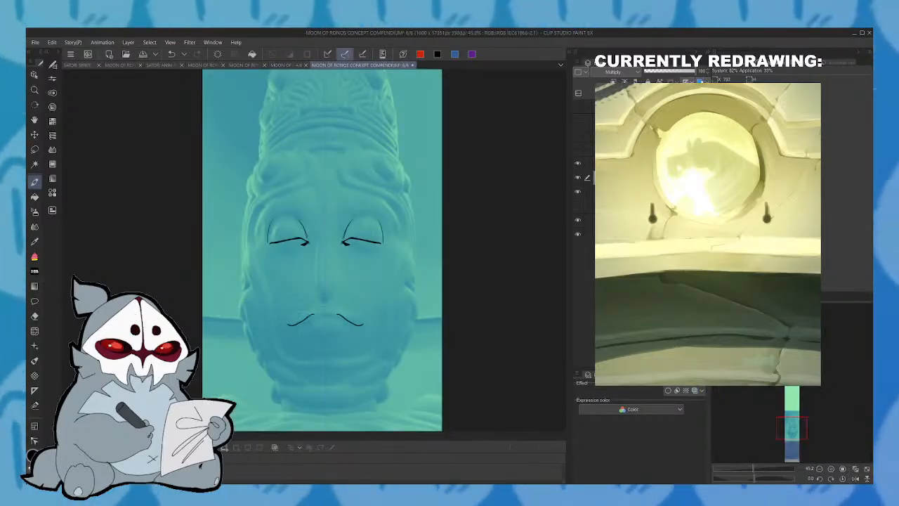
{"action": "mouse_move", "coordinate": [303, 308]}
{"action": "left_mouse_down"}
{"action": "mouse_move", "coordinate": [347, 308]}
{"action": "mouse_move", "coordinate": [344, 319]}
{"action": "mouse_move", "coordinate": [325, 306]}
{"action": "mouse_move", "coordinate": [304, 320]}
{"action": "mouse_move", "coordinate": [342, 332]}
{"action": "left_mouse_up"}
{"action": "key", "text": "ctrl+z"}
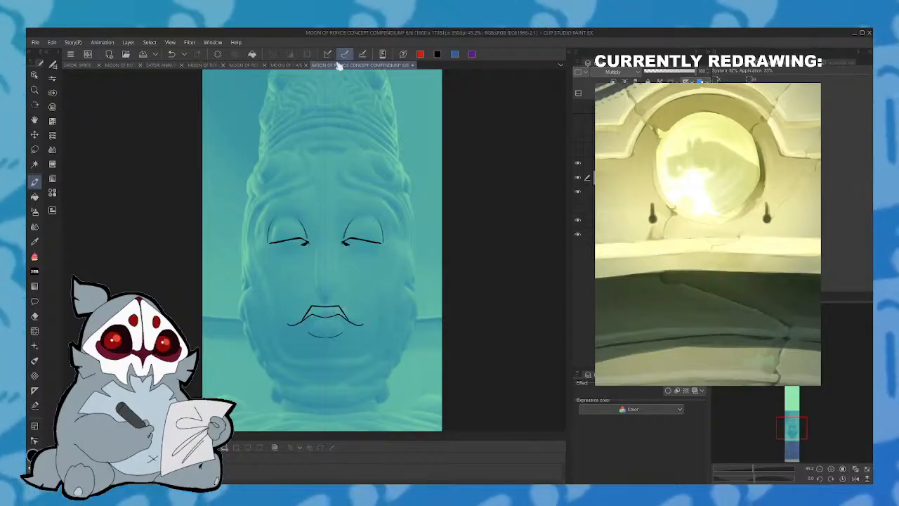
- Redraw the upper lip with a rounder contour and add a short lower-lip line beneath the mouth
{"action": "left_click", "coordinate": [298, 66]}
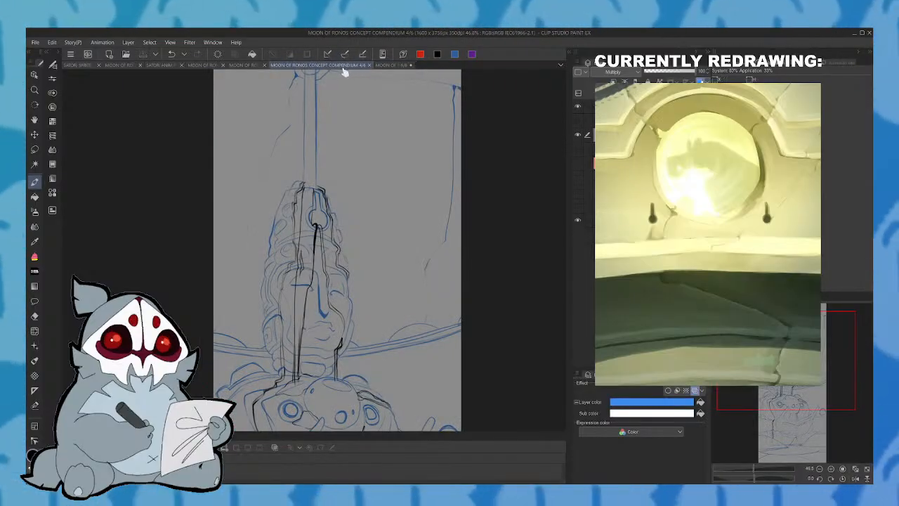
{"action": "left_click", "coordinate": [387, 65]}
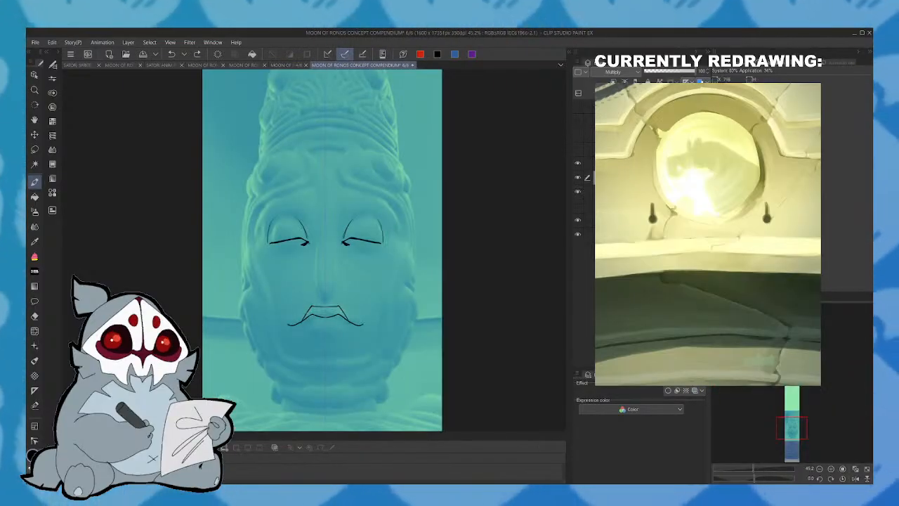
{"action": "key", "text": "ctrl+z"}
{"action": "left_click_drag", "start_coordinate": [307, 313], "coordinate": [326, 305]}
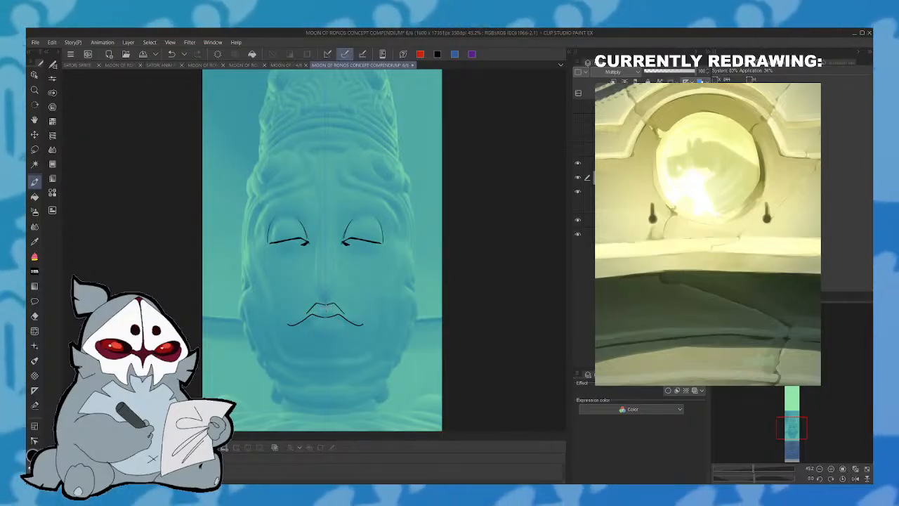
{"action": "key", "text": "ctrl+z"}
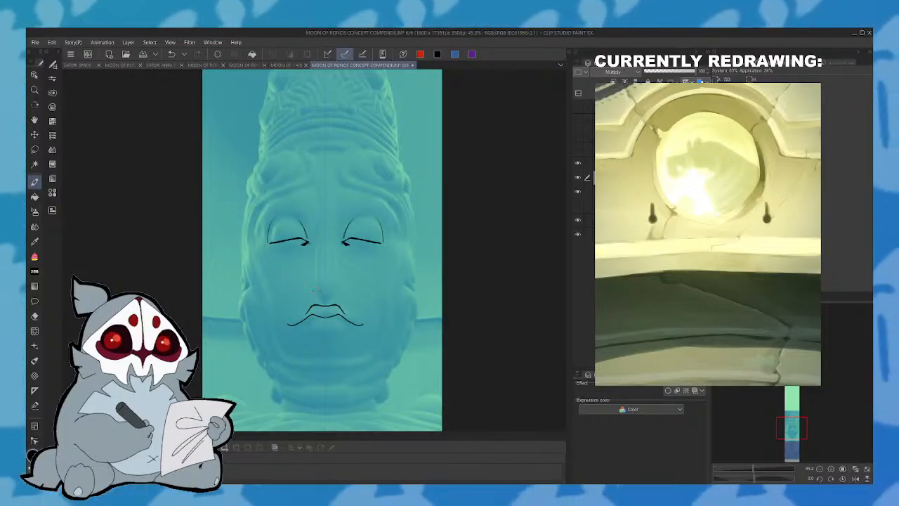
{"action": "left_click_drag", "start_coordinate": [310, 333], "coordinate": [343, 333]}
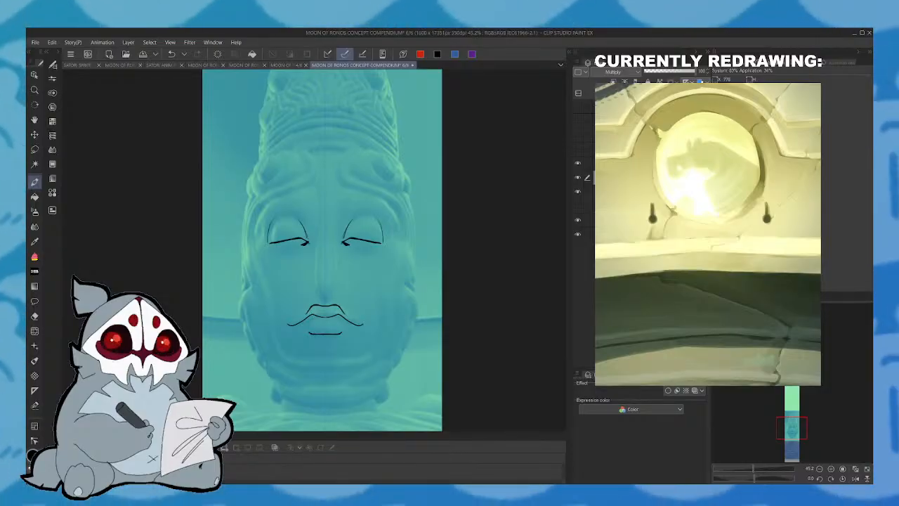
- Draw mirrored tilted ovals on the brow knobs above the eyes and bring up the reference image
{"action": "left_click", "coordinate": [293, 65]}
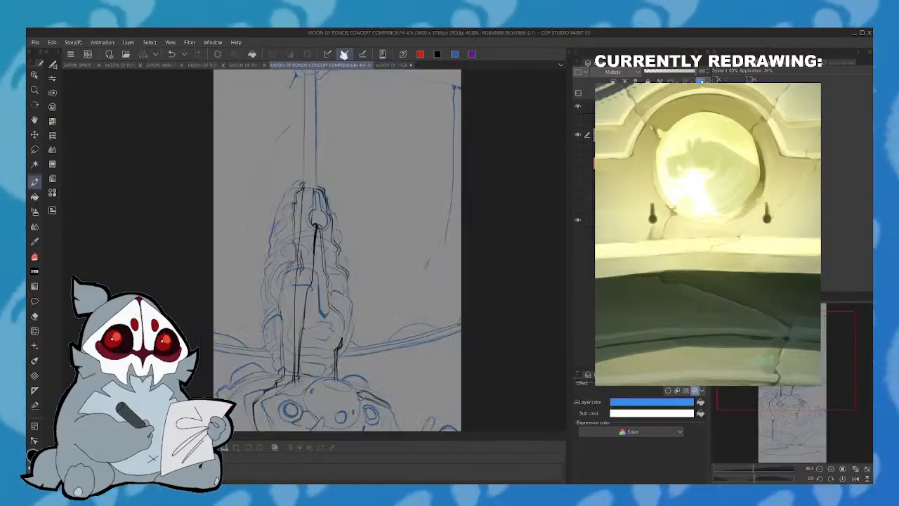
{"action": "left_click", "coordinate": [393, 66]}
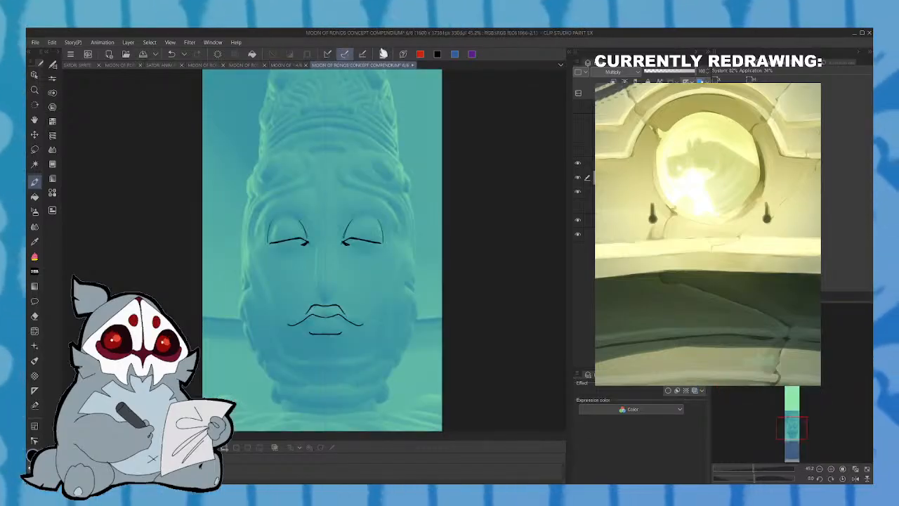
{"action": "mouse_move", "coordinate": [272, 156]}
{"action": "left_mouse_down"}
{"action": "mouse_move", "coordinate": [259, 179]}
{"action": "mouse_move", "coordinate": [282, 169]}
{"action": "mouse_move", "coordinate": [273, 155]}
{"action": "left_mouse_up"}
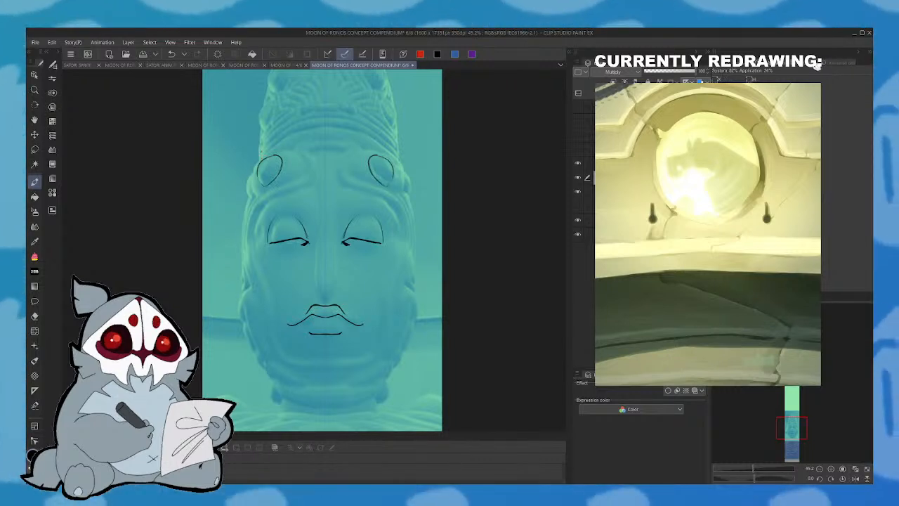
{"action": "left_click", "coordinate": [843, 64]}
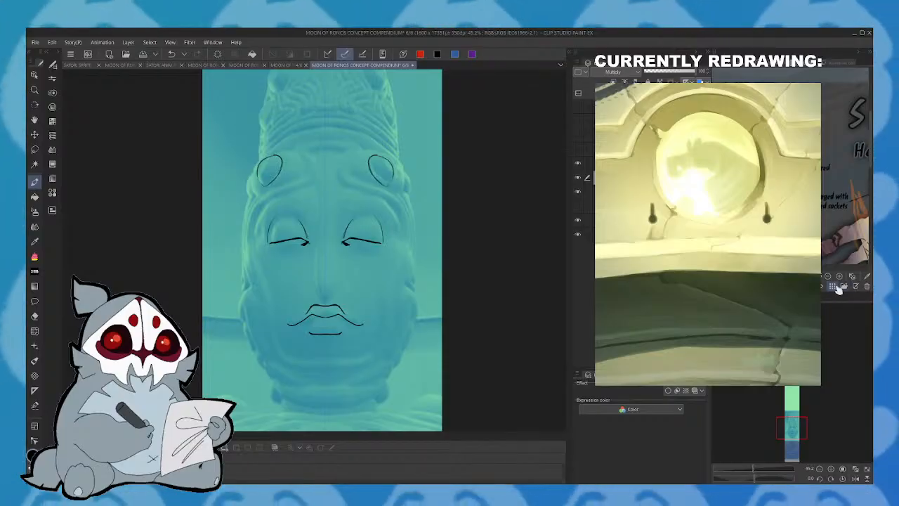
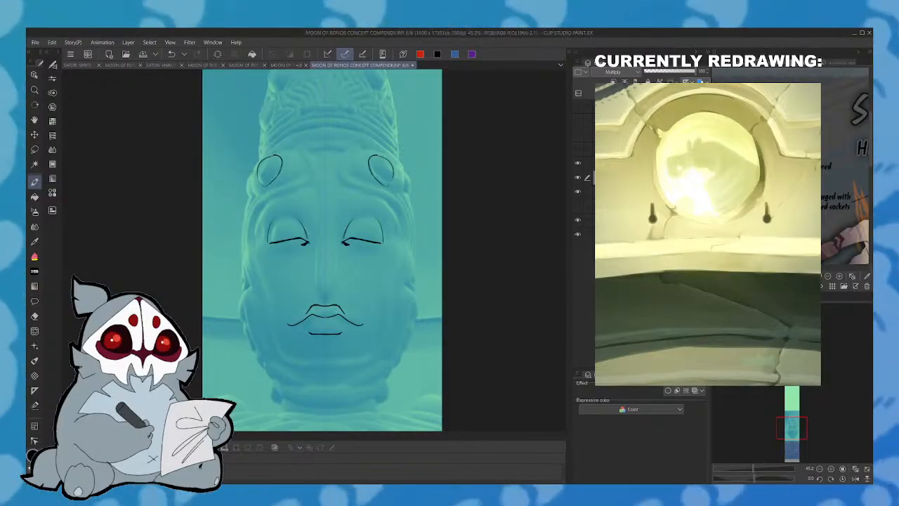
- Draw the mirrored nose outline with straight sides and a pointed tip, using the page 4/6 sketch as reference
{"action": "left_click", "coordinate": [285, 65]}
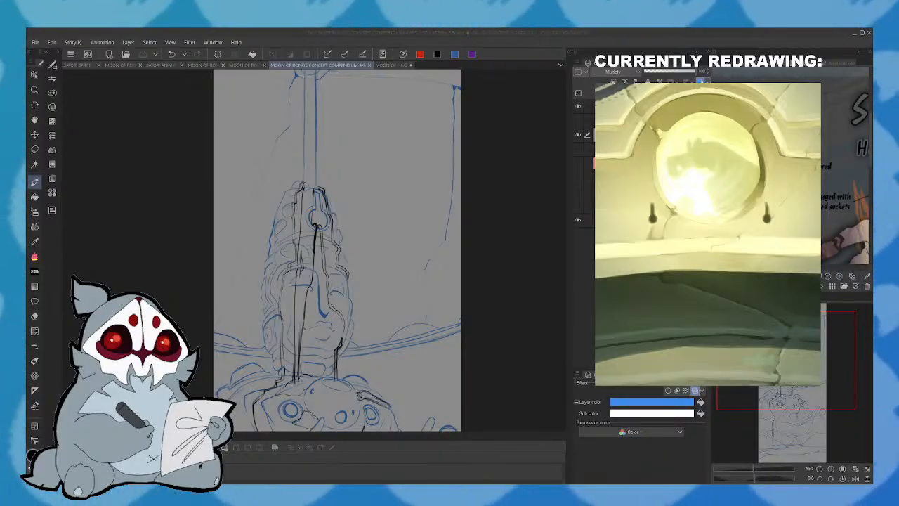
{"action": "left_click", "coordinate": [404, 65]}
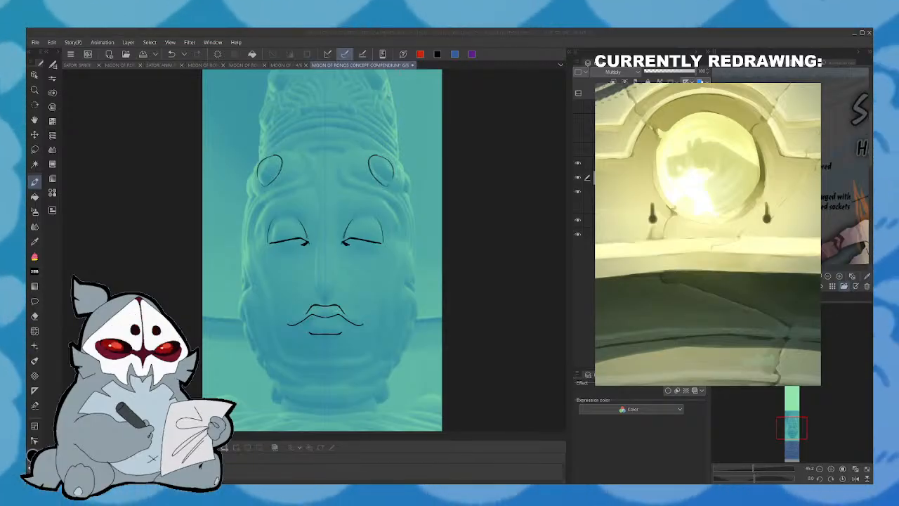
{"action": "double_click", "coordinate": [128, 102]}
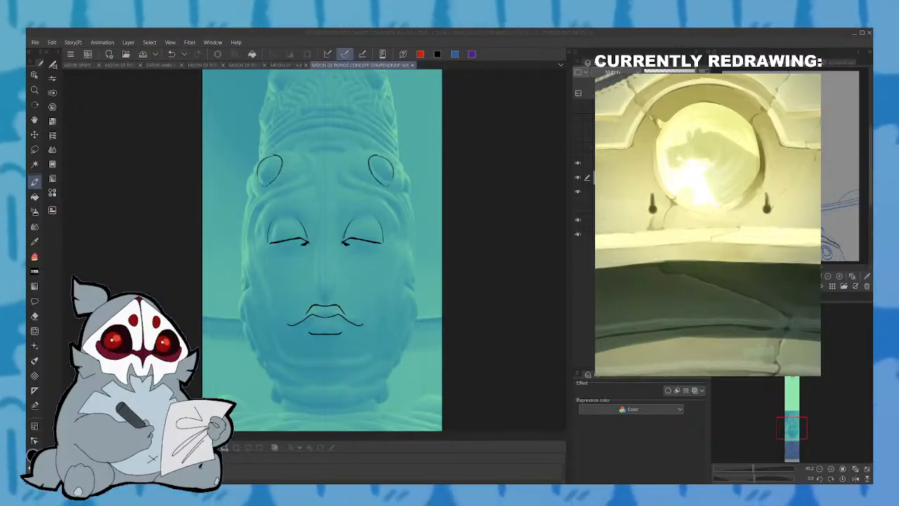
{"action": "left_click_drag", "start_coordinate": [792, 428], "coordinate": [793, 420]}
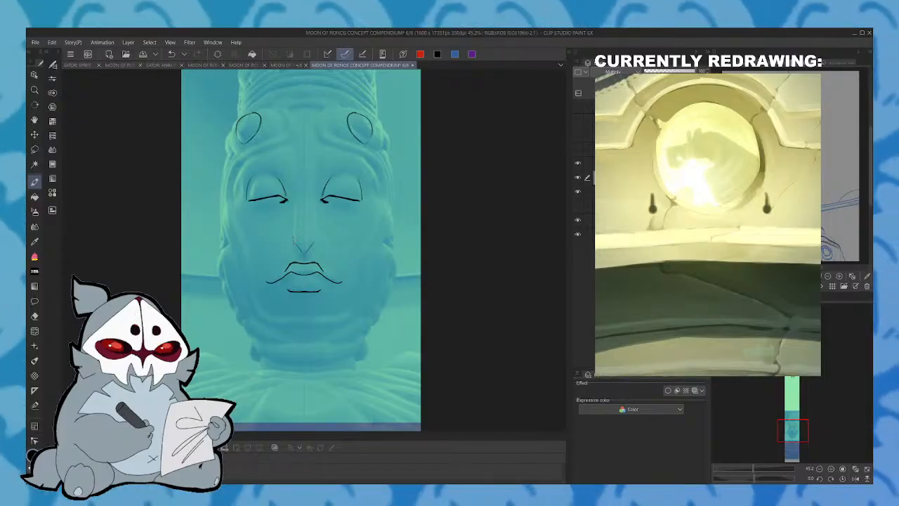
{"action": "left_click_drag", "start_coordinate": [293, 192], "coordinate": [294, 236]}
{"action": "left_click_drag", "start_coordinate": [317, 185], "coordinate": [315, 242]}
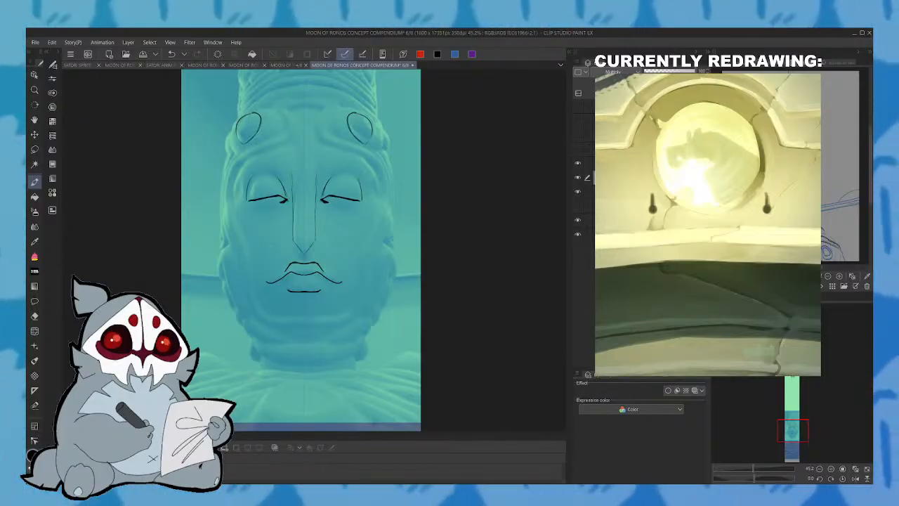
{"action": "mouse_move", "coordinate": [265, 185]}
{"action": "left_mouse_down"}
{"action": "mouse_move", "coordinate": [301, 248]}
{"action": "mouse_move", "coordinate": [285, 221]}
{"action": "left_mouse_up"}
{"action": "key", "text": "ctrl+z"}
{"action": "key", "text": "ctrl+z"}
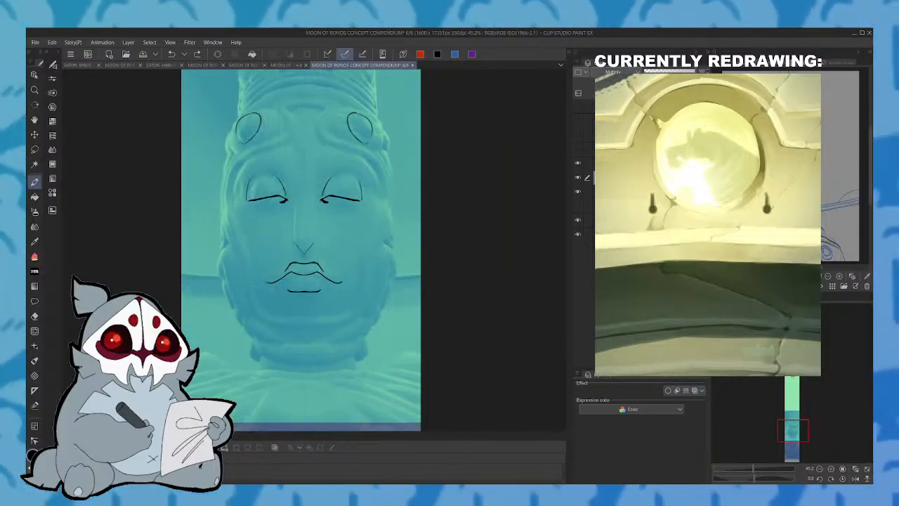
{"action": "key", "text": "ctrl+y"}
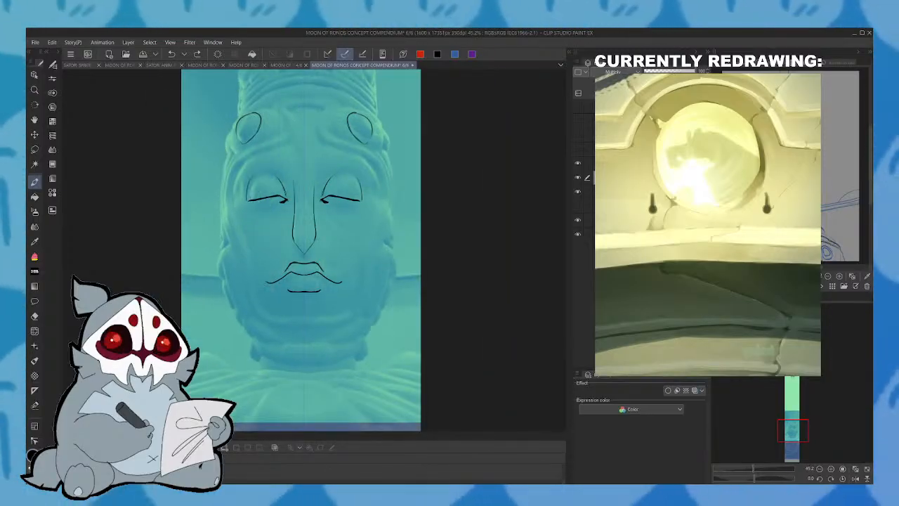
{"action": "mouse_move", "coordinate": [294, 186]}
{"action": "left_mouse_down"}
{"action": "mouse_move", "coordinate": [282, 161]}
{"action": "mouse_move", "coordinate": [251, 159]}
{"action": "mouse_move", "coordinate": [232, 181]}
{"action": "left_mouse_up"}
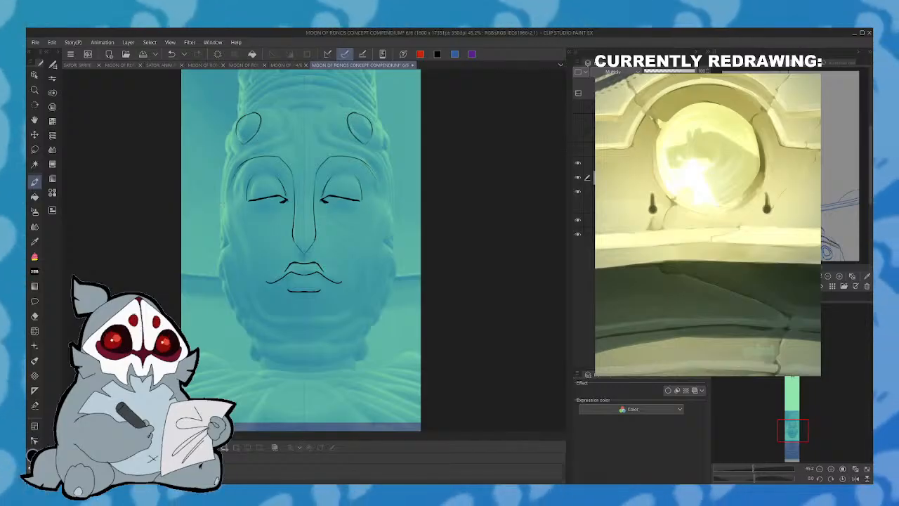
{"action": "key", "text": "ctrl+z"}
{"action": "mouse_move", "coordinate": [292, 172]}
{"action": "left_mouse_down"}
{"action": "mouse_move", "coordinate": [246, 172]}
{"action": "mouse_move", "coordinate": [233, 193]}
{"action": "left_mouse_up"}
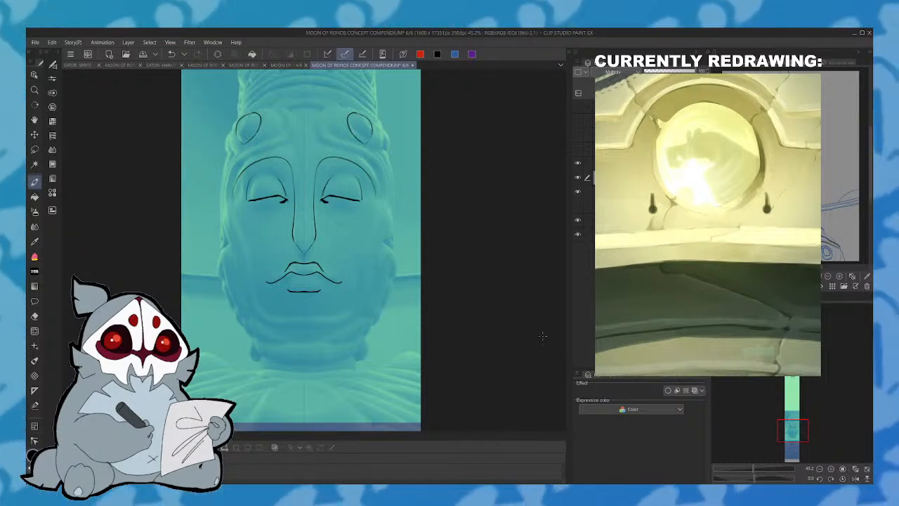
{"action": "key", "text": "ctrl+z"}
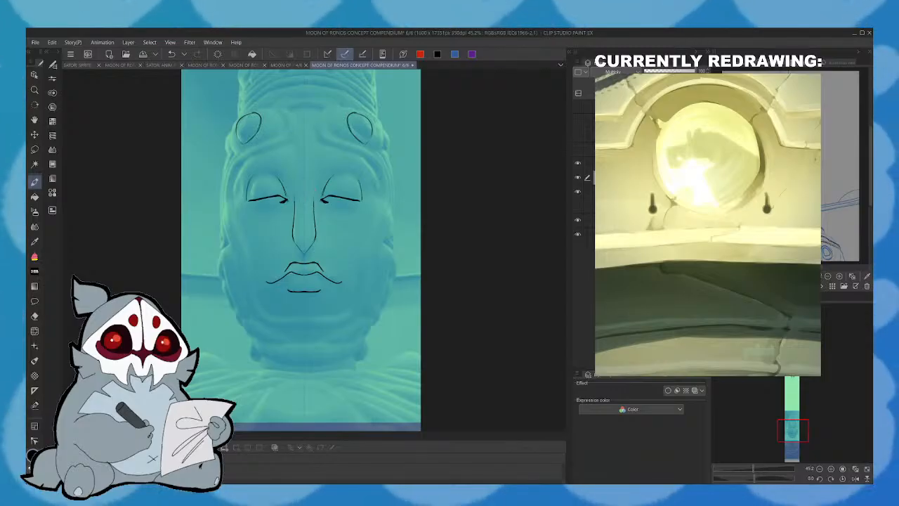
{"action": "left_click_drag", "start_coordinate": [294, 202], "coordinate": [289, 165]}
{"action": "left_click_drag", "start_coordinate": [233, 169], "coordinate": [347, 158]}
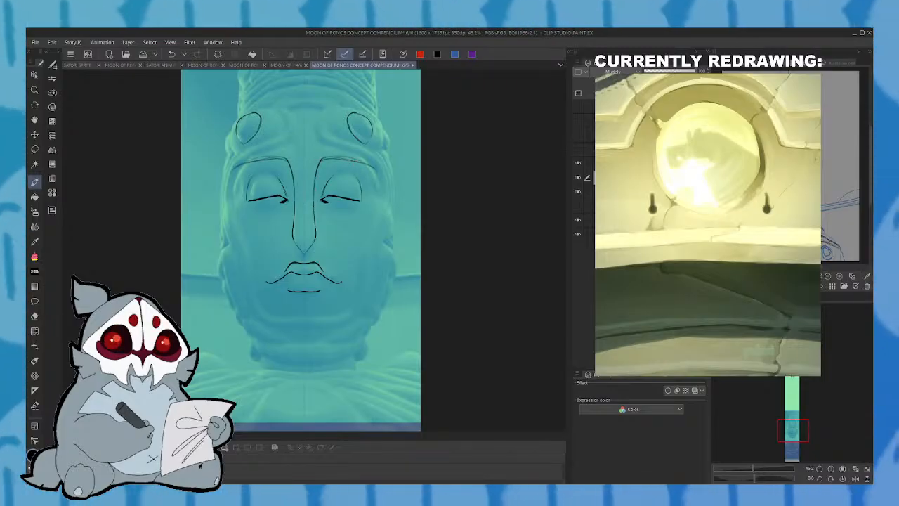
{"action": "key", "text": "ctrl+z"}
{"action": "key", "text": "ctrl+z"}
{"action": "key", "text": "ctrl+z"}
- Draw mirrored brow arches running from the nose bridge over the eyes and down past their outer corners
{"action": "mouse_move", "coordinate": [294, 202]}
{"action": "left_mouse_down"}
{"action": "mouse_move", "coordinate": [292, 169]}
{"action": "mouse_move", "coordinate": [336, 158]}
{"action": "mouse_move", "coordinate": [376, 173]}
{"action": "mouse_move", "coordinate": [322, 163]}
{"action": "left_mouse_up"}
{"action": "key", "text": "ctrl+z"}
{"action": "key", "text": "ctrl+z"}
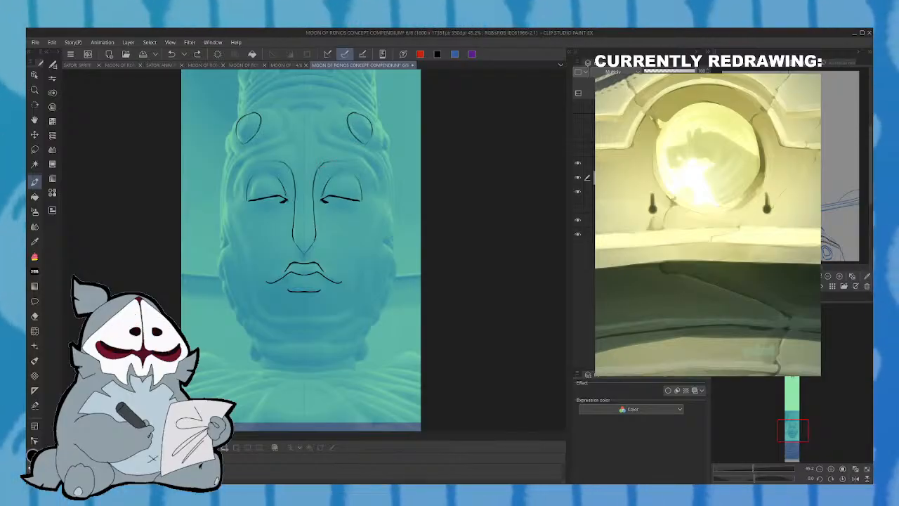
{"action": "mouse_move", "coordinate": [378, 172]}
{"action": "left_mouse_down"}
{"action": "mouse_move", "coordinate": [323, 162]}
{"action": "mouse_move", "coordinate": [359, 166]}
{"action": "left_mouse_up"}
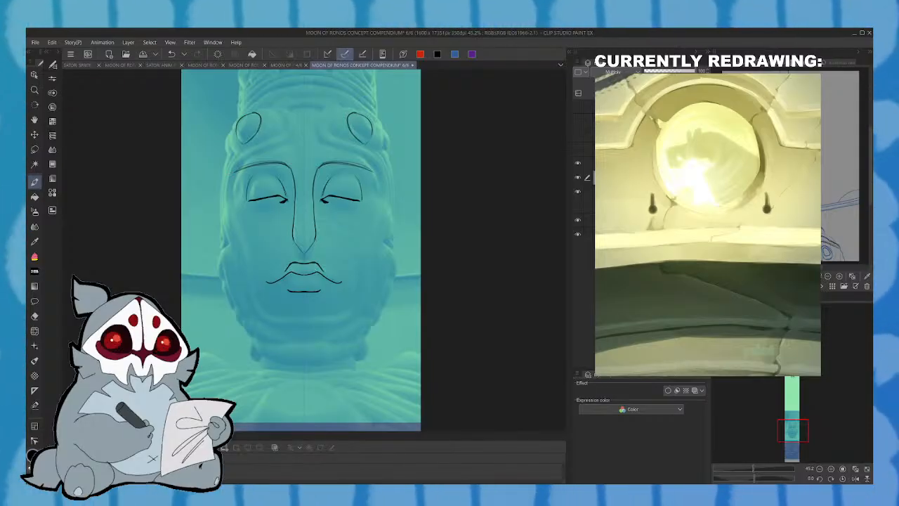
{"action": "left_click_drag", "start_coordinate": [374, 171], "coordinate": [376, 202]}
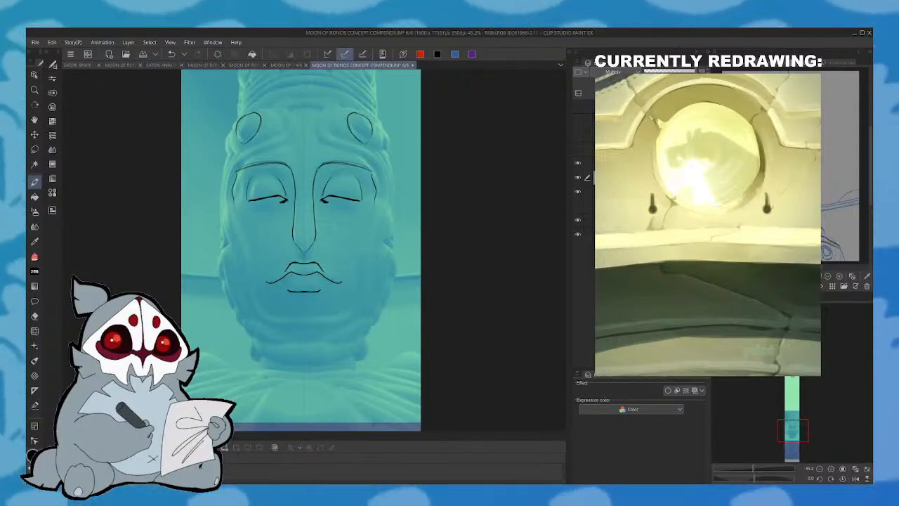
{"action": "left_click", "coordinate": [172, 55]}
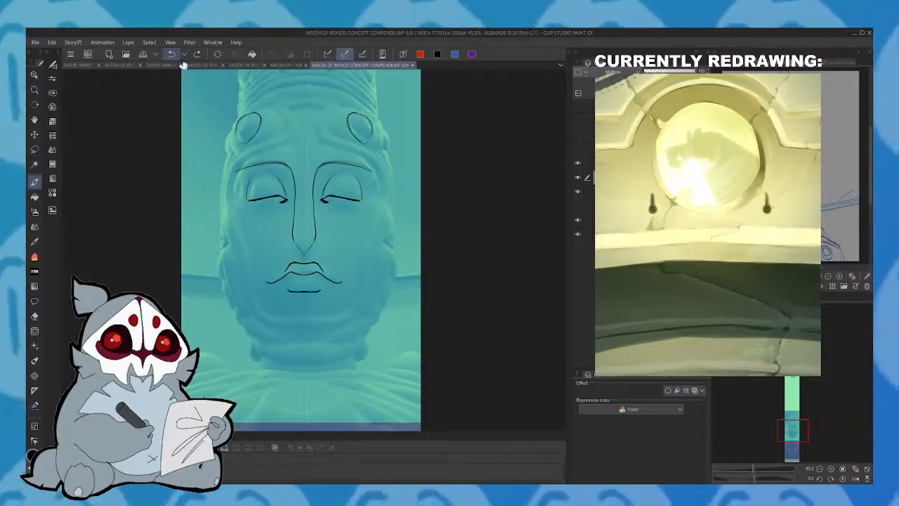
{"action": "key", "text": "ctrl+y"}
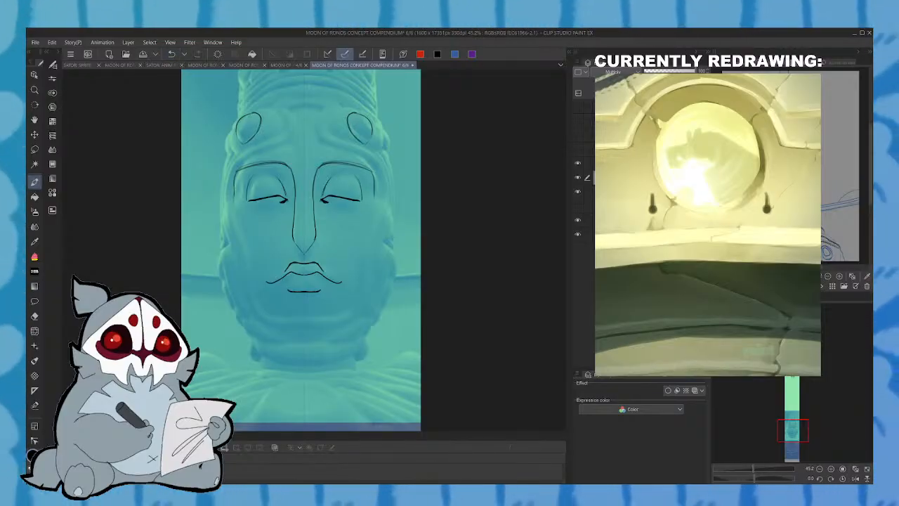
- Draw mirrored S-curved bands on the forehead, wrapping around the brow knobs and sweeping down outside the brow arches
{"action": "mouse_move", "coordinate": [229, 204]}
{"action": "left_mouse_down"}
{"action": "mouse_move", "coordinate": [234, 166]}
{"action": "mouse_move", "coordinate": [278, 140]}
{"action": "mouse_move", "coordinate": [279, 112]}
{"action": "mouse_move", "coordinate": [296, 119]}
{"action": "mouse_move", "coordinate": [283, 148]}
{"action": "mouse_move", "coordinate": [235, 173]}
{"action": "left_mouse_up"}
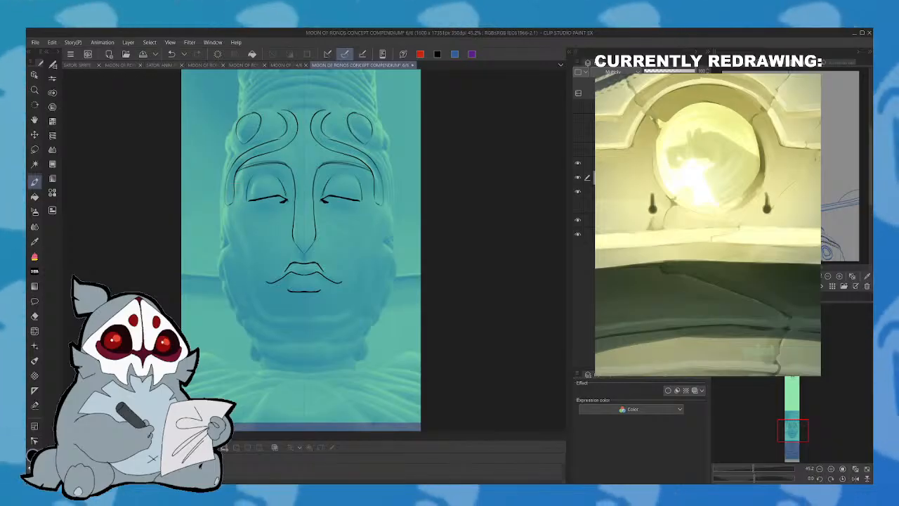
{"action": "mouse_move", "coordinate": [247, 166]}
{"action": "left_mouse_down"}
{"action": "mouse_move", "coordinate": [240, 170]}
{"action": "mouse_move", "coordinate": [268, 161]}
{"action": "left_mouse_up"}
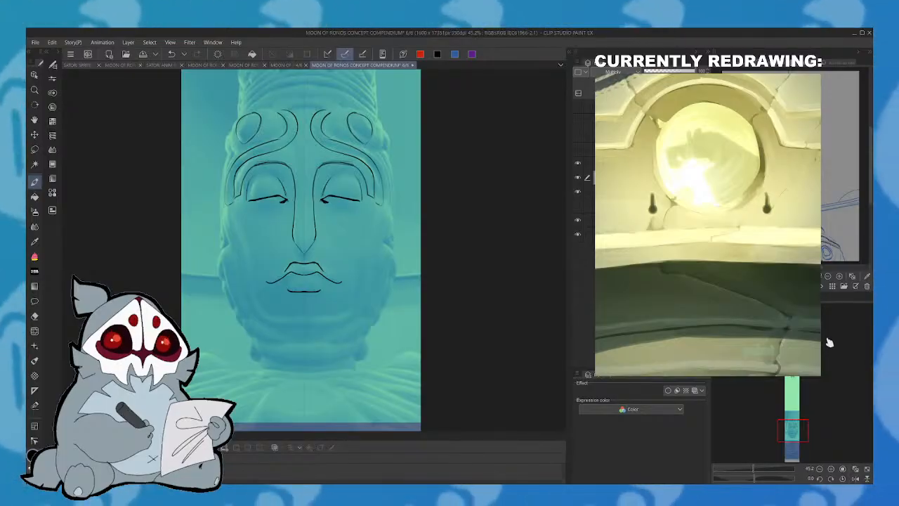
{"action": "left_click_drag", "start_coordinate": [804, 423], "coordinate": [802, 412]}
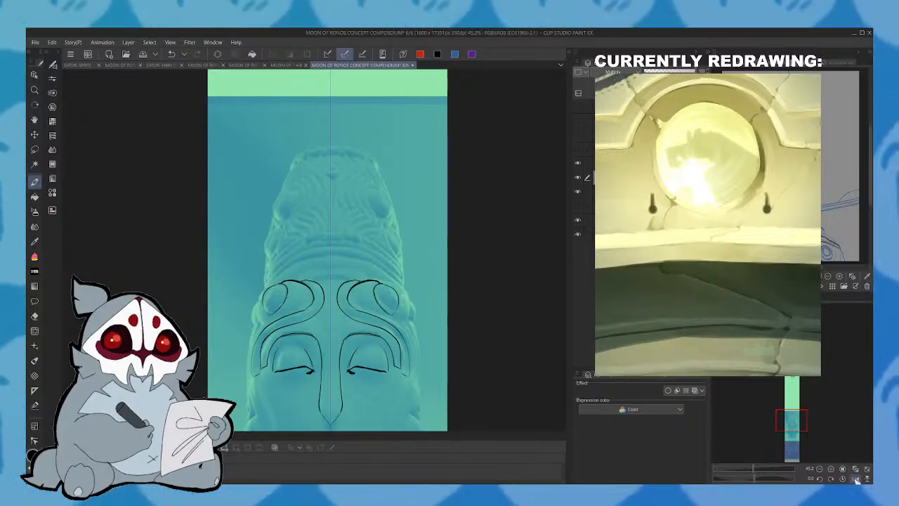
- Add small inner contours to the brow knobs, checking them in the flipped view, and bridge the forehead bands with a short central line
{"action": "left_click", "coordinate": [855, 479]}
{"action": "left_click_drag", "start_coordinate": [365, 302], "coordinate": [367, 327]}
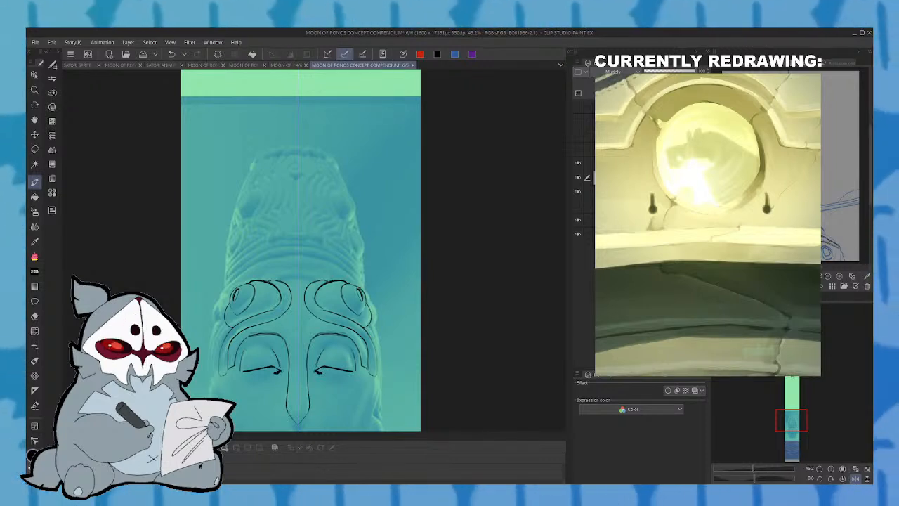
{"action": "left_click", "coordinate": [855, 478]}
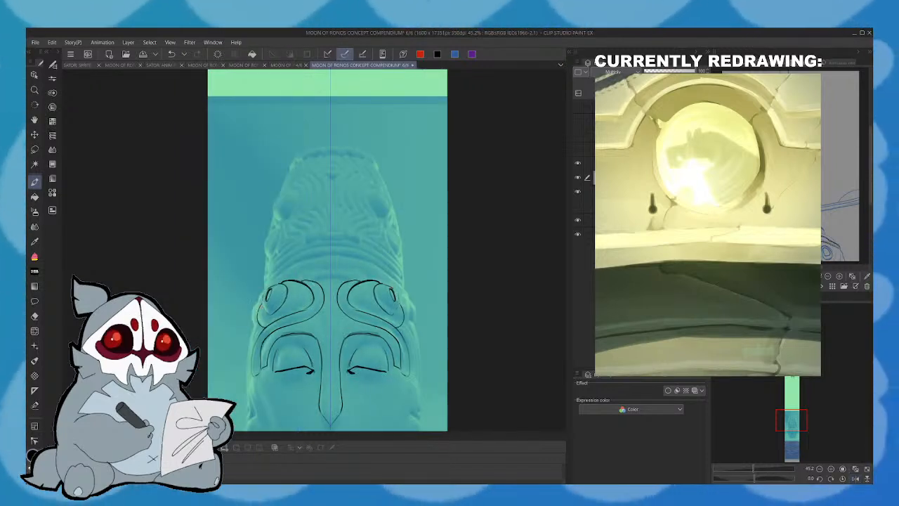
{"action": "mouse_move", "coordinate": [269, 315]}
{"action": "left_mouse_down"}
{"action": "mouse_move", "coordinate": [263, 292]}
{"action": "mouse_move", "coordinate": [272, 284]}
{"action": "left_mouse_up"}
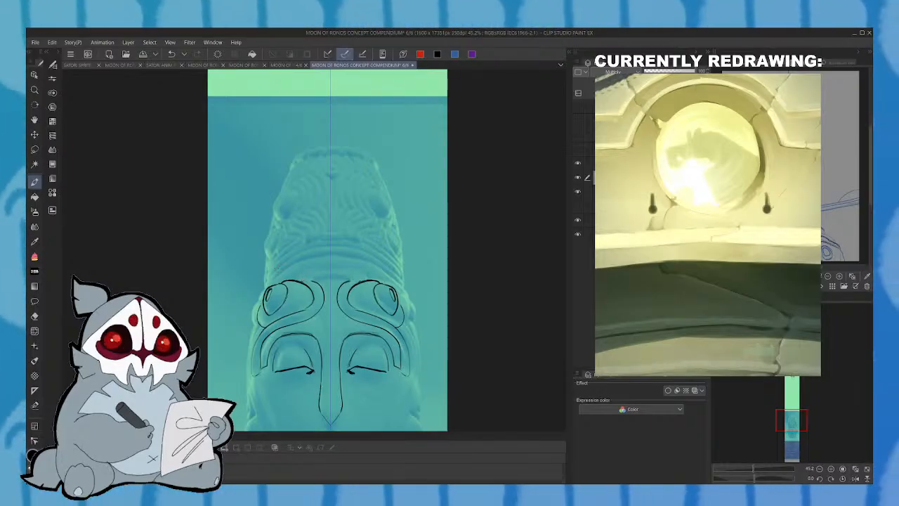
{"action": "mouse_move", "coordinate": [298, 281]}
{"action": "left_mouse_down"}
{"action": "mouse_move", "coordinate": [330, 270]}
{"action": "mouse_move", "coordinate": [331, 278]}
{"action": "left_mouse_up"}
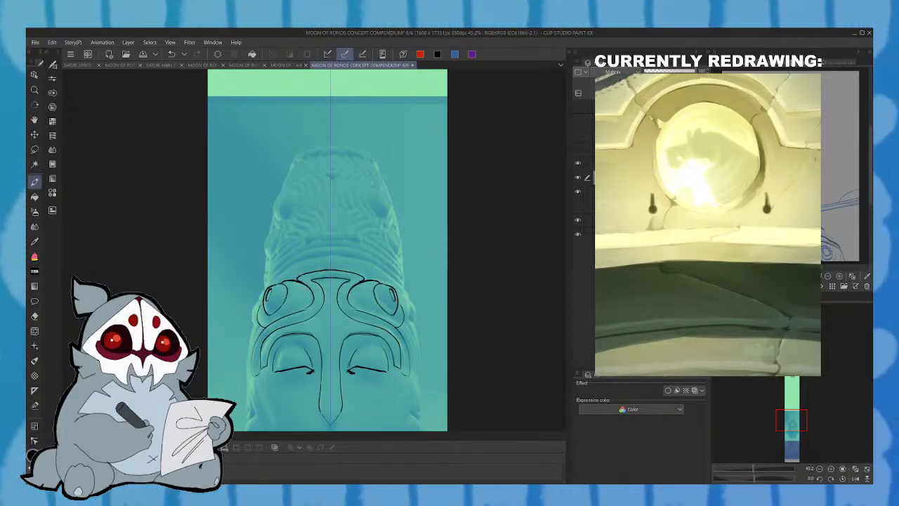
{"action": "left_click_drag", "start_coordinate": [299, 278], "coordinate": [331, 270]}
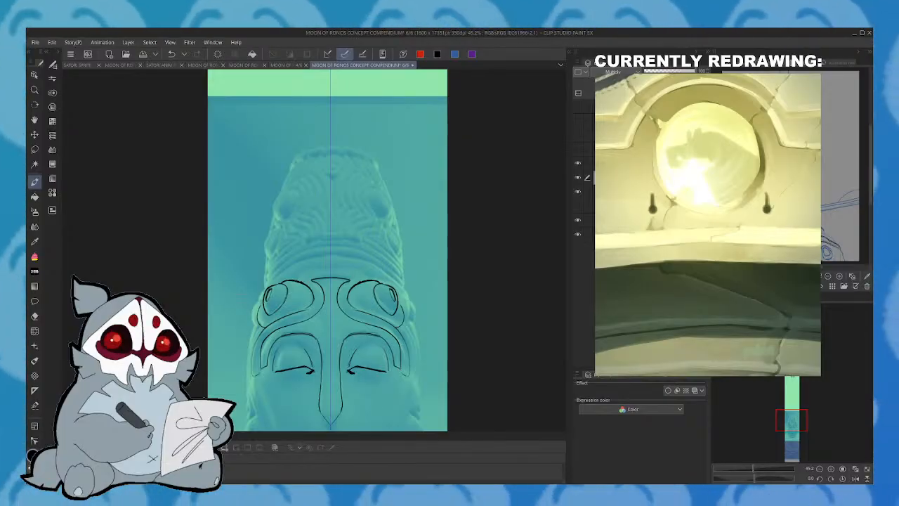
- Draw the mirrored outer contours of the head down to cheek height and add the long flaps along the jaw
{"action": "left_click_drag", "start_coordinate": [256, 327], "coordinate": [248, 353]}
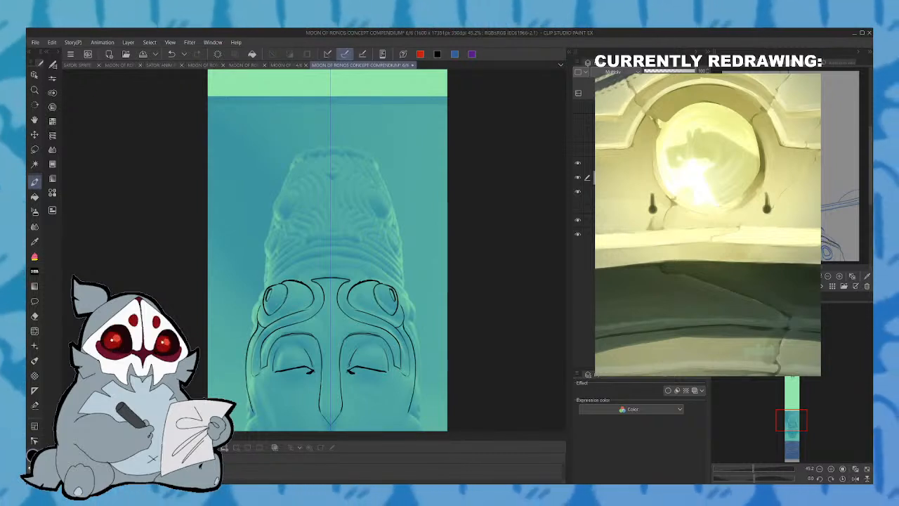
{"action": "left_click_drag", "start_coordinate": [797, 421], "coordinate": [796, 430]}
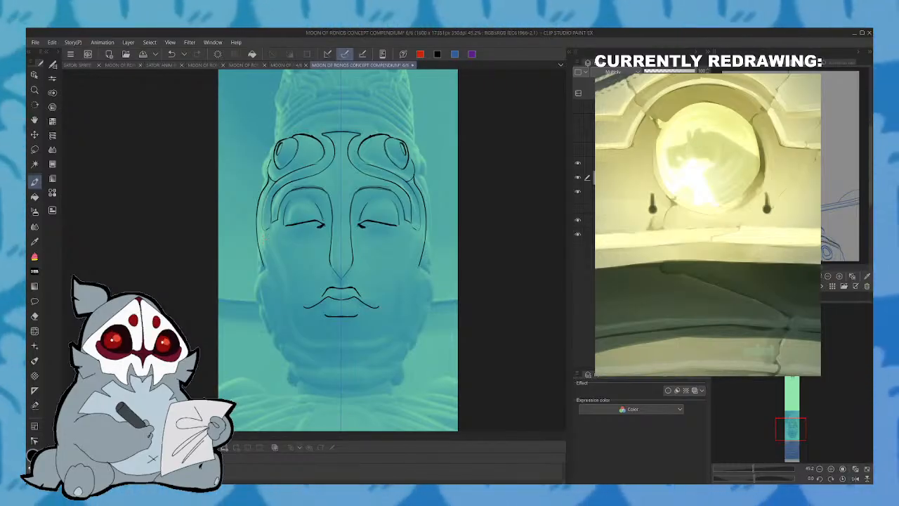
{"action": "mouse_move", "coordinate": [267, 269]}
{"action": "left_mouse_down"}
{"action": "mouse_move", "coordinate": [254, 286]}
{"action": "mouse_move", "coordinate": [282, 345]}
{"action": "mouse_move", "coordinate": [272, 275]}
{"action": "left_mouse_up"}
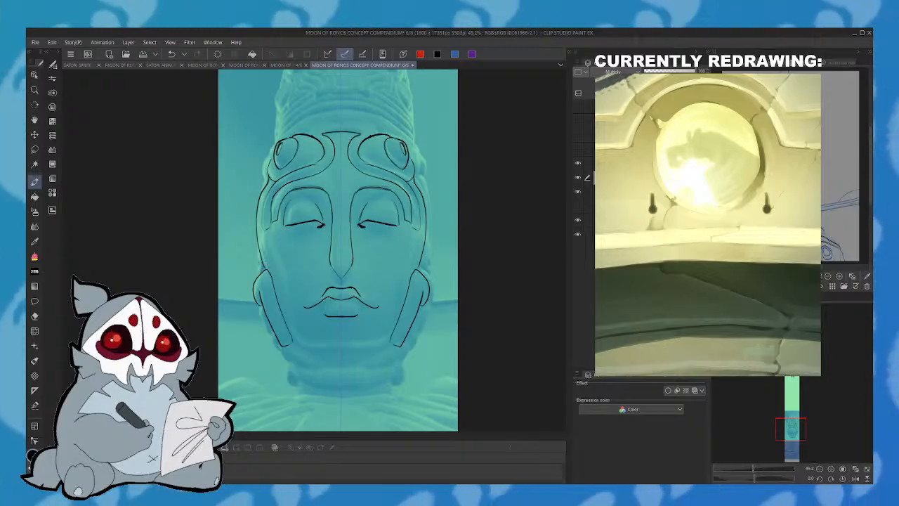
- Draw mirrored contour lines from the outer brows down the cheeks, joining the inner face outline in a curve beneath the chin
{"action": "left_click_drag", "start_coordinate": [263, 233], "coordinate": [273, 254]}
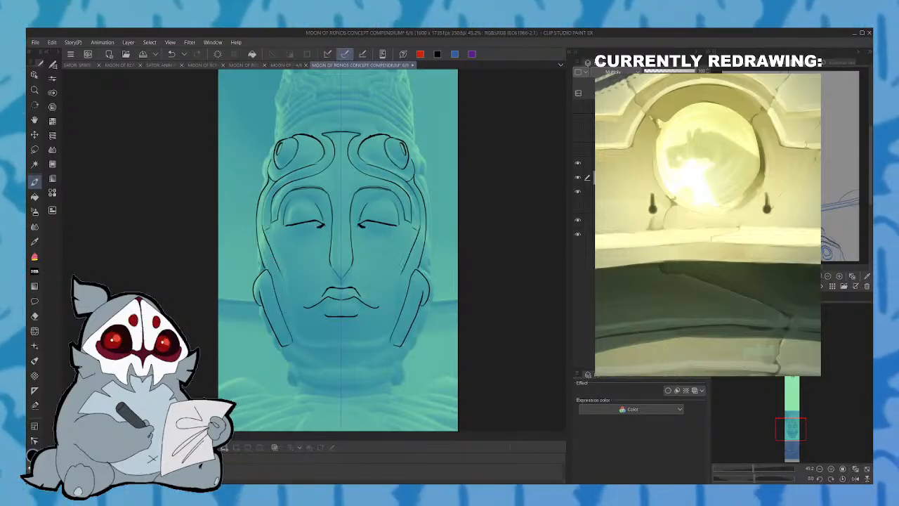
{"action": "left_click", "coordinate": [172, 54]}
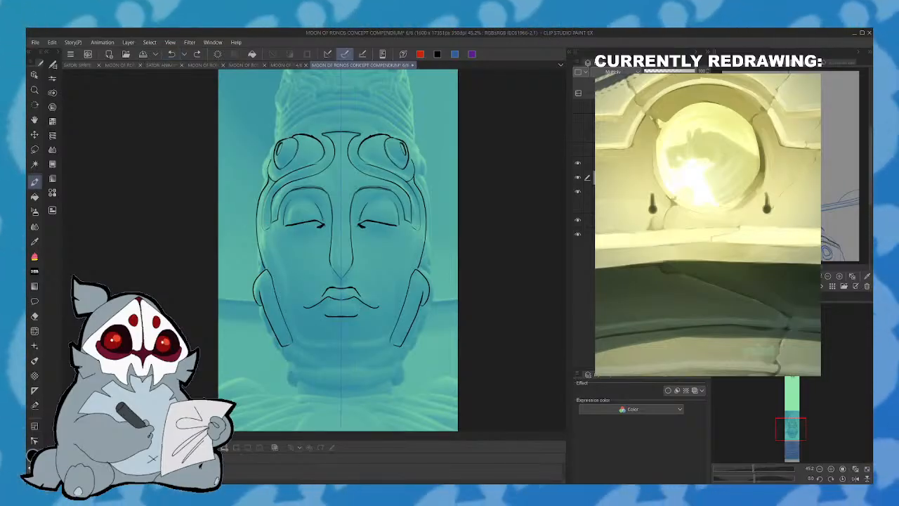
{"action": "left_click_drag", "start_coordinate": [262, 225], "coordinate": [281, 307]}
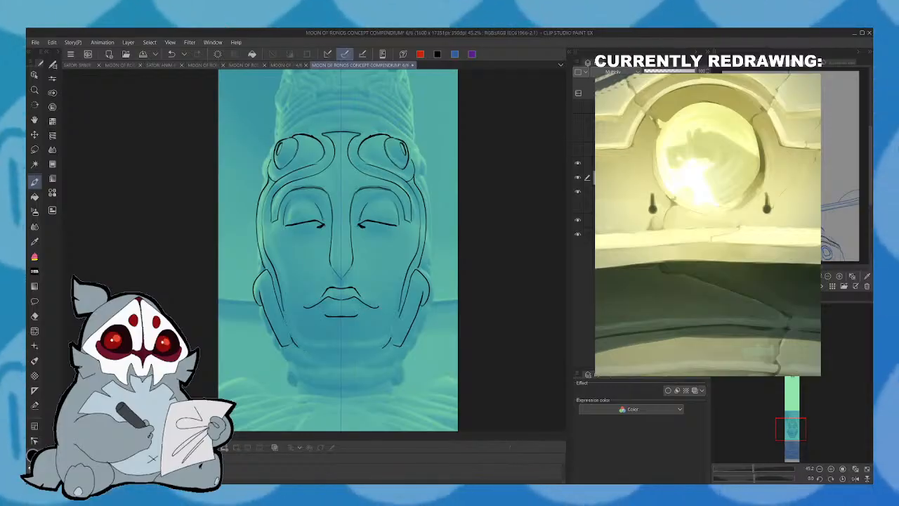
{"action": "key", "text": "ctrl+z"}
{"action": "mouse_move", "coordinate": [282, 298]}
{"action": "left_mouse_down"}
{"action": "mouse_move", "coordinate": [290, 342]}
{"action": "mouse_move", "coordinate": [341, 351]}
{"action": "mouse_move", "coordinate": [302, 338]}
{"action": "mouse_move", "coordinate": [272, 236]}
{"action": "left_mouse_up"}
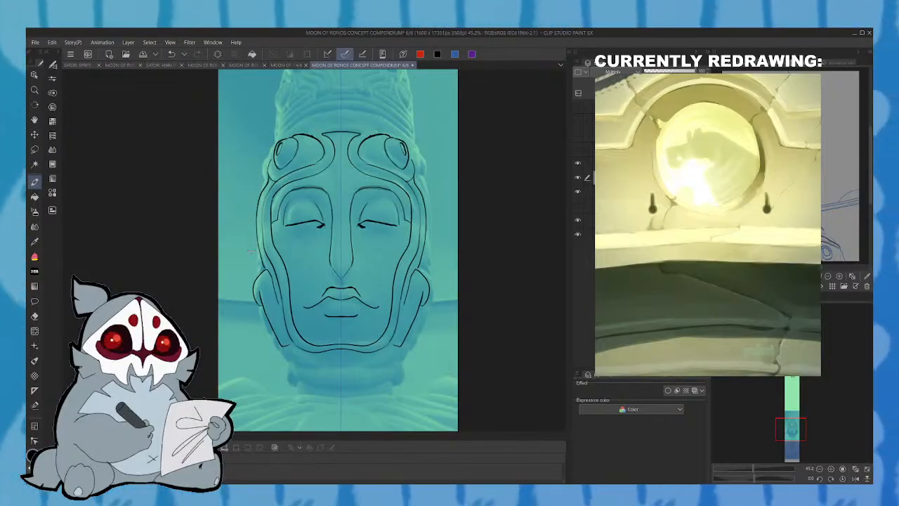
- Add small mirrored folds above the jaw flaps and refine the face with darkened mouth corners and light under-eye creases
{"action": "left_click_drag", "start_coordinate": [255, 281], "coordinate": [257, 268]}
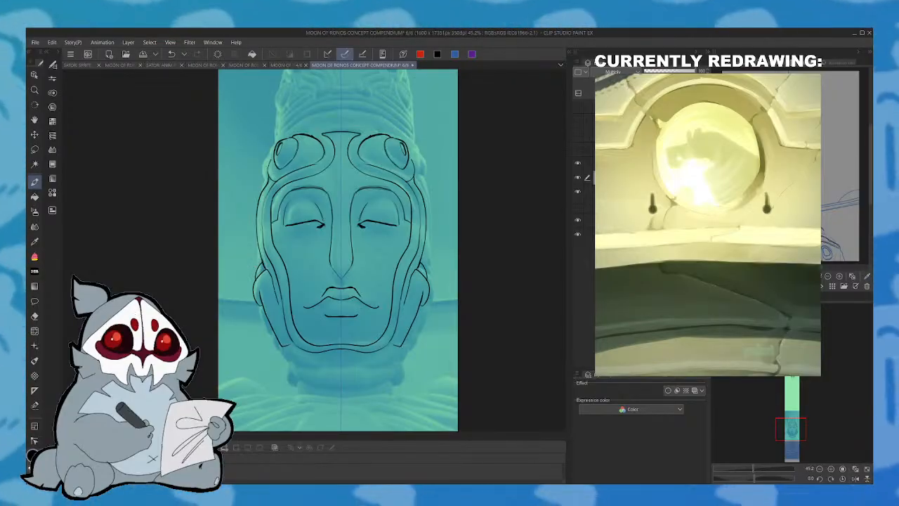
{"action": "left_click_drag", "start_coordinate": [259, 266], "coordinate": [262, 257]}
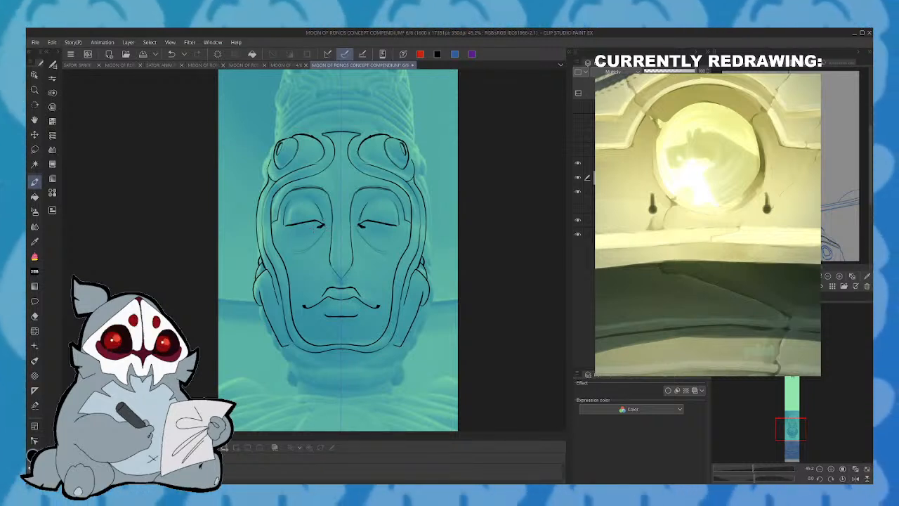
{"action": "left_click", "coordinate": [172, 56]}
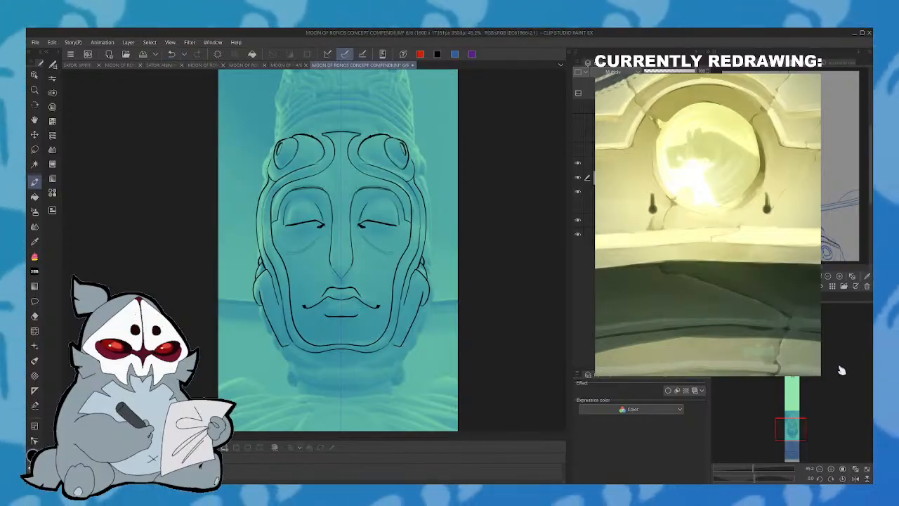
- Draw mirrored tilted ovals on the lower sides of the headdress, above the brow knobs
{"action": "left_click_drag", "start_coordinate": [798, 430], "coordinate": [800, 420]}
{"action": "mouse_move", "coordinate": [285, 262]}
{"action": "left_mouse_down"}
{"action": "mouse_move", "coordinate": [296, 233]}
{"action": "mouse_move", "coordinate": [285, 260]}
{"action": "left_mouse_up"}
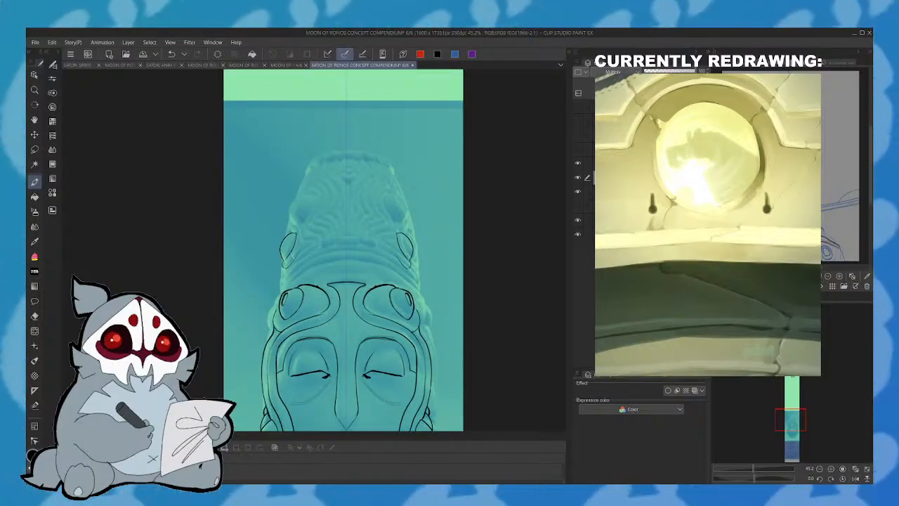
- Draw the mirrored lower edge of the jaw band beneath the chin and a segmented collar of rounded pads under it
{"action": "left_click", "coordinate": [174, 57]}
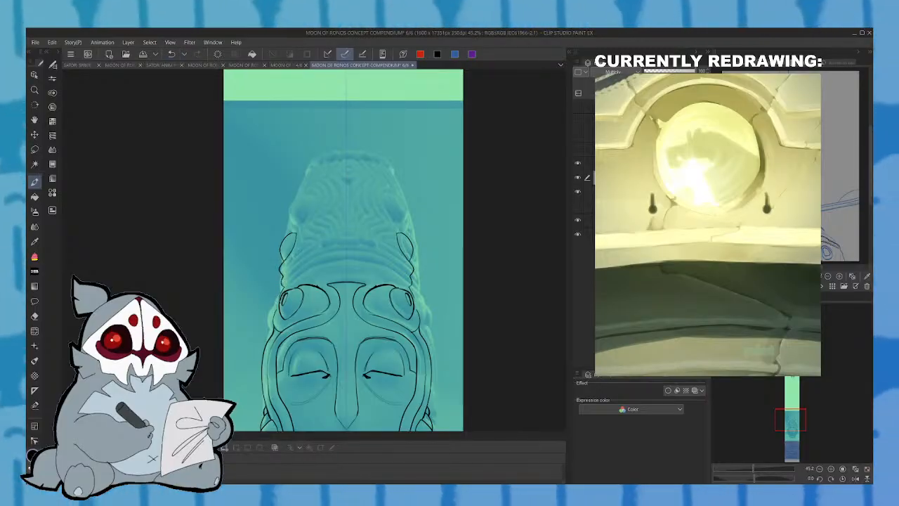
{"action": "mouse_move", "coordinate": [807, 366]}
{"action": "left_mouse_down"}
{"action": "mouse_move", "coordinate": [787, 364]}
{"action": "mouse_move", "coordinate": [792, 348]}
{"action": "left_mouse_up"}
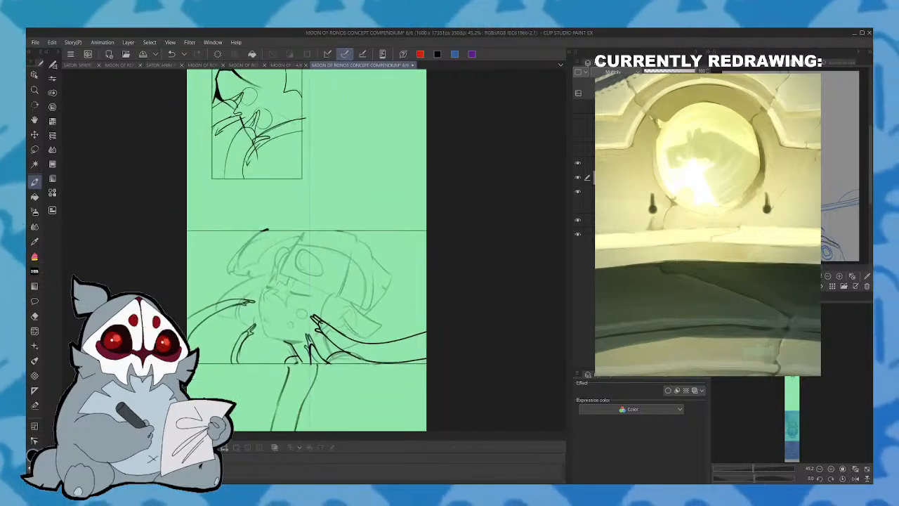
{"action": "left_click_drag", "start_coordinate": [793, 399], "coordinate": [801, 428]}
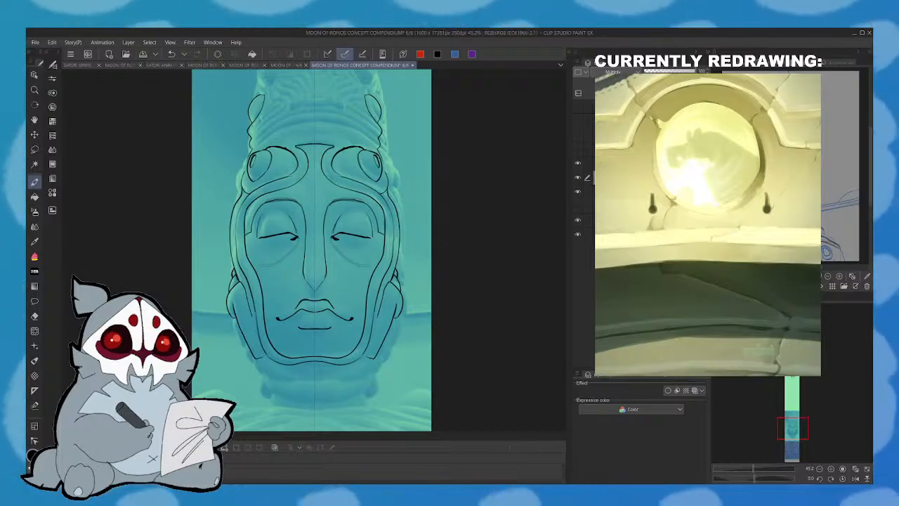
{"action": "mouse_move", "coordinate": [259, 358]}
{"action": "left_mouse_down"}
{"action": "mouse_move", "coordinate": [271, 380]}
{"action": "mouse_move", "coordinate": [314, 382]}
{"action": "left_mouse_up"}
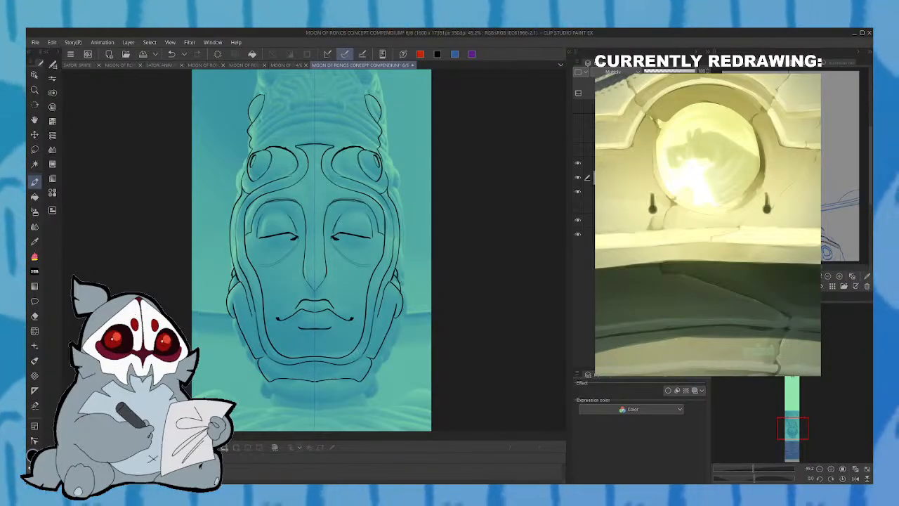
{"action": "left_click", "coordinate": [171, 55]}
{"action": "mouse_move", "coordinate": [314, 404]}
{"action": "left_mouse_down"}
{"action": "mouse_move", "coordinate": [297, 402]}
{"action": "mouse_move", "coordinate": [294, 384]}
{"action": "mouse_move", "coordinate": [313, 382]}
{"action": "mouse_move", "coordinate": [266, 373]}
{"action": "mouse_move", "coordinate": [254, 360]}
{"action": "mouse_move", "coordinate": [267, 395]}
{"action": "mouse_move", "coordinate": [297, 403]}
{"action": "left_mouse_up"}
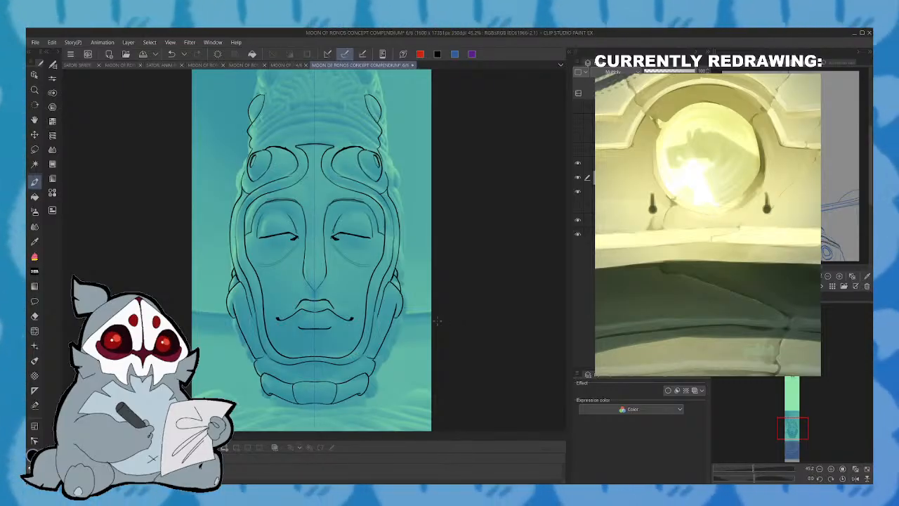
- Draw mirrored tilted ovals on the upper sides of the headdress and close its outline with a domed top
{"action": "left_click_drag", "start_coordinate": [794, 428], "coordinate": [797, 416]}
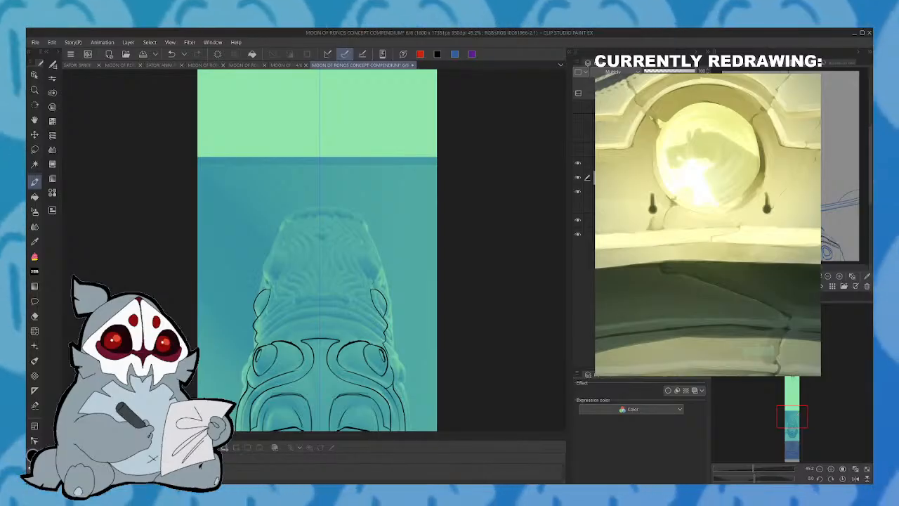
{"action": "mouse_move", "coordinate": [285, 260]}
{"action": "left_mouse_down"}
{"action": "mouse_move", "coordinate": [266, 283]}
{"action": "mouse_move", "coordinate": [284, 267]}
{"action": "mouse_move", "coordinate": [281, 255]}
{"action": "mouse_move", "coordinate": [281, 273]}
{"action": "left_mouse_up"}
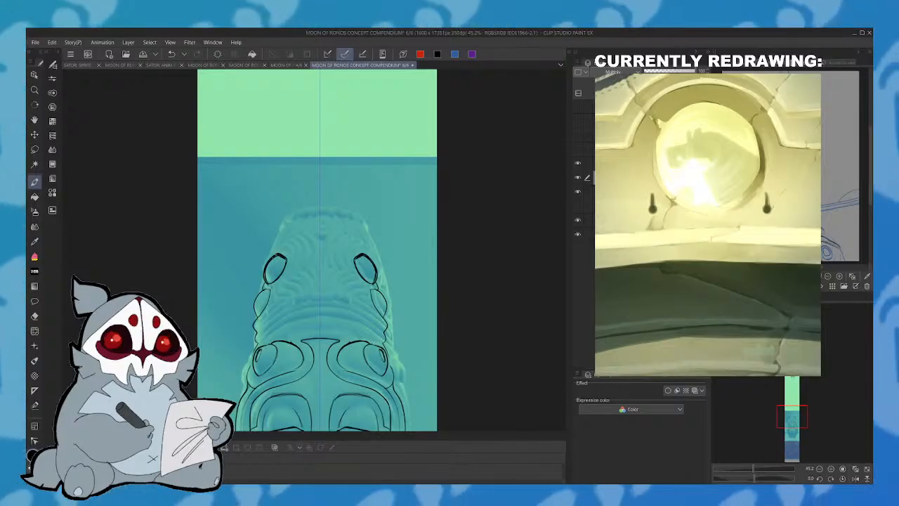
{"action": "mouse_move", "coordinate": [272, 252]}
{"action": "left_mouse_down"}
{"action": "mouse_move", "coordinate": [292, 216]}
{"action": "mouse_move", "coordinate": [338, 212]}
{"action": "left_mouse_up"}
{"action": "left_click_drag", "start_coordinate": [287, 224], "coordinate": [305, 212]}
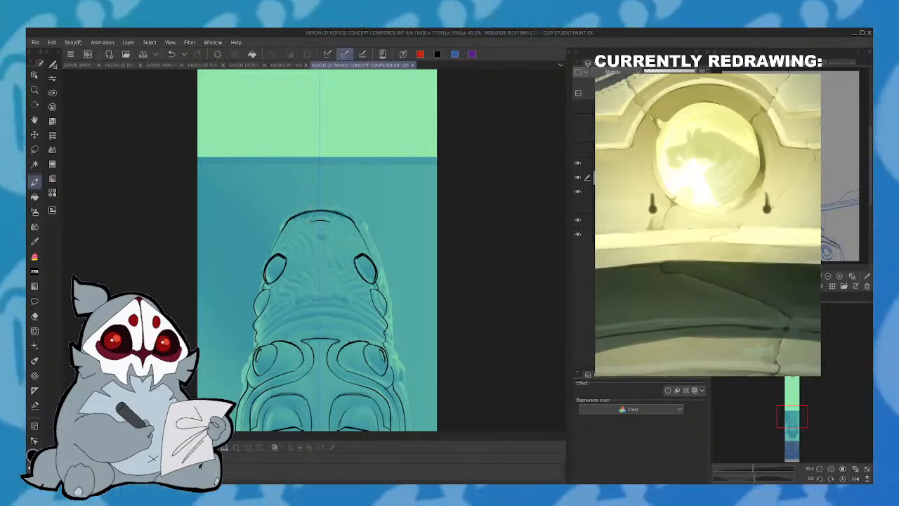
{"action": "left_click_drag", "start_coordinate": [311, 223], "coordinate": [312, 268]}
{"action": "key", "text": "ctrl+z"}
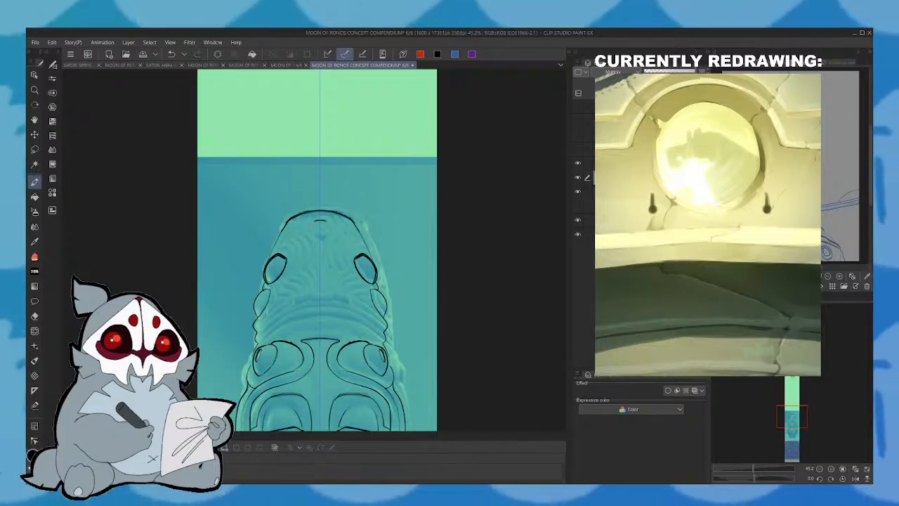
{"action": "left_click_drag", "start_coordinate": [315, 224], "coordinate": [315, 271]}
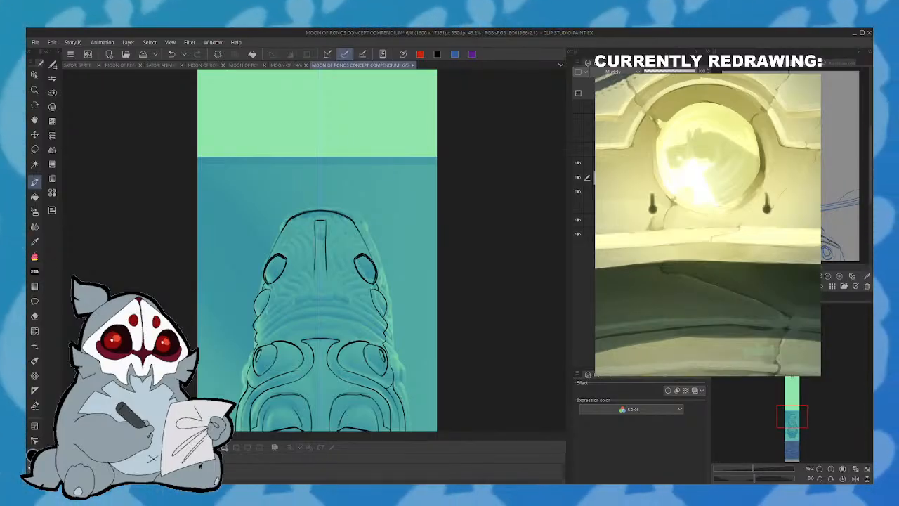
{"action": "key", "text": "ctrl+z"}
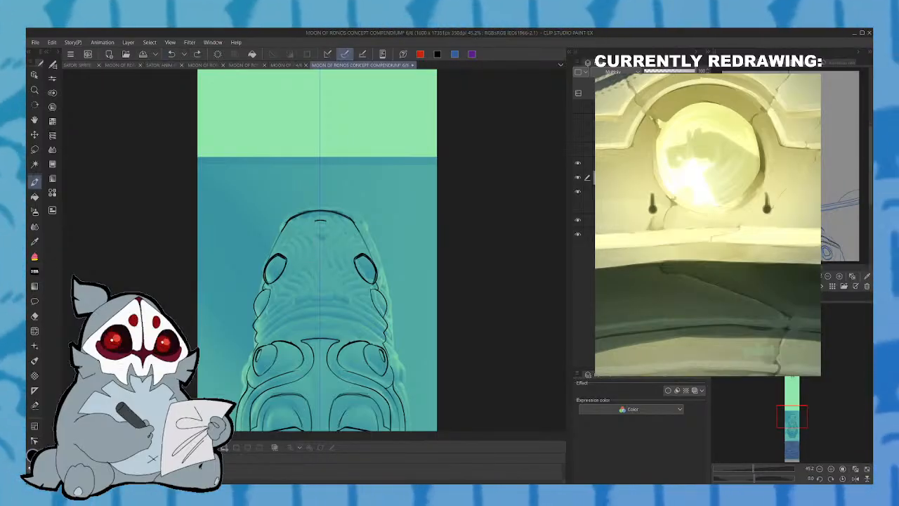
{"action": "left_click_drag", "start_coordinate": [314, 221], "coordinate": [315, 272]}
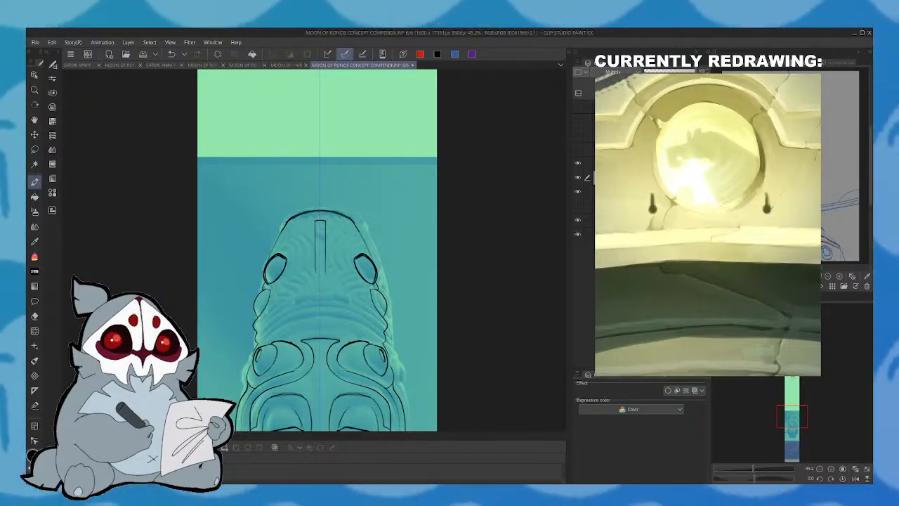
{"action": "key", "text": "ctrl+z"}
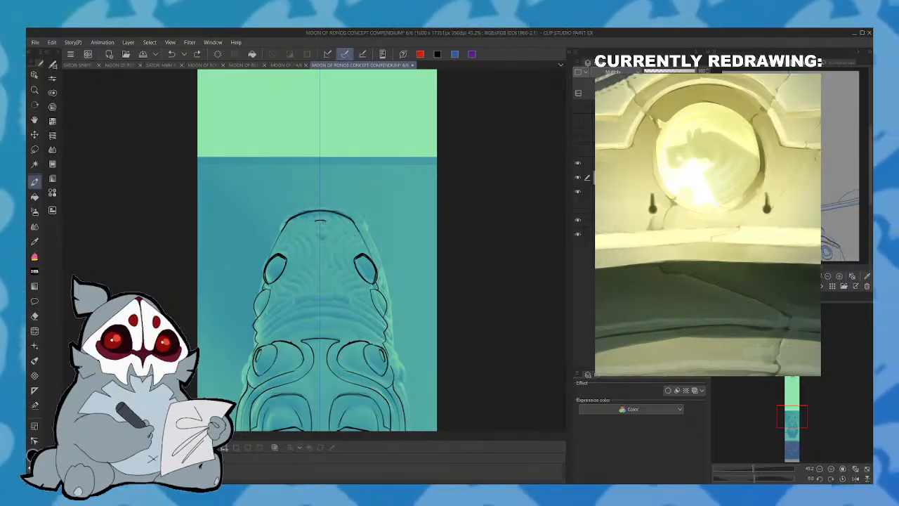
- Draw a symmetrical keyhole-shaped ornament down the centre of the headdress, with curved bands across its base above the brow
{"action": "left_click_drag", "start_coordinate": [313, 221], "coordinate": [320, 325]}
{"action": "key", "text": "ctrl+z"}
{"action": "left_click_drag", "start_coordinate": [313, 274], "coordinate": [320, 328]}
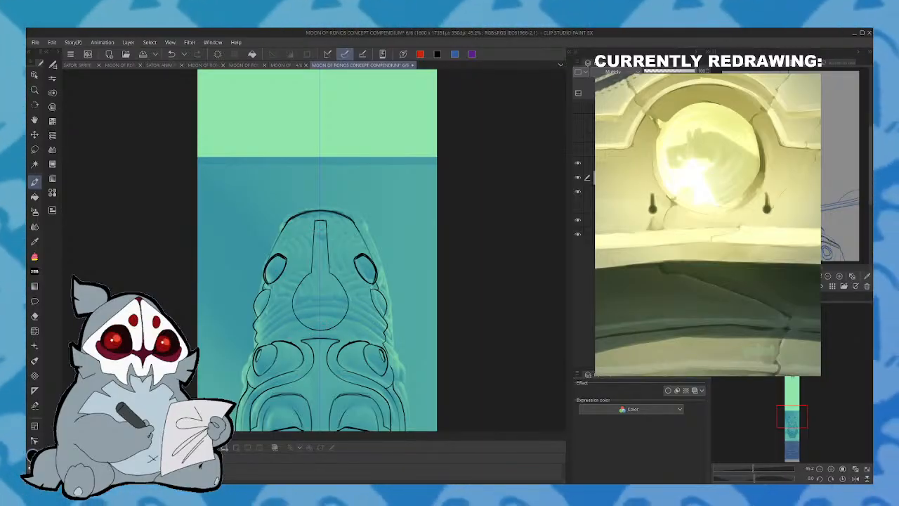
{"action": "key", "text": "ctrl+z"}
{"action": "mouse_move", "coordinate": [312, 272]}
{"action": "left_mouse_down"}
{"action": "mouse_move", "coordinate": [294, 295]}
{"action": "mouse_move", "coordinate": [320, 320]}
{"action": "left_mouse_up"}
{"action": "mouse_move", "coordinate": [256, 333]}
{"action": "left_mouse_down"}
{"action": "mouse_move", "coordinate": [293, 321]}
{"action": "mouse_move", "coordinate": [320, 327]}
{"action": "left_mouse_up"}
{"action": "left_click_drag", "start_coordinate": [259, 343], "coordinate": [317, 335]}
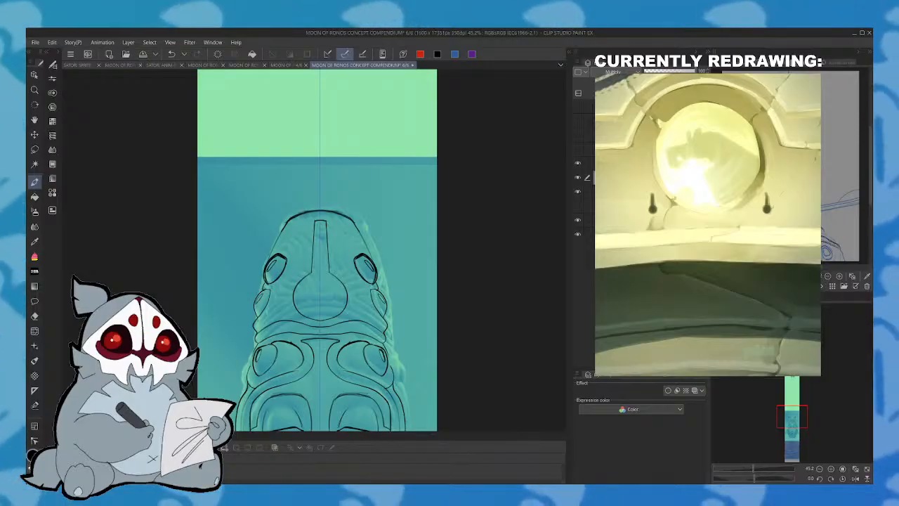
- Draw the mirrored neck sides below the collar and sloping shoulder lines with folds and a peaked outer contour
{"action": "left_click_drag", "start_coordinate": [806, 352], "coordinate": [798, 336]}
{"action": "left_click_drag", "start_coordinate": [796, 393], "coordinate": [792, 434]}
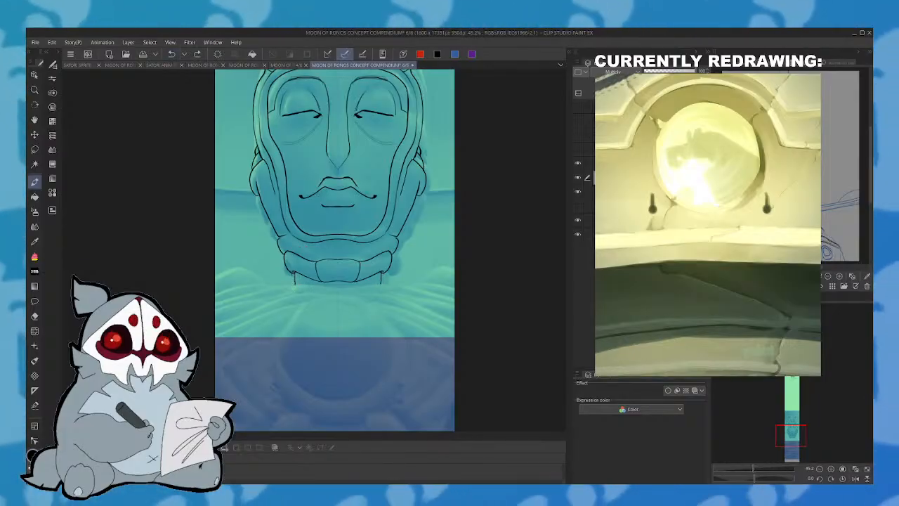
{"action": "left_click_drag", "start_coordinate": [294, 272], "coordinate": [294, 283]}
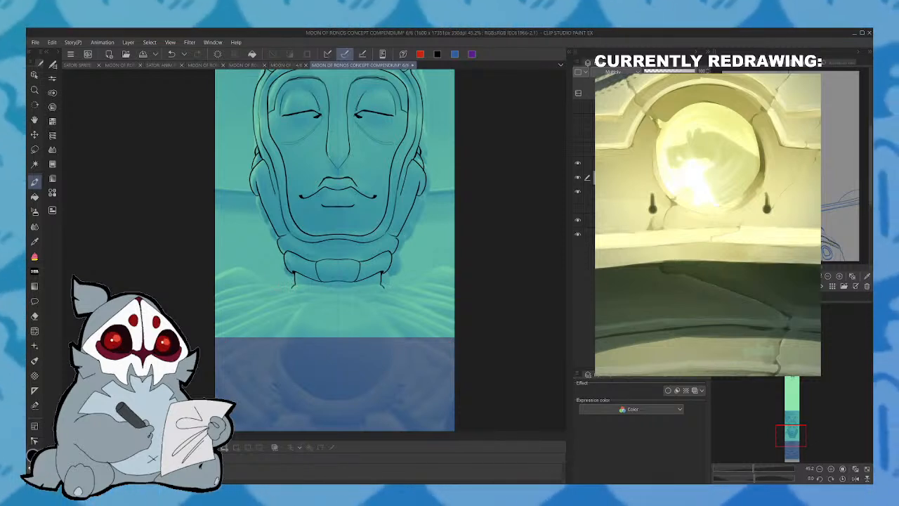
{"action": "left_click_drag", "start_coordinate": [291, 284], "coordinate": [203, 309]}
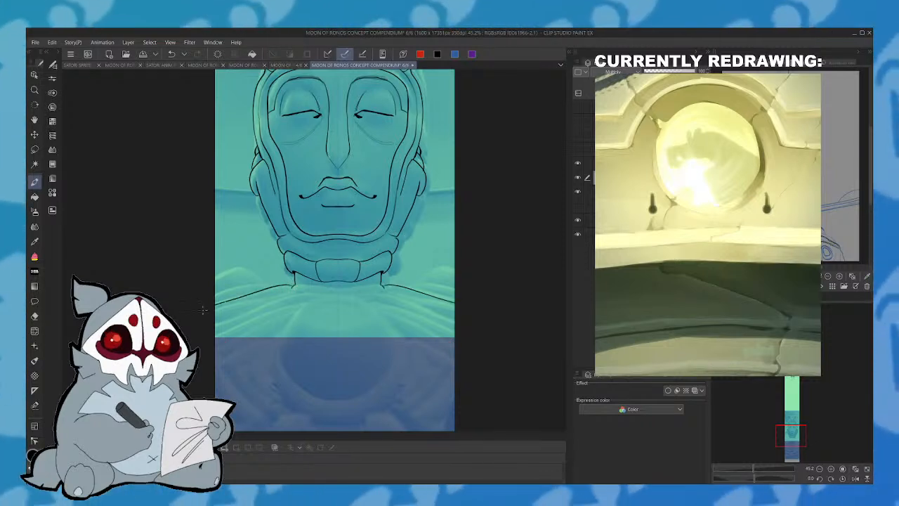
{"action": "left_click_drag", "start_coordinate": [279, 285], "coordinate": [212, 295]}
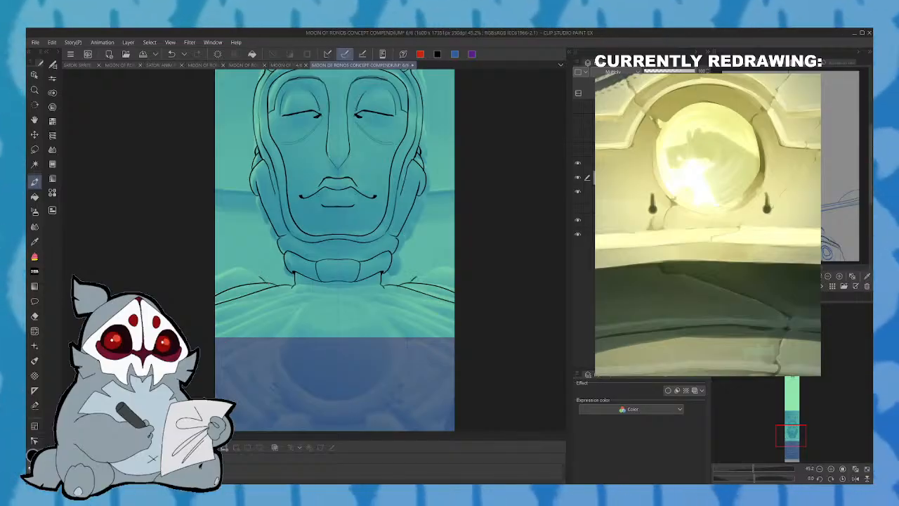
{"action": "left_click_drag", "start_coordinate": [262, 270], "coordinate": [197, 290]}
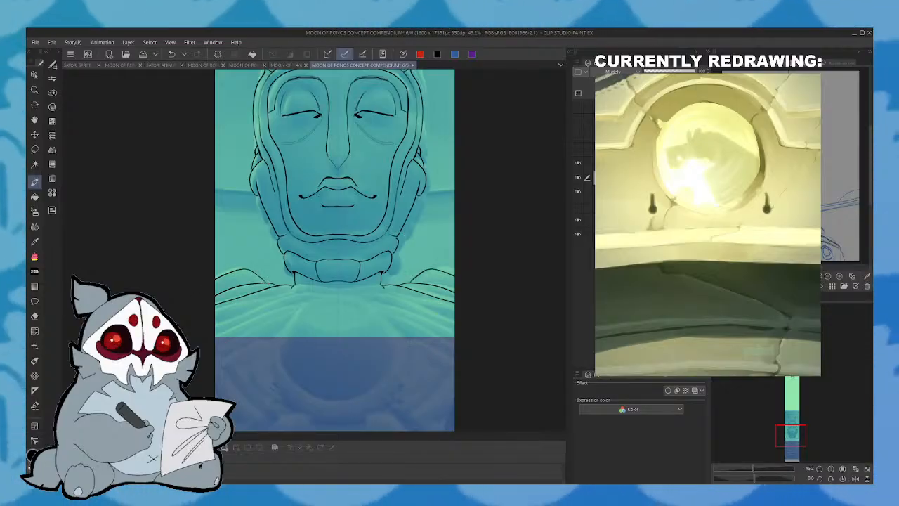
{"action": "left_click", "coordinate": [176, 57]}
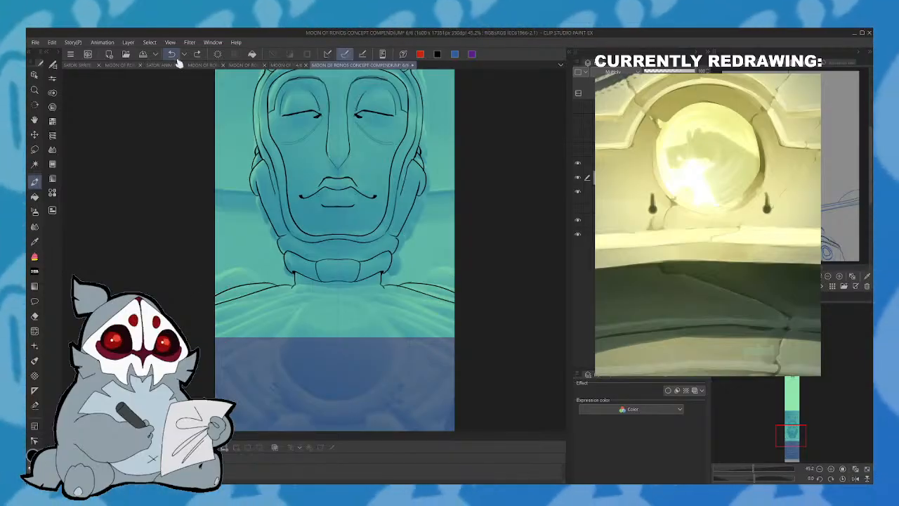
{"action": "left_click_drag", "start_coordinate": [264, 283], "coordinate": [243, 266]}
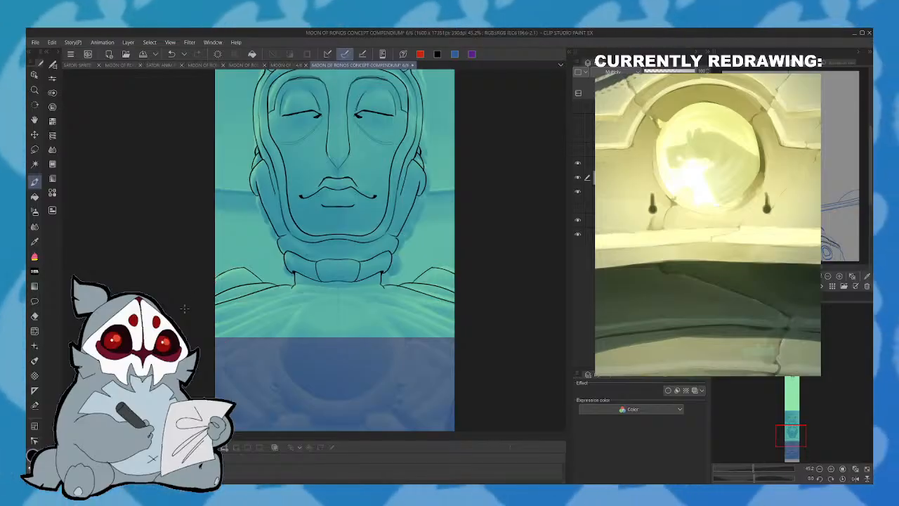
- Draw a large orb on the chest with a thick-rimmed ellipse near its top, a small circle near its base and two tiny ovals
{"action": "left_click", "coordinate": [816, 385]}
{"action": "left_click_drag", "start_coordinate": [817, 385], "coordinate": [793, 441]}
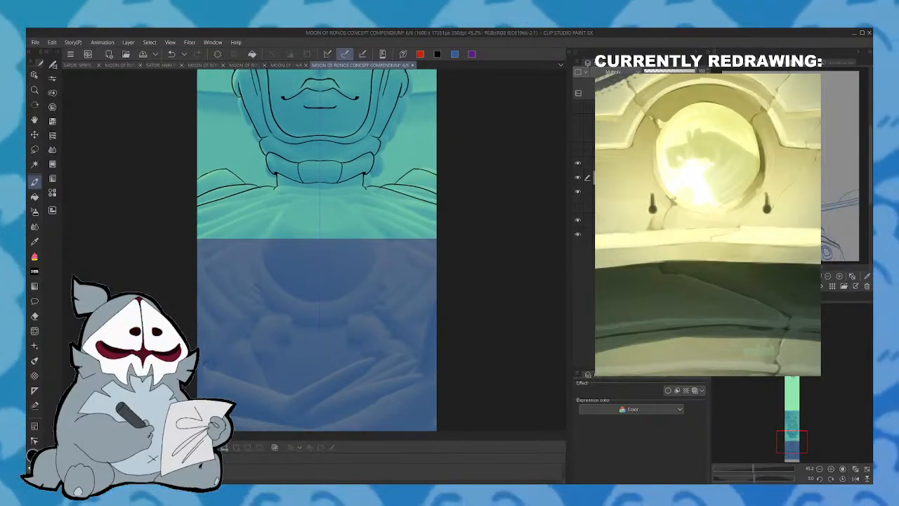
{"action": "mouse_move", "coordinate": [279, 202]}
{"action": "left_mouse_down"}
{"action": "mouse_move", "coordinate": [263, 258]}
{"action": "mouse_move", "coordinate": [304, 302]}
{"action": "left_mouse_up"}
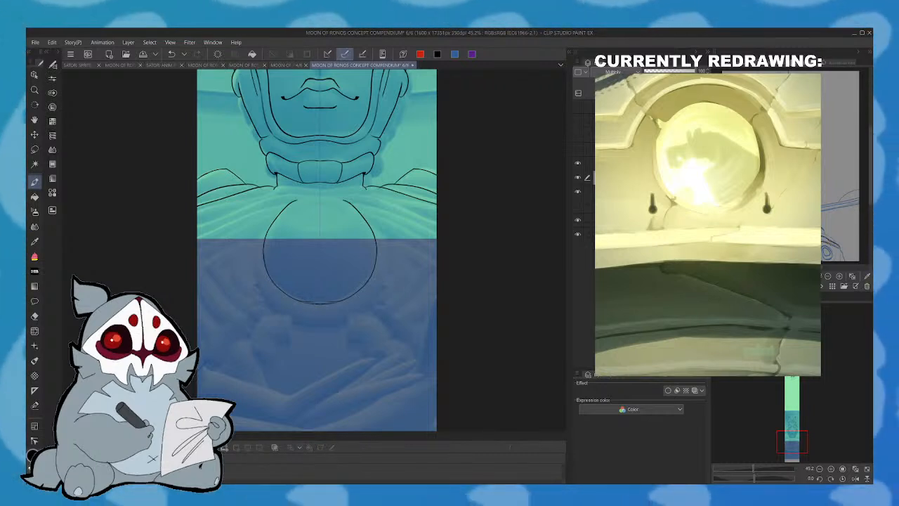
{"action": "mouse_move", "coordinate": [320, 194]}
{"action": "left_mouse_down"}
{"action": "mouse_move", "coordinate": [297, 200]}
{"action": "mouse_move", "coordinate": [265, 257]}
{"action": "mouse_move", "coordinate": [271, 278]}
{"action": "mouse_move", "coordinate": [304, 303]}
{"action": "left_mouse_up"}
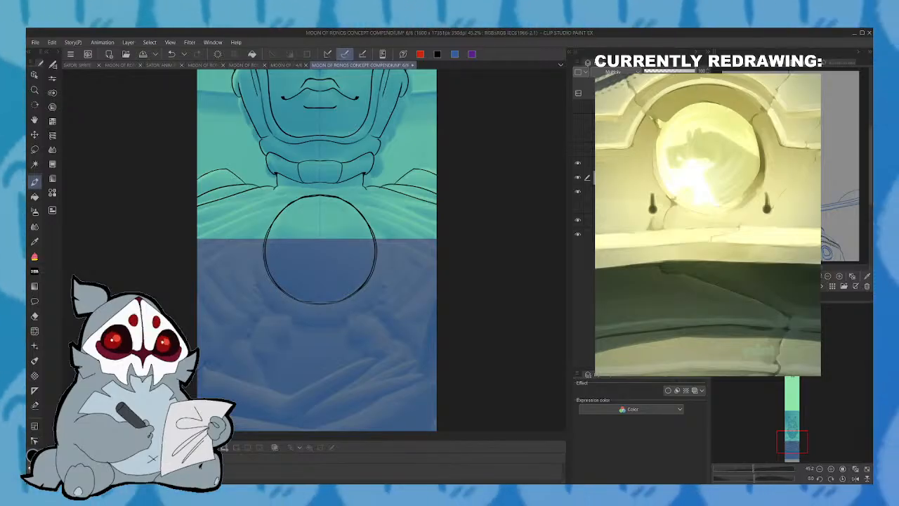
{"action": "mouse_move", "coordinate": [319, 199]}
{"action": "left_mouse_down"}
{"action": "mouse_move", "coordinate": [308, 231]}
{"action": "mouse_move", "coordinate": [291, 218]}
{"action": "mouse_move", "coordinate": [316, 232]}
{"action": "left_mouse_up"}
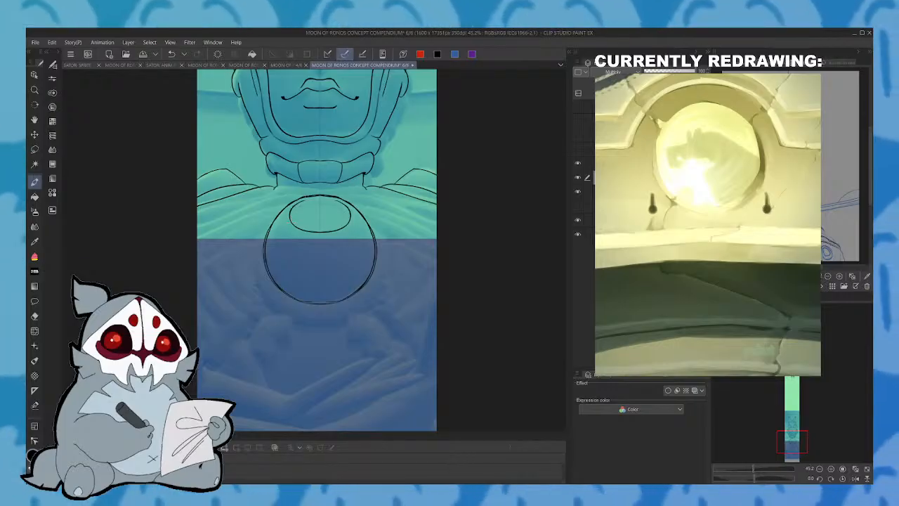
{"action": "mouse_move", "coordinate": [318, 199]}
{"action": "left_mouse_down"}
{"action": "mouse_move", "coordinate": [305, 202]}
{"action": "mouse_move", "coordinate": [293, 224]}
{"action": "left_mouse_up"}
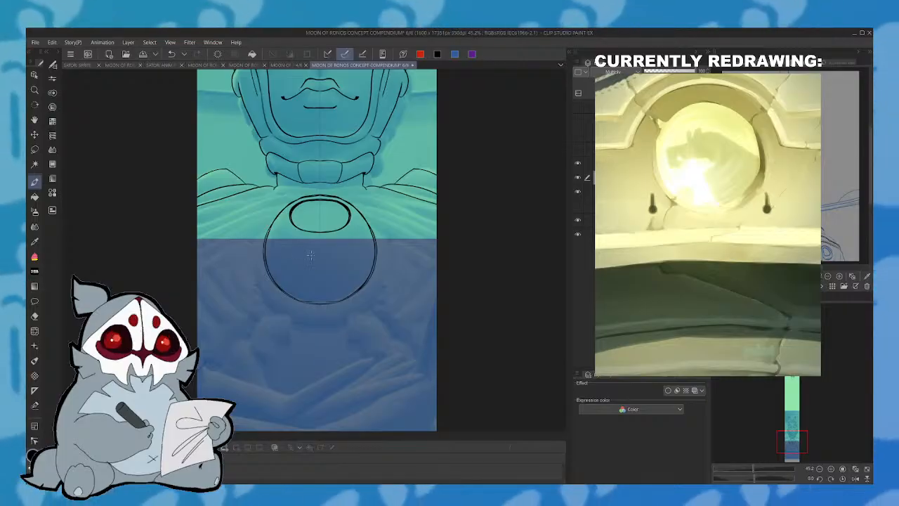
{"action": "mouse_move", "coordinate": [317, 267]}
{"action": "left_mouse_down"}
{"action": "mouse_move", "coordinate": [330, 287]}
{"action": "mouse_move", "coordinate": [309, 289]}
{"action": "left_mouse_up"}
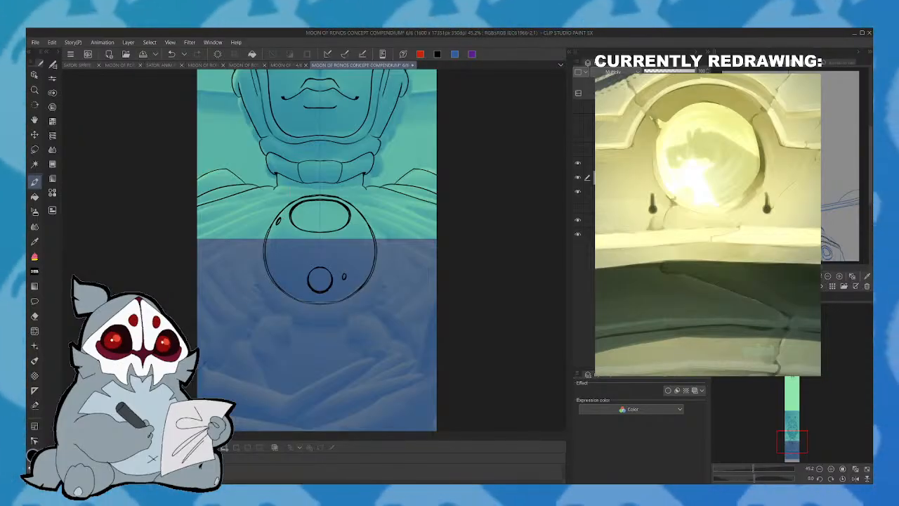
- Draw mirrored round discs on either side of the chest orb, each with concentric ovals inside
{"action": "left_click_drag", "start_coordinate": [785, 443], "coordinate": [785, 439]}
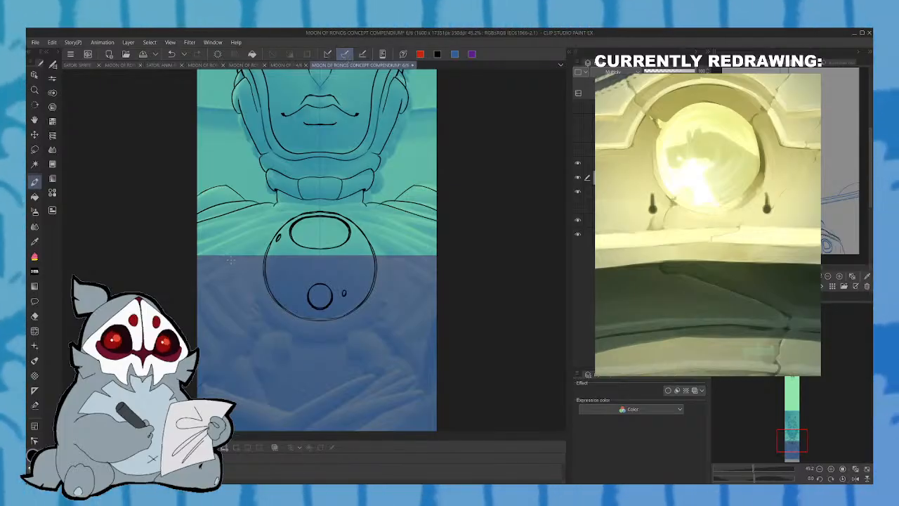
{"action": "mouse_move", "coordinate": [245, 264]}
{"action": "left_mouse_down"}
{"action": "mouse_move", "coordinate": [216, 281]}
{"action": "mouse_move", "coordinate": [242, 303]}
{"action": "left_mouse_up"}
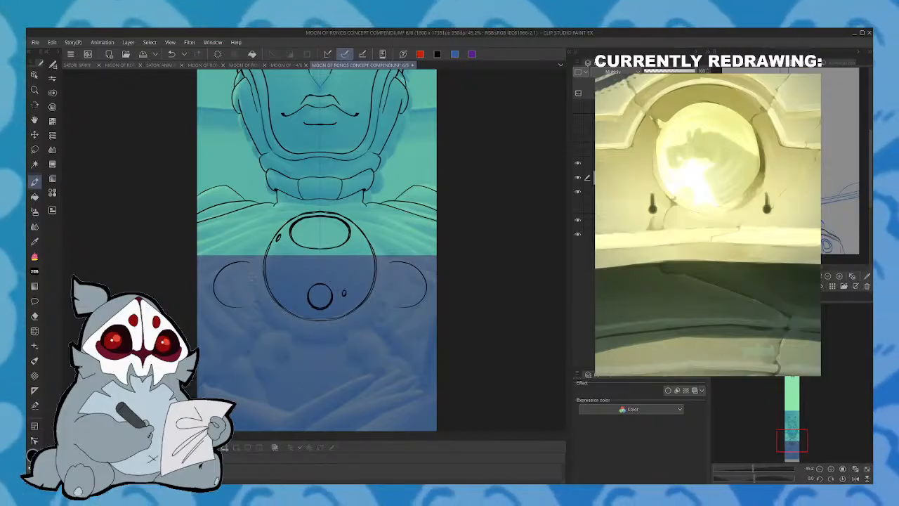
{"action": "mouse_move", "coordinate": [250, 261]}
{"action": "left_mouse_down"}
{"action": "mouse_move", "coordinate": [218, 269]}
{"action": "mouse_move", "coordinate": [227, 265]}
{"action": "mouse_move", "coordinate": [240, 306]}
{"action": "left_mouse_up"}
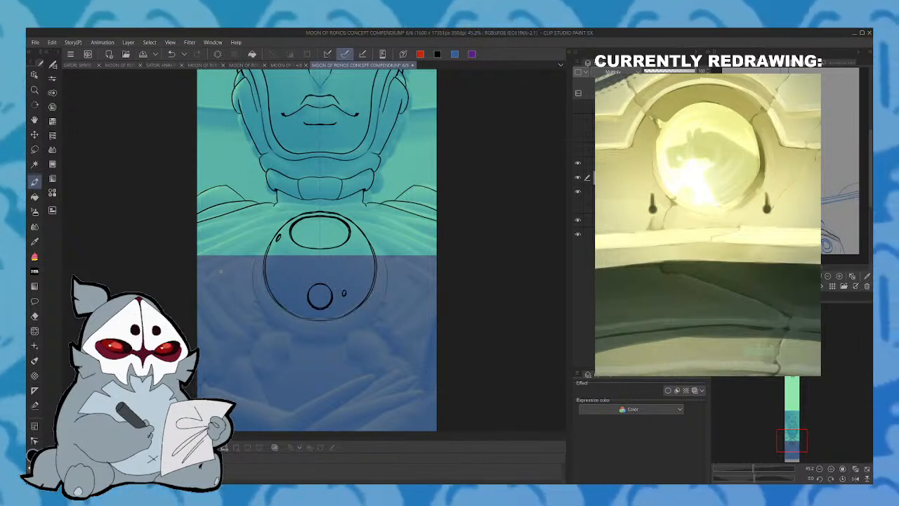
{"action": "mouse_move", "coordinate": [244, 266]}
{"action": "left_mouse_down"}
{"action": "mouse_move", "coordinate": [206, 287]}
{"action": "mouse_move", "coordinate": [220, 309]}
{"action": "mouse_move", "coordinate": [250, 301]}
{"action": "mouse_move", "coordinate": [252, 272]}
{"action": "mouse_move", "coordinate": [237, 265]}
{"action": "mouse_move", "coordinate": [215, 275]}
{"action": "mouse_move", "coordinate": [243, 308]}
{"action": "left_mouse_up"}
{"action": "mouse_move", "coordinate": [232, 272]}
{"action": "left_mouse_down"}
{"action": "mouse_move", "coordinate": [218, 296]}
{"action": "mouse_move", "coordinate": [227, 297]}
{"action": "mouse_move", "coordinate": [227, 275]}
{"action": "mouse_move", "coordinate": [219, 295]}
{"action": "mouse_move", "coordinate": [233, 274]}
{"action": "left_mouse_up"}
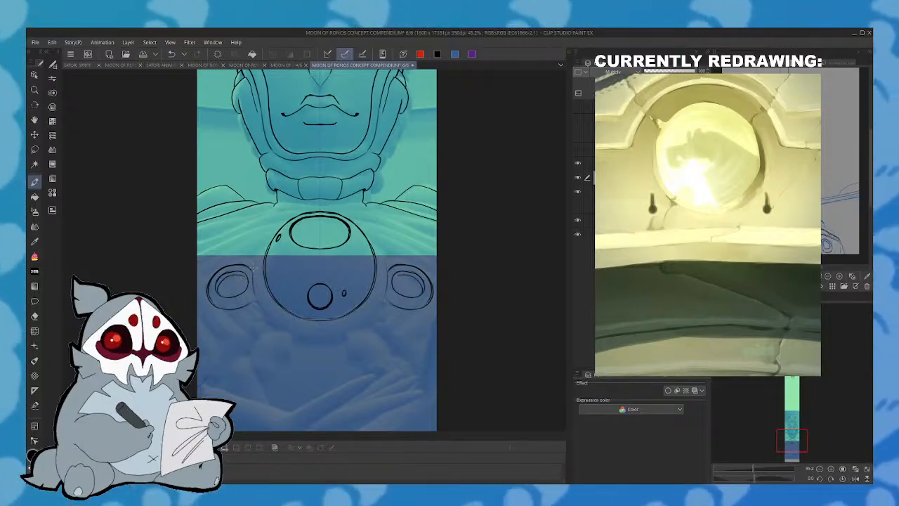
- Draw mirrored cloth folds sweeping from beside the top of the chest orb out to the canvas edges
{"action": "left_click_drag", "start_coordinate": [814, 390], "coordinate": [792, 437]}
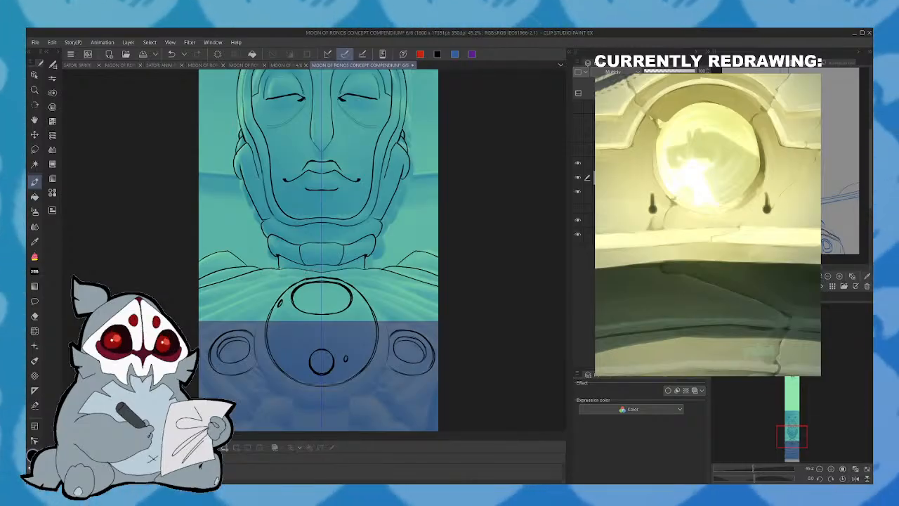
{"action": "left_click_drag", "start_coordinate": [266, 281], "coordinate": [212, 302]}
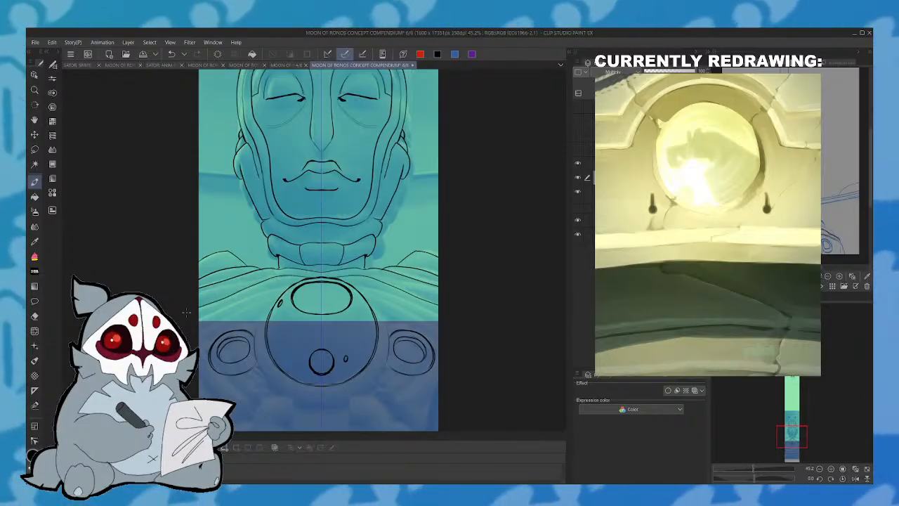
{"action": "left_click_drag", "start_coordinate": [276, 289], "coordinate": [211, 312]}
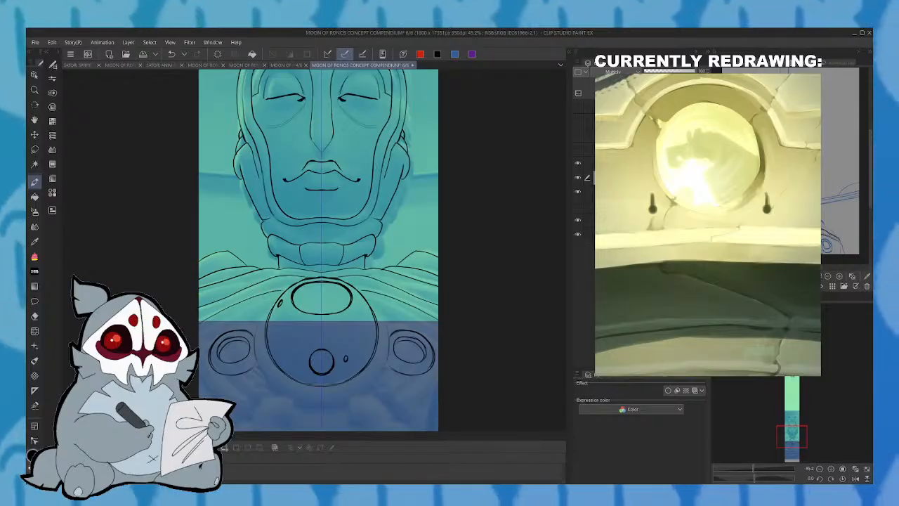
- Draw mirrored diagonal fold lines below the side discs and check the pose against the blue sketch on page 4/6
{"action": "left_click_drag", "start_coordinate": [794, 441], "coordinate": [798, 430]}
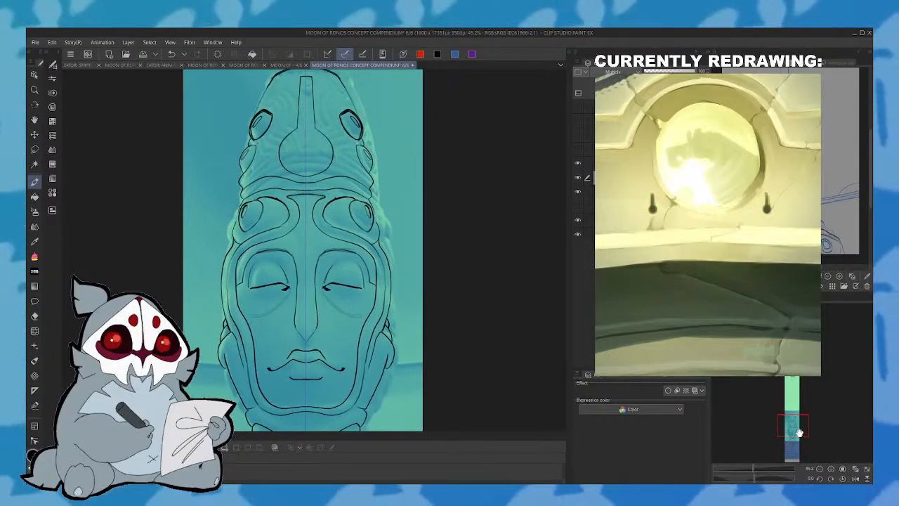
{"action": "left_click_drag", "start_coordinate": [797, 433], "coordinate": [795, 447]}
{"action": "mouse_move", "coordinate": [210, 336]}
{"action": "left_mouse_down"}
{"action": "mouse_move", "coordinate": [225, 350]}
{"action": "mouse_move", "coordinate": [250, 349]}
{"action": "left_mouse_up"}
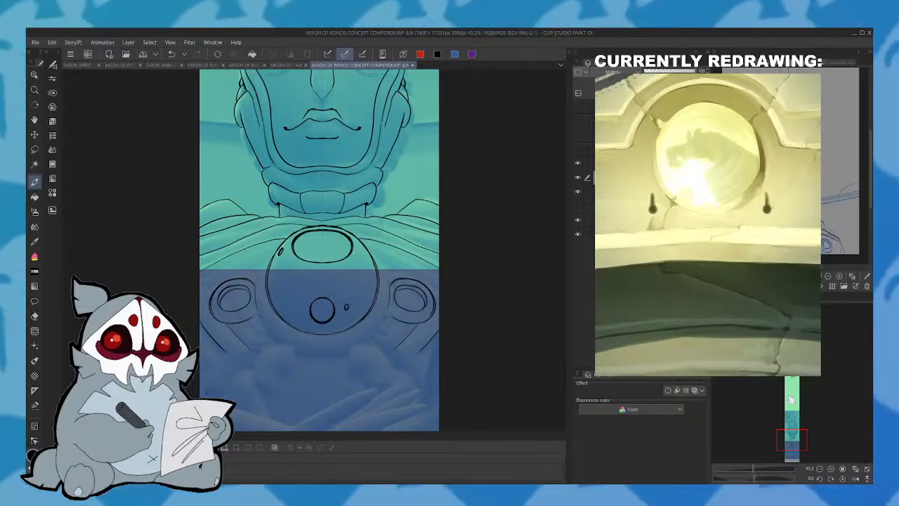
{"action": "left_click", "coordinate": [293, 65]}
{"action": "left_click_drag", "start_coordinate": [801, 357], "coordinate": [797, 402]}
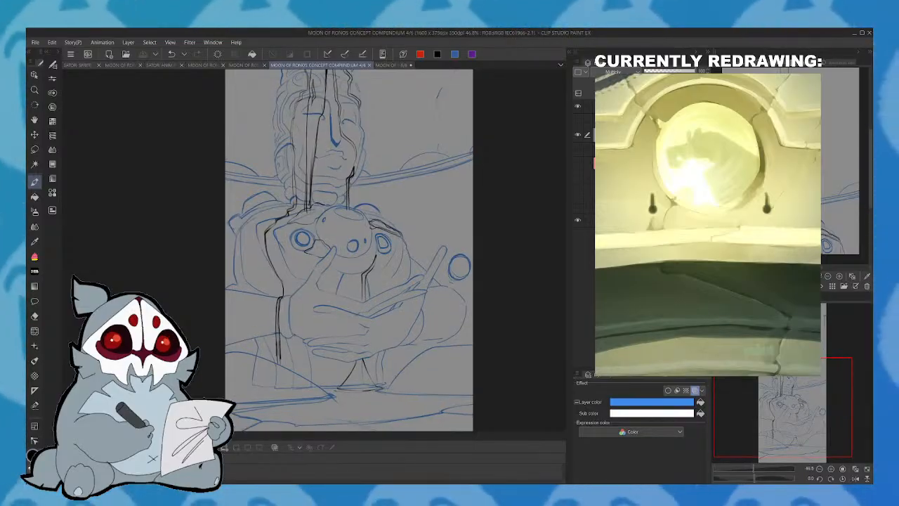
{"action": "left_click", "coordinate": [395, 64]}
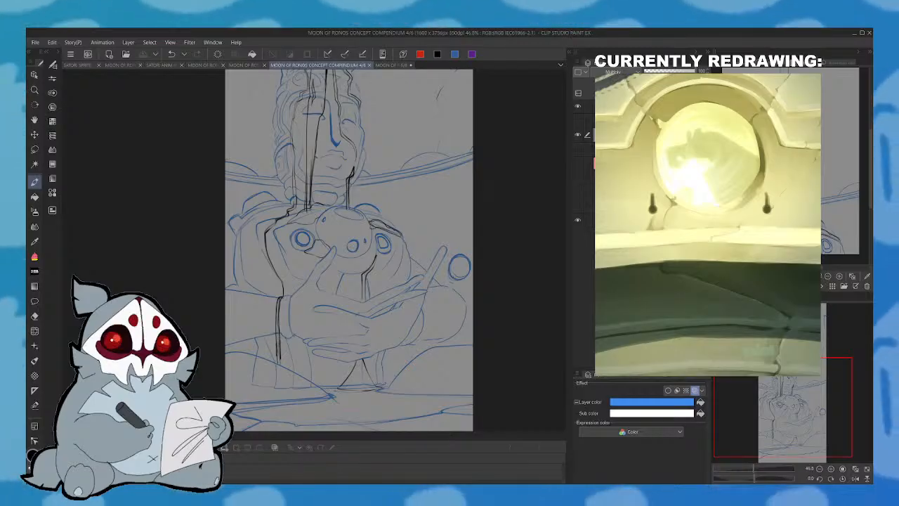
{"action": "left_click", "coordinate": [396, 65]}
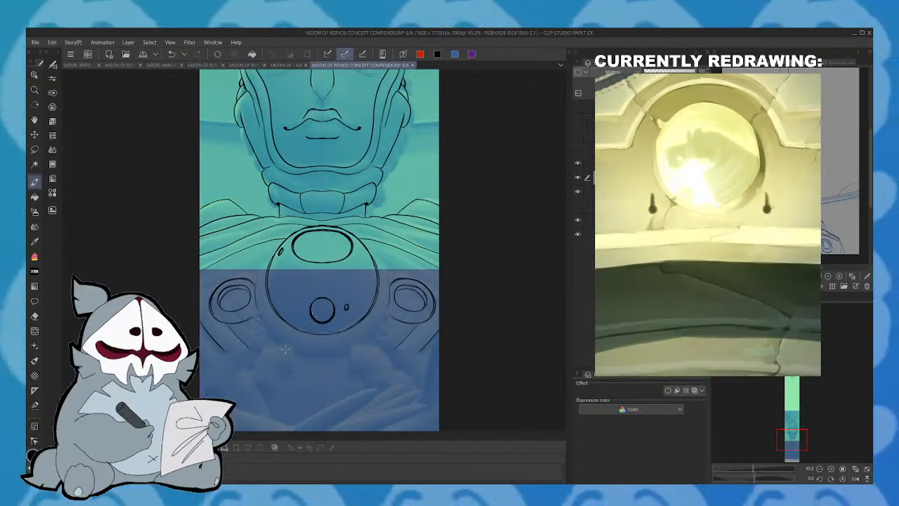
- Draw mirrored torso lines flaring downward from below the chest orb and compare them with the blue sketch on page 4/6
{"action": "mouse_move", "coordinate": [297, 352]}
{"action": "left_mouse_down"}
{"action": "mouse_move", "coordinate": [278, 421]}
{"action": "mouse_move", "coordinate": [299, 356]}
{"action": "left_mouse_up"}
{"action": "mouse_move", "coordinate": [792, 439]}
{"action": "left_mouse_down"}
{"action": "mouse_move", "coordinate": [799, 387]}
{"action": "mouse_move", "coordinate": [792, 454]}
{"action": "mouse_move", "coordinate": [791, 438]}
{"action": "mouse_move", "coordinate": [792, 446]}
{"action": "left_mouse_up"}
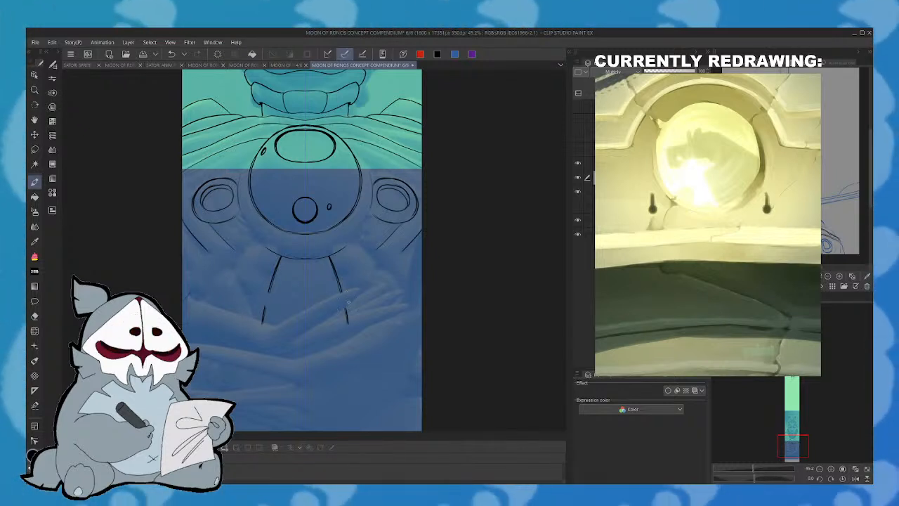
{"action": "left_click", "coordinate": [172, 54]}
{"action": "left_click_drag", "start_coordinate": [815, 400], "coordinate": [792, 441]}
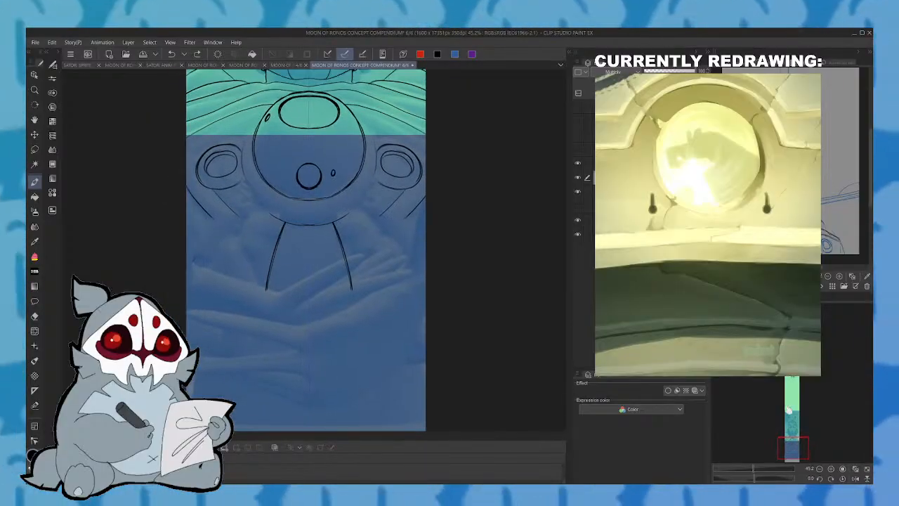
{"action": "left_click", "coordinate": [297, 65]}
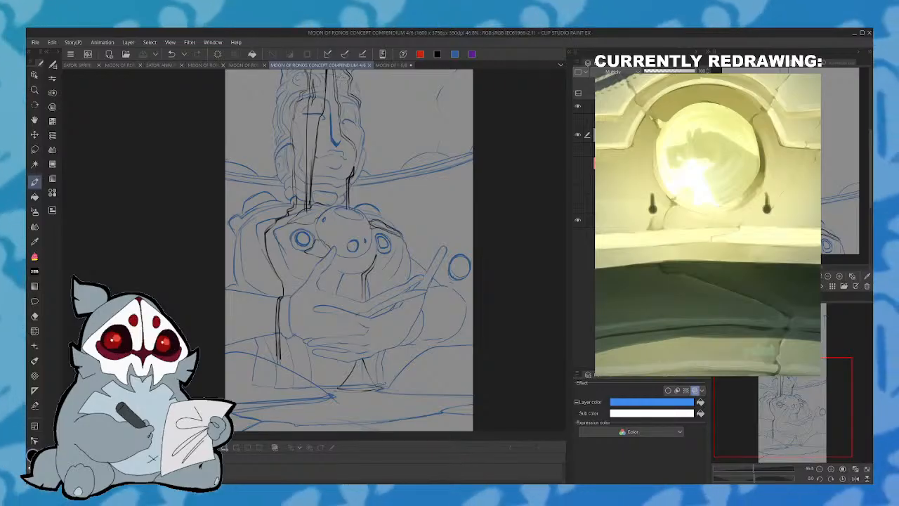
{"action": "left_click", "coordinate": [392, 65]}
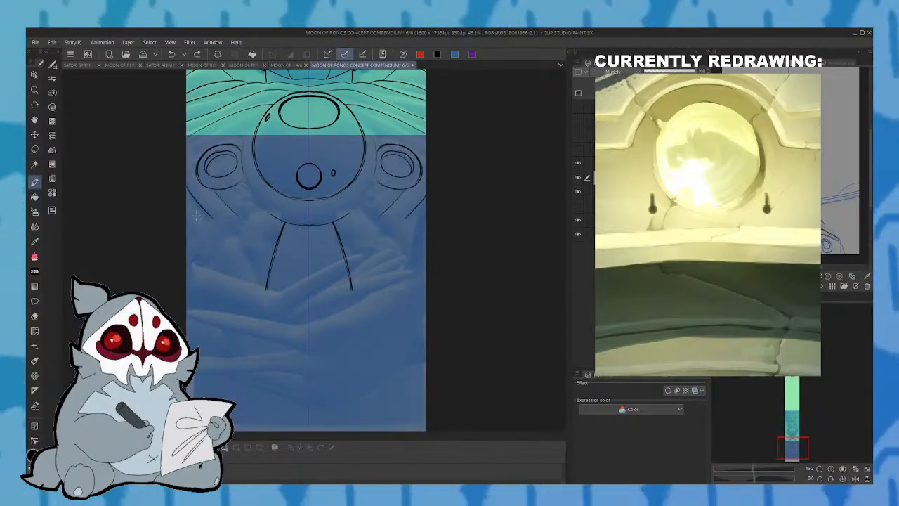
- Draw mirrored sleeve creases at the canvas edges and the statue's base, with rounded corner pillars joined by a horizontal bottom line
{"action": "left_click_drag", "start_coordinate": [187, 245], "coordinate": [234, 280]}
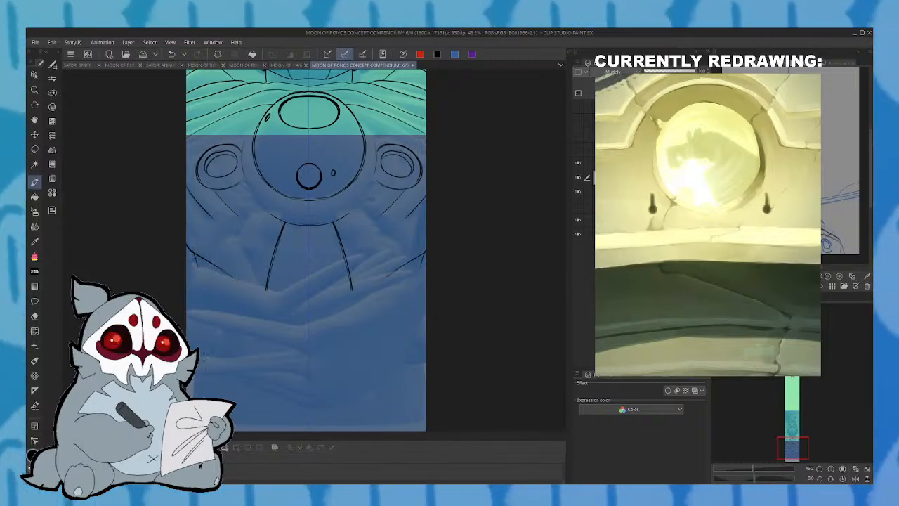
{"action": "left_click_drag", "start_coordinate": [203, 371], "coordinate": [196, 415]}
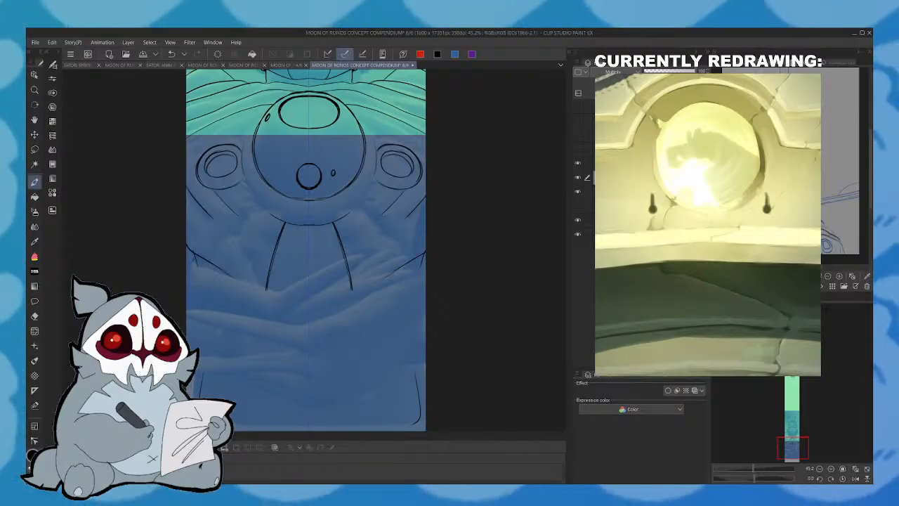
{"action": "left_click_drag", "start_coordinate": [759, 473], "coordinate": [749, 471]}
{"action": "mouse_move", "coordinate": [793, 429]}
{"action": "left_mouse_down"}
{"action": "mouse_move", "coordinate": [809, 415]}
{"action": "mouse_move", "coordinate": [796, 441]}
{"action": "mouse_move", "coordinate": [792, 419]}
{"action": "left_mouse_up"}
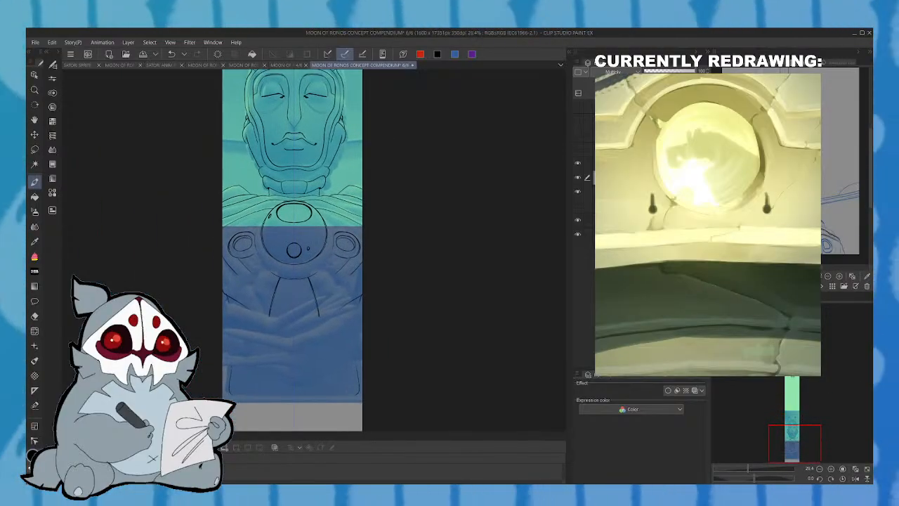
{"action": "left_click", "coordinate": [171, 54]}
{"action": "key", "text": "ctrl+y"}
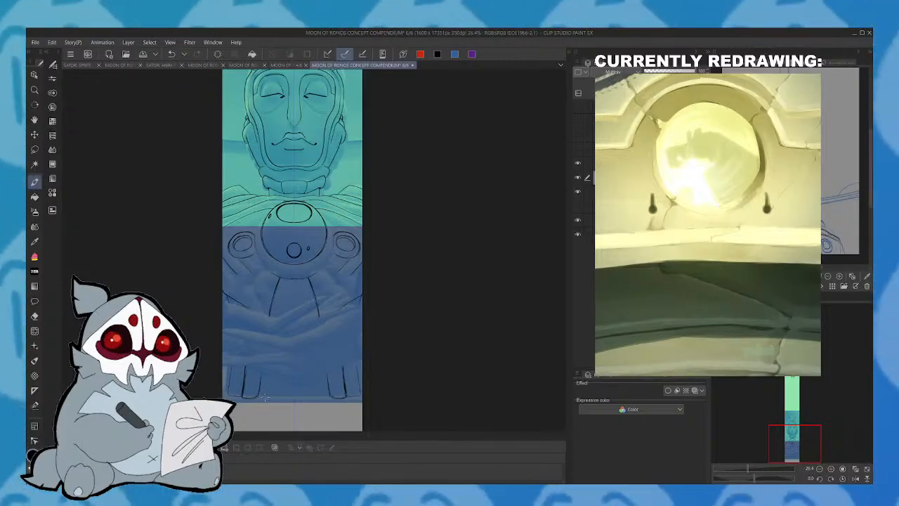
{"action": "left_click_drag", "start_coordinate": [263, 397], "coordinate": [303, 397]}
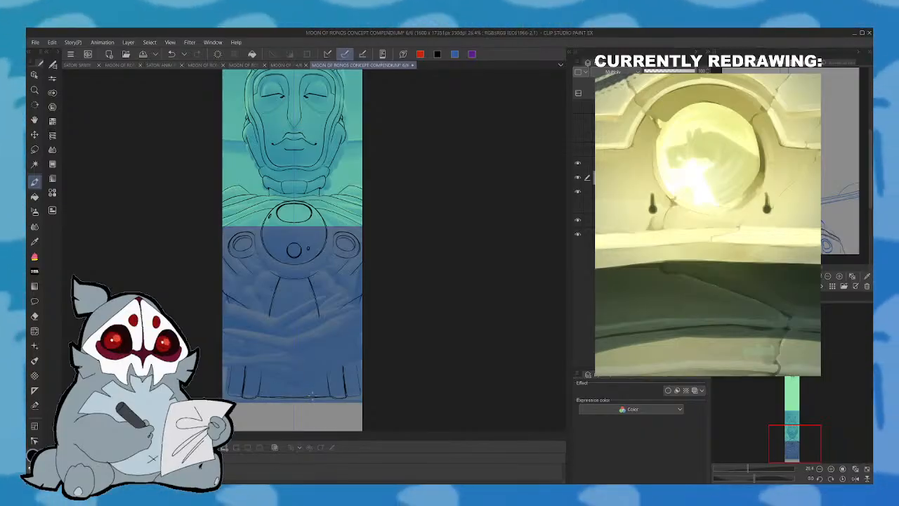
- Compare the face and headdress line art with the blue statue sketch on page 4/6
{"action": "left_click_drag", "start_coordinate": [805, 451], "coordinate": [807, 433]}
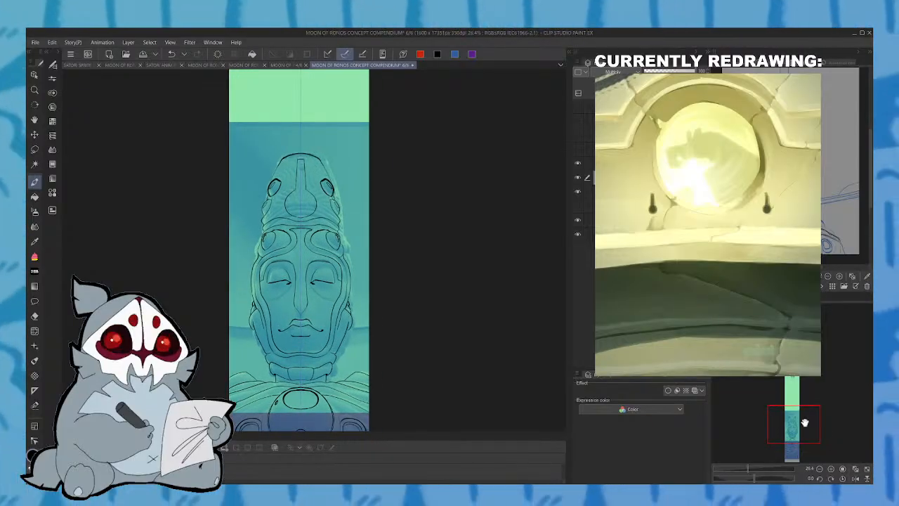
{"action": "left_click", "coordinate": [302, 64]}
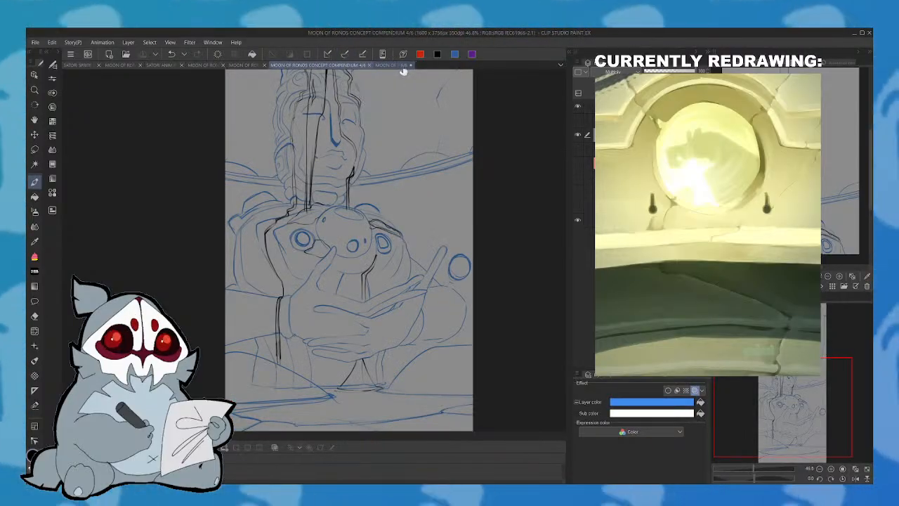
{"action": "left_click", "coordinate": [391, 65]}
{"action": "left_click", "coordinate": [302, 65]}
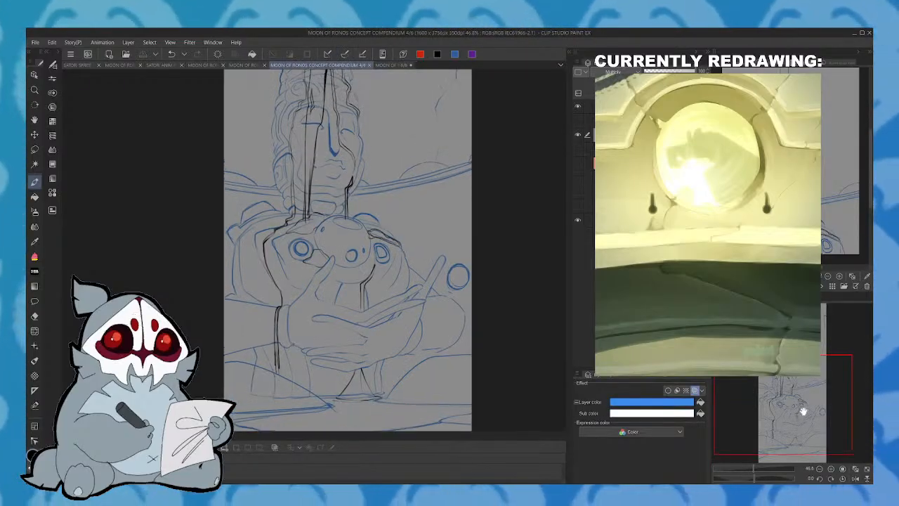
{"action": "left_click", "coordinate": [391, 64]}
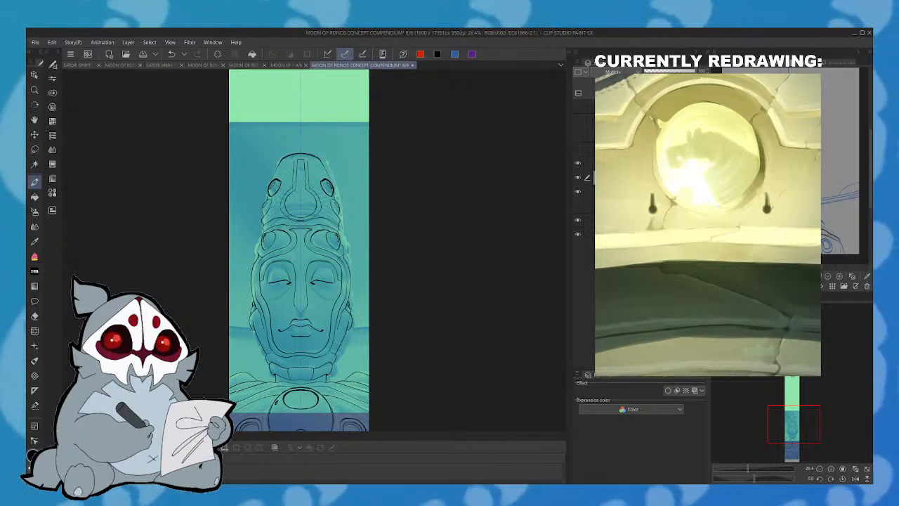
{"action": "left_click", "coordinate": [172, 54]}
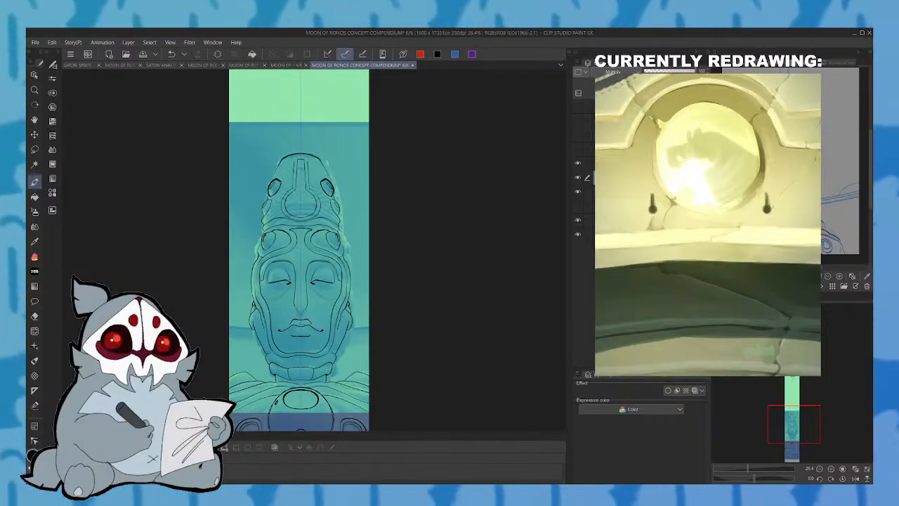
- Show the hidden faint sketch layer over the page and check the line art with the blue tinted reference layer turned off and on
{"action": "left_click_drag", "start_coordinate": [798, 424], "coordinate": [801, 412]}
{"action": "left_click", "coordinate": [578, 135]}
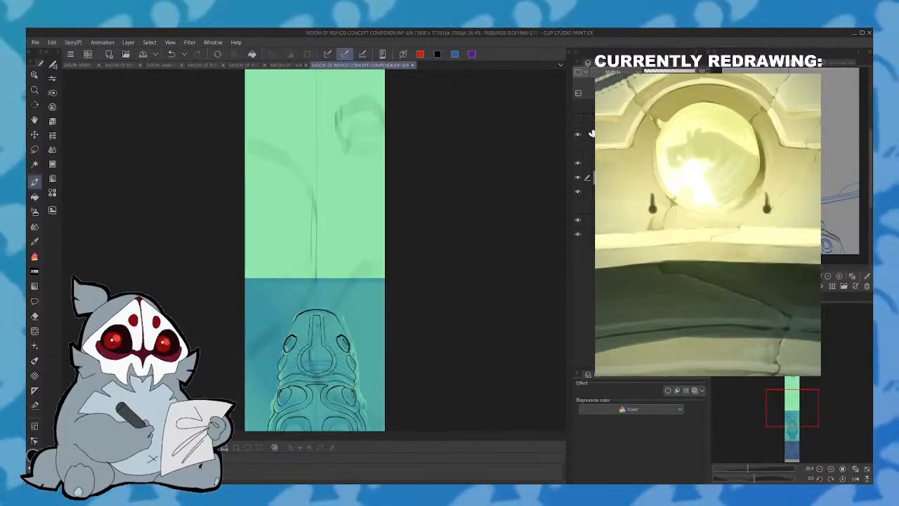
{"action": "left_click_drag", "start_coordinate": [803, 396], "coordinate": [801, 413]}
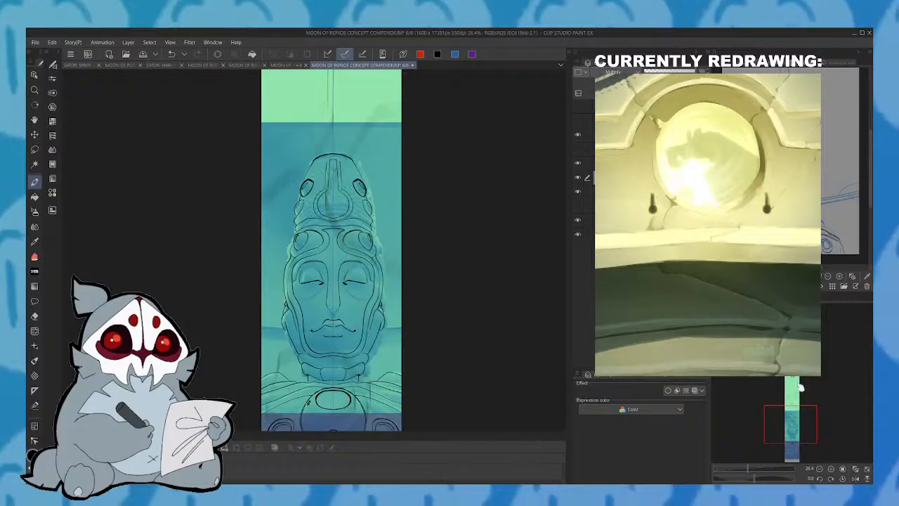
{"action": "left_click", "coordinate": [579, 192]}
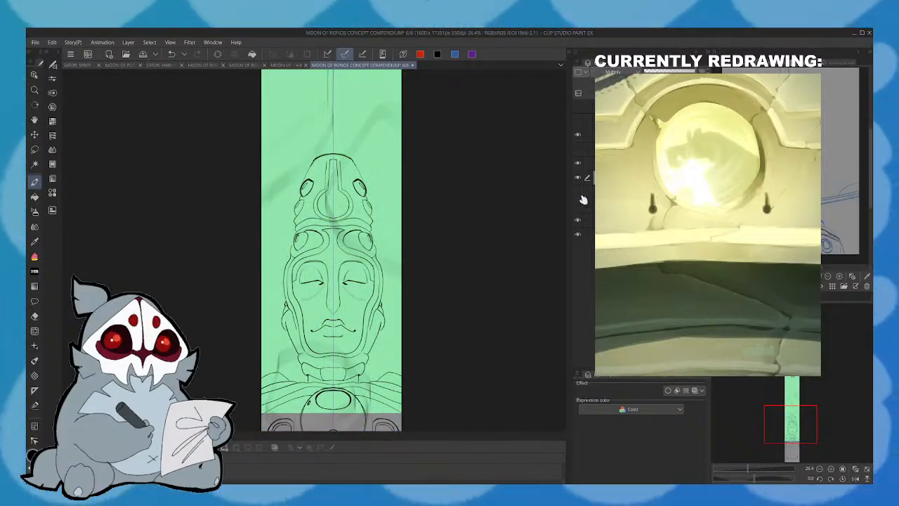
{"action": "left_click_drag", "start_coordinate": [789, 395], "coordinate": [801, 422]}
{"action": "left_click", "coordinate": [578, 191]}
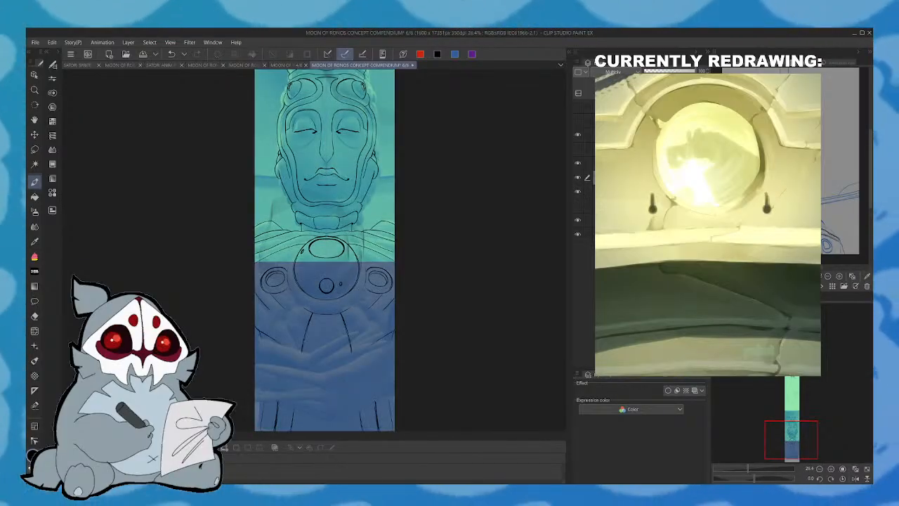
- Outline the forearm crossing the lower torso, with its upper and lower edges, a sleeve edge and a raised finger
{"action": "scroll", "coordinate": [767, 453], "scroll_direction": "up", "scroll_amount": 5}
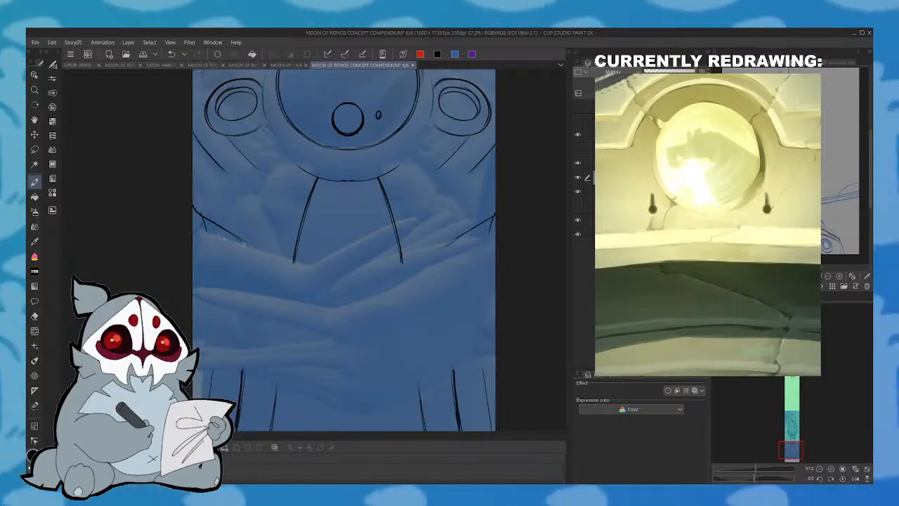
{"action": "left_click_drag", "start_coordinate": [755, 479], "coordinate": [732, 480]}
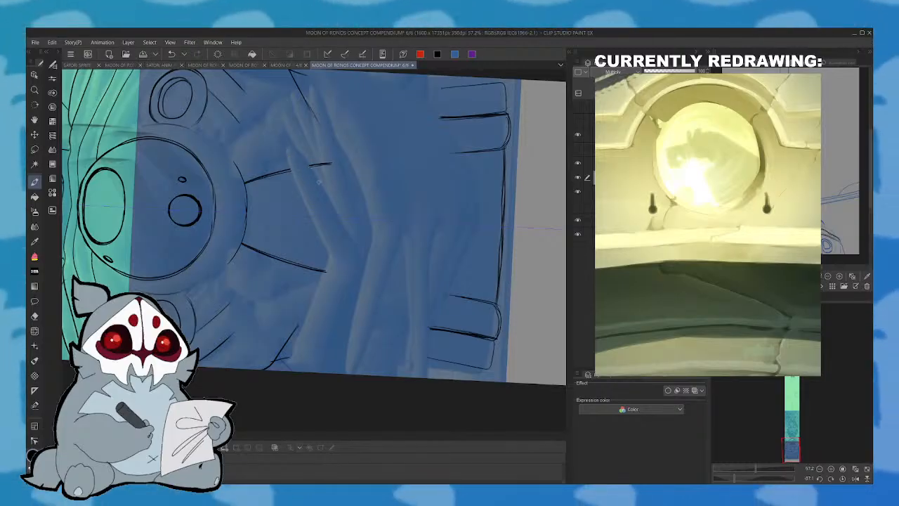
{"action": "left_click_drag", "start_coordinate": [316, 175], "coordinate": [288, 148]}
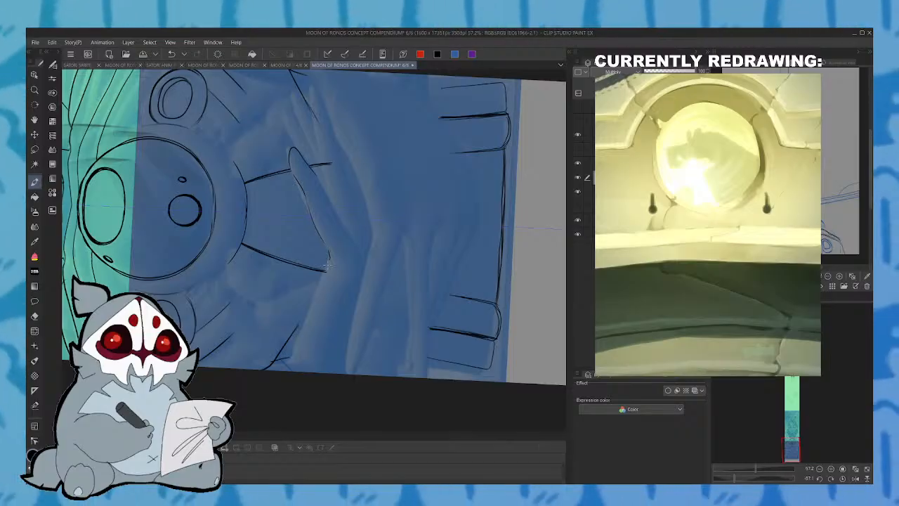
{"action": "left_click_drag", "start_coordinate": [309, 308], "coordinate": [292, 372]}
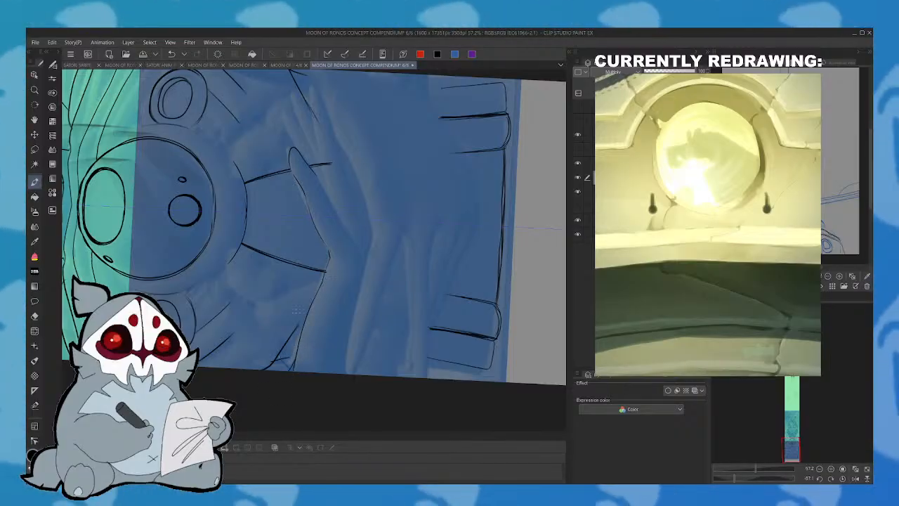
{"action": "left_click_drag", "start_coordinate": [297, 352], "coordinate": [271, 372]}
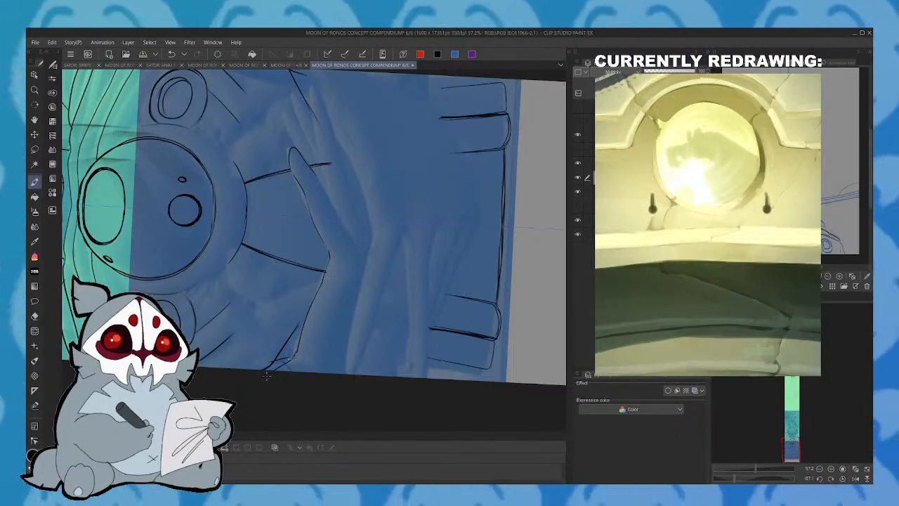
{"action": "left_click_drag", "start_coordinate": [346, 368], "coordinate": [365, 275]}
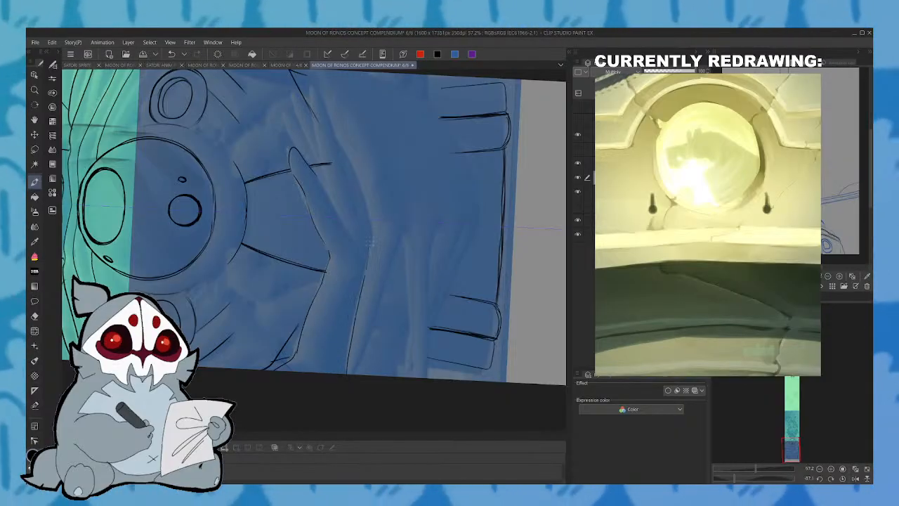
- In a flipped, rotated view, draw the inner edge of the raised finger and add a second slender finger beside it
{"action": "left_click", "coordinate": [844, 479]}
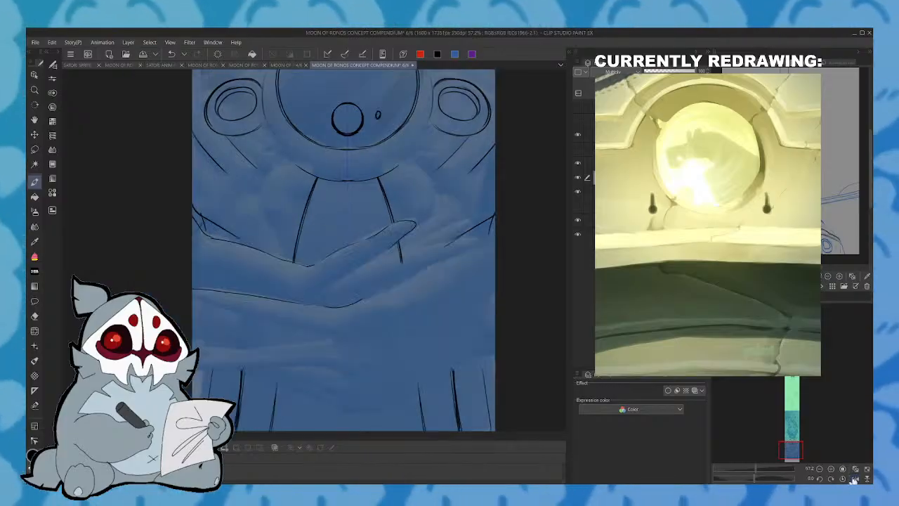
{"action": "mouse_move", "coordinate": [755, 478]}
{"action": "left_mouse_down"}
{"action": "mouse_move", "coordinate": [736, 481]}
{"action": "mouse_move", "coordinate": [746, 478]}
{"action": "left_mouse_up"}
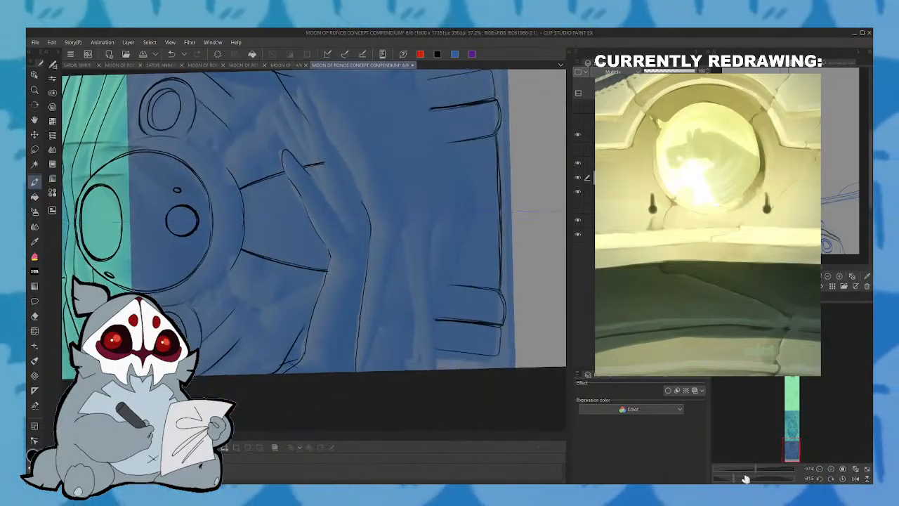
{"action": "left_click", "coordinate": [855, 478]}
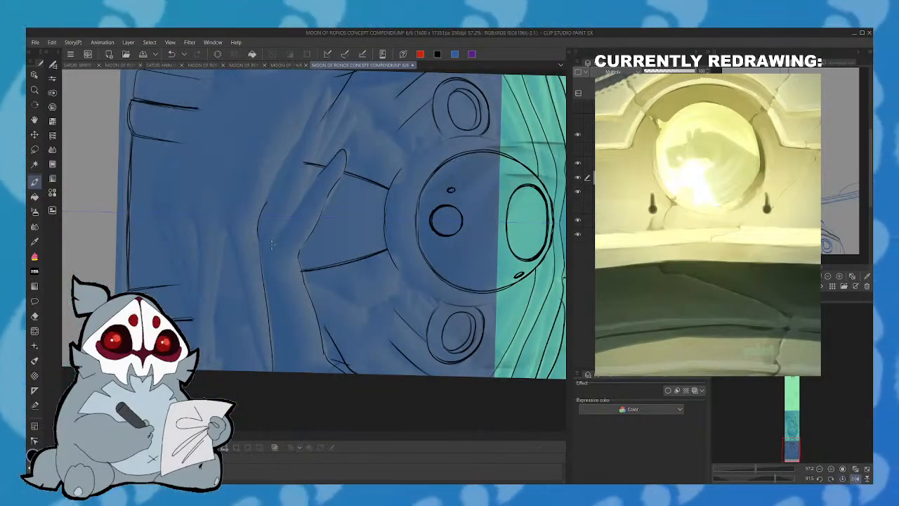
{"action": "left_click_drag", "start_coordinate": [280, 227], "coordinate": [325, 166]}
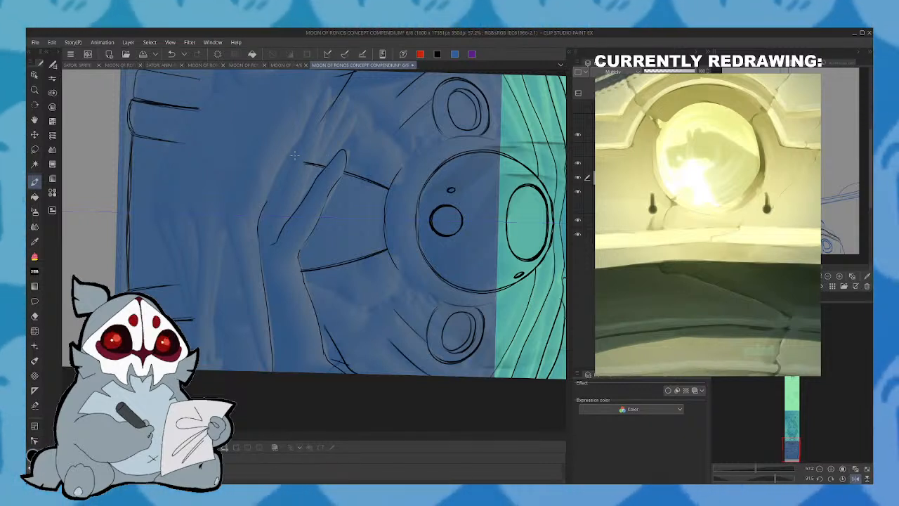
{"action": "mouse_move", "coordinate": [324, 88]}
{"action": "left_mouse_down"}
{"action": "mouse_move", "coordinate": [325, 120]}
{"action": "mouse_move", "coordinate": [307, 167]}
{"action": "left_mouse_up"}
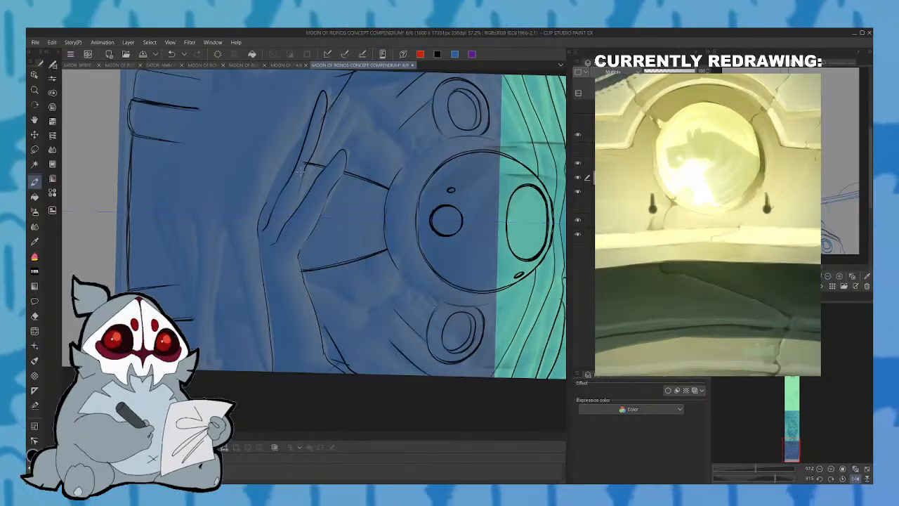
{"action": "key", "text": "ctrl+z"}
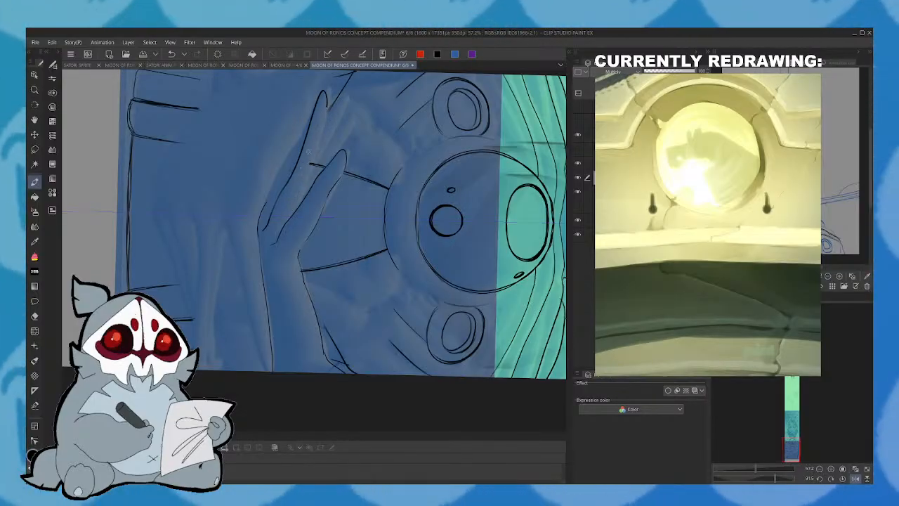
- Draw the remaining slender fingers of the raised hand, extending beyond and between the first two fingers
{"action": "left_click_drag", "start_coordinate": [325, 101], "coordinate": [303, 194]}
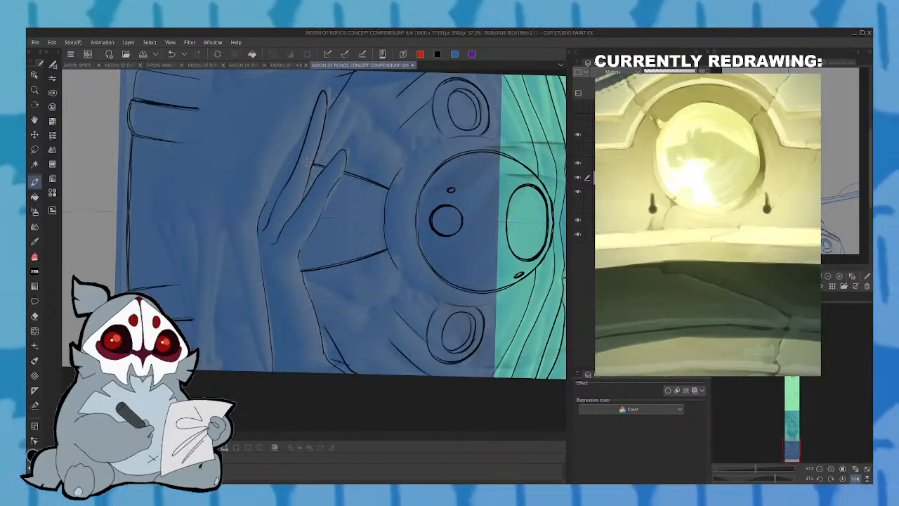
{"action": "left_click", "coordinate": [855, 479]}
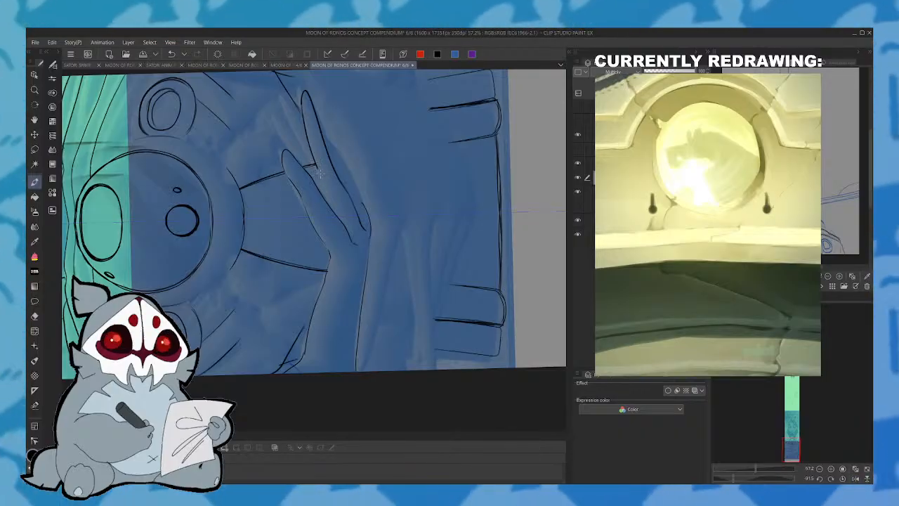
{"action": "left_click_drag", "start_coordinate": [316, 166], "coordinate": [335, 206]}
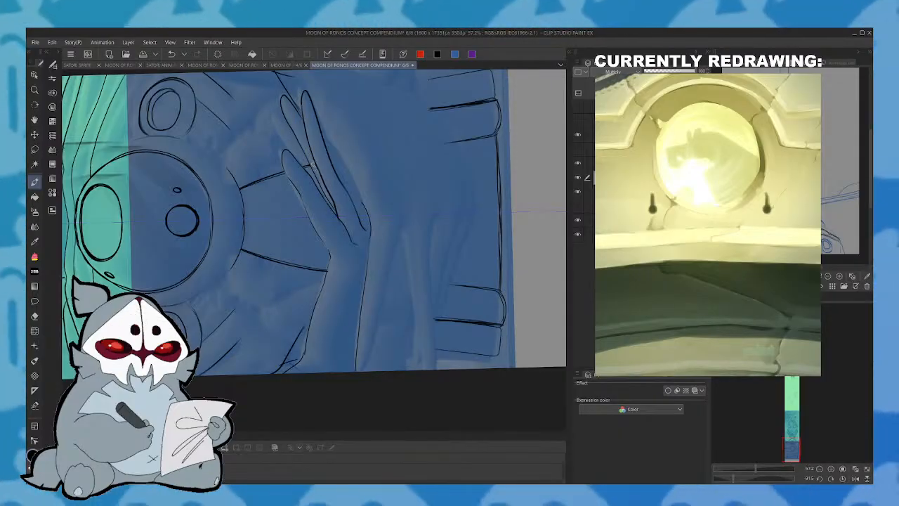
{"action": "left_click", "coordinate": [845, 478]}
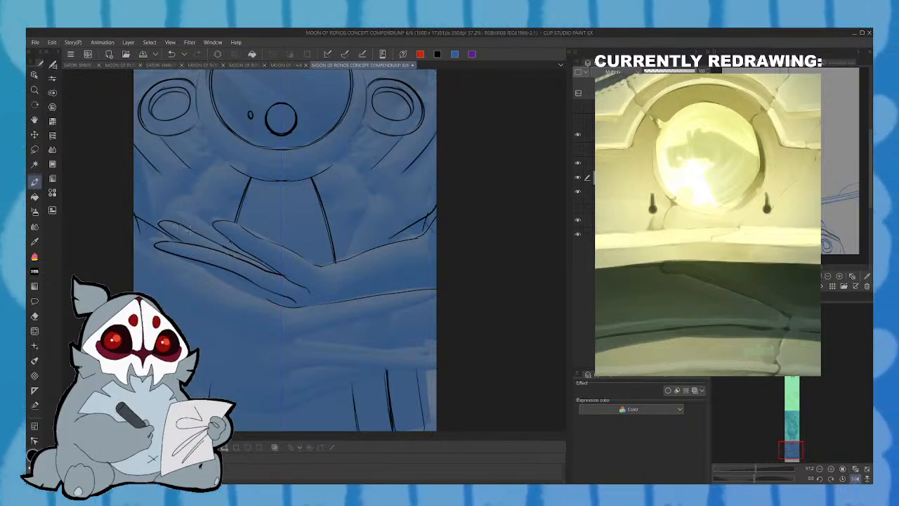
{"action": "mouse_move", "coordinate": [180, 220]}
{"action": "left_mouse_down"}
{"action": "mouse_move", "coordinate": [187, 213]}
{"action": "mouse_move", "coordinate": [215, 230]}
{"action": "left_mouse_up"}
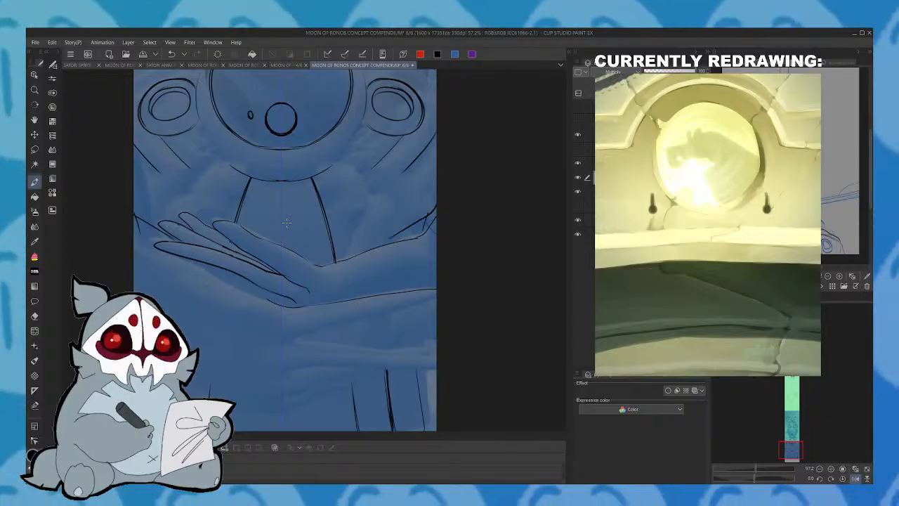
- In the mirrored view, start the second forearm's lower edge and redraw the lines beneath the first hand's fingers and beside their tips
{"action": "left_click", "coordinate": [852, 478]}
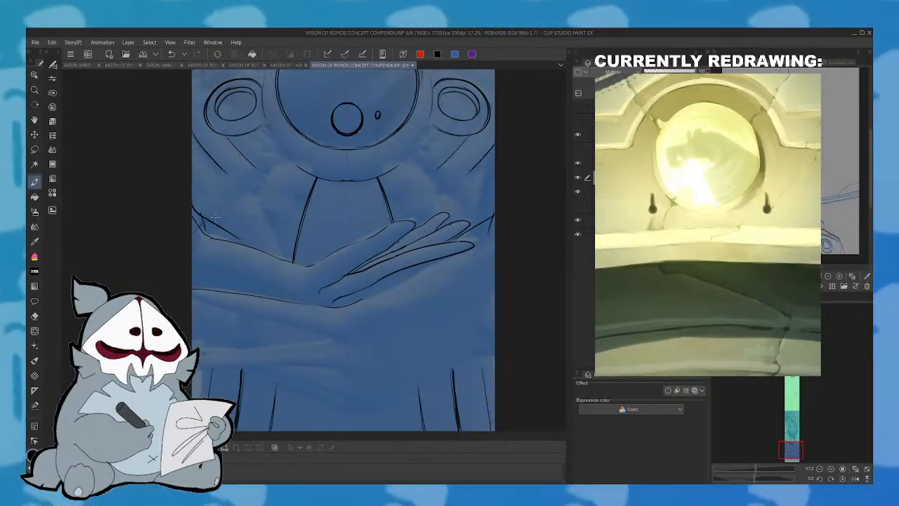
{"action": "left_click_drag", "start_coordinate": [192, 325], "coordinate": [300, 324]}
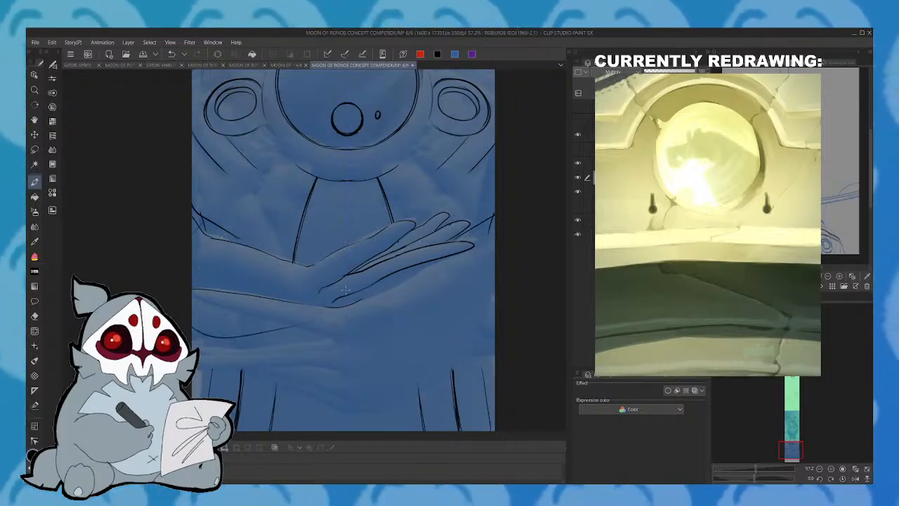
{"action": "left_click", "coordinate": [171, 54]}
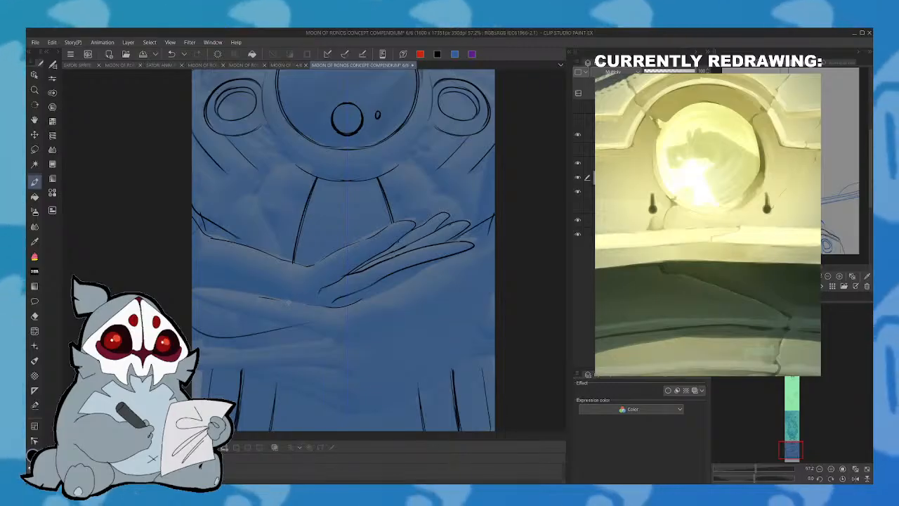
{"action": "left_click_drag", "start_coordinate": [254, 297], "coordinate": [326, 310]}
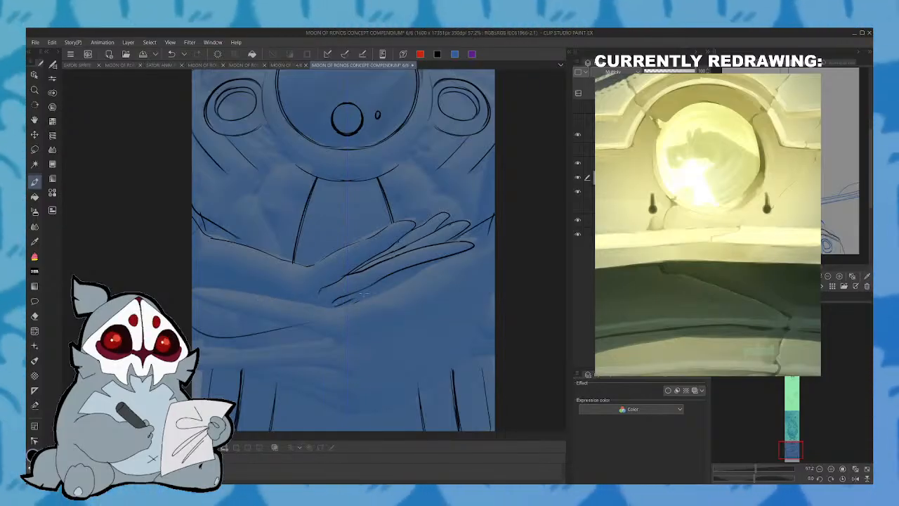
{"action": "left_click_drag", "start_coordinate": [336, 306], "coordinate": [429, 262]}
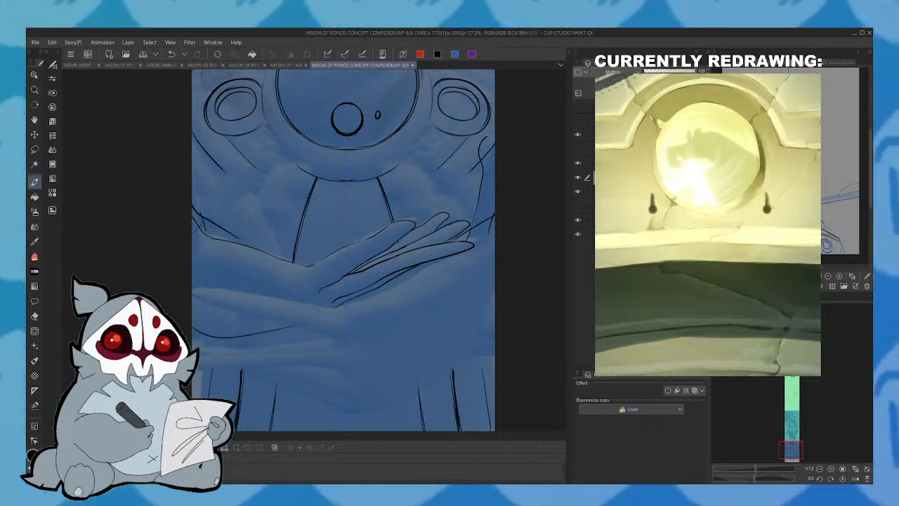
{"action": "left_click_drag", "start_coordinate": [469, 240], "coordinate": [495, 148]}
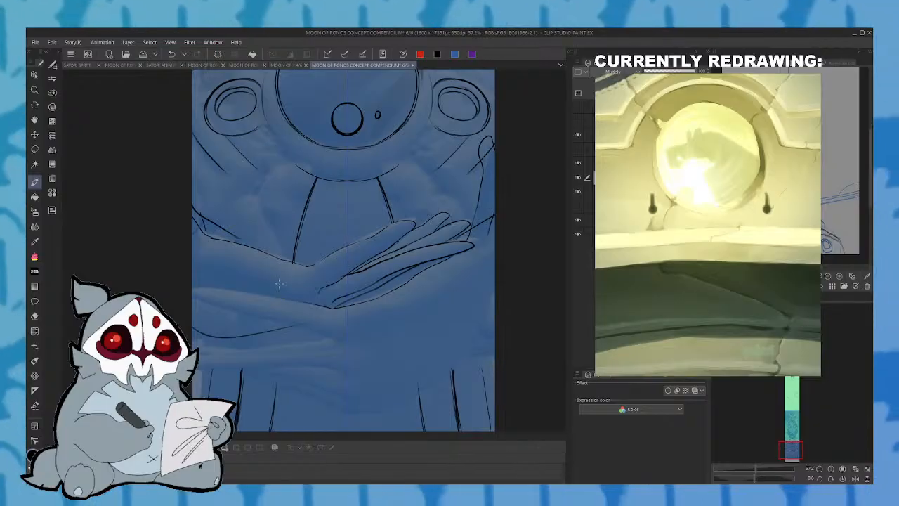
- In a rotated view, outline the second hand crossing beneath the first, with its long fingers and the curved lower edge of its forearm
{"action": "left_click_drag", "start_coordinate": [755, 479], "coordinate": [738, 479]}
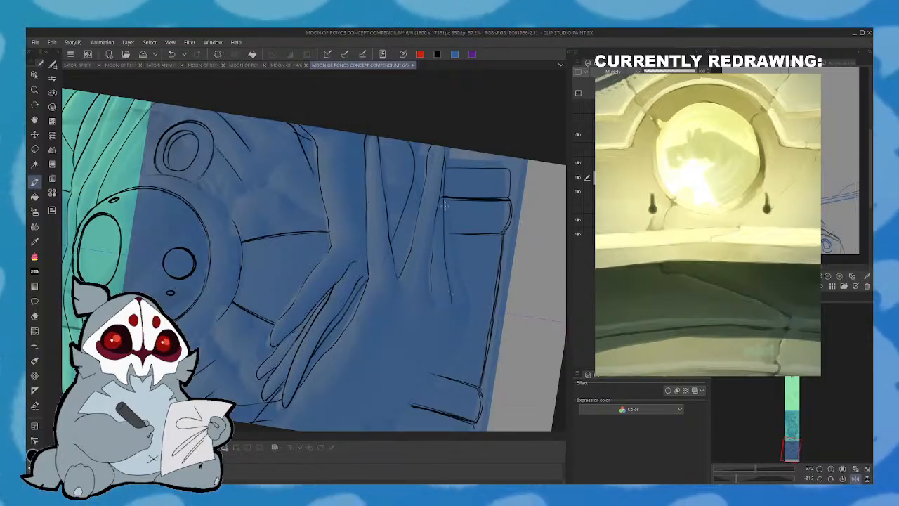
{"action": "mouse_move", "coordinate": [446, 354]}
{"action": "left_mouse_down"}
{"action": "mouse_move", "coordinate": [414, 393]}
{"action": "mouse_move", "coordinate": [371, 410]}
{"action": "left_mouse_up"}
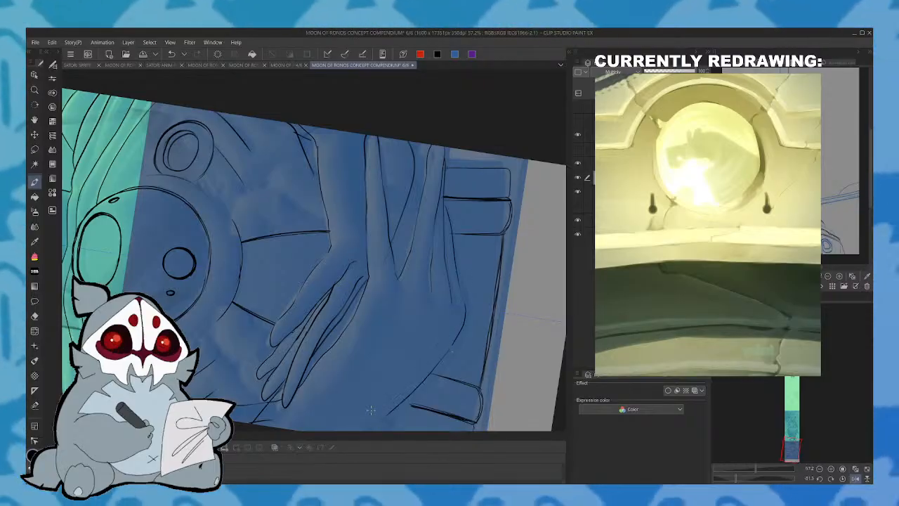
{"action": "left_click", "coordinate": [855, 478]}
{"action": "left_click", "coordinate": [842, 478]}
{"action": "left_click_drag", "start_coordinate": [806, 365], "coordinate": [793, 337]}
{"action": "left_click_drag", "start_coordinate": [792, 393], "coordinate": [797, 444]}
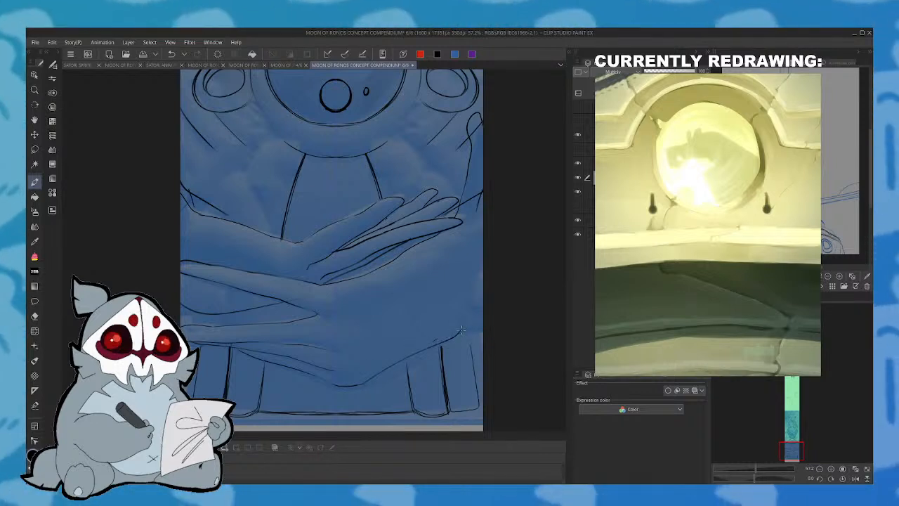
- Check the crossed hands against the blue statue sketch on page 4/6 and return to page 6/6
{"action": "left_click", "coordinate": [296, 65]}
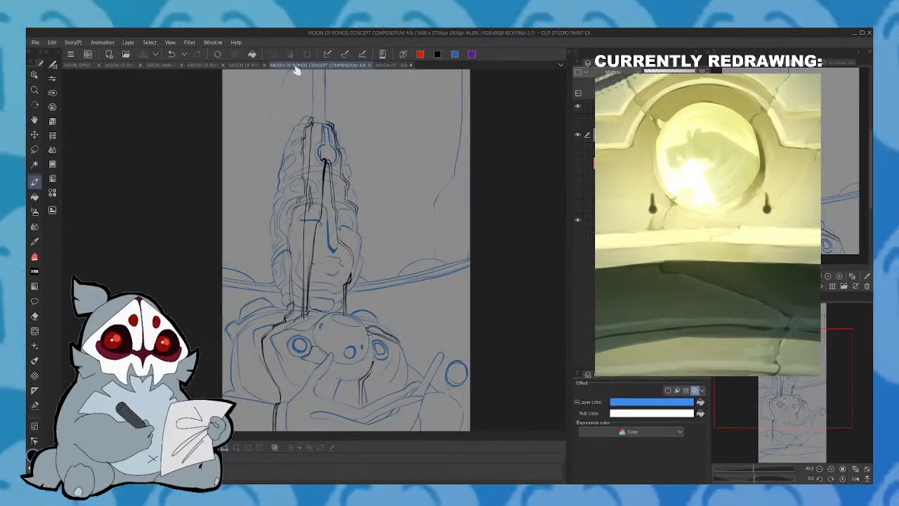
{"action": "left_click_drag", "start_coordinate": [794, 398], "coordinate": [802, 410]}
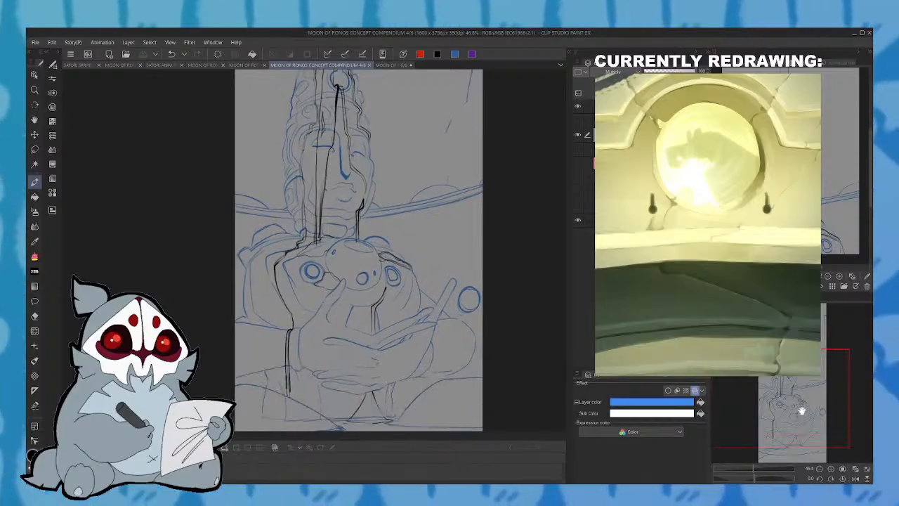
{"action": "left_click", "coordinate": [404, 66]}
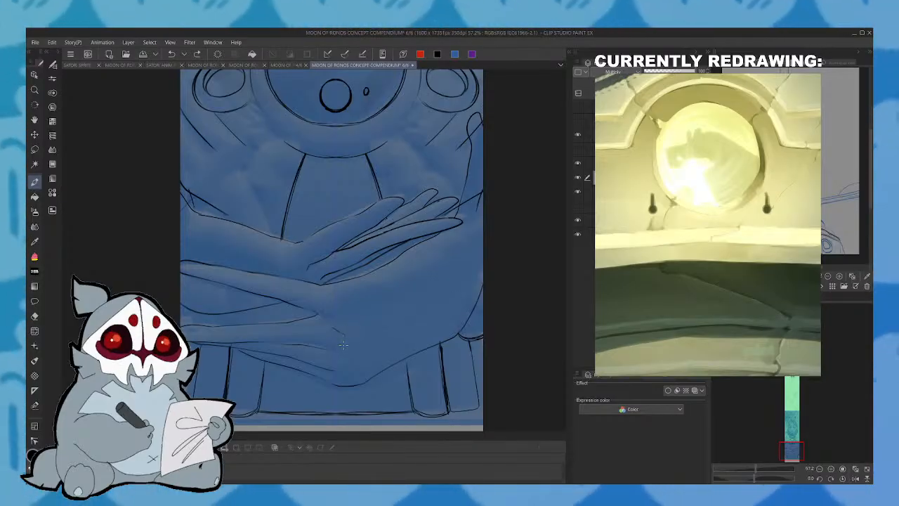
- Review the statue's line art from face to base at a smaller scale with the blue tinted reference layer hidden
{"action": "mouse_move", "coordinate": [806, 390]}
{"action": "left_mouse_down"}
{"action": "mouse_move", "coordinate": [792, 365]}
{"action": "mouse_move", "coordinate": [796, 448]}
{"action": "left_mouse_up"}
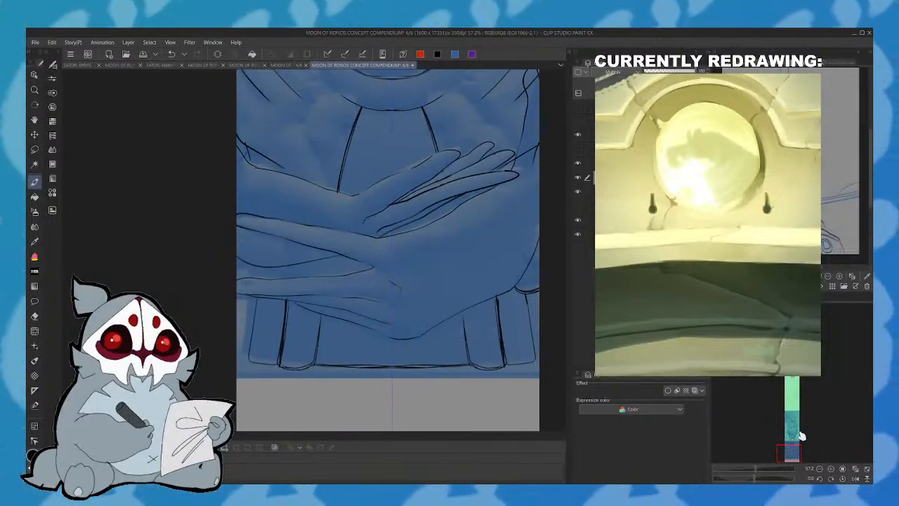
{"action": "left_click", "coordinate": [790, 448]}
{"action": "left_click_drag", "start_coordinate": [757, 470], "coordinate": [753, 471]}
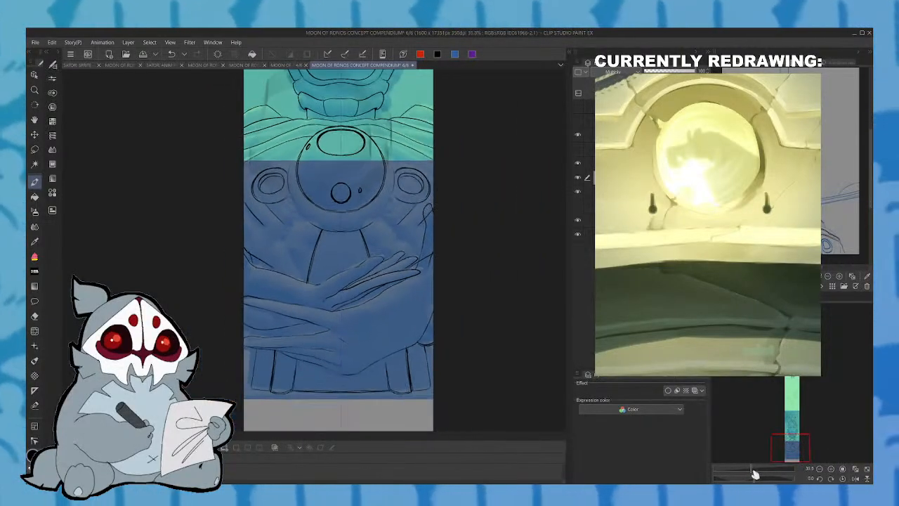
{"action": "left_click_drag", "start_coordinate": [802, 419], "coordinate": [791, 437]}
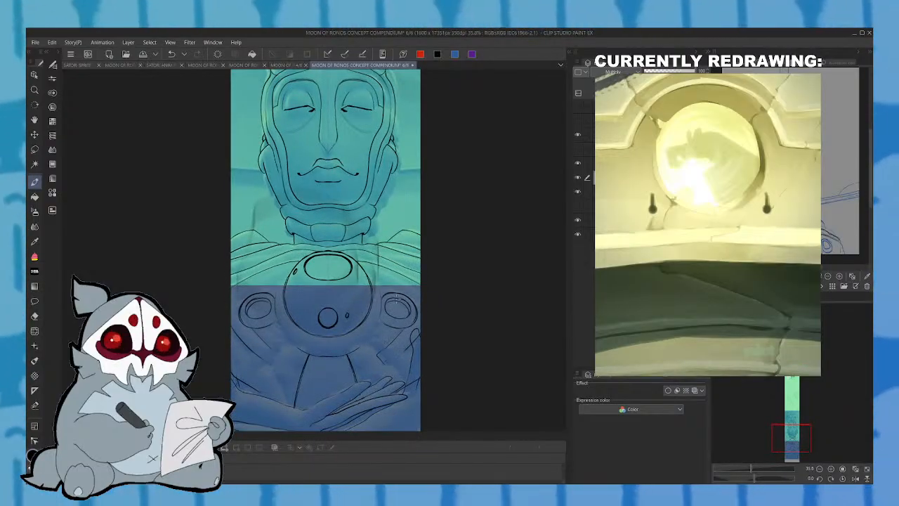
{"action": "left_click", "coordinate": [578, 192]}
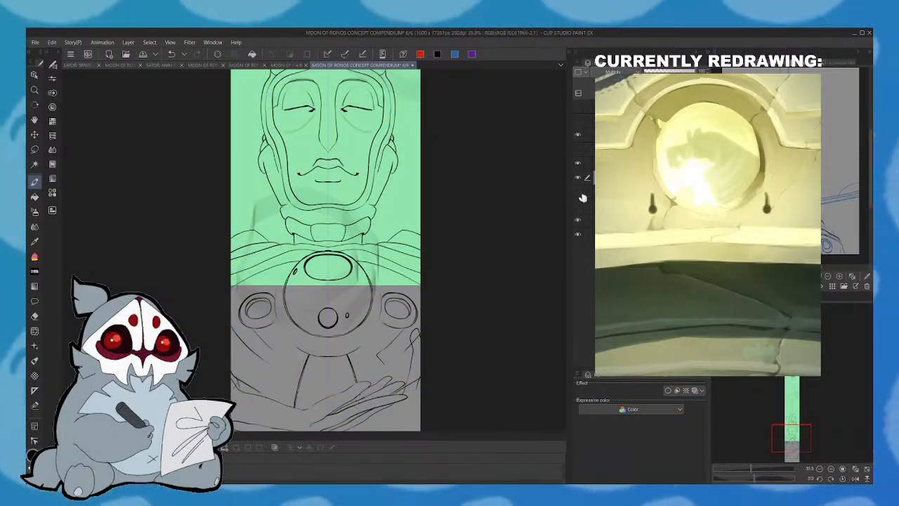
{"action": "mouse_move", "coordinate": [793, 439]}
{"action": "left_mouse_down"}
{"action": "mouse_move", "coordinate": [796, 386]}
{"action": "mouse_move", "coordinate": [795, 454]}
{"action": "left_mouse_up"}
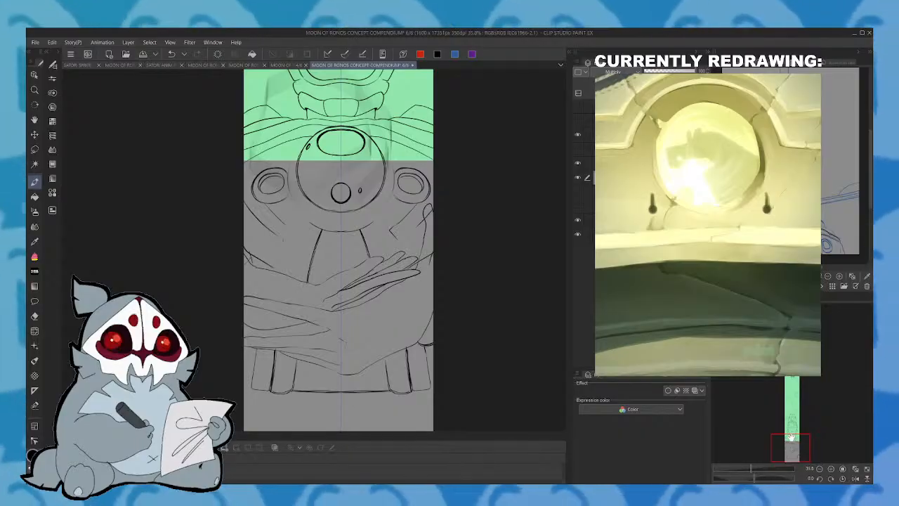
{"action": "left_click_drag", "start_coordinate": [796, 437], "coordinate": [794, 442]}
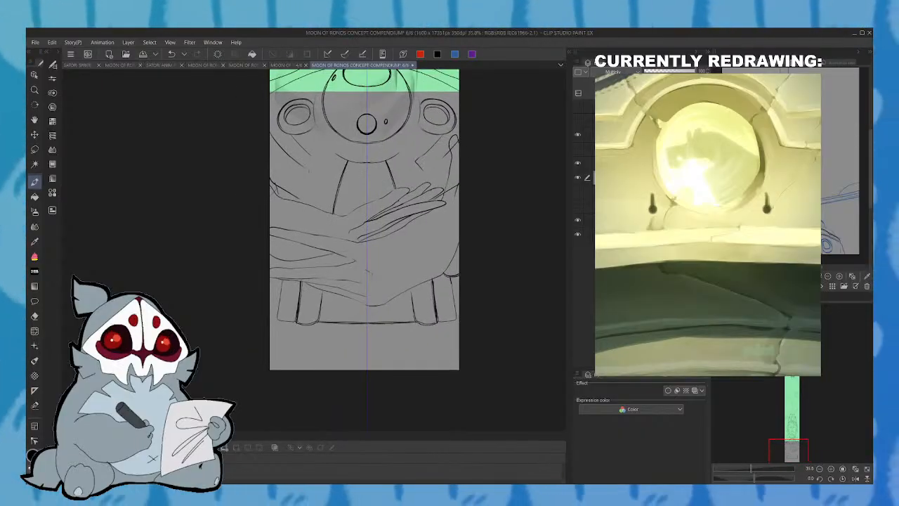
- Tint the statue line art blue and hide the gray and green overlay so it shows on white
{"action": "left_click", "coordinate": [695, 389]}
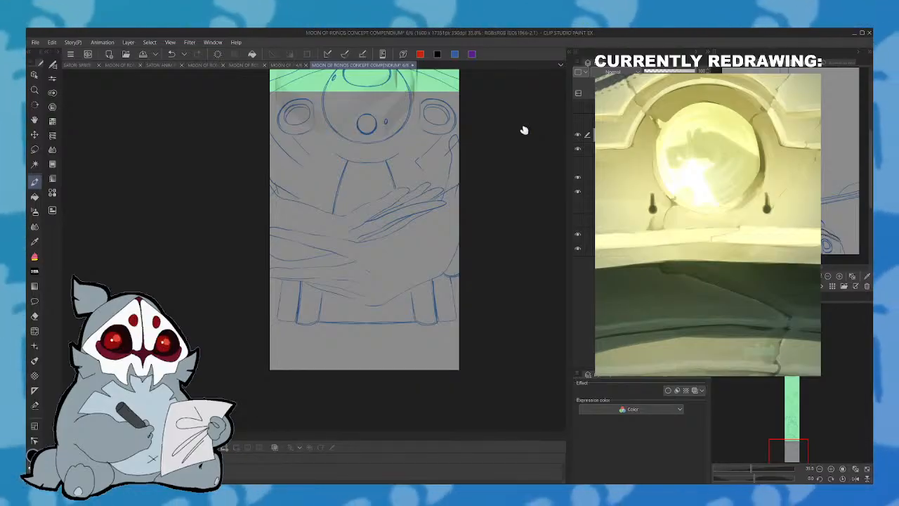
{"action": "left_click", "coordinate": [580, 210]}
{"action": "left_click", "coordinate": [580, 209]}
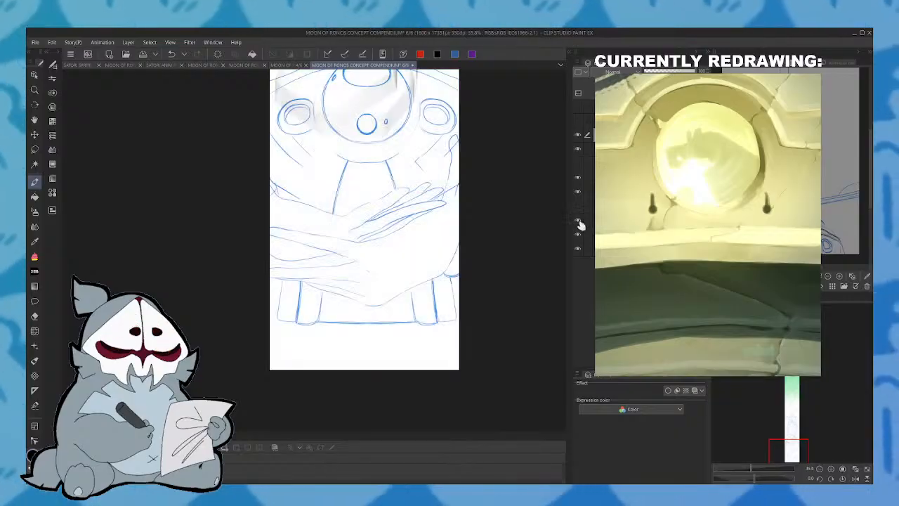
{"action": "left_click", "coordinate": [579, 220]}
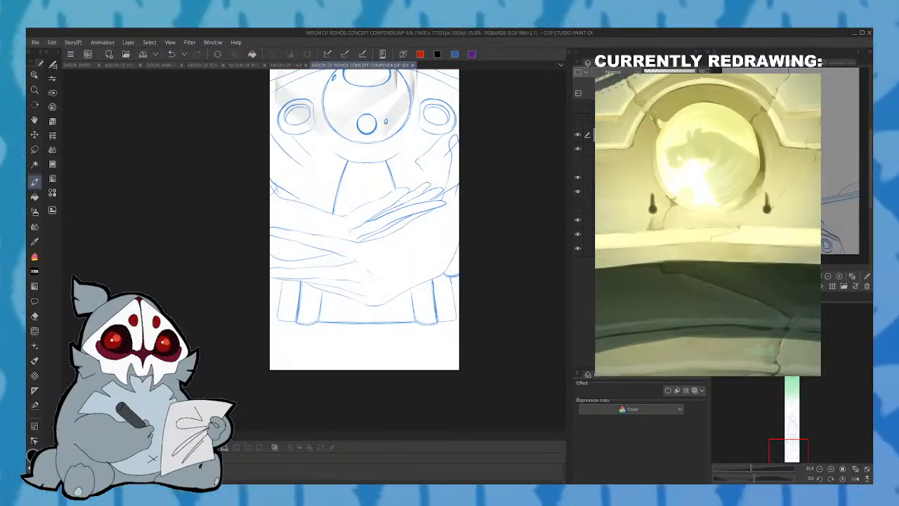
{"action": "mouse_move", "coordinate": [797, 447]}
{"action": "left_mouse_down"}
{"action": "mouse_move", "coordinate": [799, 415]}
{"action": "mouse_move", "coordinate": [797, 442]}
{"action": "left_mouse_up"}
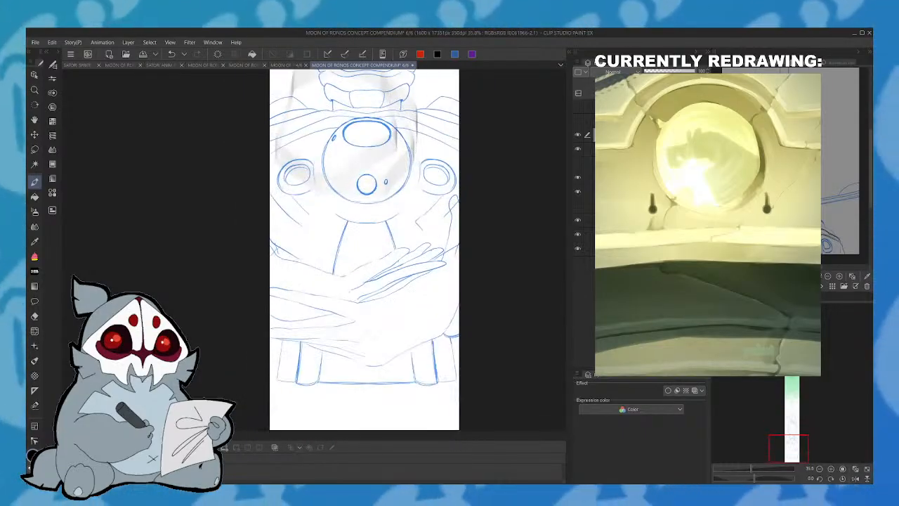
{"action": "mouse_move", "coordinate": [296, 309]}
{"action": "left_mouse_down"}
{"action": "mouse_move", "coordinate": [345, 147]}
{"action": "mouse_move", "coordinate": [373, 279]}
{"action": "left_mouse_up"}
{"action": "left_click_drag", "start_coordinate": [424, 288], "coordinate": [441, 304]}
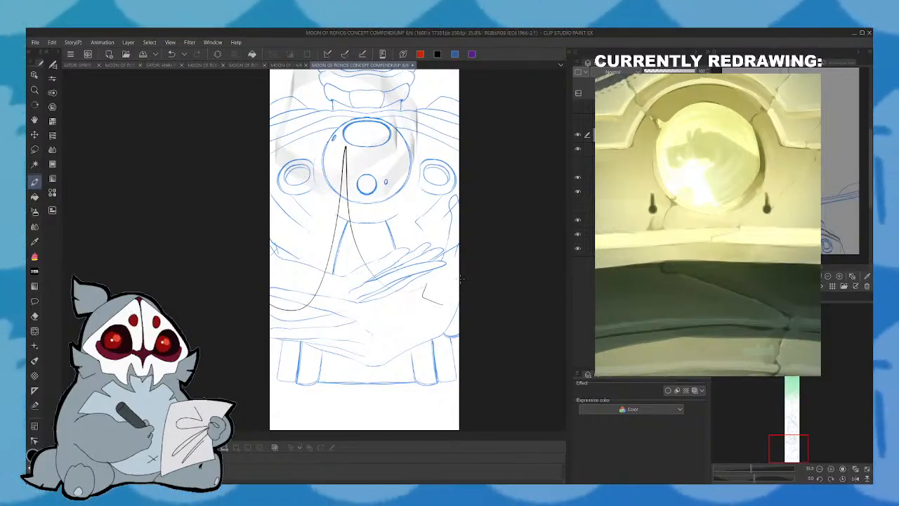
{"action": "left_click", "coordinate": [172, 54]}
{"action": "left_click", "coordinate": [172, 55]}
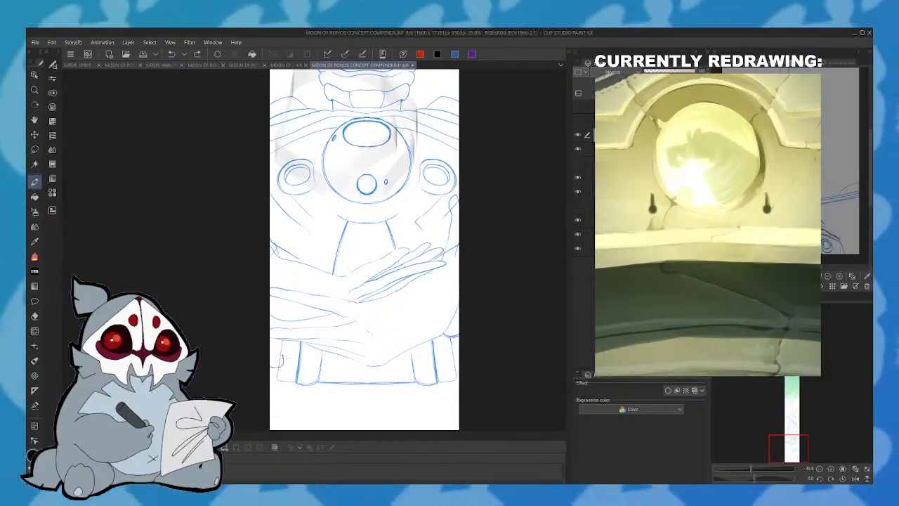
{"action": "mouse_move", "coordinate": [302, 365]}
{"action": "left_mouse_down"}
{"action": "mouse_move", "coordinate": [316, 313]}
{"action": "mouse_move", "coordinate": [348, 343]}
{"action": "mouse_move", "coordinate": [414, 332]}
{"action": "mouse_move", "coordinate": [453, 312]}
{"action": "mouse_move", "coordinate": [444, 368]}
{"action": "left_mouse_up"}
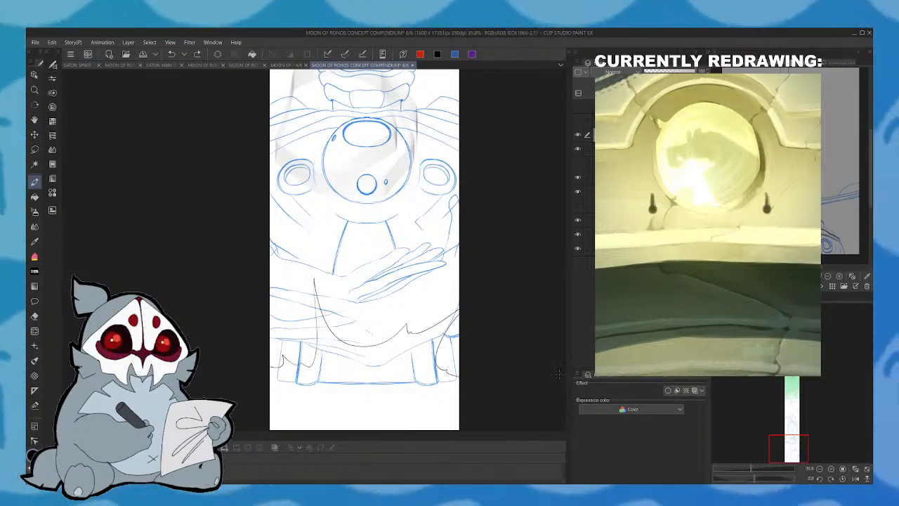
{"action": "left_click_drag", "start_coordinate": [795, 442], "coordinate": [784, 422]}
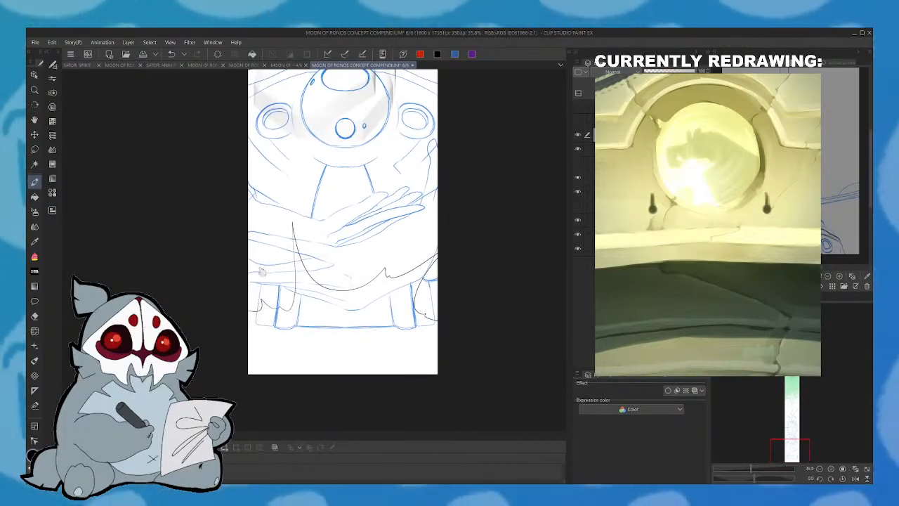
{"action": "key", "text": "ctrl+z"}
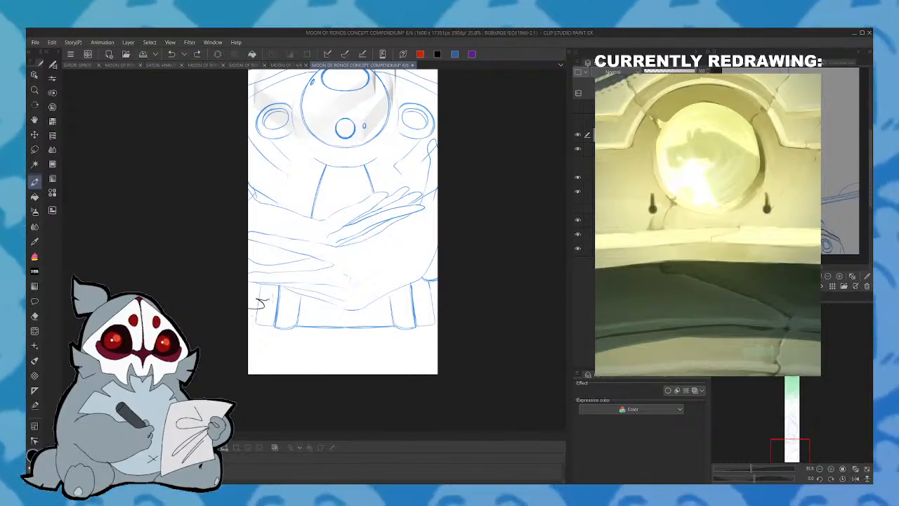
- Draw a jagged, spiked outline across the statue's base and fill the area below it black with the sketch layers temporarily hidden
{"action": "mouse_move", "coordinate": [341, 291]}
{"action": "left_mouse_down"}
{"action": "mouse_move", "coordinate": [375, 280]}
{"action": "mouse_move", "coordinate": [407, 246]}
{"action": "left_mouse_up"}
{"action": "left_click_drag", "start_coordinate": [425, 307], "coordinate": [450, 309]}
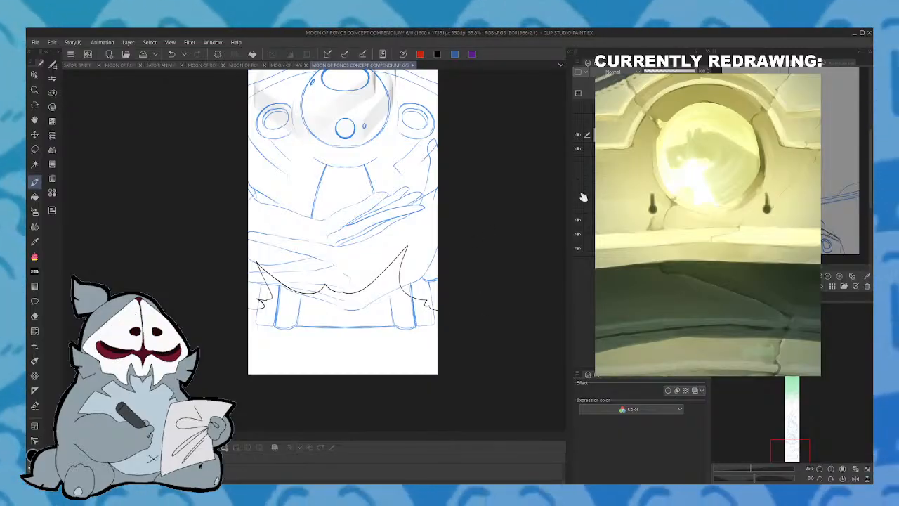
{"action": "left_click_drag", "start_coordinate": [578, 192], "coordinate": [578, 177]}
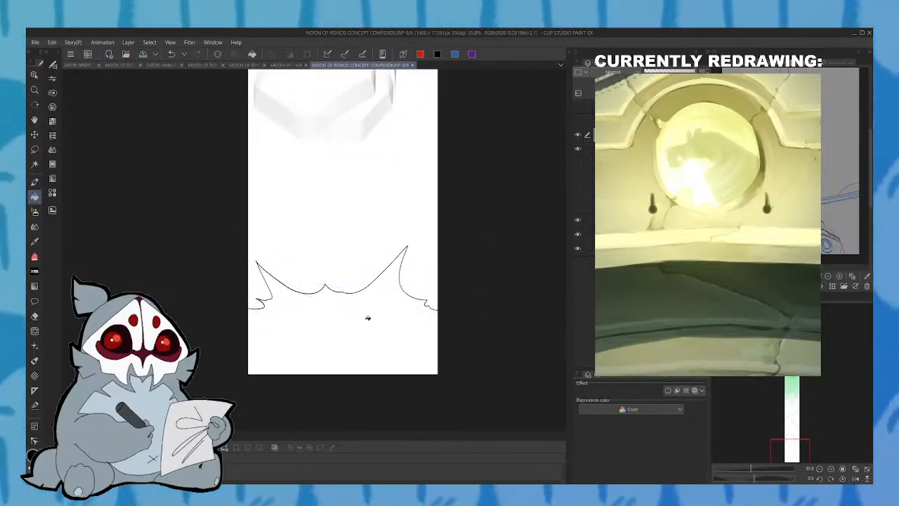
{"action": "left_click", "coordinate": [368, 318]}
{"action": "left_click_drag", "start_coordinate": [578, 163], "coordinate": [580, 206]}
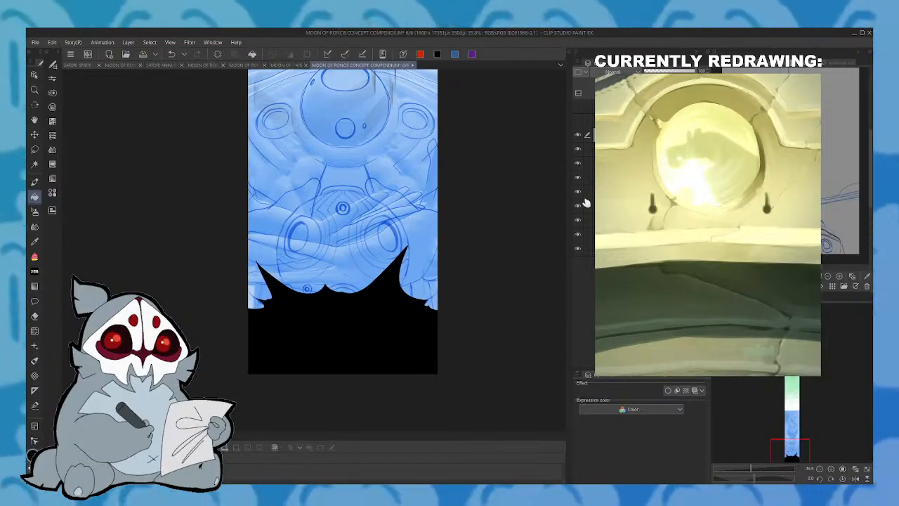
- Hide the blue tinted reference layer and recolor the jagged foreground silhouette to white with the layer color effect
{"action": "left_click", "coordinate": [578, 206]}
{"action": "left_click", "coordinate": [695, 390]}
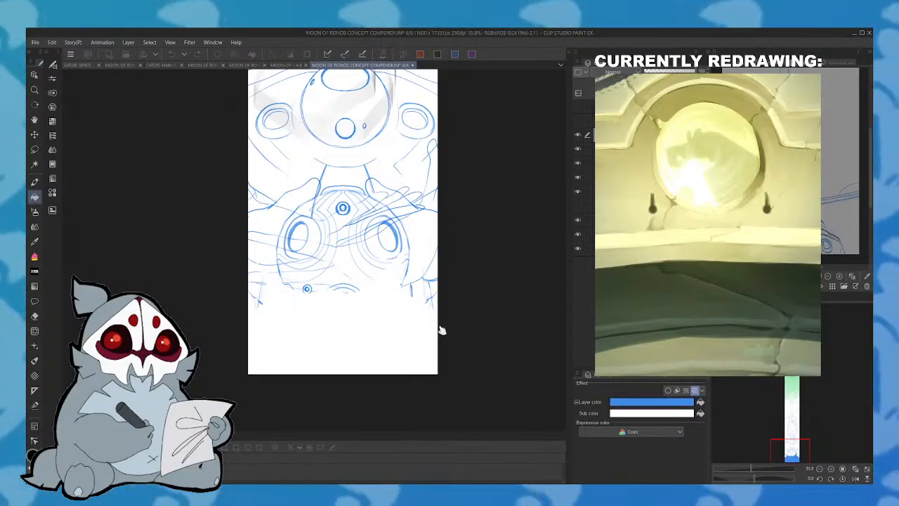
{"action": "left_click", "coordinate": [813, 382]}
{"action": "mouse_move", "coordinate": [808, 379]}
{"action": "left_mouse_down"}
{"action": "mouse_move", "coordinate": [790, 437]}
{"action": "mouse_move", "coordinate": [791, 372]}
{"action": "mouse_move", "coordinate": [791, 451]}
{"action": "left_mouse_up"}
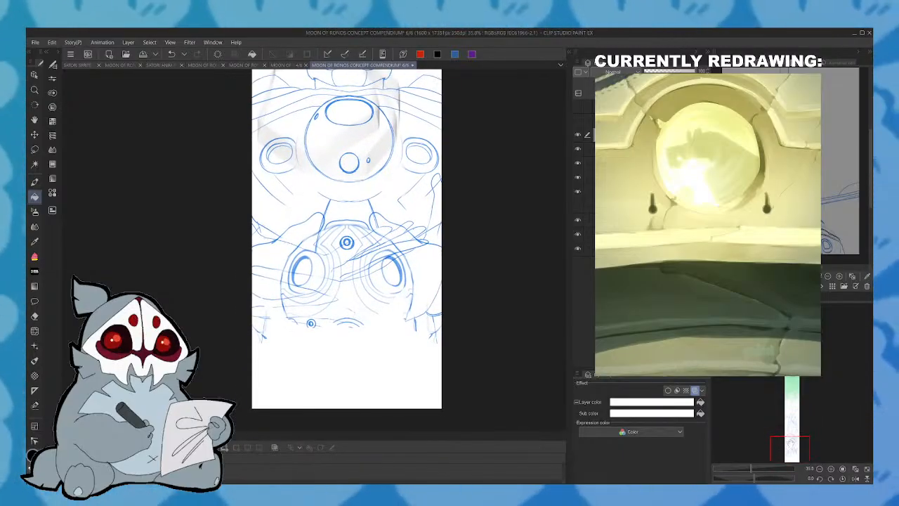
- Hide the rough oval sketch layer behind the statue's crossed hands and save page 6/6
{"action": "left_click", "coordinate": [580, 170]}
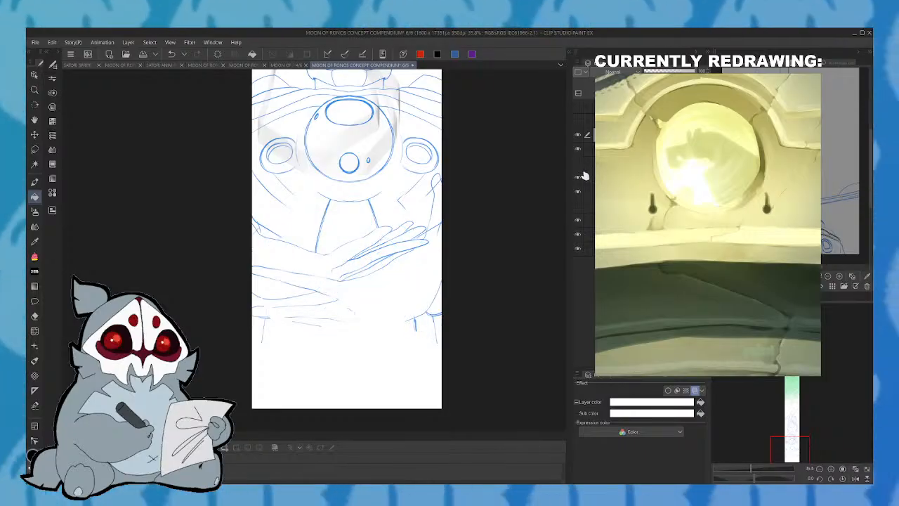
{"action": "left_click", "coordinate": [791, 441]}
{"action": "left_click_drag", "start_coordinate": [794, 437], "coordinate": [797, 425]}
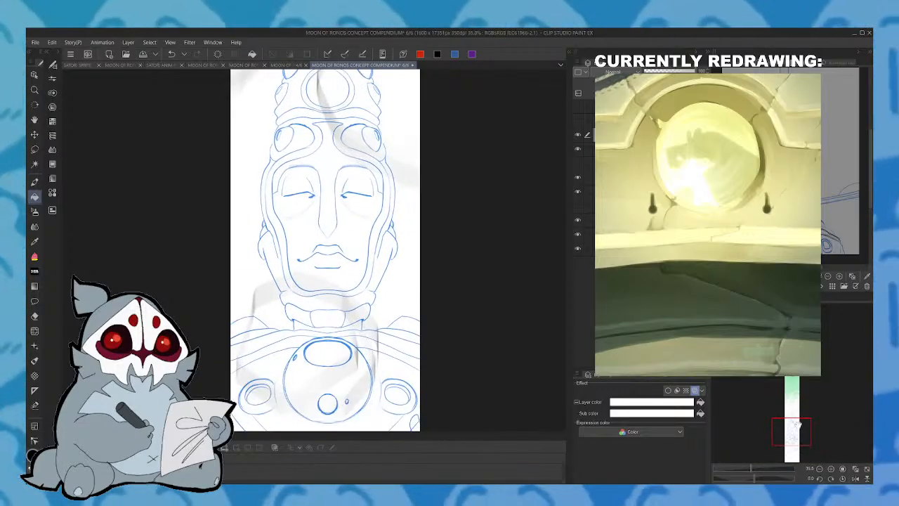
{"action": "left_click", "coordinate": [145, 56]}
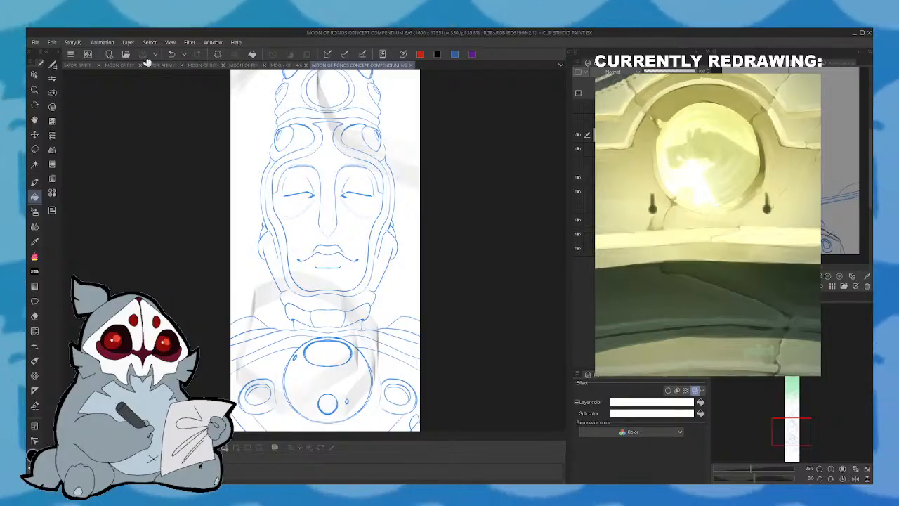
- Compare the statue with the blue sketch on page 4/6 and return to page 6/6
{"action": "left_click", "coordinate": [285, 64]}
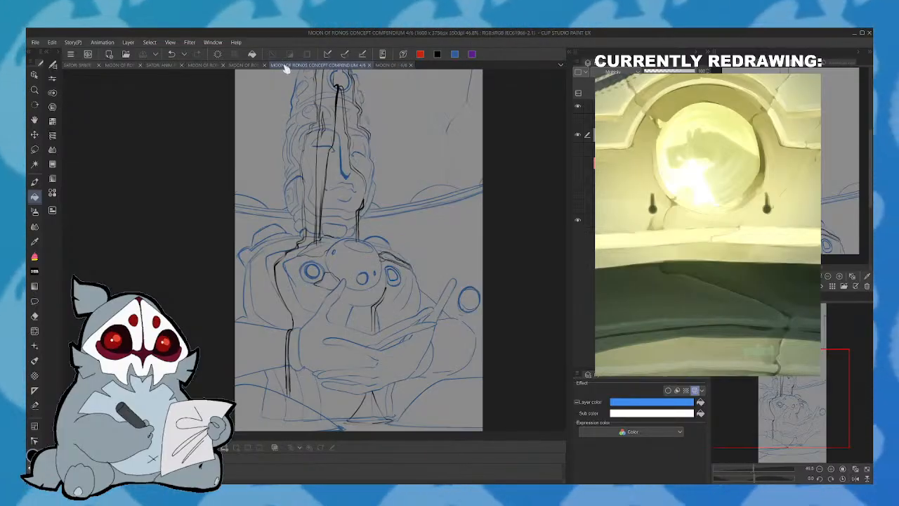
{"action": "left_click", "coordinate": [390, 65]}
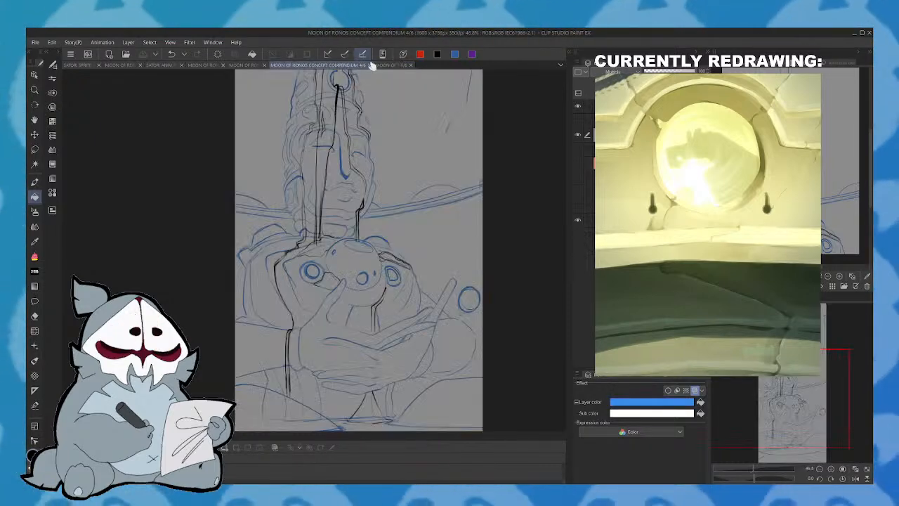
{"action": "left_click", "coordinate": [288, 65]}
{"action": "left_click", "coordinate": [390, 65]}
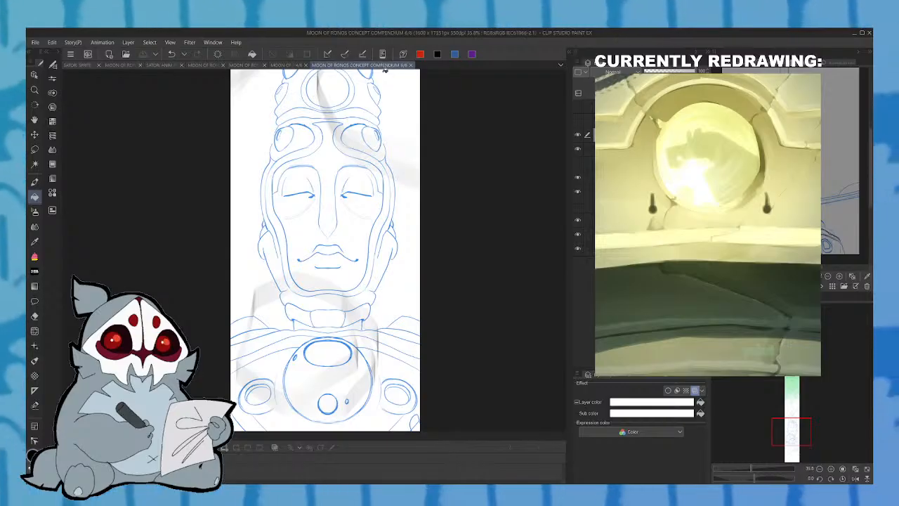
- Lasso the gray Multiply shading over the statue's face and chest, move it up over the headdress and face, shrink it, and save
{"action": "left_click_drag", "start_coordinate": [801, 420], "coordinate": [792, 436]}
{"action": "left_click", "coordinate": [643, 149]}
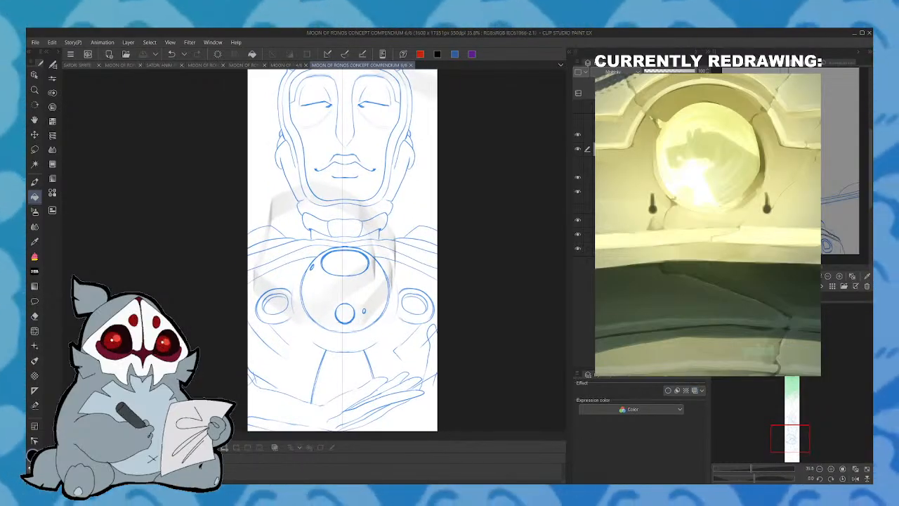
{"action": "left_click", "coordinate": [34, 150]}
{"action": "mouse_move", "coordinate": [242, 188]}
{"action": "left_mouse_down"}
{"action": "mouse_move", "coordinate": [223, 232]}
{"action": "mouse_move", "coordinate": [460, 186]}
{"action": "mouse_move", "coordinate": [243, 195]}
{"action": "left_mouse_up"}
{"action": "left_click", "coordinate": [376, 378]}
{"action": "mouse_move", "coordinate": [382, 346]}
{"action": "left_mouse_down"}
{"action": "mouse_move", "coordinate": [402, 254]}
{"action": "mouse_move", "coordinate": [381, 276]}
{"action": "left_mouse_up"}
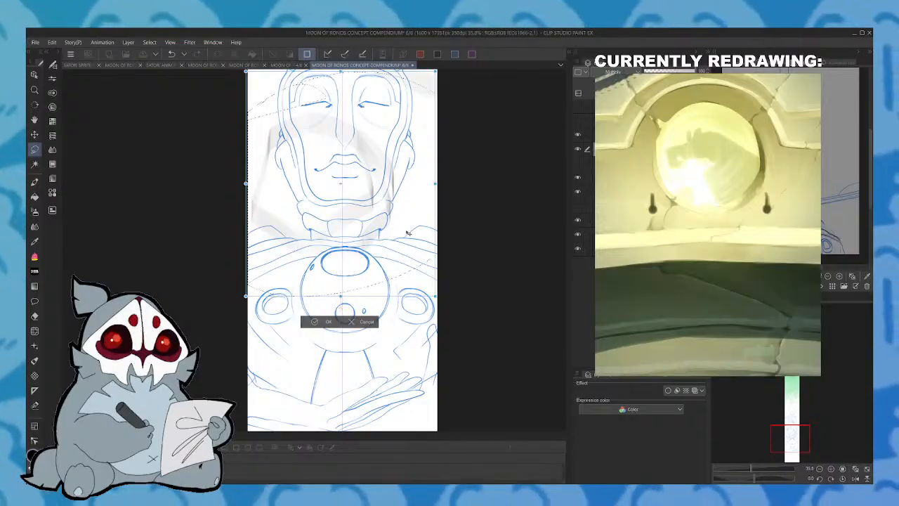
{"action": "scroll", "coordinate": [426, 208], "scroll_direction": "up", "scroll_amount": 5}
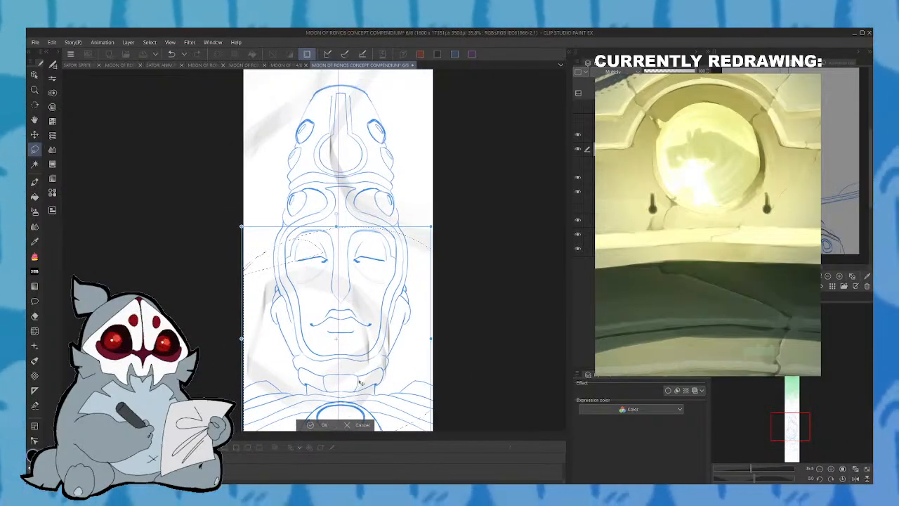
{"action": "mouse_move", "coordinate": [364, 376]}
{"action": "left_mouse_down"}
{"action": "mouse_move", "coordinate": [366, 406]}
{"action": "mouse_move", "coordinate": [361, 291]}
{"action": "left_mouse_up"}
{"action": "left_click_drag", "start_coordinate": [421, 273], "coordinate": [376, 275]}
{"action": "mouse_move", "coordinate": [347, 312]}
{"action": "left_mouse_down"}
{"action": "mouse_move", "coordinate": [364, 277]}
{"action": "mouse_move", "coordinate": [361, 292]}
{"action": "left_mouse_up"}
{"action": "left_click_drag", "start_coordinate": [356, 297], "coordinate": [338, 311]}
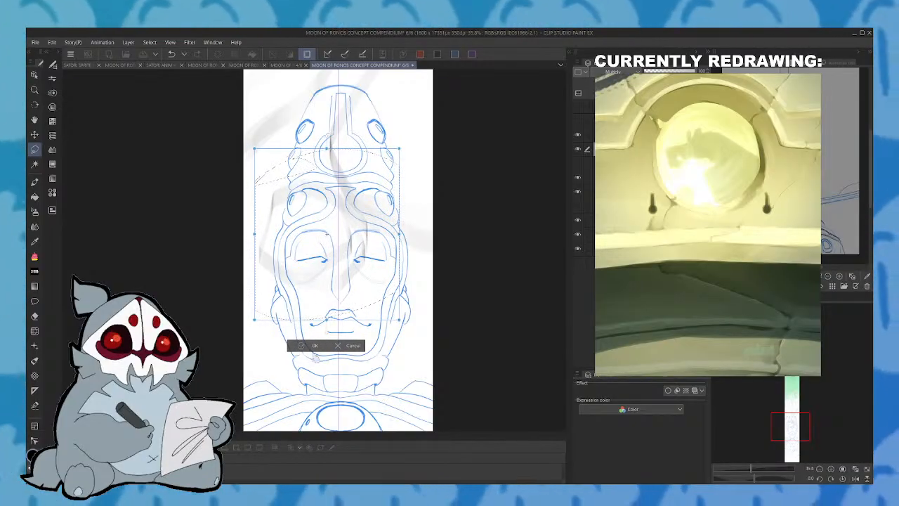
{"action": "left_click", "coordinate": [315, 346]}
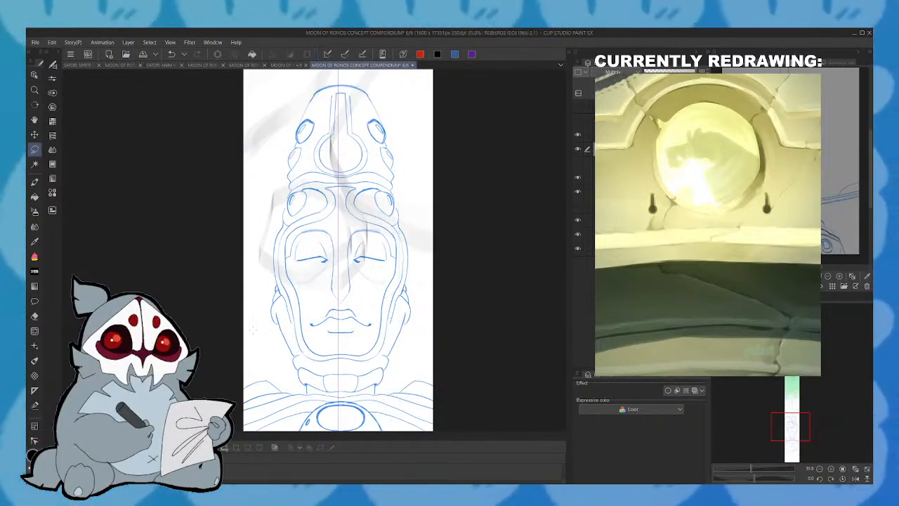
{"action": "key", "text": "ctrl+s"}
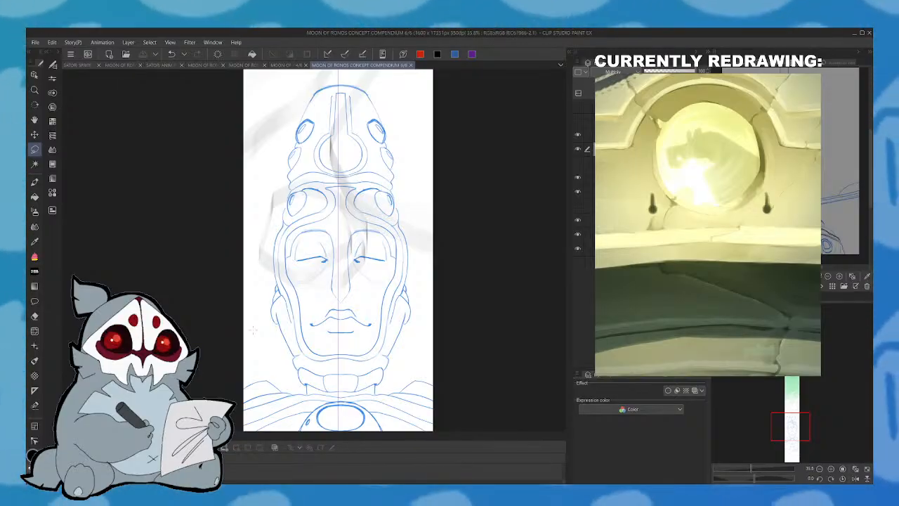
- Review the statue drawing from above the headdress down to the crossed hands and base
{"action": "left_click_drag", "start_coordinate": [803, 430], "coordinate": [803, 421]}
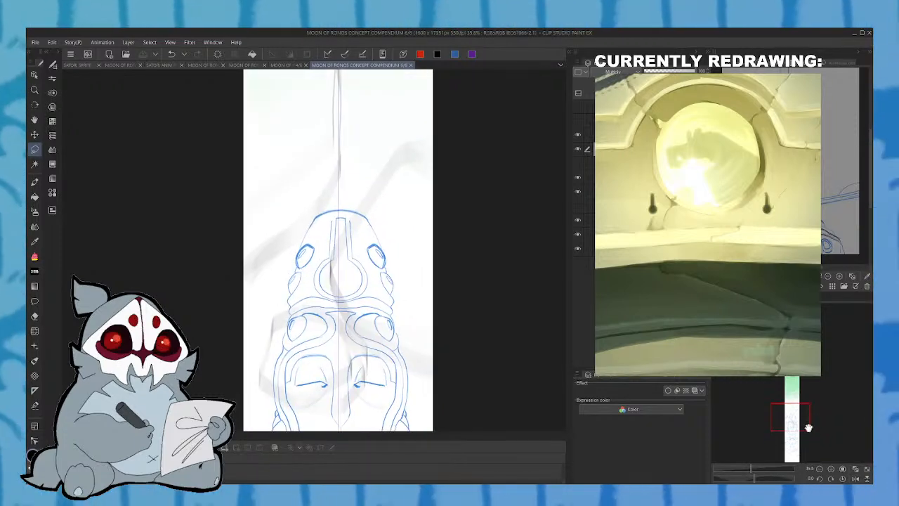
{"action": "left_click_drag", "start_coordinate": [812, 432], "coordinate": [791, 422]}
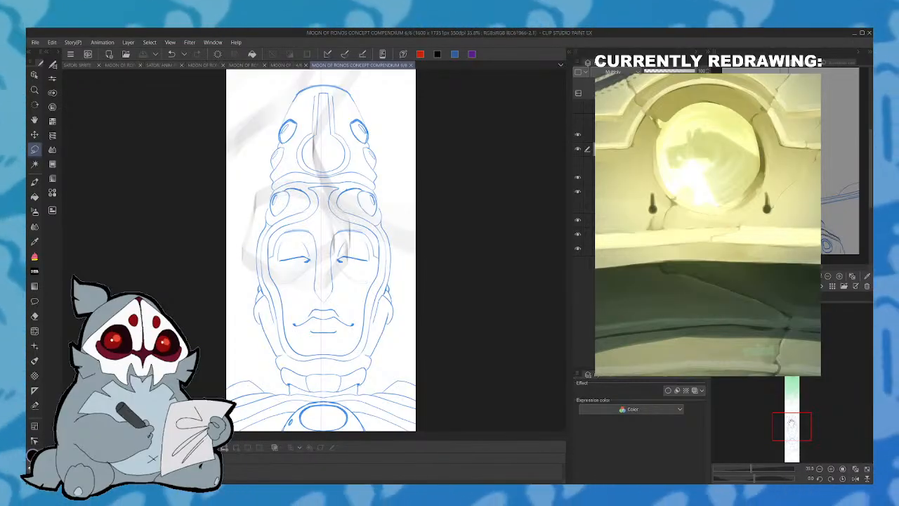
{"action": "left_click_drag", "start_coordinate": [791, 422], "coordinate": [792, 448]}
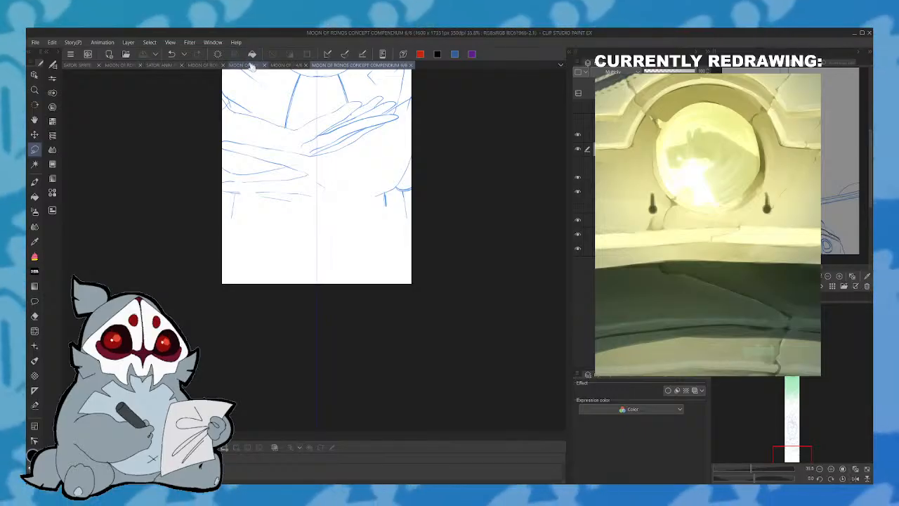
- Add blank page 7/7 to the compendium and check it against the lower end of the statue on page 6/7
{"action": "left_click", "coordinate": [257, 67]}
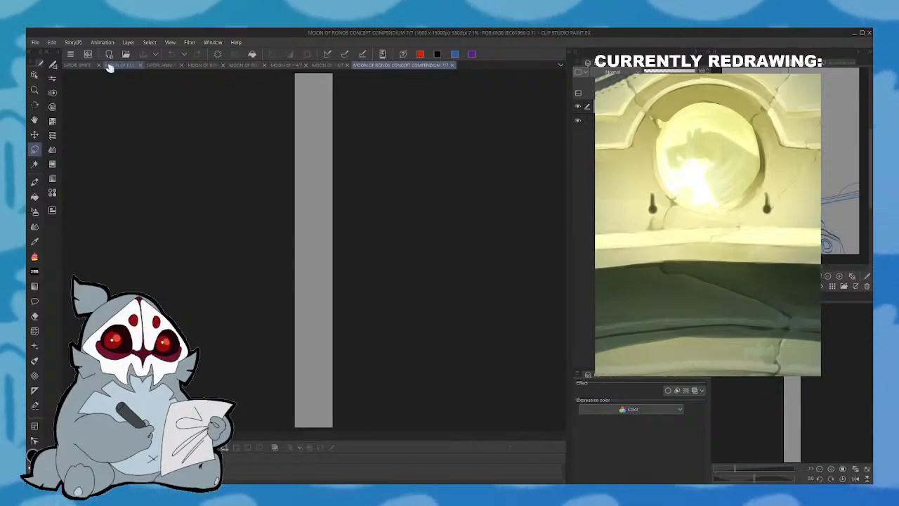
{"action": "left_click", "coordinate": [342, 68]}
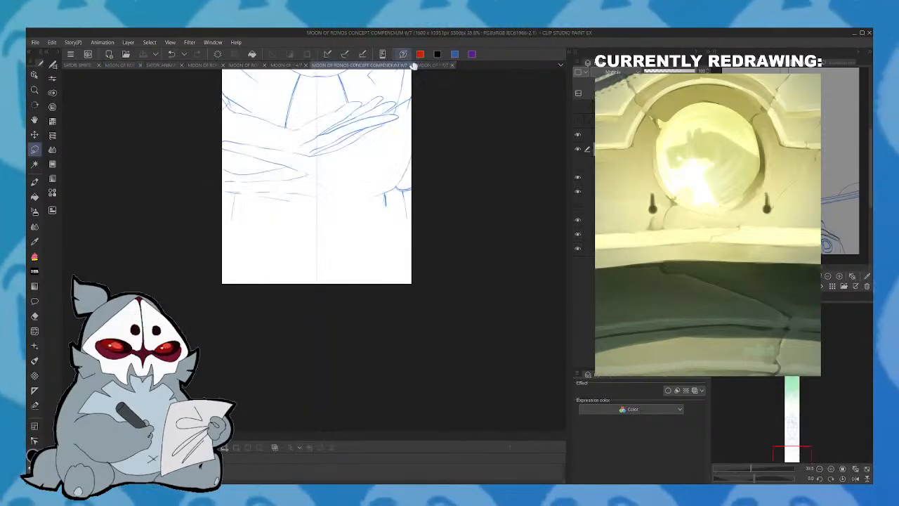
{"action": "left_click", "coordinate": [422, 68]}
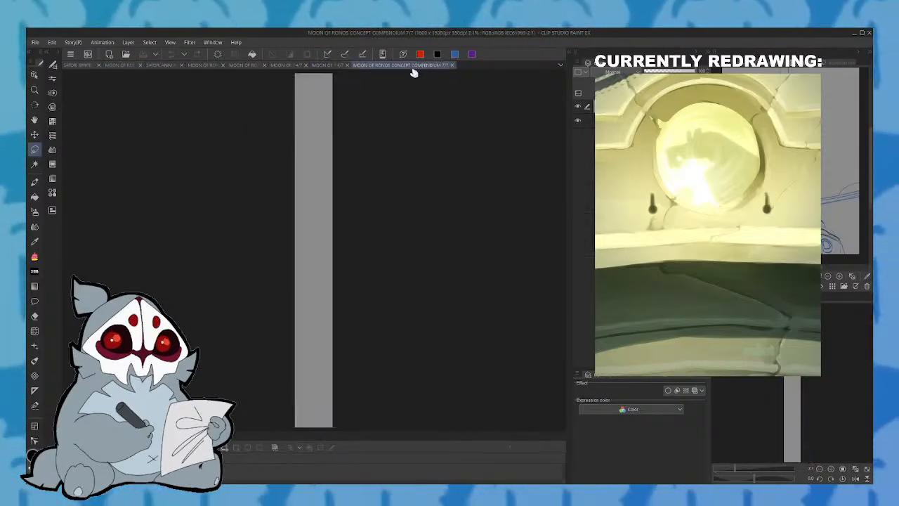
{"action": "left_click", "coordinate": [342, 67]}
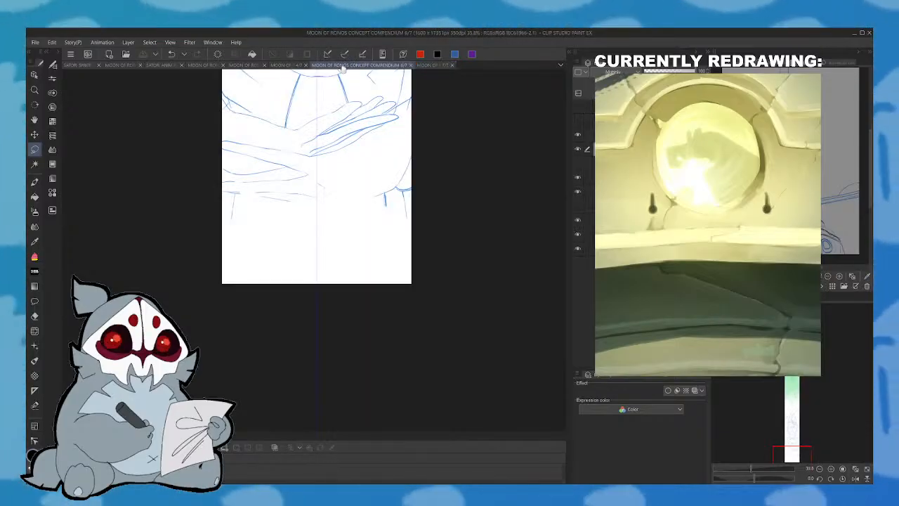
{"action": "left_click_drag", "start_coordinate": [805, 443], "coordinate": [800, 423]}
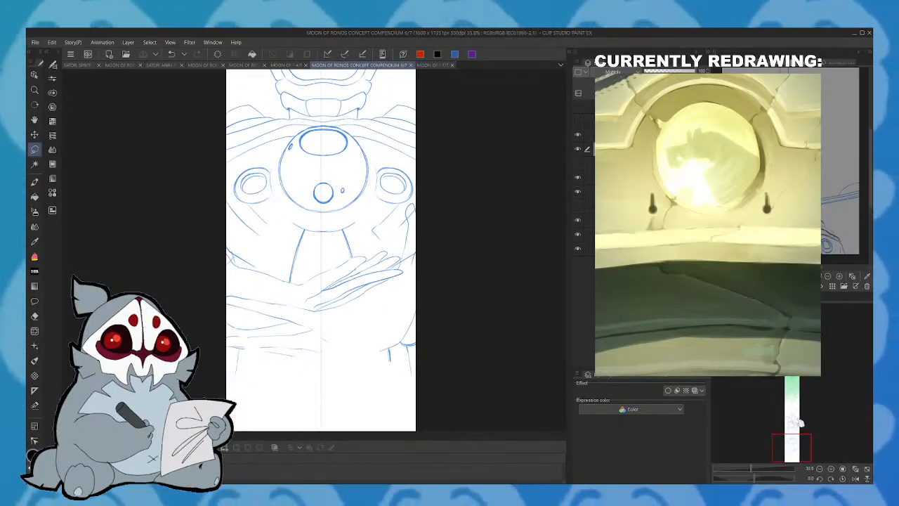
- Try out a few thin pen strokes on the upper part of page 7/7 and delete them
{"action": "left_click", "coordinate": [445, 65]}
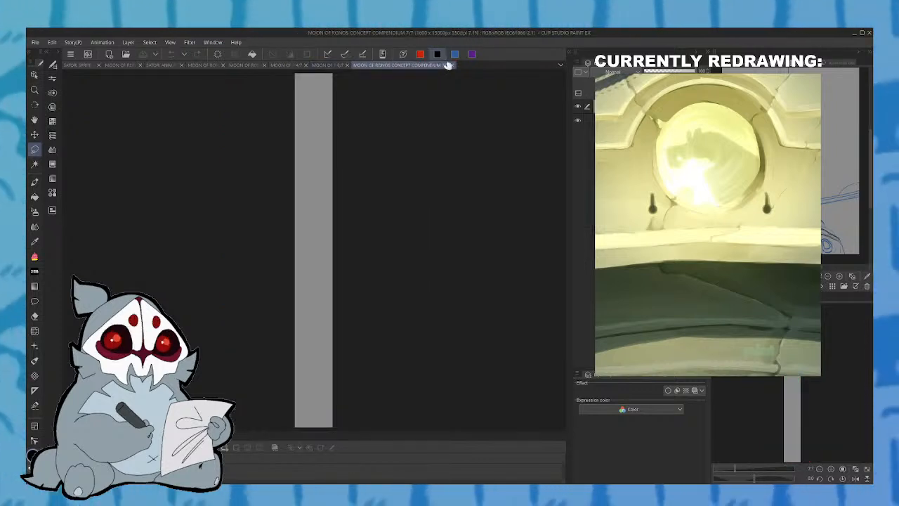
{"action": "left_click_drag", "start_coordinate": [733, 471], "coordinate": [744, 469]}
{"action": "left_click_drag", "start_coordinate": [778, 408], "coordinate": [776, 348]}
{"action": "left_click", "coordinate": [35, 183]}
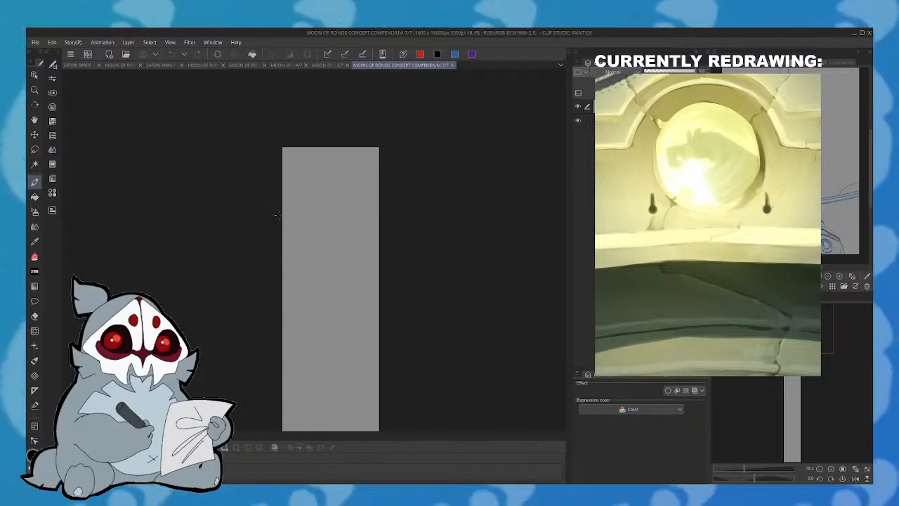
{"action": "left_click_drag", "start_coordinate": [304, 287], "coordinate": [320, 307]}
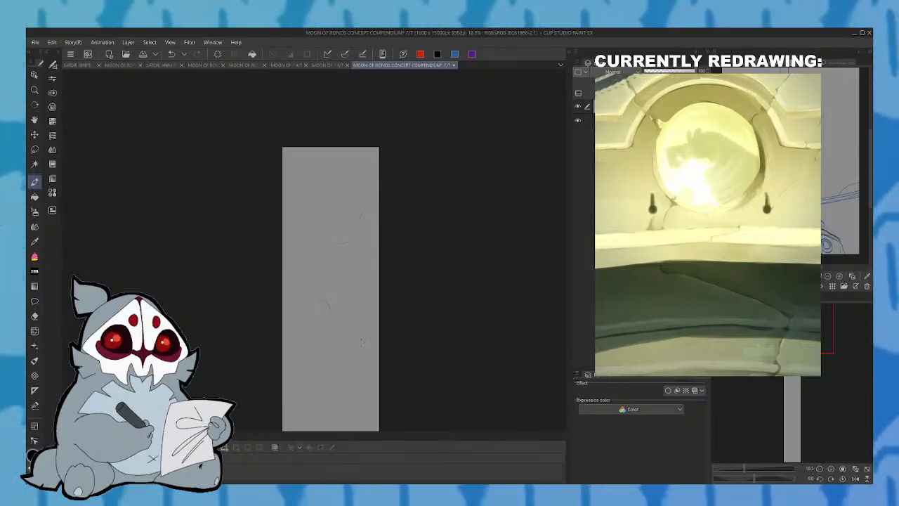
{"action": "left_click", "coordinate": [34, 150]}
{"action": "mouse_move", "coordinate": [277, 176]}
{"action": "left_mouse_down"}
{"action": "mouse_move", "coordinate": [381, 381]}
{"action": "mouse_move", "coordinate": [304, 164]}
{"action": "mouse_move", "coordinate": [281, 176]}
{"action": "left_mouse_up"}
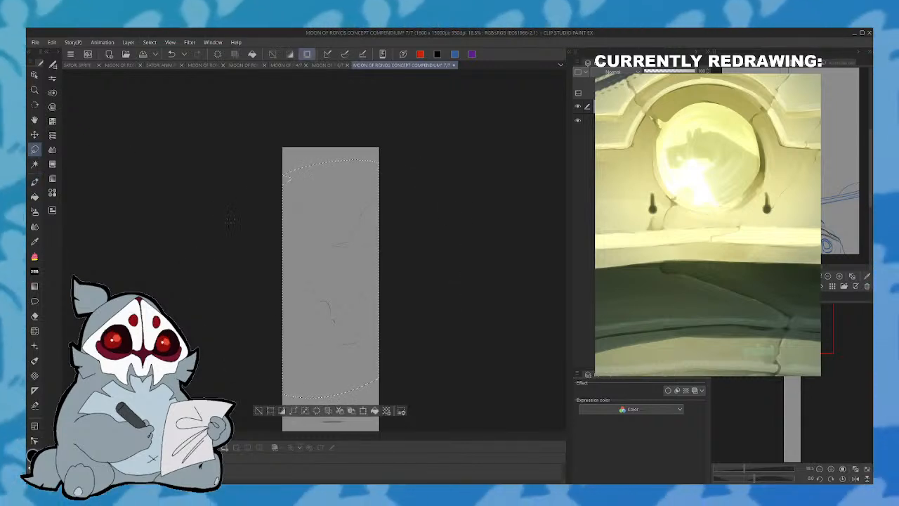
{"action": "left_click", "coordinate": [317, 411]}
{"action": "left_click", "coordinate": [259, 410]}
- Compare the top of blank page 7/7 with the statue on page 6/7 and the blue sketch on page 4/7
{"action": "left_click_drag", "start_coordinate": [743, 478], "coordinate": [754, 477]}
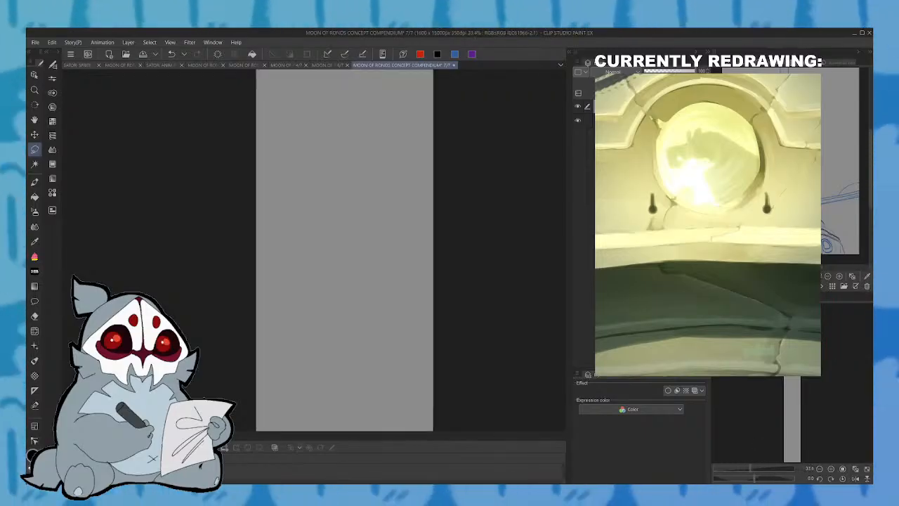
{"action": "left_click", "coordinate": [35, 182]}
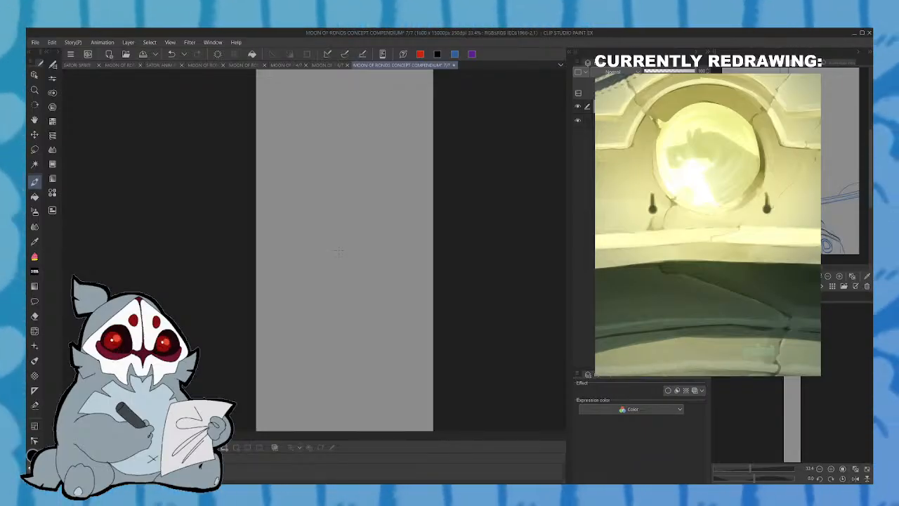
{"action": "left_click", "coordinate": [331, 66]}
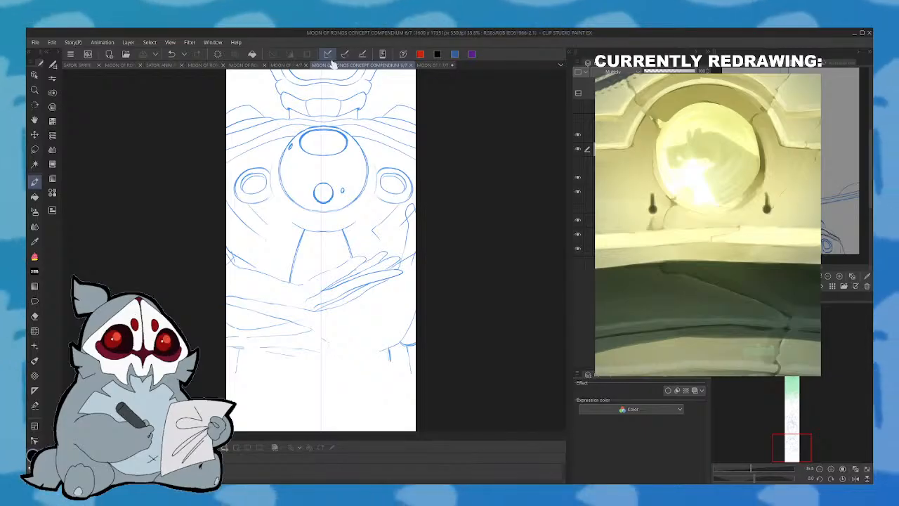
{"action": "left_click", "coordinate": [437, 65]}
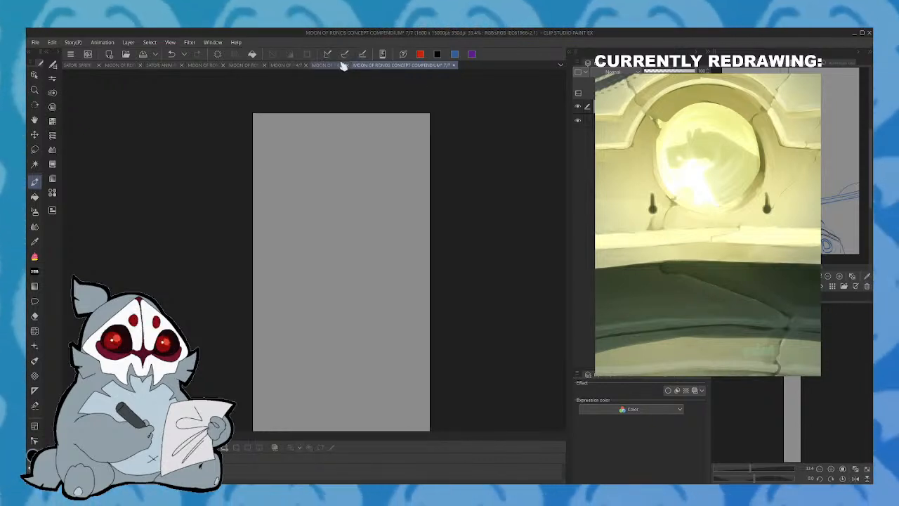
{"action": "left_click", "coordinate": [344, 65]}
{"action": "left_click", "coordinate": [435, 66]}
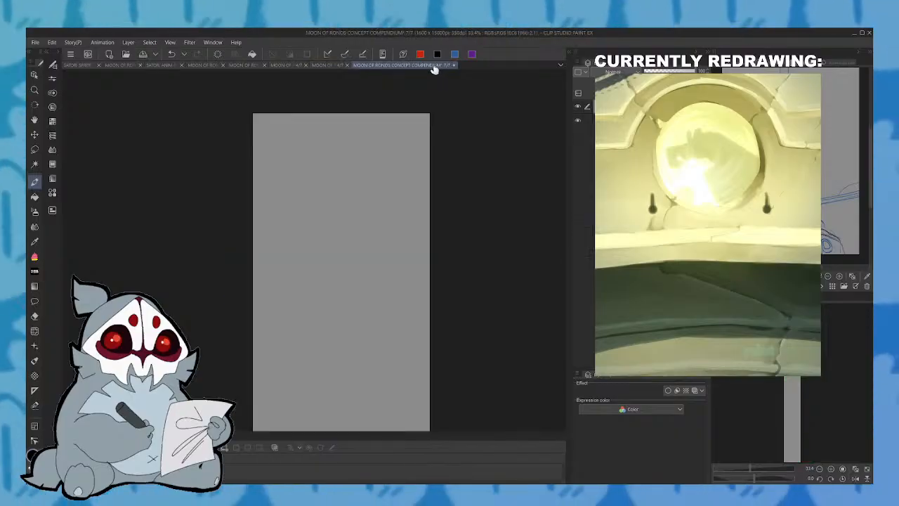
{"action": "left_click", "coordinate": [310, 65]}
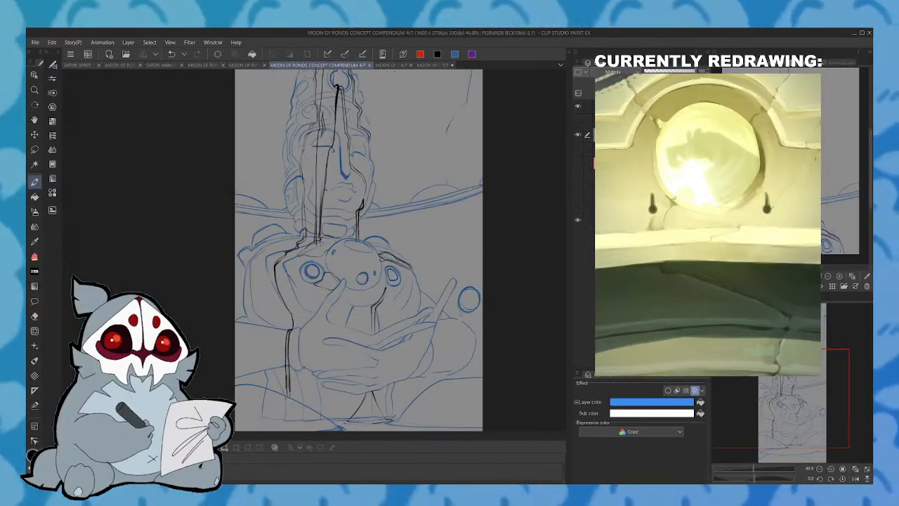
- Open page 5/7 and examine its framed character portrait sketches up close
{"action": "left_click", "coordinate": [265, 65]}
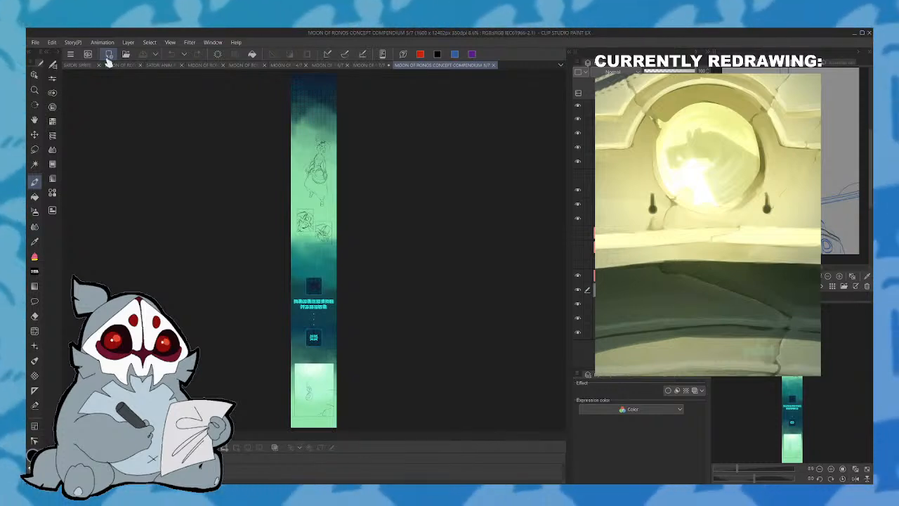
{"action": "left_click_drag", "start_coordinate": [739, 468], "coordinate": [764, 464]}
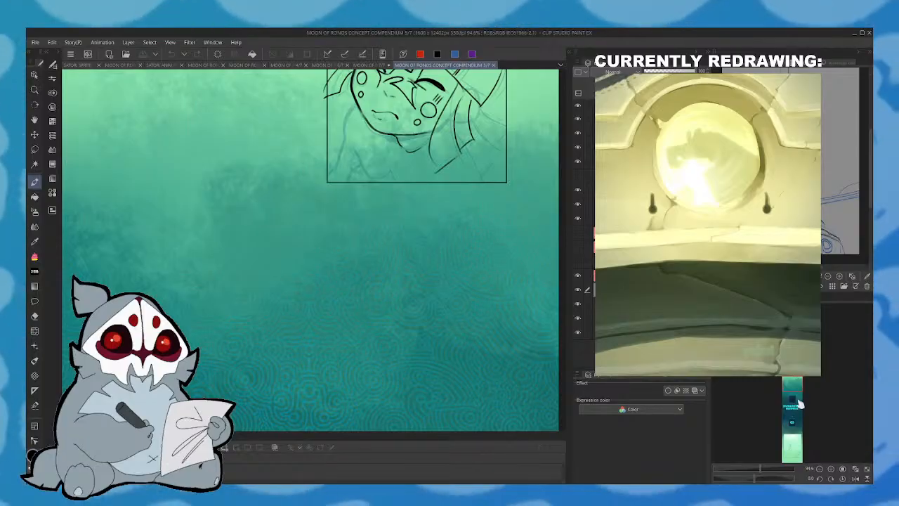
{"action": "left_click", "coordinate": [791, 382]}
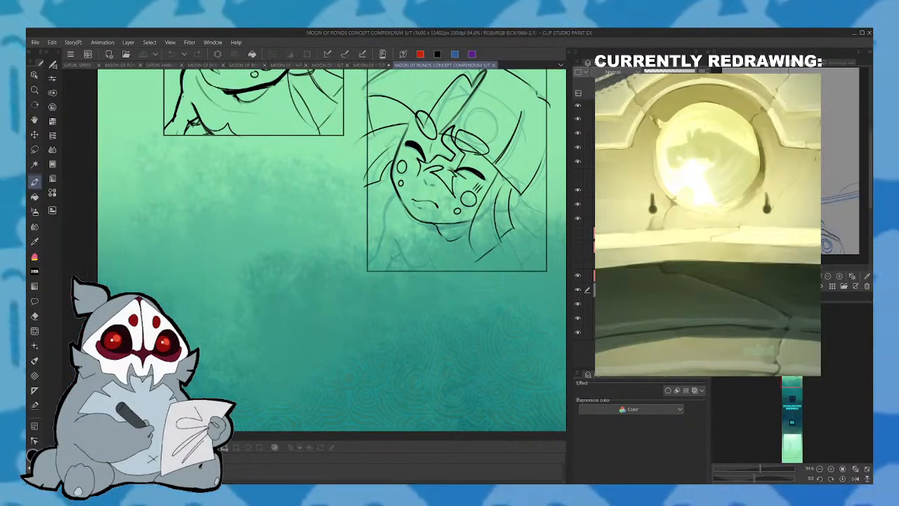
- Examine the standing character sketch further down page 5/7 and compare it with blank page 7/7
{"action": "left_click_drag", "start_coordinate": [789, 381], "coordinate": [796, 357]}
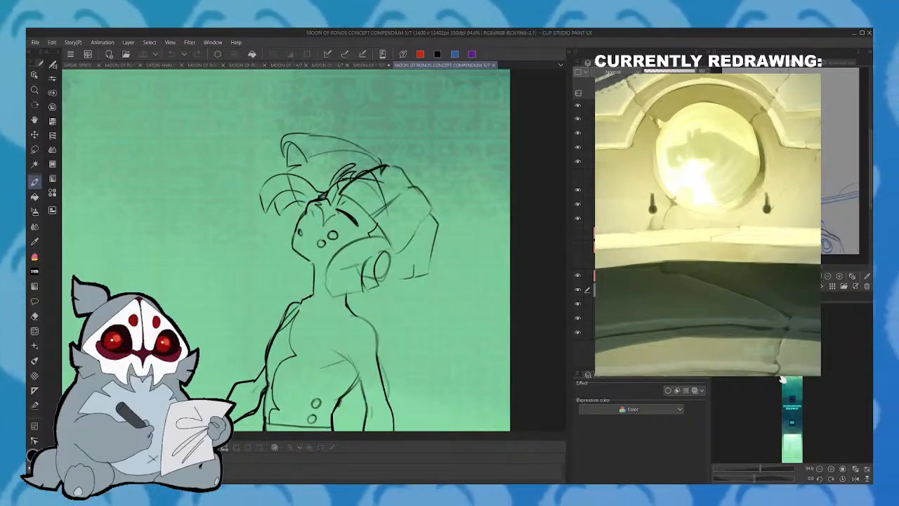
{"action": "left_click", "coordinate": [383, 65]}
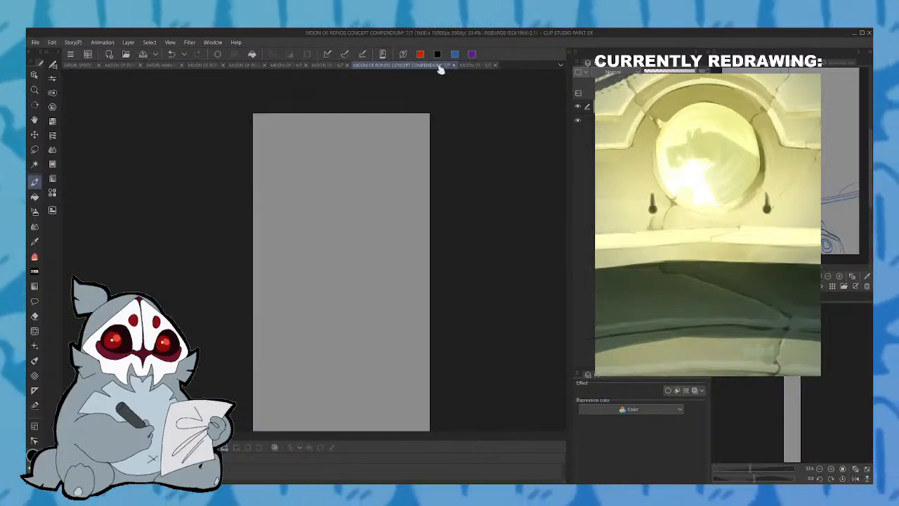
{"action": "left_click", "coordinate": [475, 66]}
{"action": "left_click", "coordinate": [366, 67]}
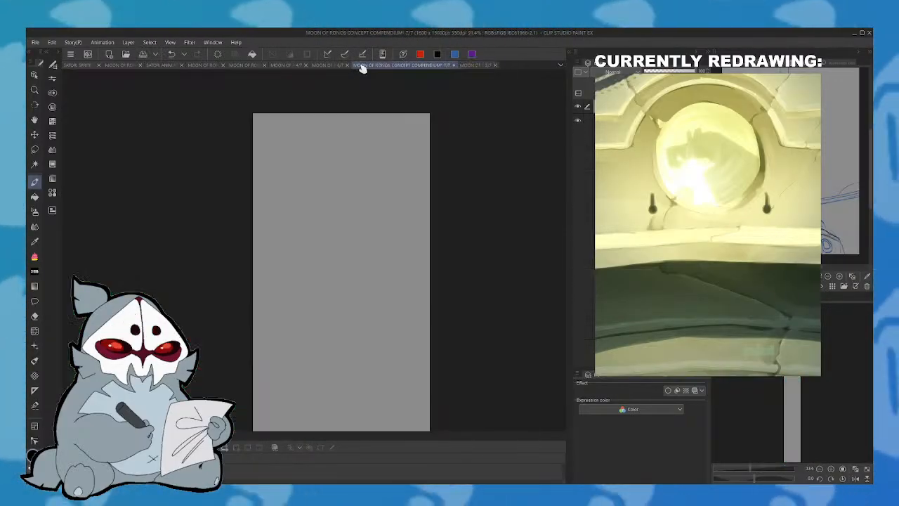
{"action": "mouse_move", "coordinate": [338, 211]}
{"action": "left_mouse_down"}
{"action": "mouse_move", "coordinate": [349, 202]}
{"action": "mouse_move", "coordinate": [325, 222]}
{"action": "mouse_move", "coordinate": [353, 215]}
{"action": "mouse_move", "coordinate": [332, 241]}
{"action": "mouse_move", "coordinate": [339, 247]}
{"action": "left_mouse_up"}
{"action": "left_click", "coordinate": [52, 43]}
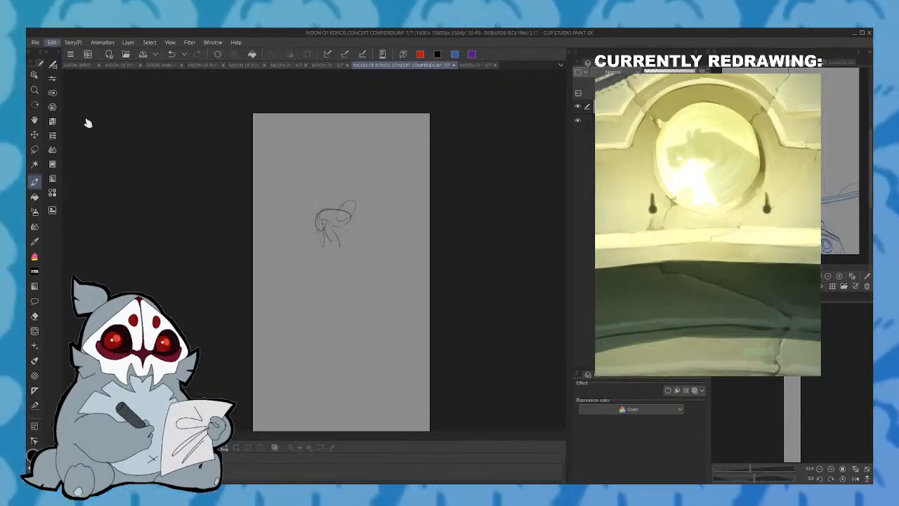
{"action": "key", "text": "Delete"}
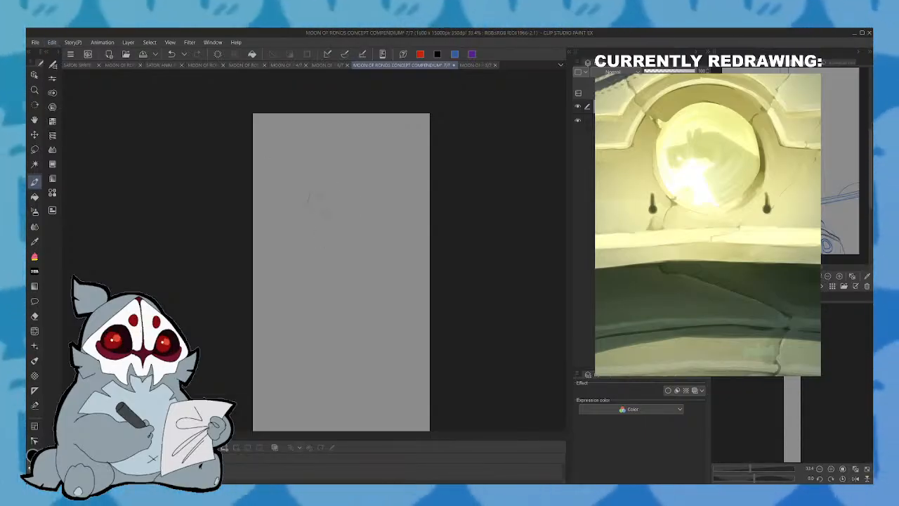
- Sketch a small crouching figure on the upper part of page 7/7, with a round head, arched back and folded leg
{"action": "left_click_drag", "start_coordinate": [327, 204], "coordinate": [316, 224]}
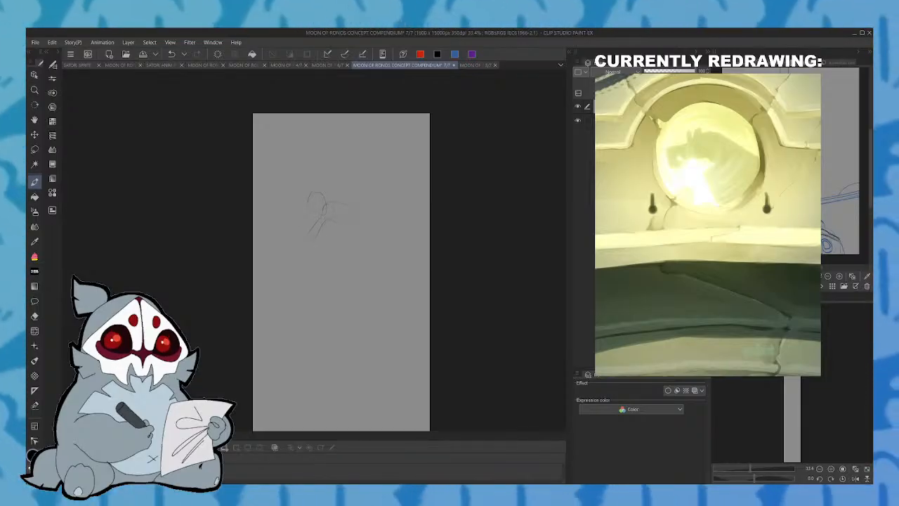
{"action": "left_click_drag", "start_coordinate": [348, 224], "coordinate": [331, 241]}
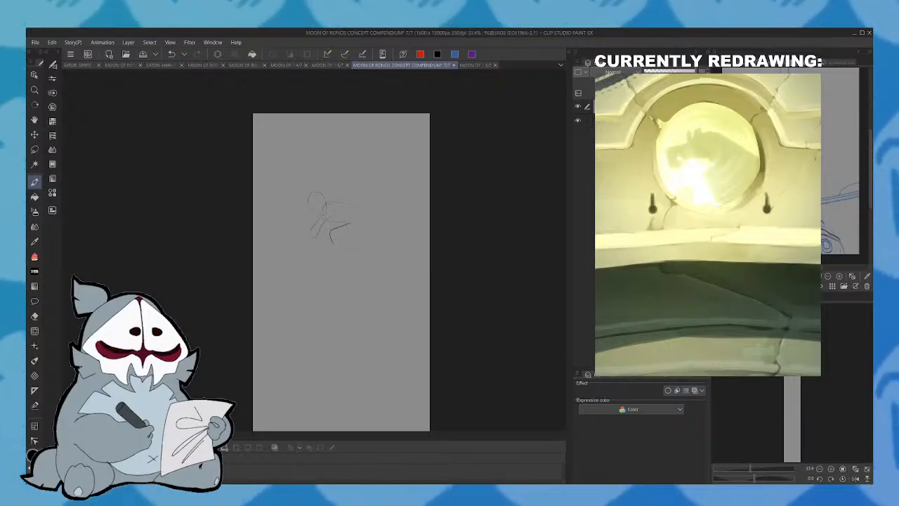
{"action": "left_click", "coordinate": [173, 55]}
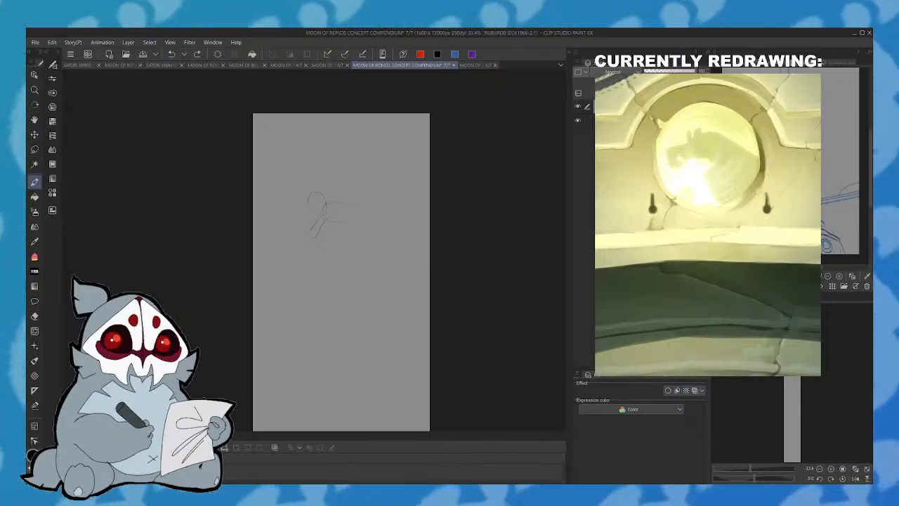
{"action": "left_click_drag", "start_coordinate": [338, 237], "coordinate": [376, 243]}
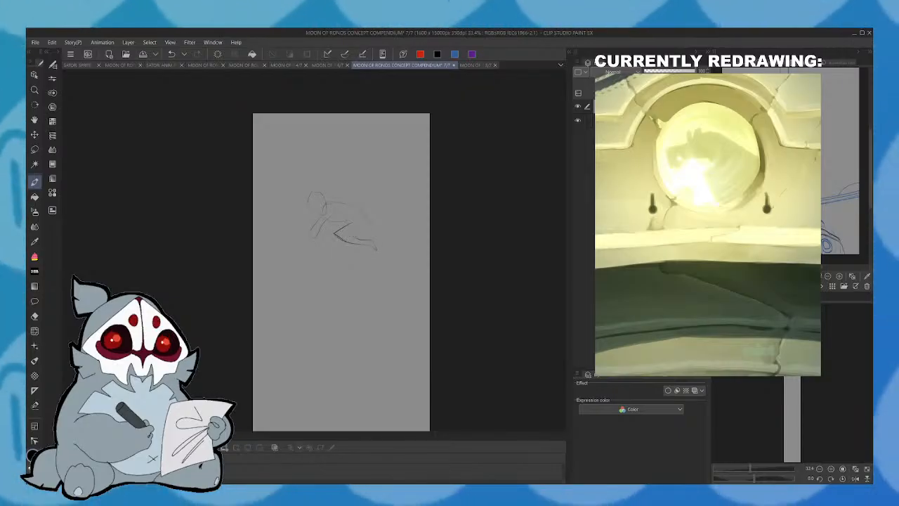
{"action": "left_click_drag", "start_coordinate": [344, 204], "coordinate": [367, 228]}
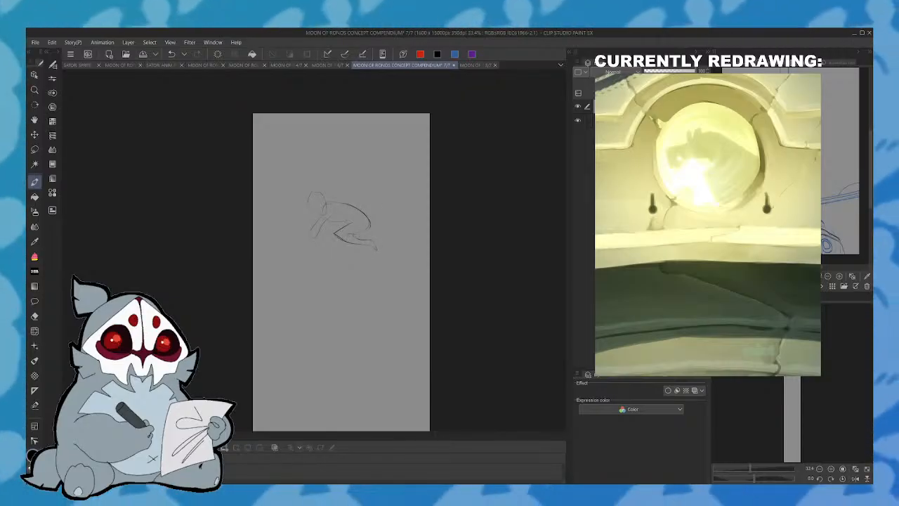
{"action": "left_click_drag", "start_coordinate": [335, 233], "coordinate": [386, 253]}
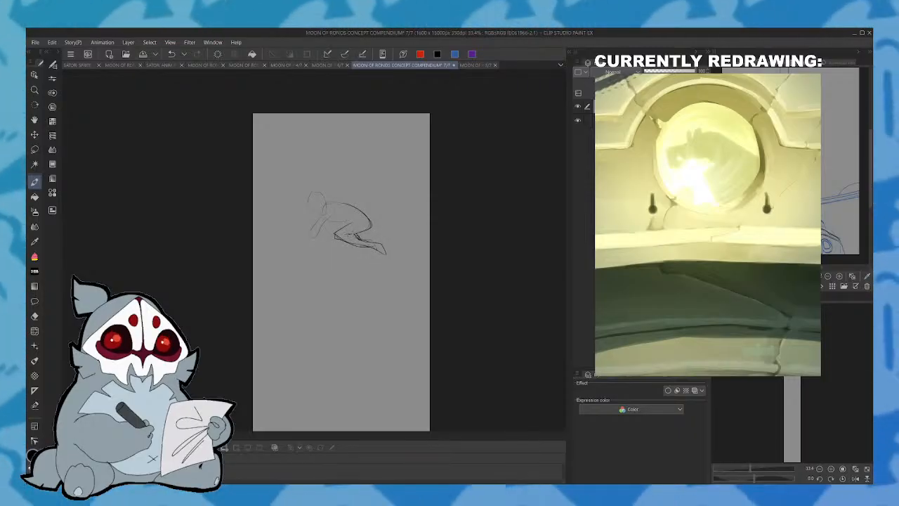
{"action": "left_click_drag", "start_coordinate": [371, 219], "coordinate": [367, 230]}
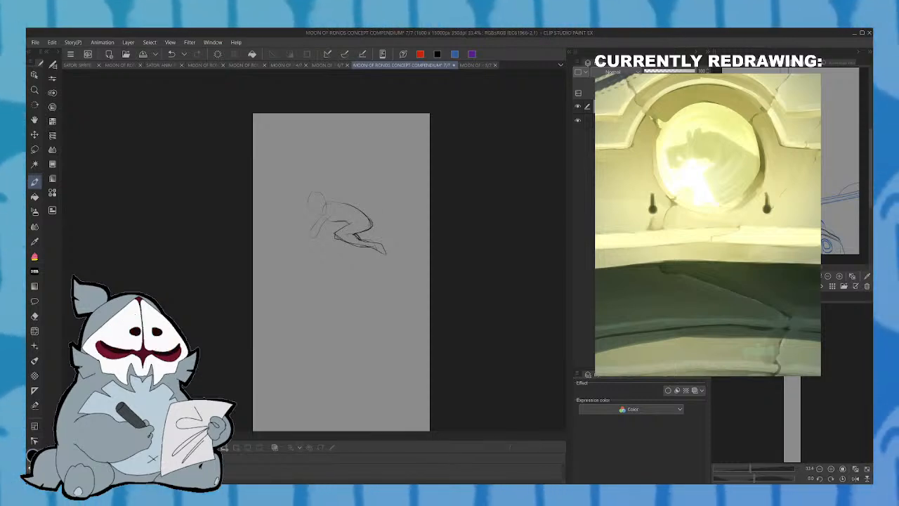
- Add the crouching figure's second leg and rework its hip and lower back in a mirrored canvas view
{"action": "left_click", "coordinate": [855, 478]}
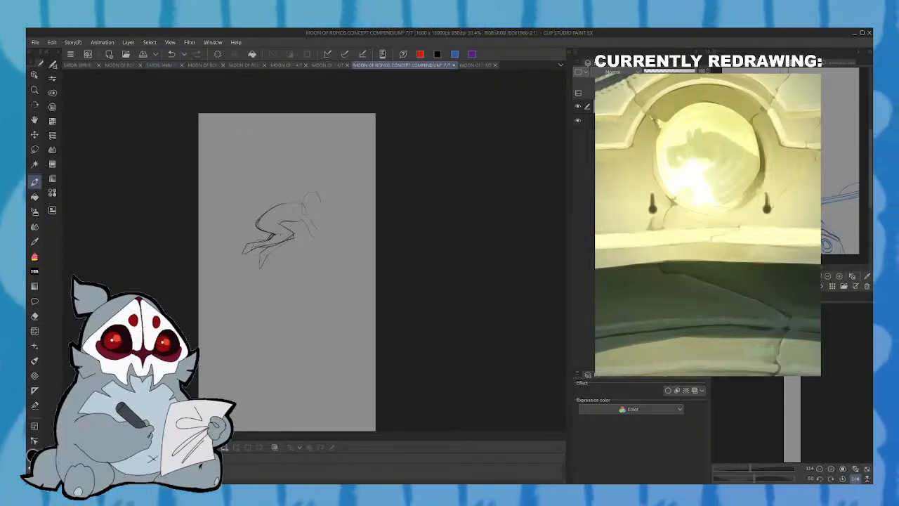
{"action": "left_click", "coordinate": [172, 56]}
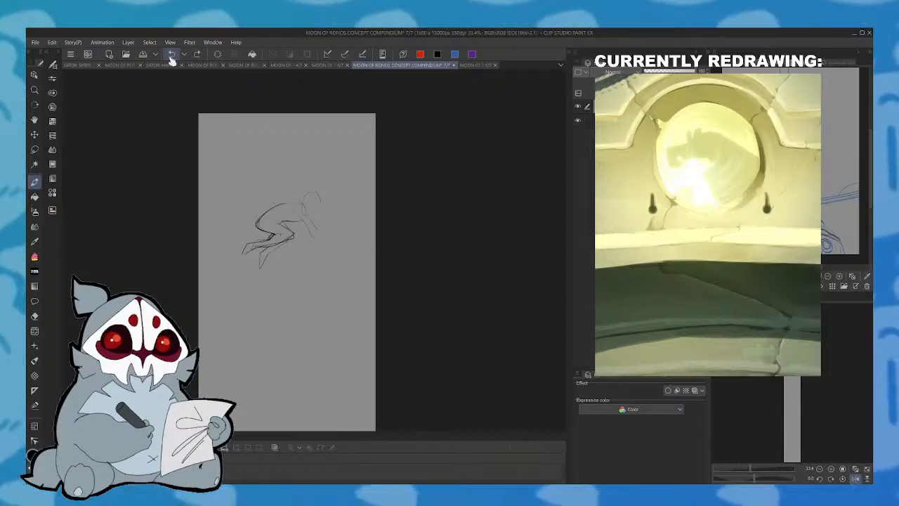
{"action": "left_click_drag", "start_coordinate": [256, 225], "coordinate": [270, 235]}
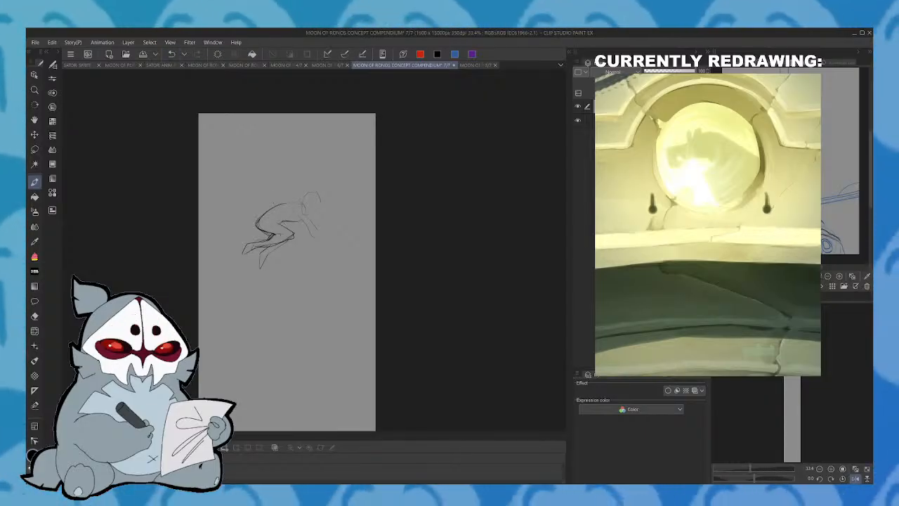
{"action": "left_click", "coordinate": [855, 478]}
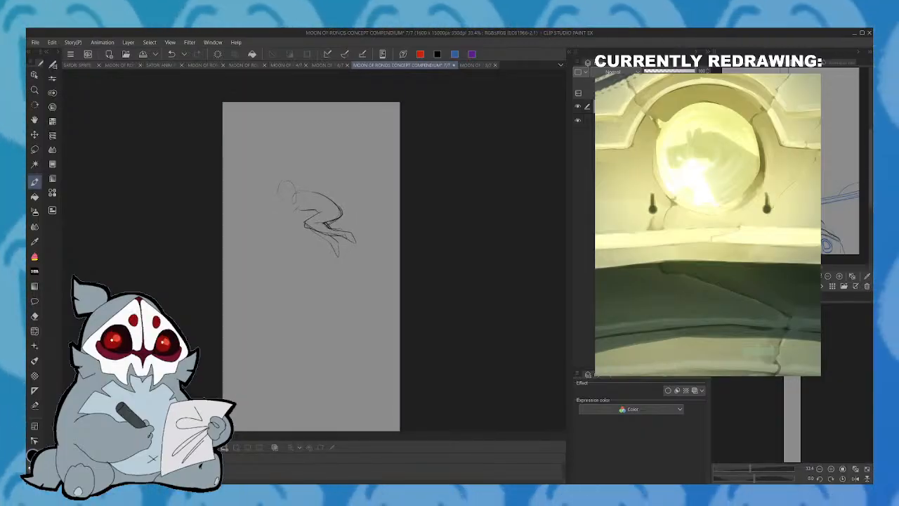
- Draw the figure's near shoulder and bent arm with a raised hand, checking the pose in mirrored view
{"action": "left_click_drag", "start_coordinate": [294, 201], "coordinate": [287, 224]}
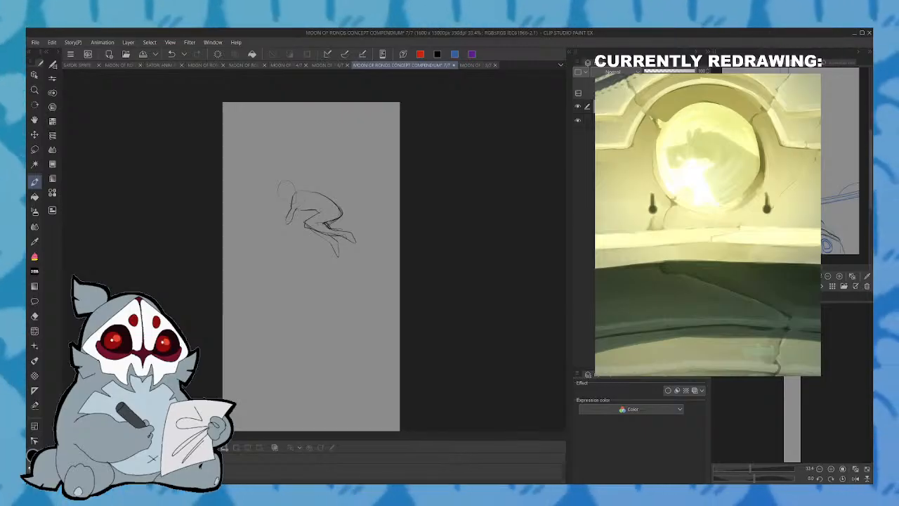
{"action": "left_click_drag", "start_coordinate": [298, 191], "coordinate": [291, 202]}
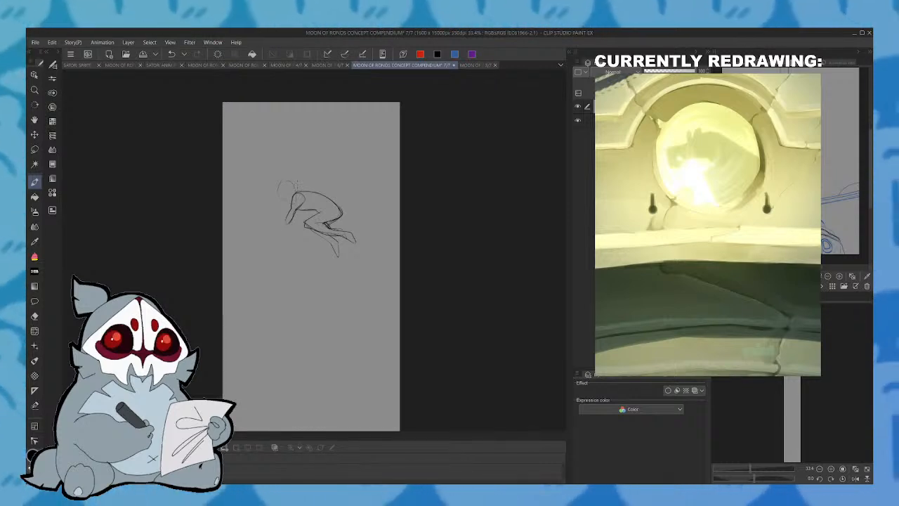
{"action": "left_click", "coordinate": [856, 478]}
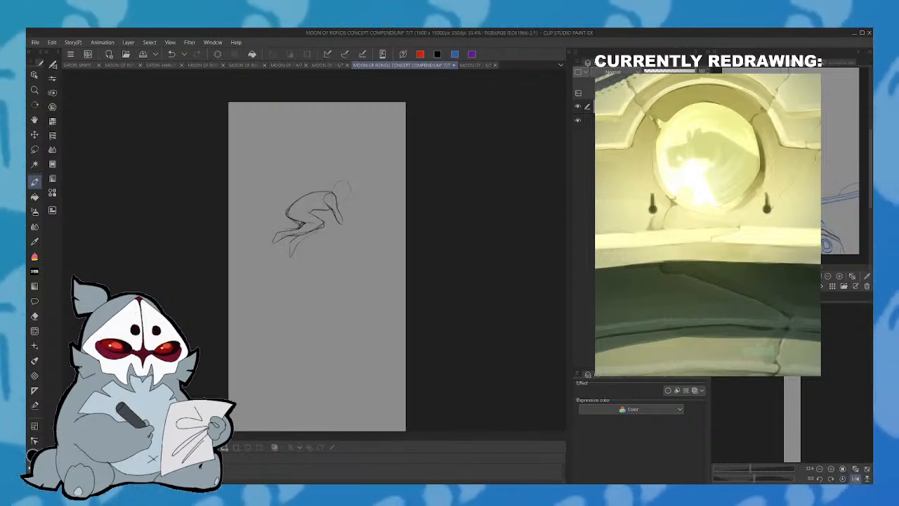
{"action": "left_click_drag", "start_coordinate": [349, 206], "coordinate": [348, 224]}
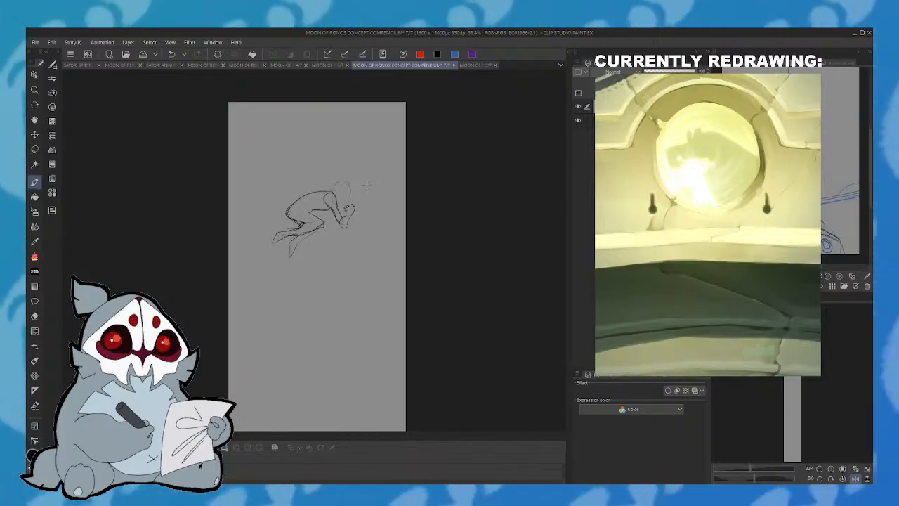
{"action": "left_click", "coordinate": [855, 479]}
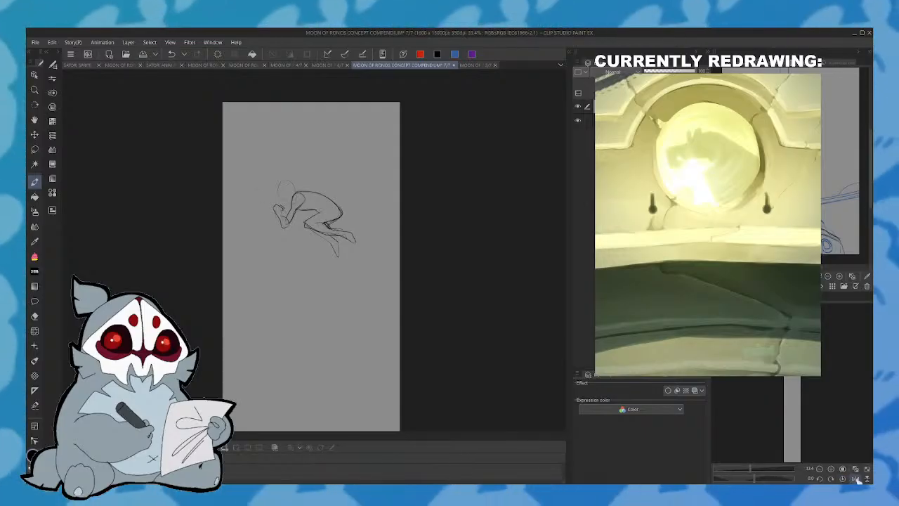
{"action": "left_click", "coordinate": [855, 478]}
- Sketch the small rounded form in front of the face and the forearm lines crossing below the head
{"action": "left_click_drag", "start_coordinate": [350, 190], "coordinate": [359, 202]}
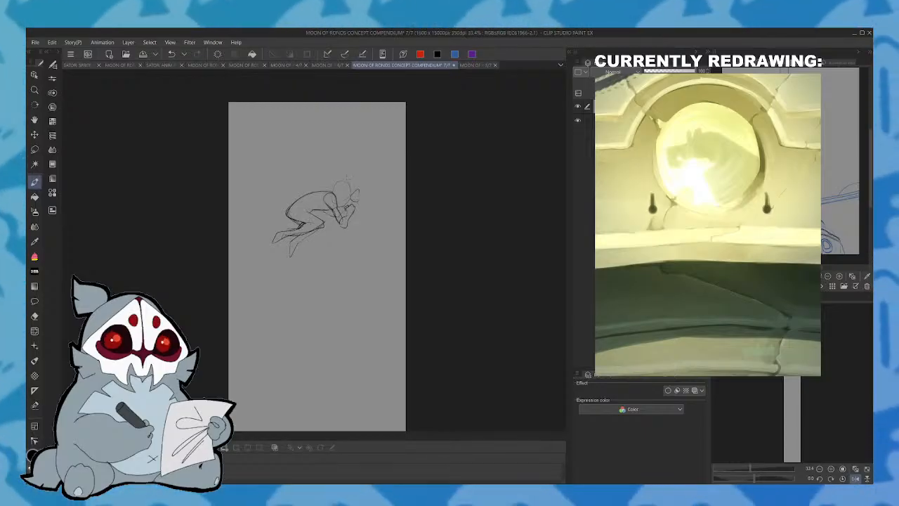
{"action": "left_click", "coordinate": [173, 56]}
{"action": "left_click", "coordinate": [199, 55]}
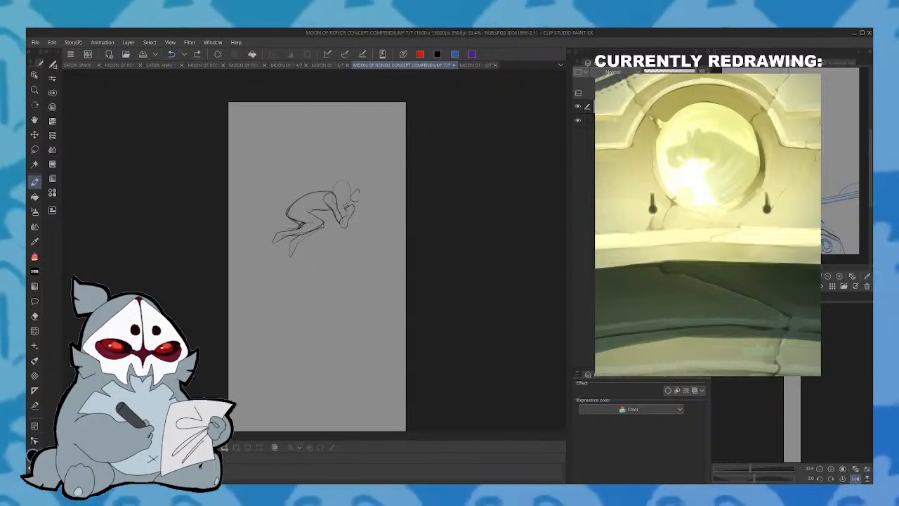
{"action": "left_click_drag", "start_coordinate": [331, 206], "coordinate": [335, 217]}
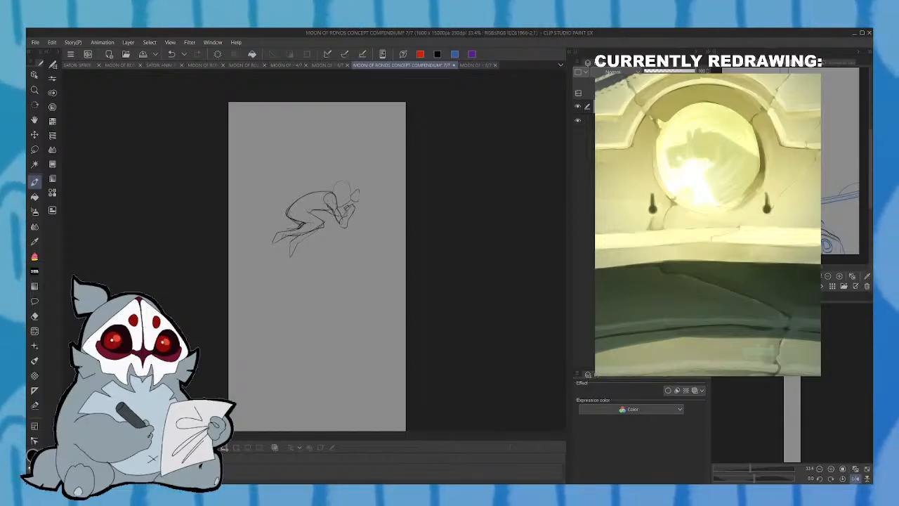
{"action": "left_click", "coordinate": [856, 478]}
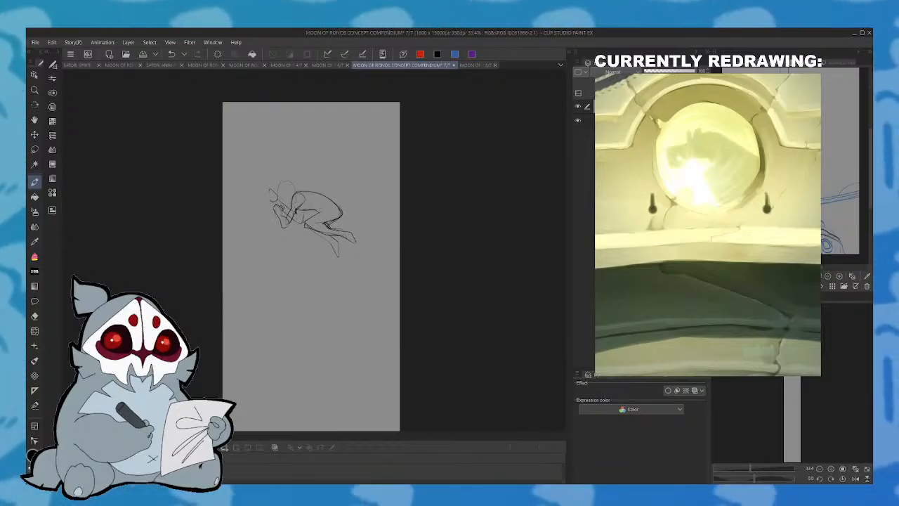
{"action": "key", "text": "ctrl+z"}
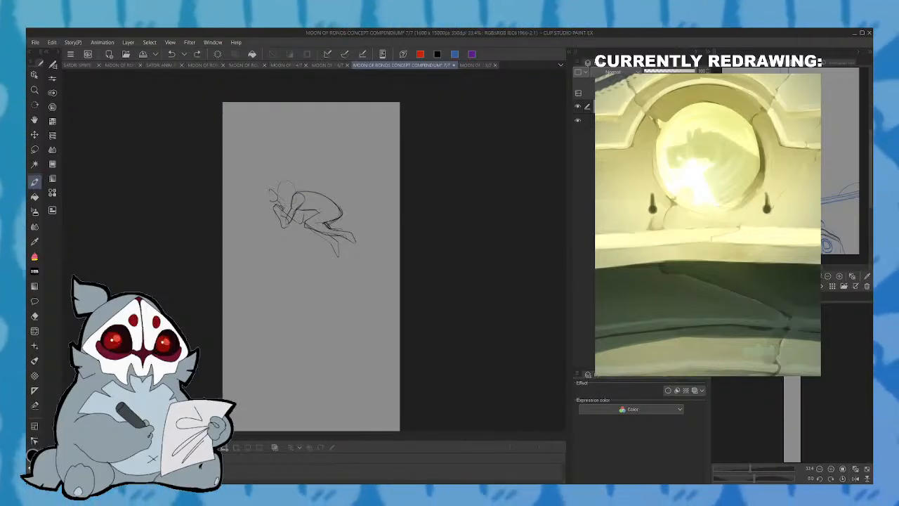
{"action": "left_click_drag", "start_coordinate": [279, 205], "coordinate": [292, 212]}
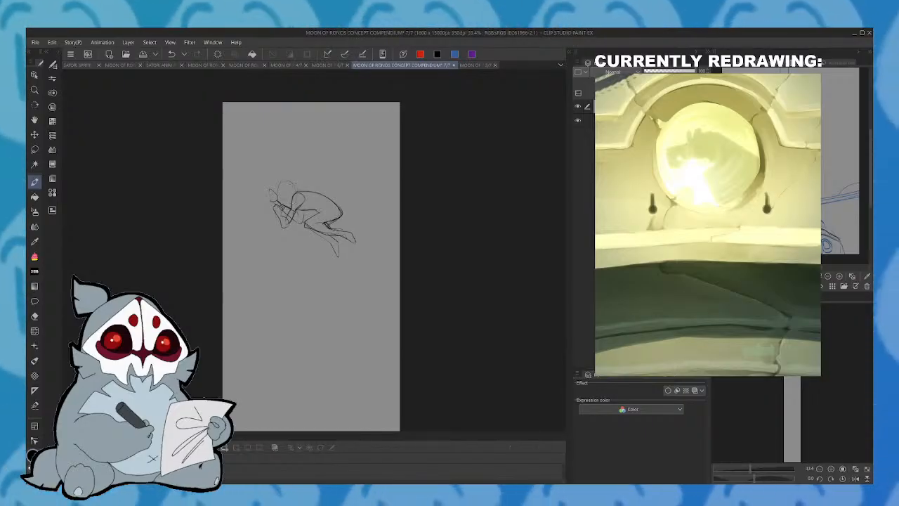
{"action": "mouse_move", "coordinate": [296, 196]}
{"action": "left_mouse_down"}
{"action": "mouse_move", "coordinate": [312, 193]}
{"action": "mouse_move", "coordinate": [302, 207]}
{"action": "mouse_move", "coordinate": [314, 209]}
{"action": "left_mouse_up"}
{"action": "key", "text": "ctrl+z"}
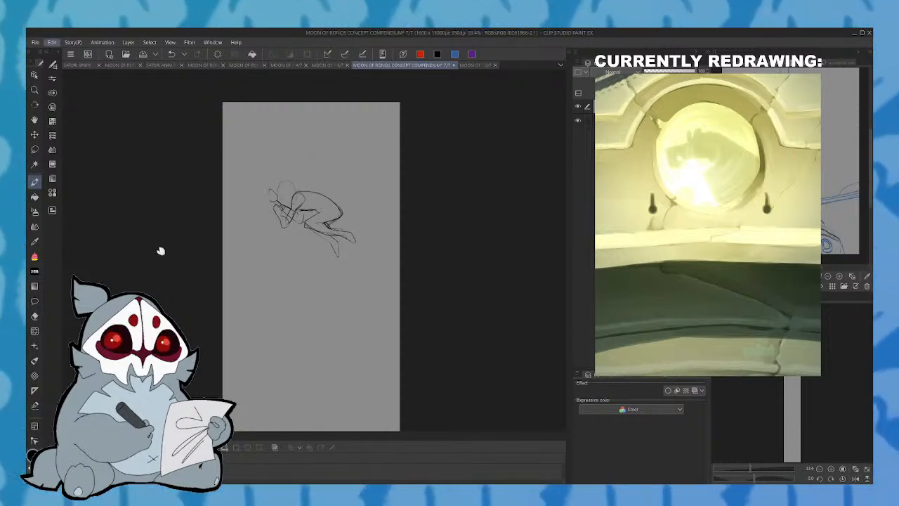
- Flip the crouching figure horizontally and transform it slightly smaller and lower on the page
{"action": "left_click", "coordinate": [225, 321]}
{"action": "left_click_drag", "start_coordinate": [312, 218], "coordinate": [314, 232]}
{"action": "mouse_move", "coordinate": [361, 192]}
{"action": "left_mouse_down"}
{"action": "mouse_move", "coordinate": [361, 266]}
{"action": "mouse_move", "coordinate": [363, 223]}
{"action": "left_mouse_up"}
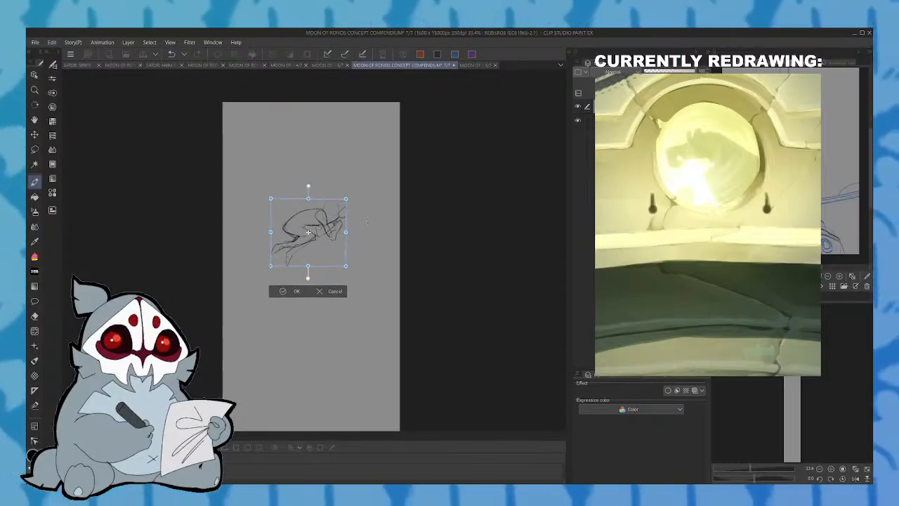
{"action": "left_click", "coordinate": [297, 290]}
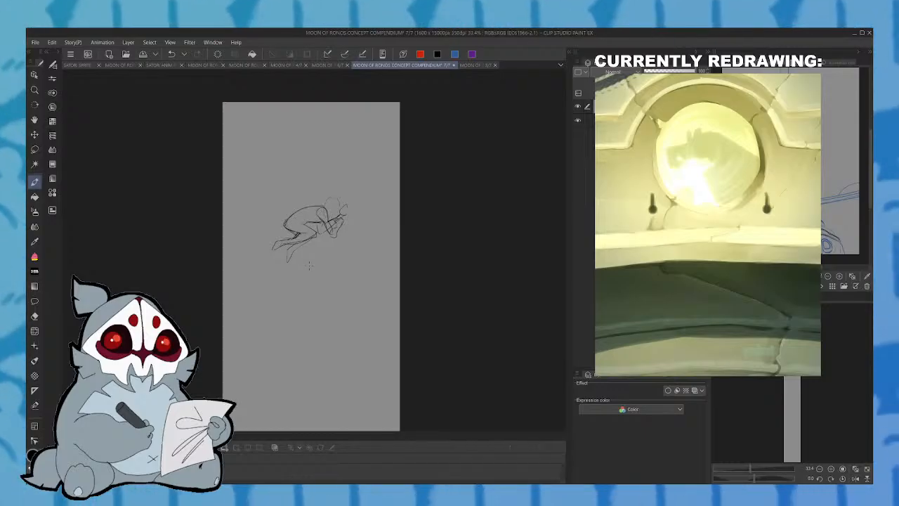
- Rough in a large round shape near the page's upper left corner and scale it down together with the figure
{"action": "mouse_move", "coordinate": [333, 211]}
{"action": "left_mouse_down"}
{"action": "mouse_move", "coordinate": [323, 195]}
{"action": "mouse_move", "coordinate": [333, 208]}
{"action": "left_mouse_up"}
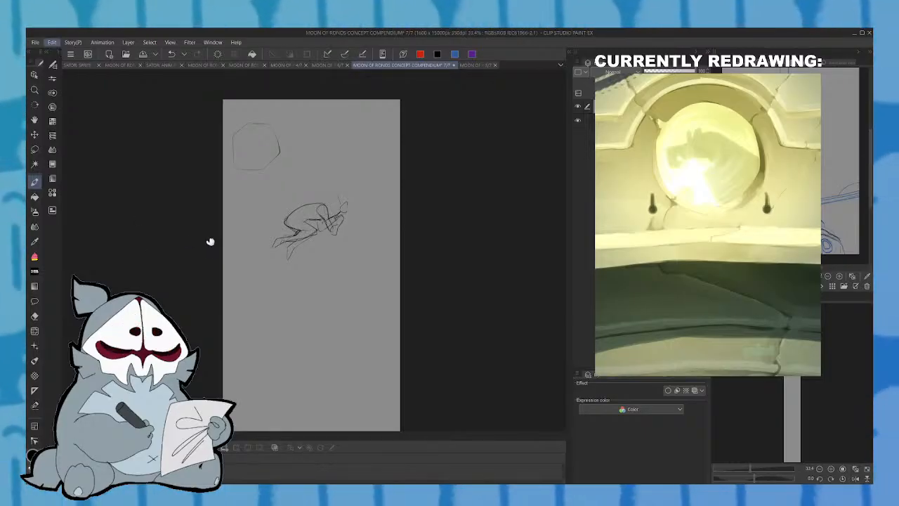
{"action": "key", "text": "ctrl+t"}
{"action": "left_click_drag", "start_coordinate": [348, 190], "coordinate": [306, 202]}
{"action": "left_click_drag", "start_coordinate": [290, 272], "coordinate": [290, 272]}
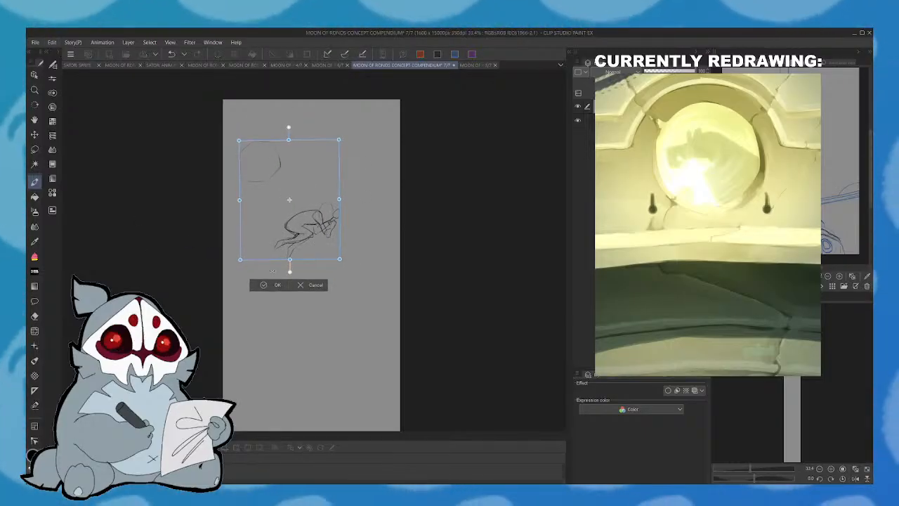
{"action": "left_click", "coordinate": [267, 285]}
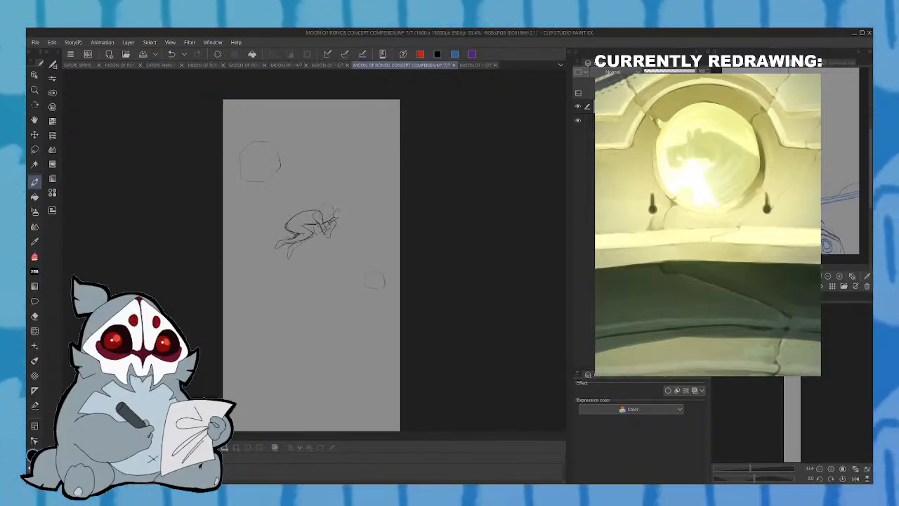
- Rough in large tapering, finger-like shapes reaching in from the page's left edge toward the crouching figure
{"action": "left_click_drag", "start_coordinate": [225, 250], "coordinate": [272, 308]}
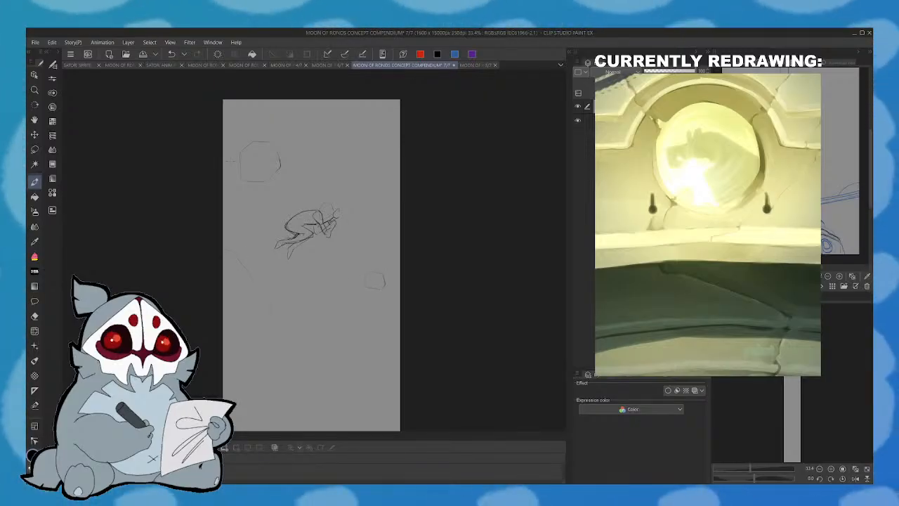
{"action": "left_click_drag", "start_coordinate": [279, 154], "coordinate": [222, 130]}
{"action": "mouse_move", "coordinate": [293, 170]}
{"action": "left_mouse_down"}
{"action": "mouse_move", "coordinate": [223, 152]}
{"action": "mouse_move", "coordinate": [260, 258]}
{"action": "left_mouse_up"}
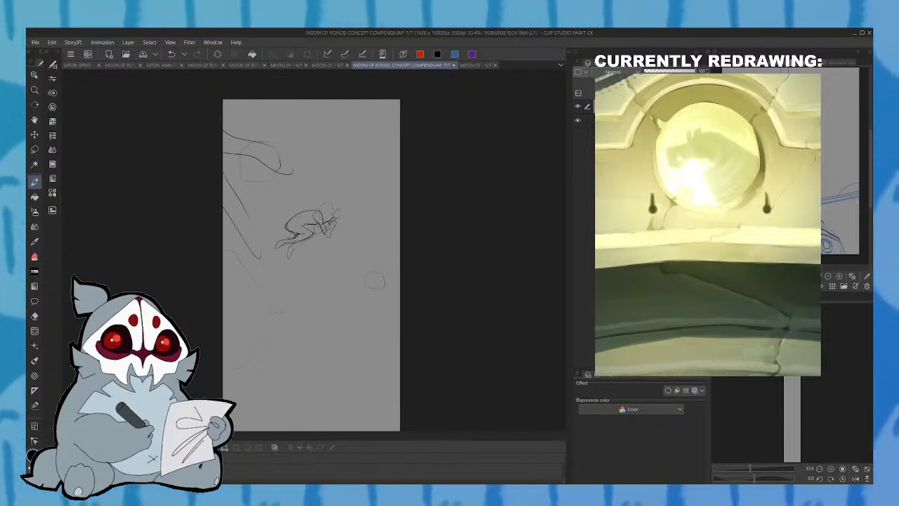
- Select the two upper finger-like shapes at the left edge, soften their lines with a filter, and clear the selection
{"action": "left_click", "coordinate": [35, 150]}
{"action": "mouse_move", "coordinate": [209, 198]}
{"action": "left_mouse_down"}
{"action": "mouse_move", "coordinate": [238, 240]}
{"action": "mouse_move", "coordinate": [242, 202]}
{"action": "mouse_move", "coordinate": [220, 155]}
{"action": "mouse_move", "coordinate": [270, 176]}
{"action": "mouse_move", "coordinate": [296, 158]}
{"action": "left_mouse_up"}
{"action": "left_click_drag", "start_coordinate": [214, 116], "coordinate": [218, 118]}
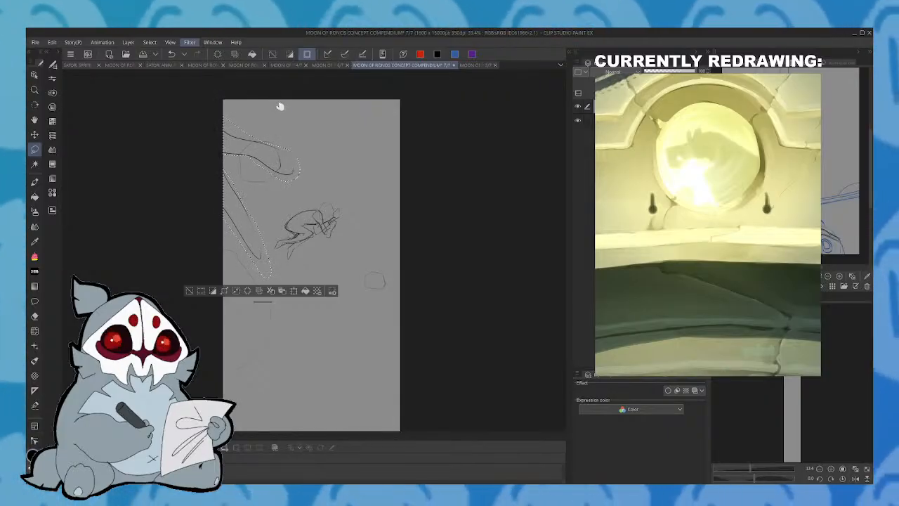
{"action": "key", "text": "ctrl+t"}
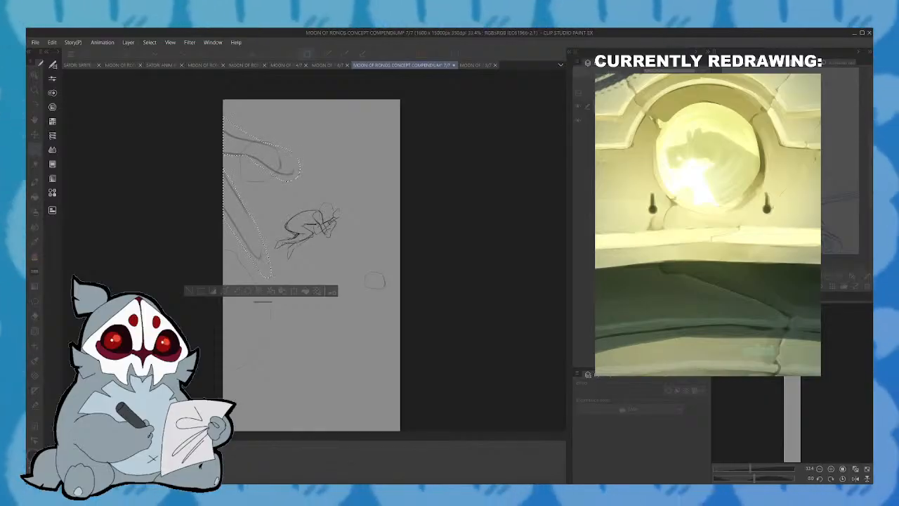
{"action": "key", "text": "Return"}
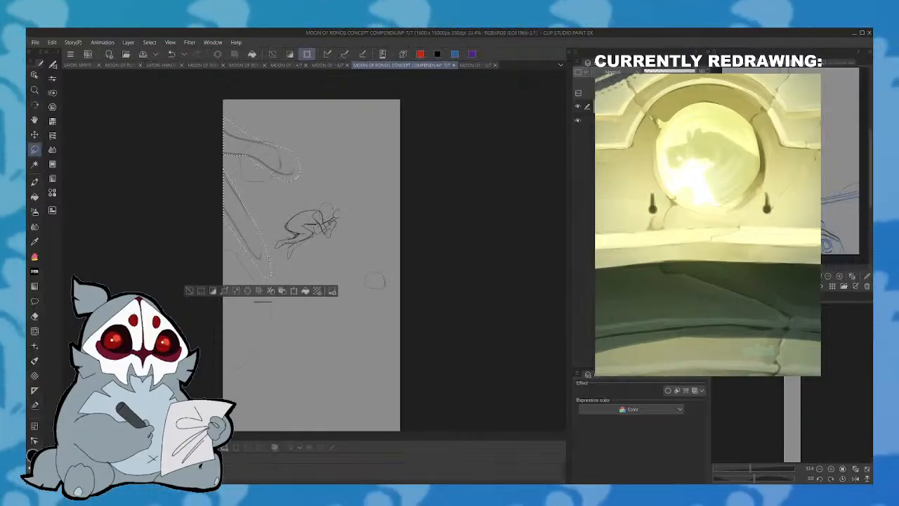
{"action": "left_click", "coordinate": [191, 291]}
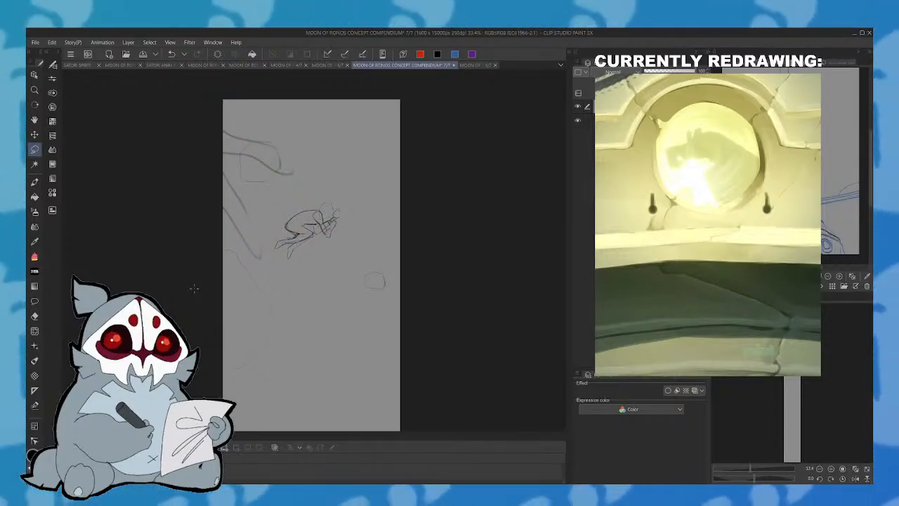
- Add short, faint contour strokes to the lowest large shape, below the two softened ones at the page's left edge
{"action": "left_click_drag", "start_coordinate": [312, 264], "coordinate": [314, 240]}
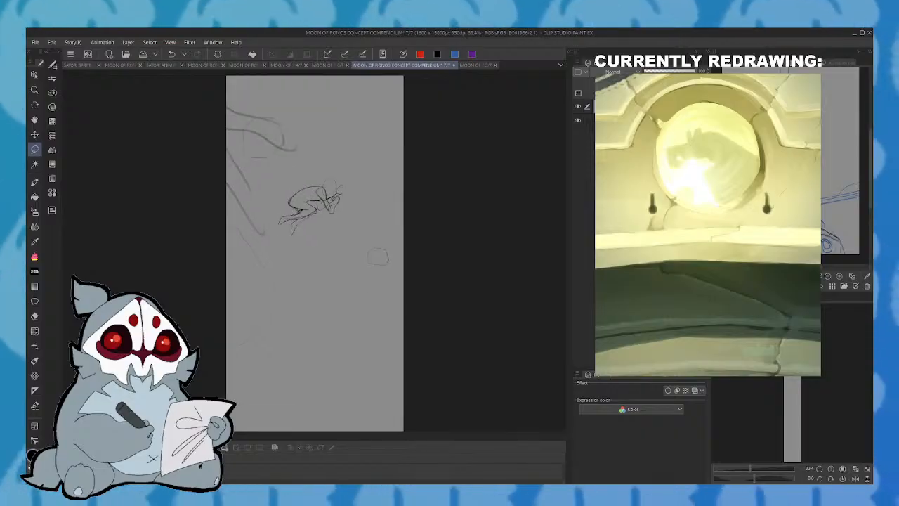
{"action": "left_click", "coordinate": [39, 180]}
{"action": "left_click_drag", "start_coordinate": [804, 370], "coordinate": [792, 313]}
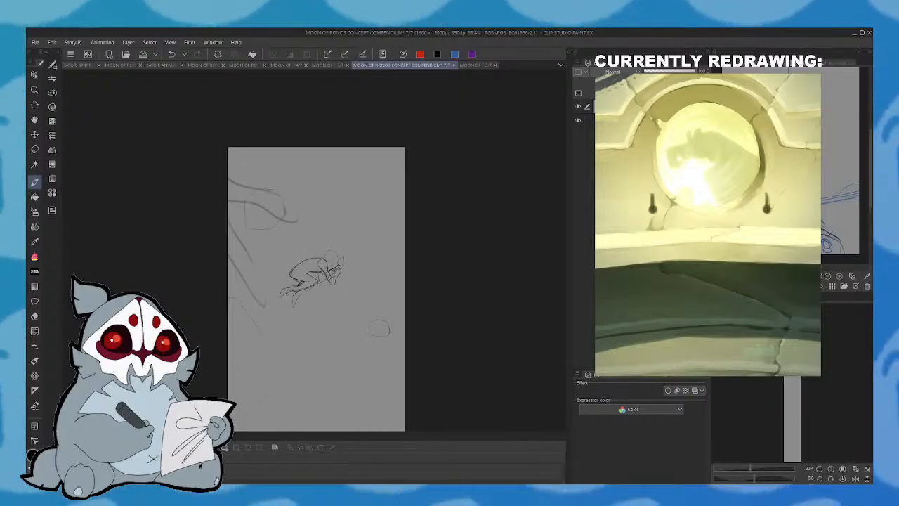
{"action": "scroll", "coordinate": [316, 253], "scroll_direction": "down", "scroll_amount": 5}
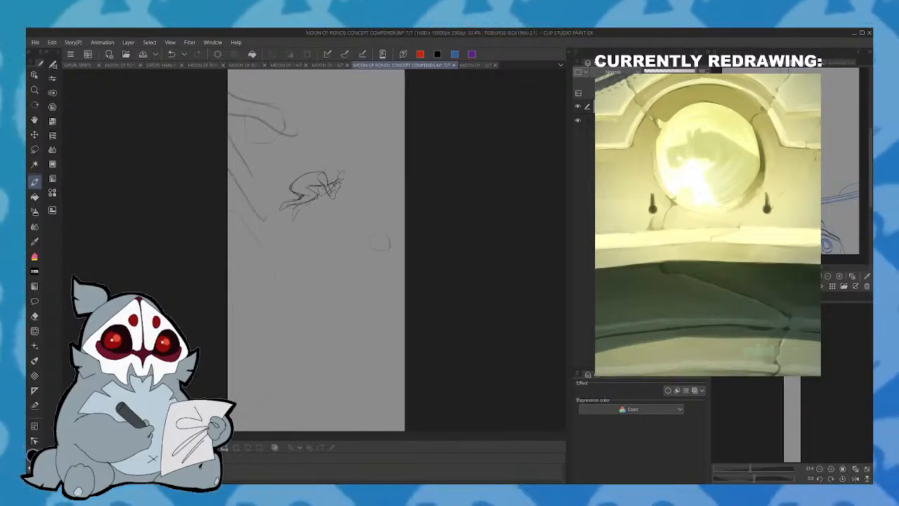
{"action": "scroll", "coordinate": [316, 253], "scroll_direction": "up", "scroll_amount": 2}
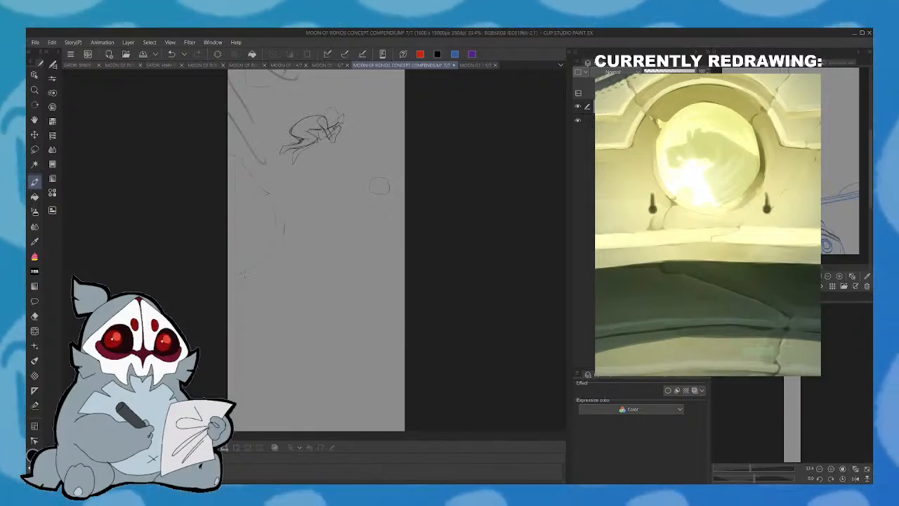
{"action": "left_click_drag", "start_coordinate": [285, 222], "coordinate": [283, 238]}
{"action": "left_click_drag", "start_coordinate": [316, 281], "coordinate": [353, 413]}
{"action": "mouse_move", "coordinate": [353, 281]}
{"action": "left_mouse_down"}
{"action": "mouse_move", "coordinate": [350, 248]}
{"action": "mouse_move", "coordinate": [353, 276]}
{"action": "left_mouse_up"}
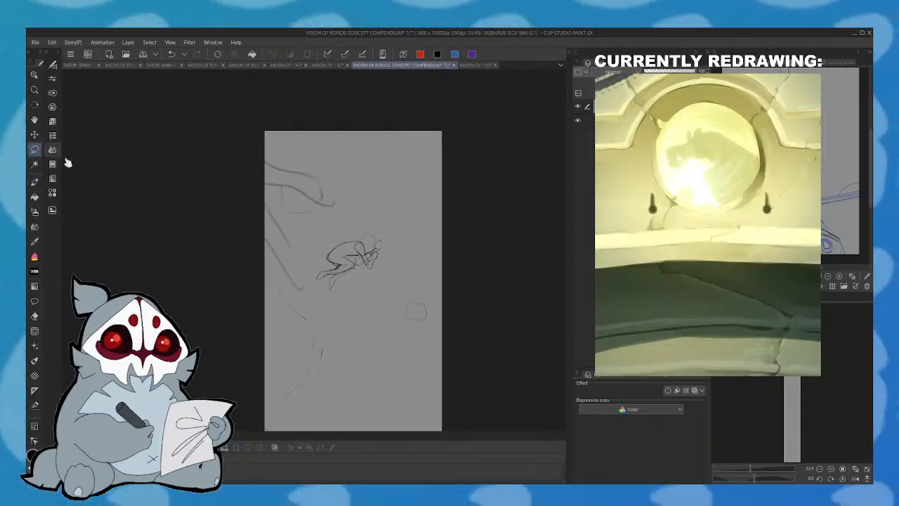
{"action": "mouse_move", "coordinate": [239, 244]}
{"action": "left_mouse_down"}
{"action": "mouse_move", "coordinate": [365, 190]}
{"action": "mouse_move", "coordinate": [312, 281]}
{"action": "mouse_move", "coordinate": [319, 309]}
{"action": "left_mouse_up"}
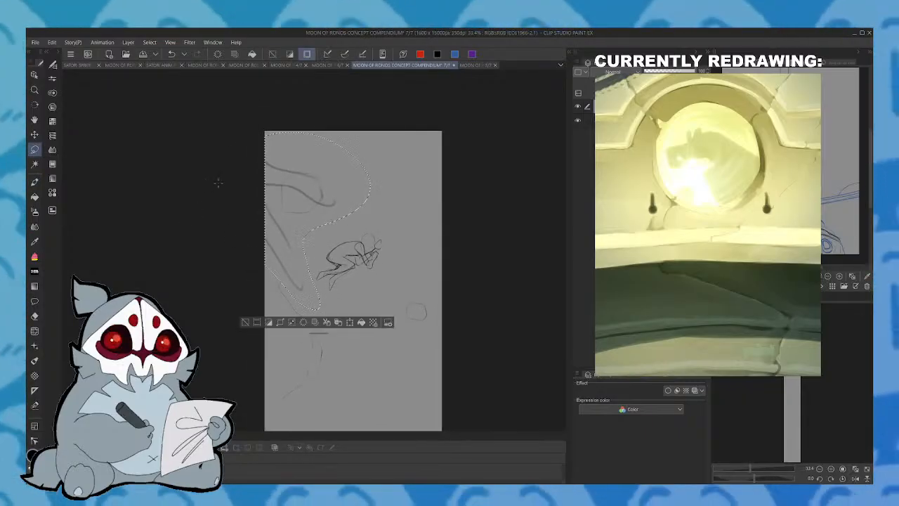
{"action": "left_click", "coordinate": [350, 321]}
{"action": "left_click", "coordinate": [308, 334]}
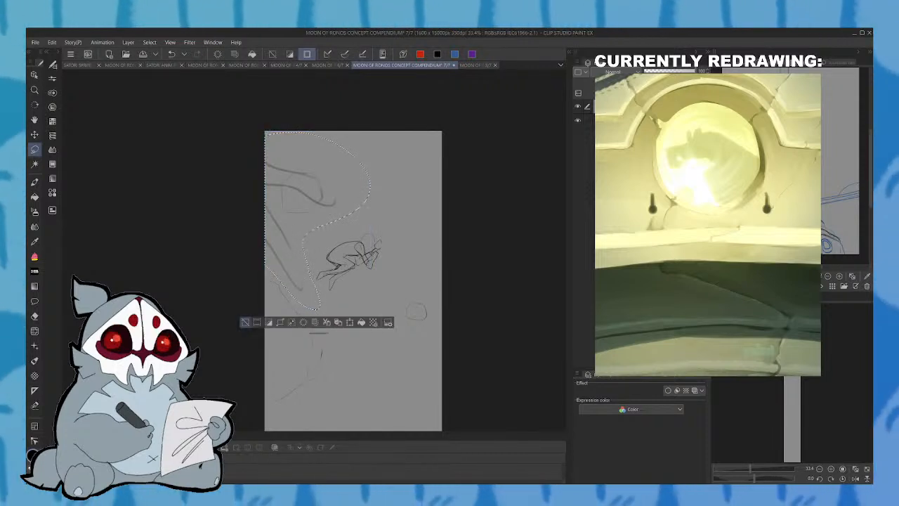
{"action": "left_click", "coordinate": [245, 321]}
- Select the crouching figure, scale it down between the large shapes, and clear the selection
{"action": "mouse_move", "coordinate": [311, 286]}
{"action": "left_mouse_down"}
{"action": "mouse_move", "coordinate": [351, 223]}
{"action": "mouse_move", "coordinate": [324, 240]}
{"action": "left_mouse_up"}
{"action": "left_click", "coordinate": [399, 327]}
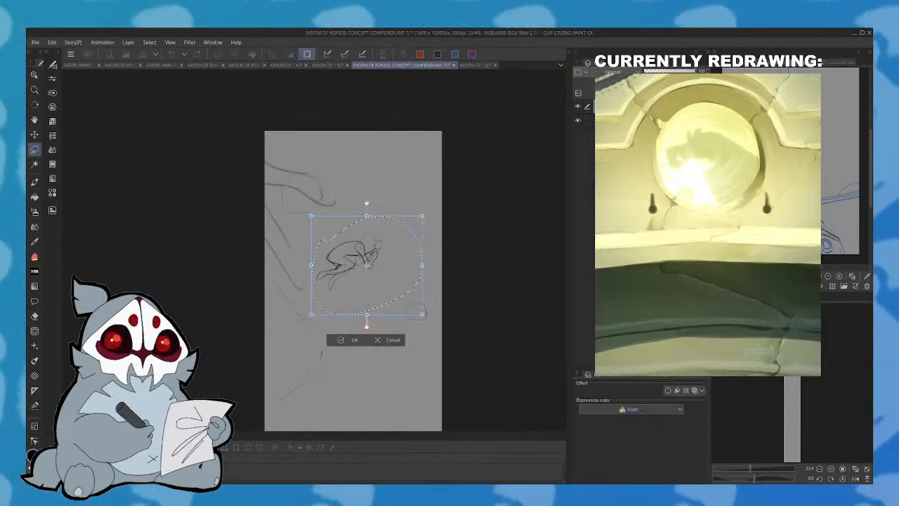
{"action": "left_click_drag", "start_coordinate": [367, 216], "coordinate": [370, 245]}
{"action": "left_click", "coordinate": [352, 328]}
{"action": "left_click", "coordinate": [293, 315]}
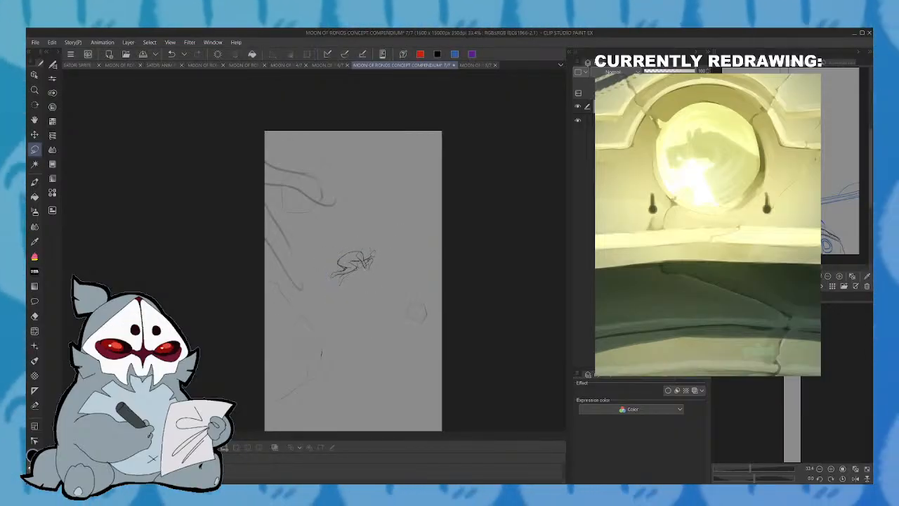